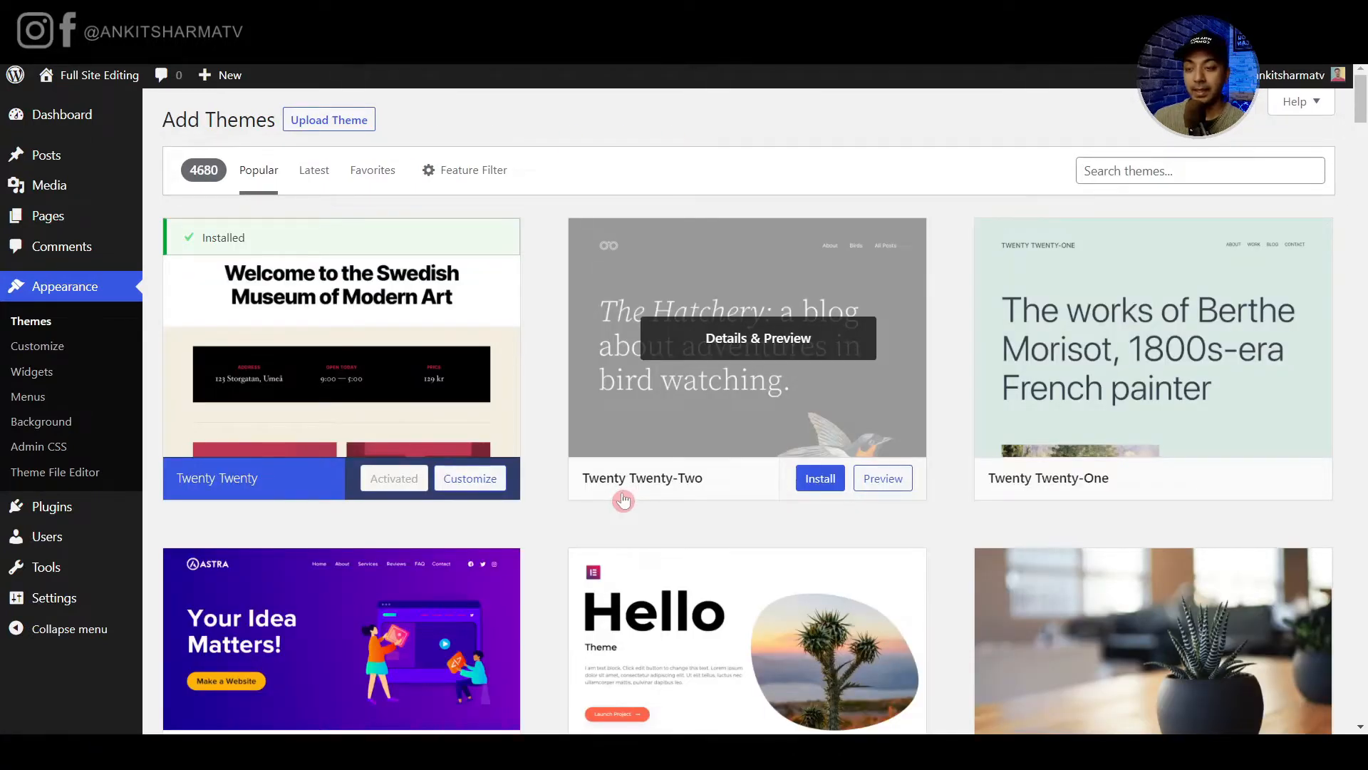
# Filter the available themes by the Full Site Editing feature.
pyautogui.click(464, 184)
pyautogui.scroll(-3, 527, 406)
pyautogui.click(514, 405)
pyautogui.click(215, 606)
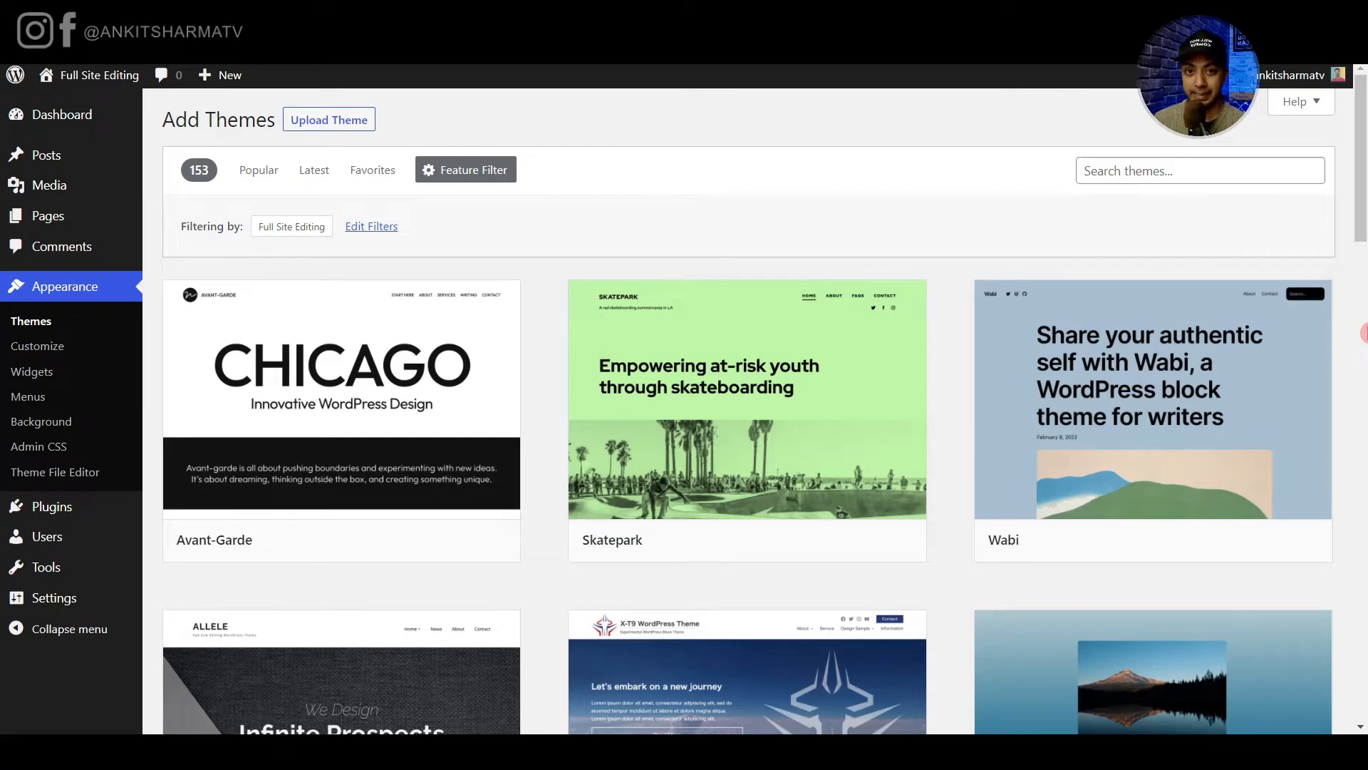
# Install and activate the Twenty Twenty-Two theme from the filtered themes.
pyautogui.scroll(-5, 1362, 332)
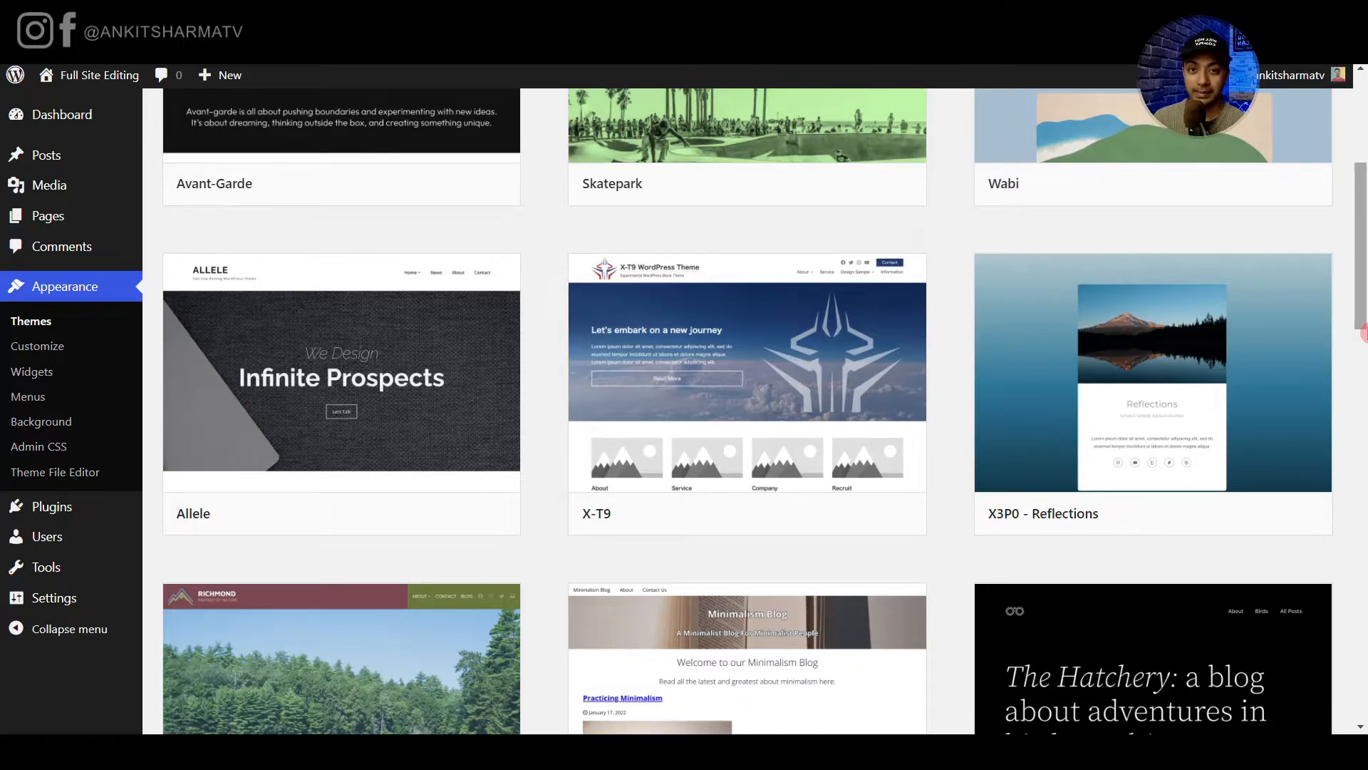
pyautogui.scroll(5, 1363, 332)
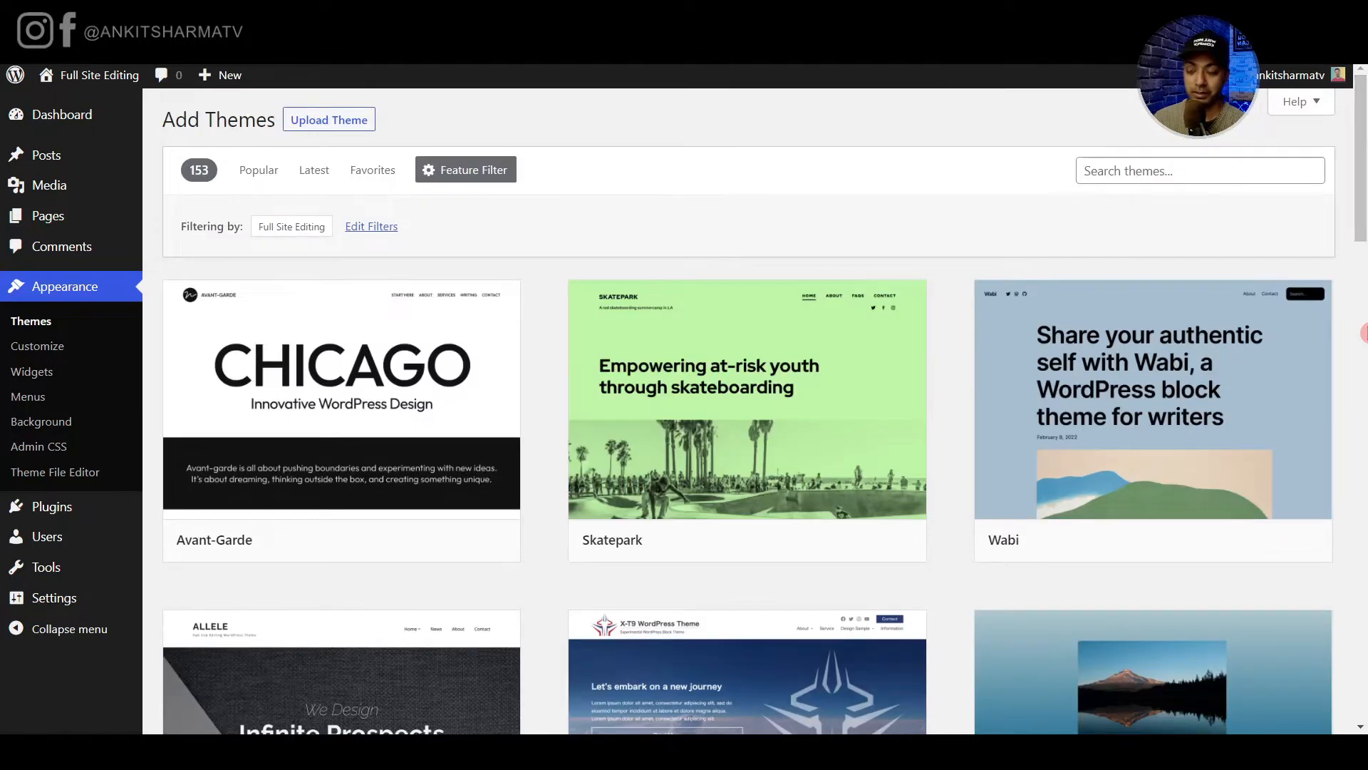
pyautogui.scroll(-10, 1362, 332)
pyautogui.moveTo(1197, 348)
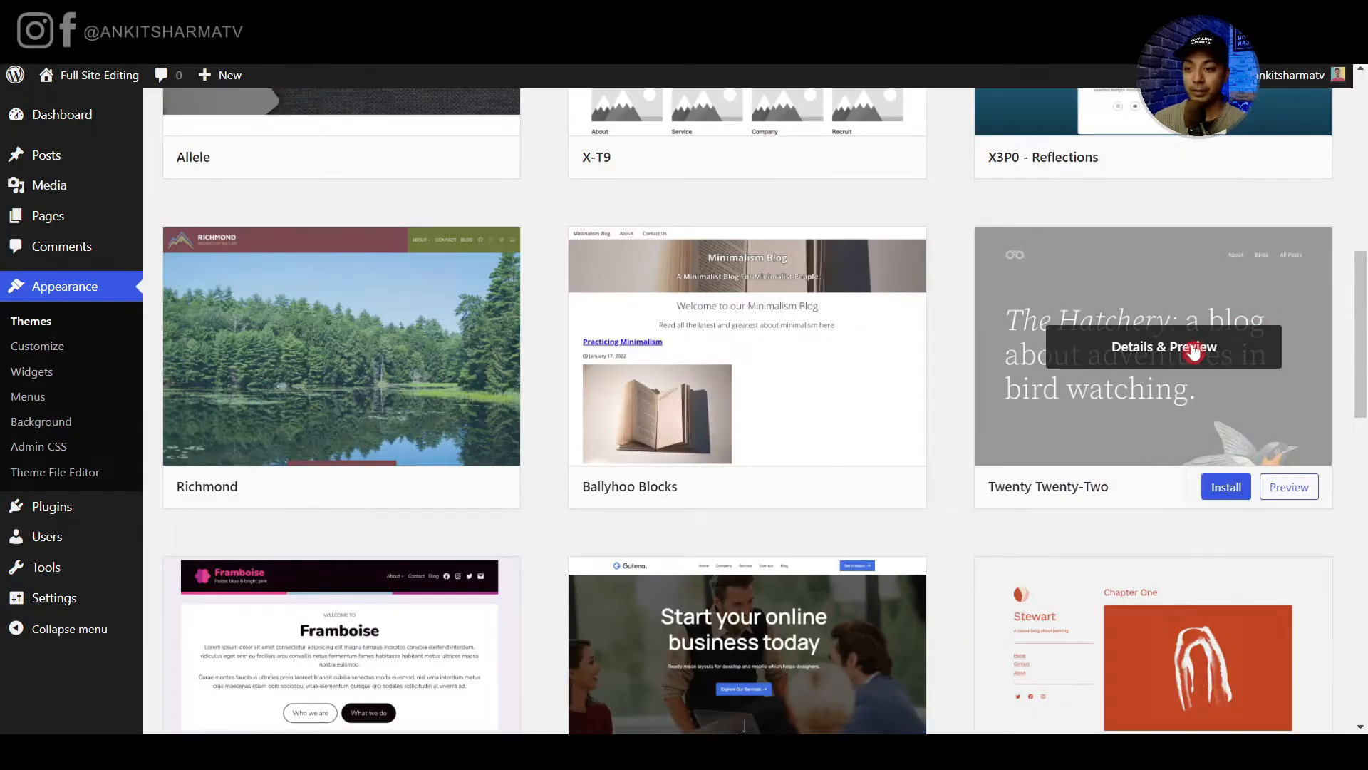
pyautogui.click(1235, 484)
pyautogui.click(1116, 488)
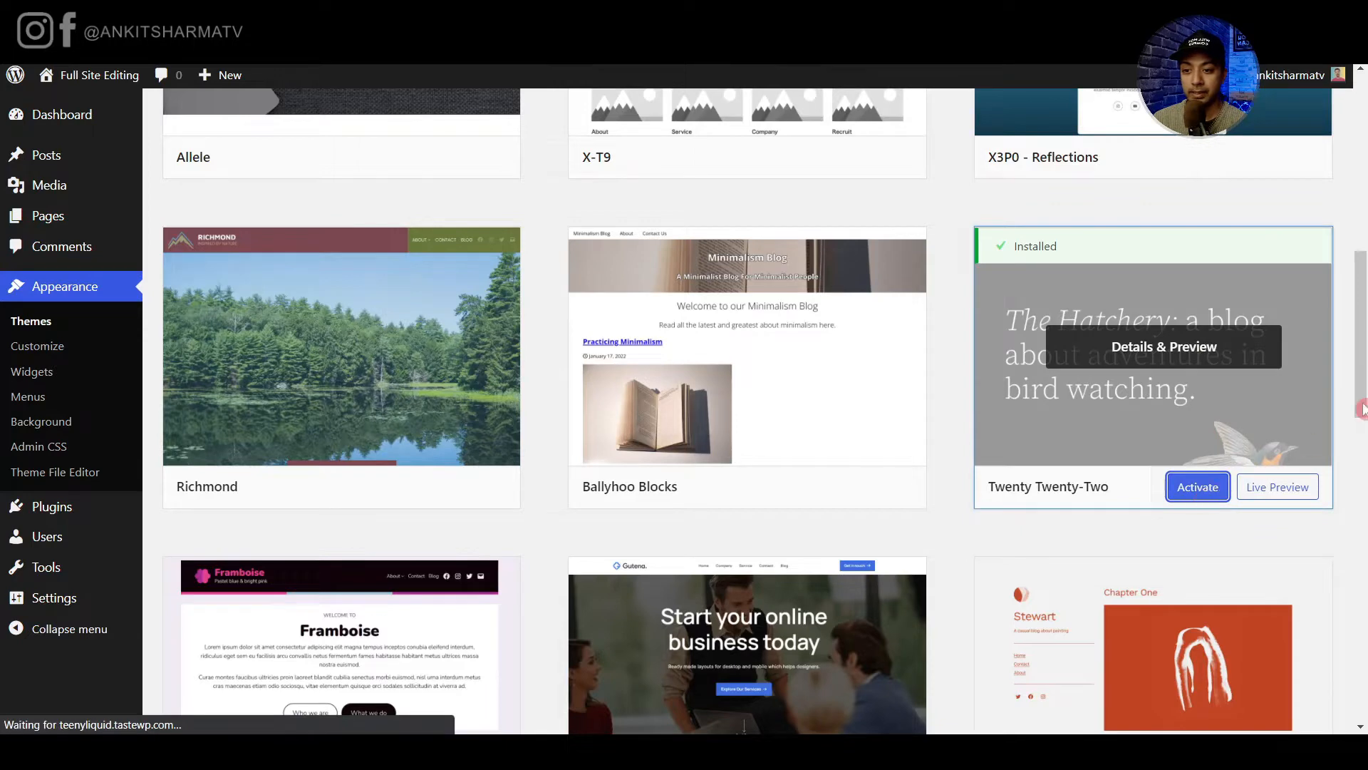
# Delete the Twenty Twenty theme from the installed themes and confirm the deletion.
pyautogui.click(799, 340)
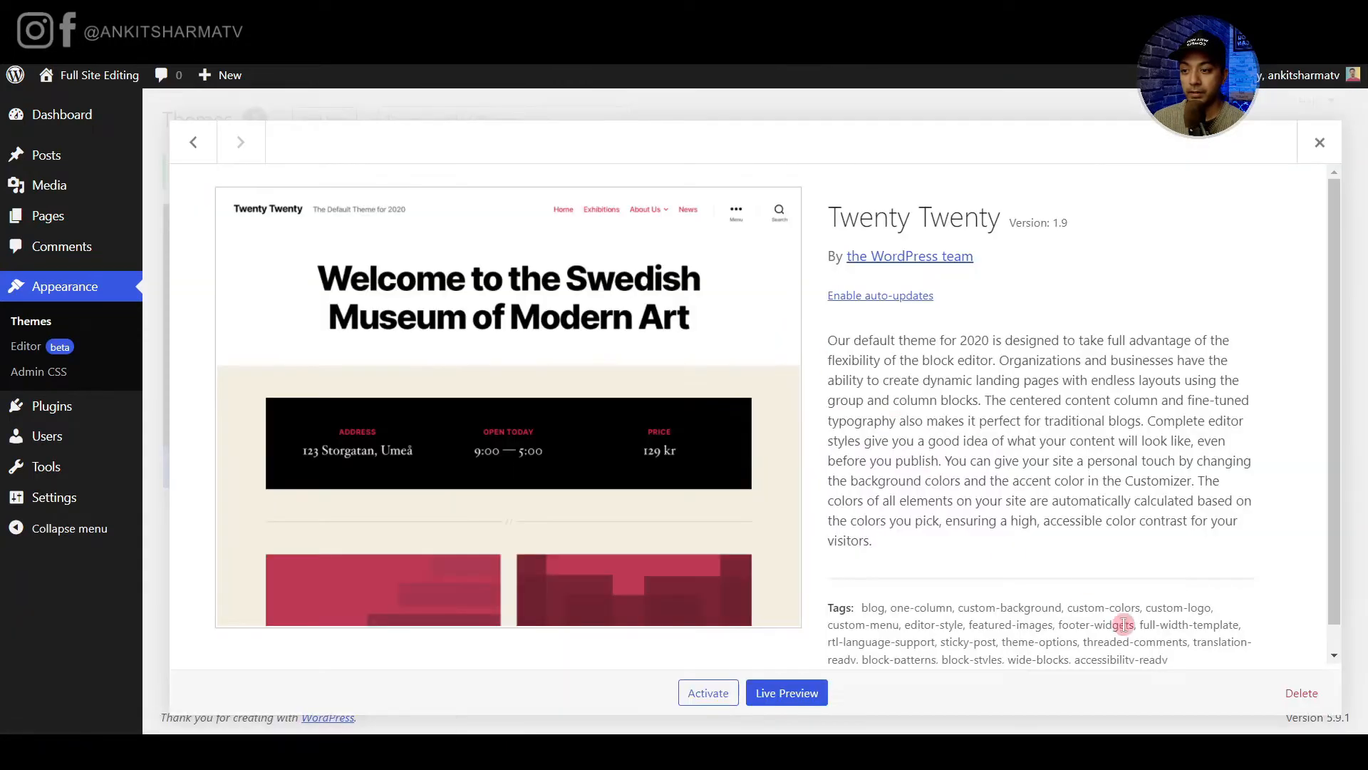
pyautogui.click(1313, 693)
pyautogui.press('Return')
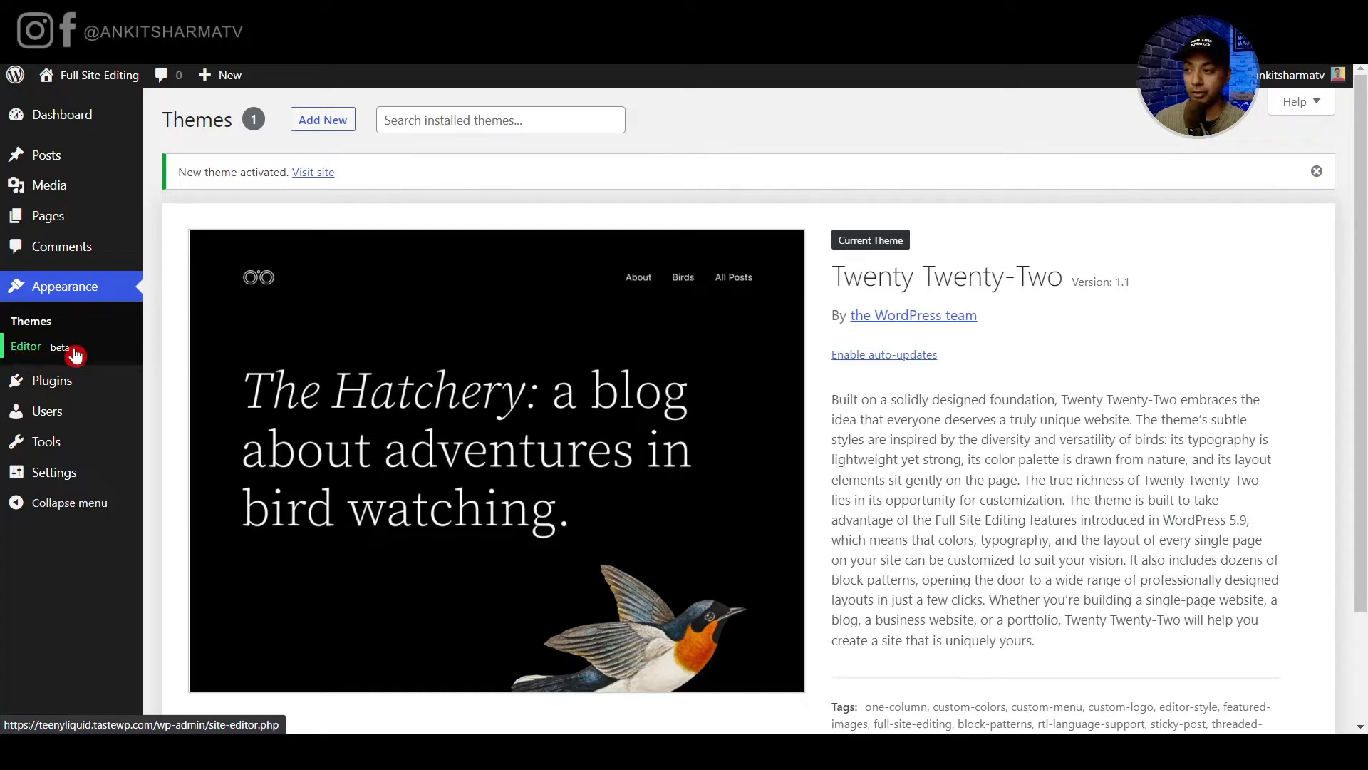
# Open the site editor and examine the Home template's layout from the header through the post content to the footer.
pyautogui.click(26, 349)
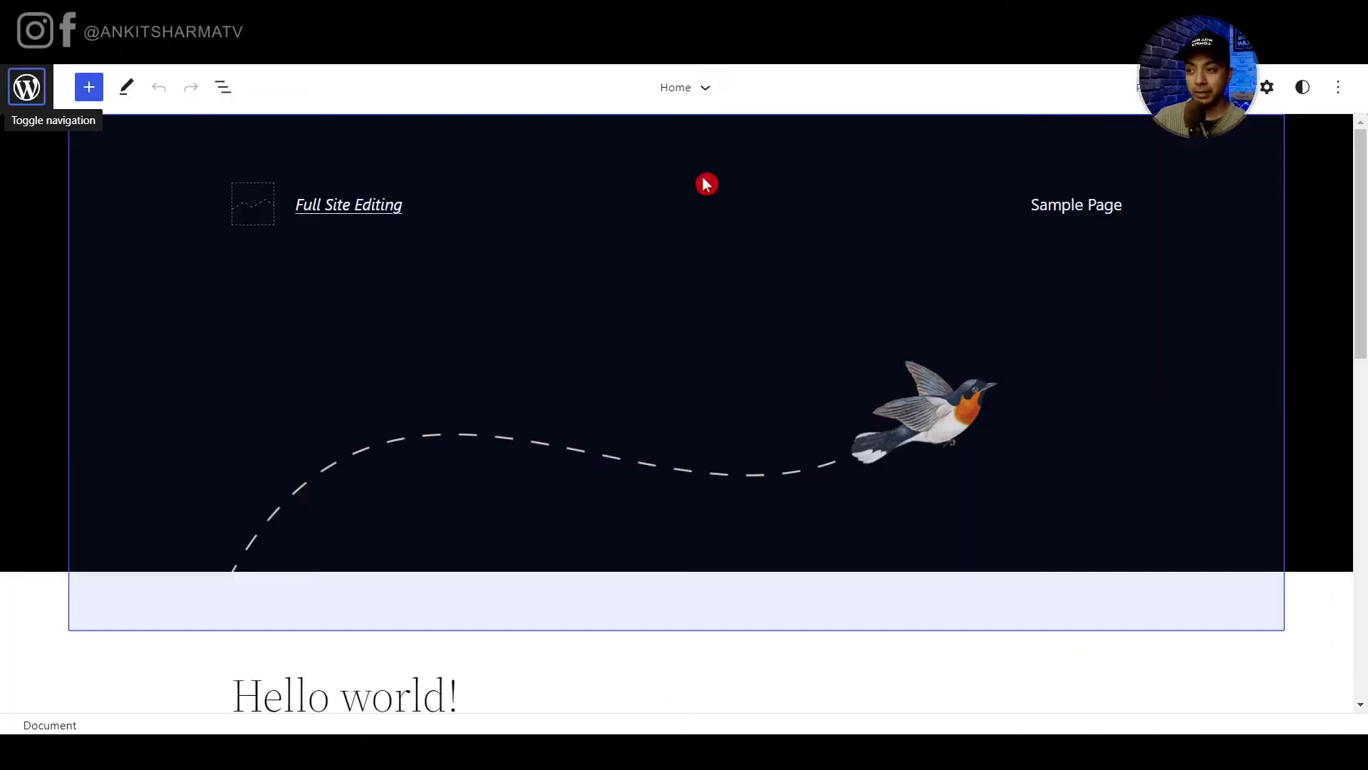
pyautogui.scroll(-4, 621, 268)
pyautogui.scroll(4, 618, 271)
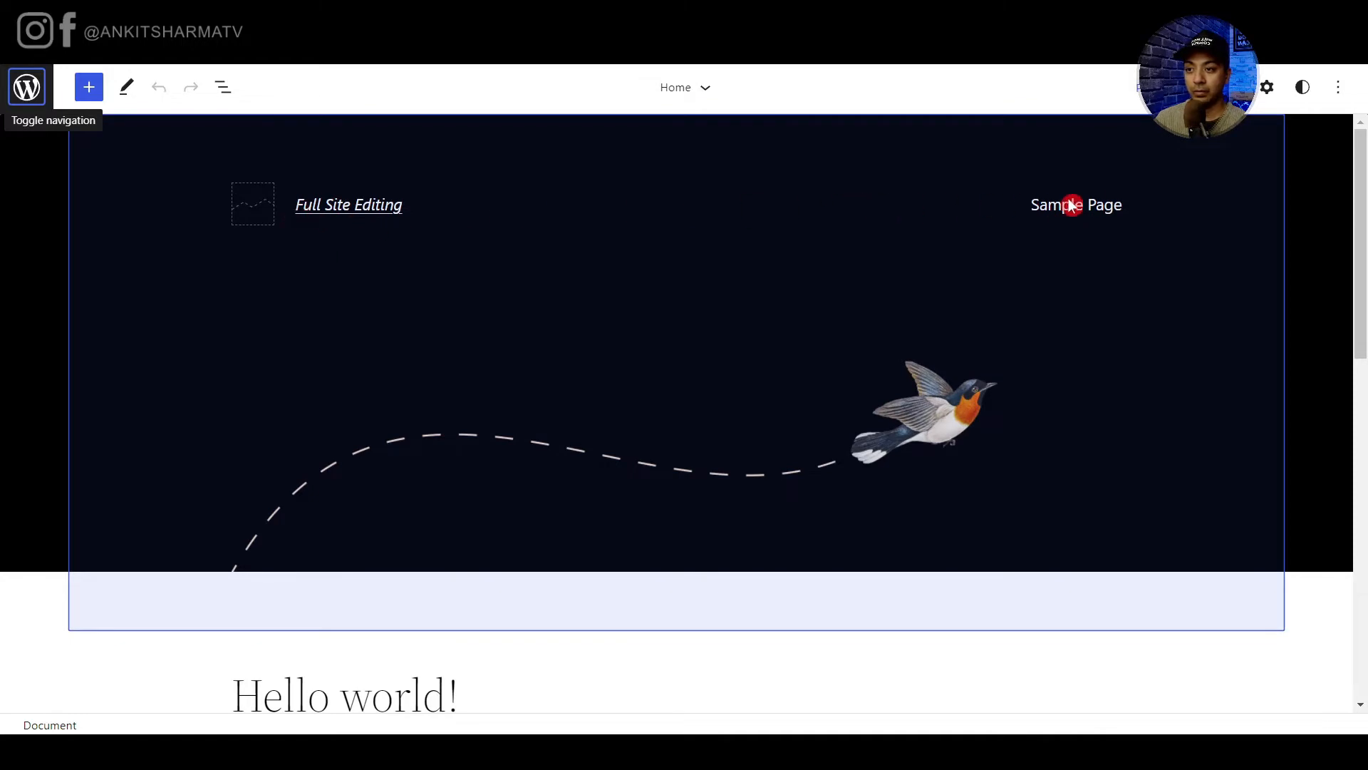
pyautogui.scroll(-1, 1017, 284)
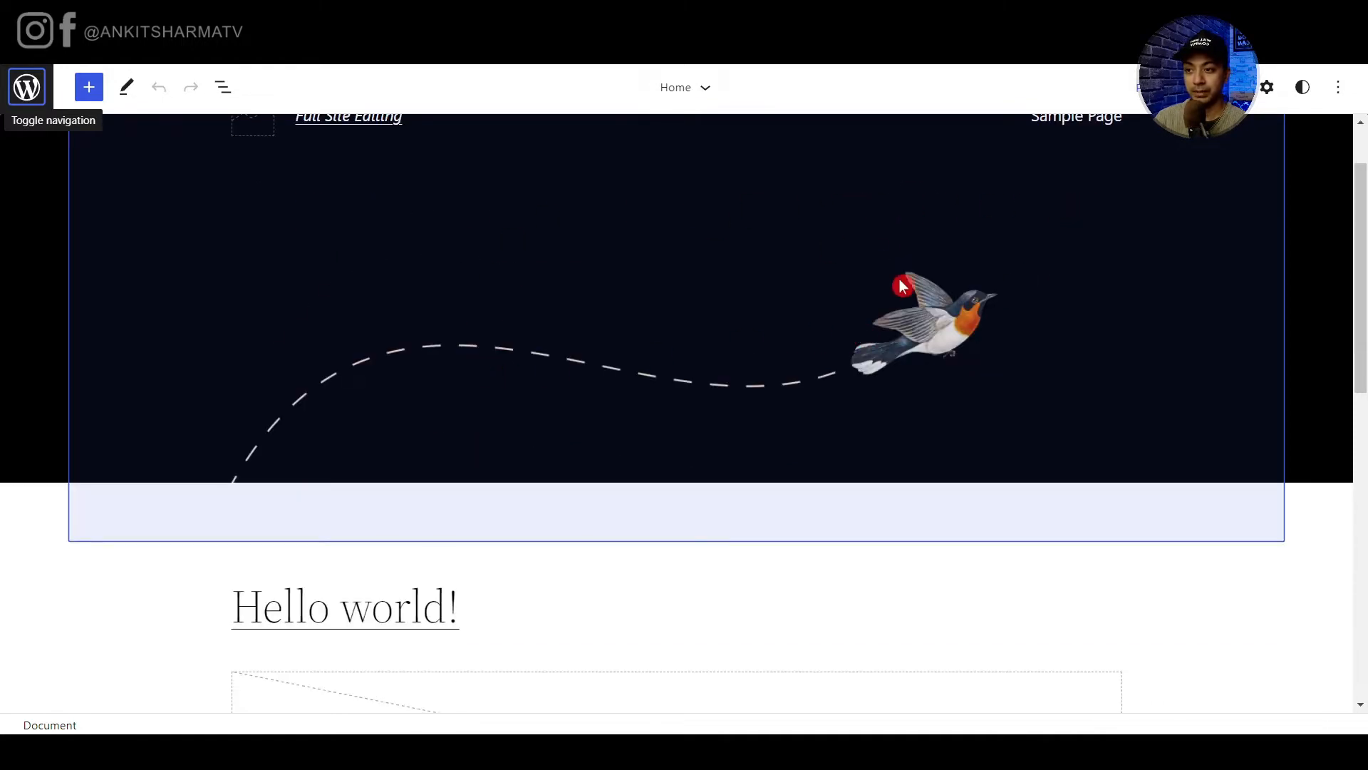
pyautogui.scroll(-5, 904, 281)
pyautogui.scroll(-1, 748, 317)
pyautogui.scroll(3, 556, 324)
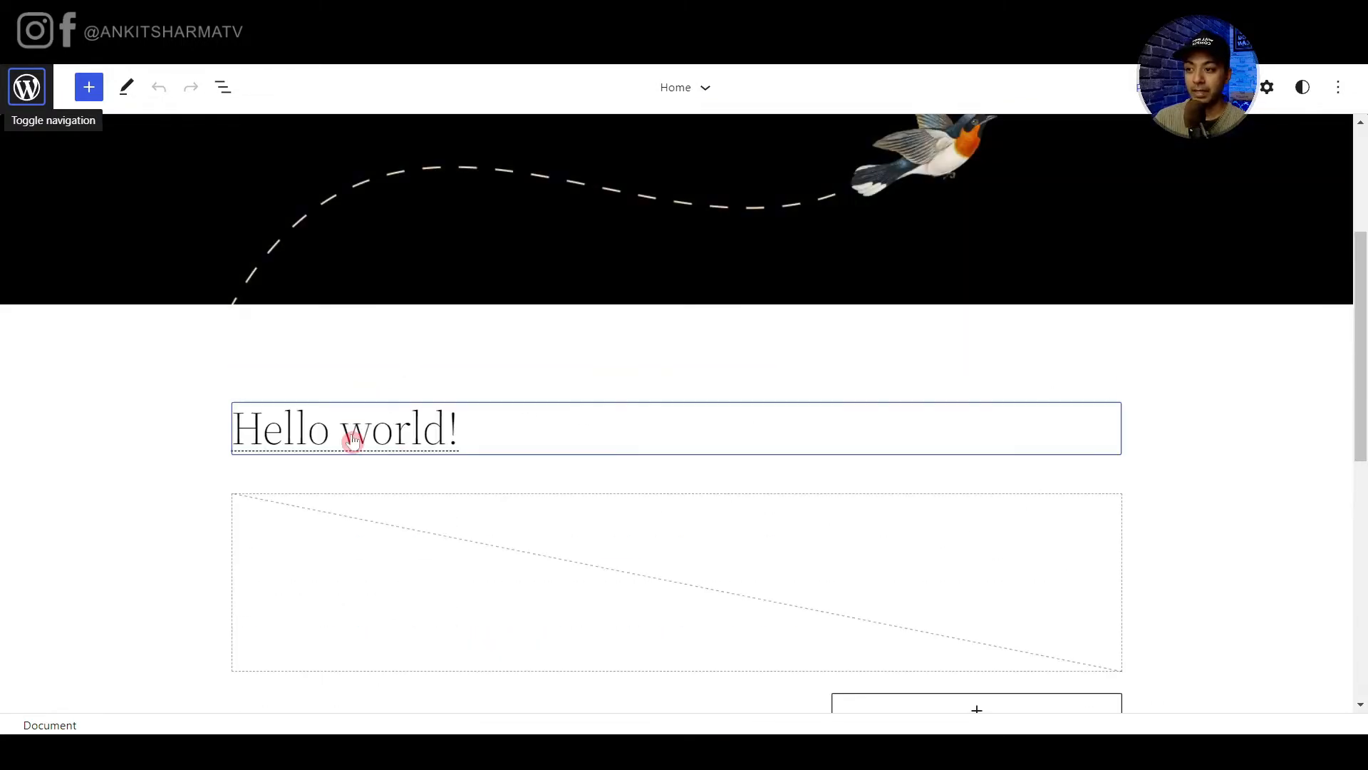
pyautogui.scroll(-2, 431, 443)
pyautogui.scroll(-4, 571, 410)
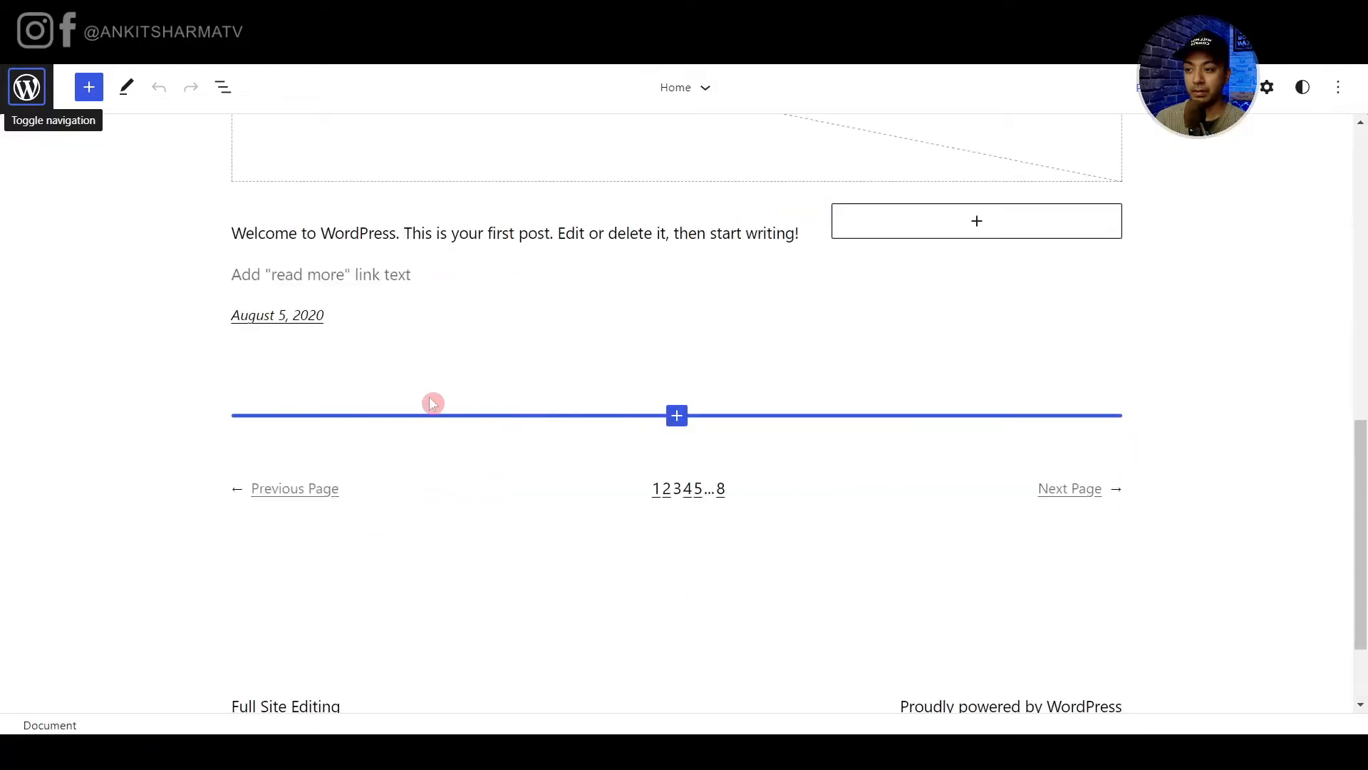
pyautogui.scroll(-1, 650, 498)
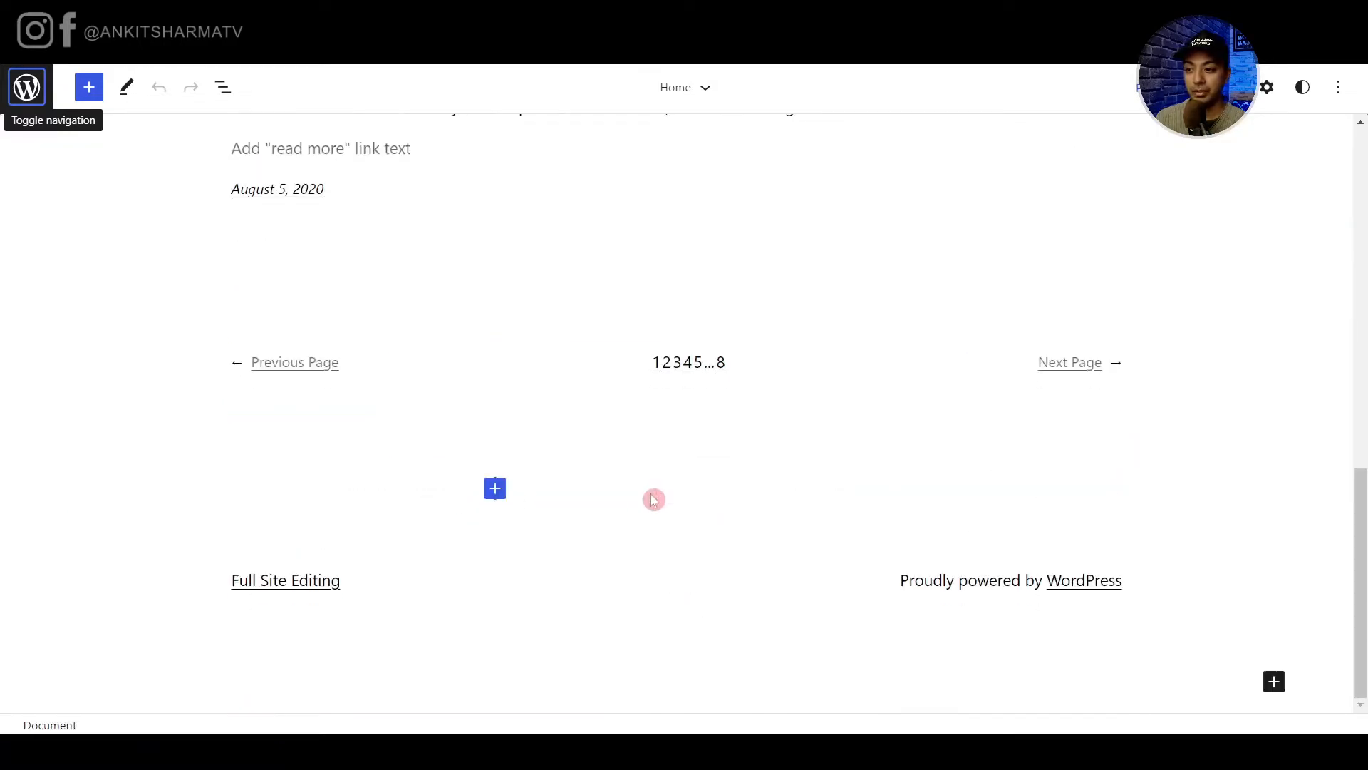
pyautogui.scroll(10, 748, 563)
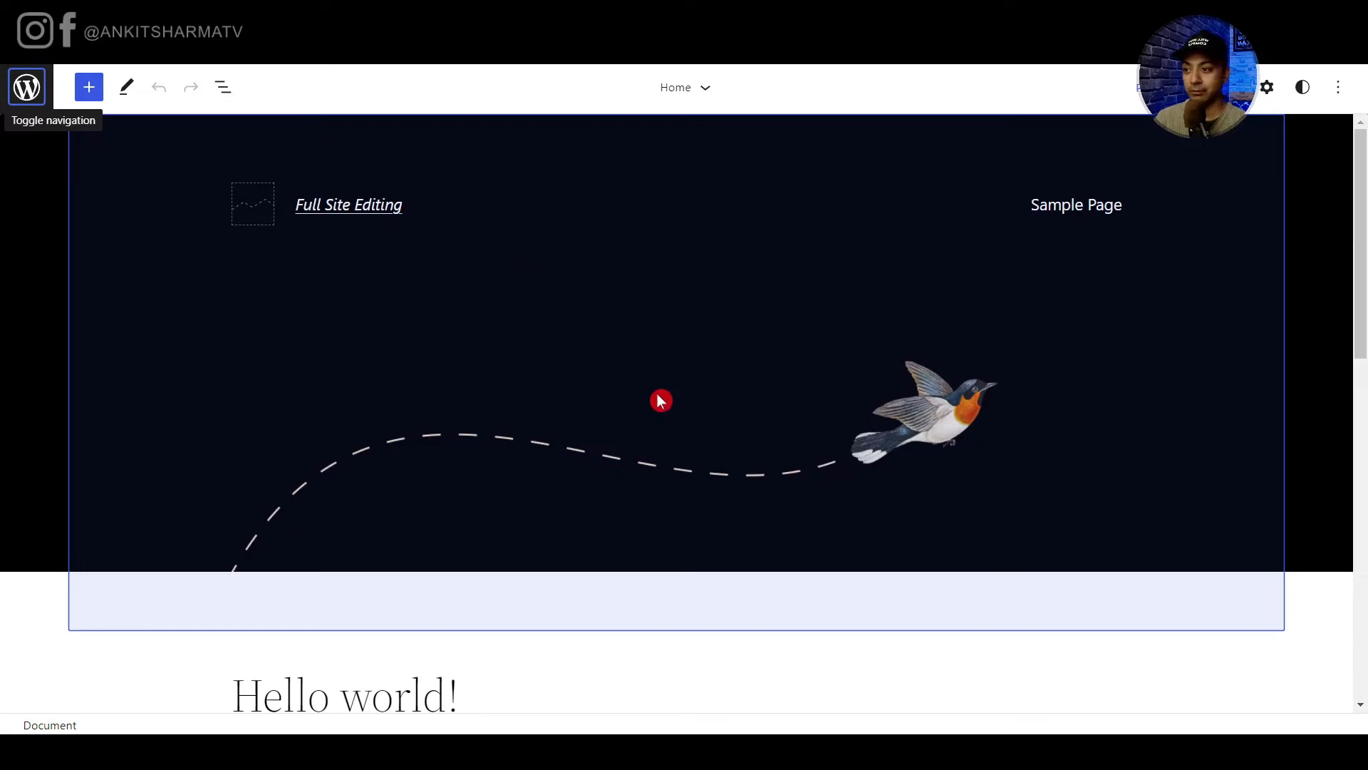
pyautogui.scroll(-5, 661, 401)
pyautogui.scroll(-3, 661, 407)
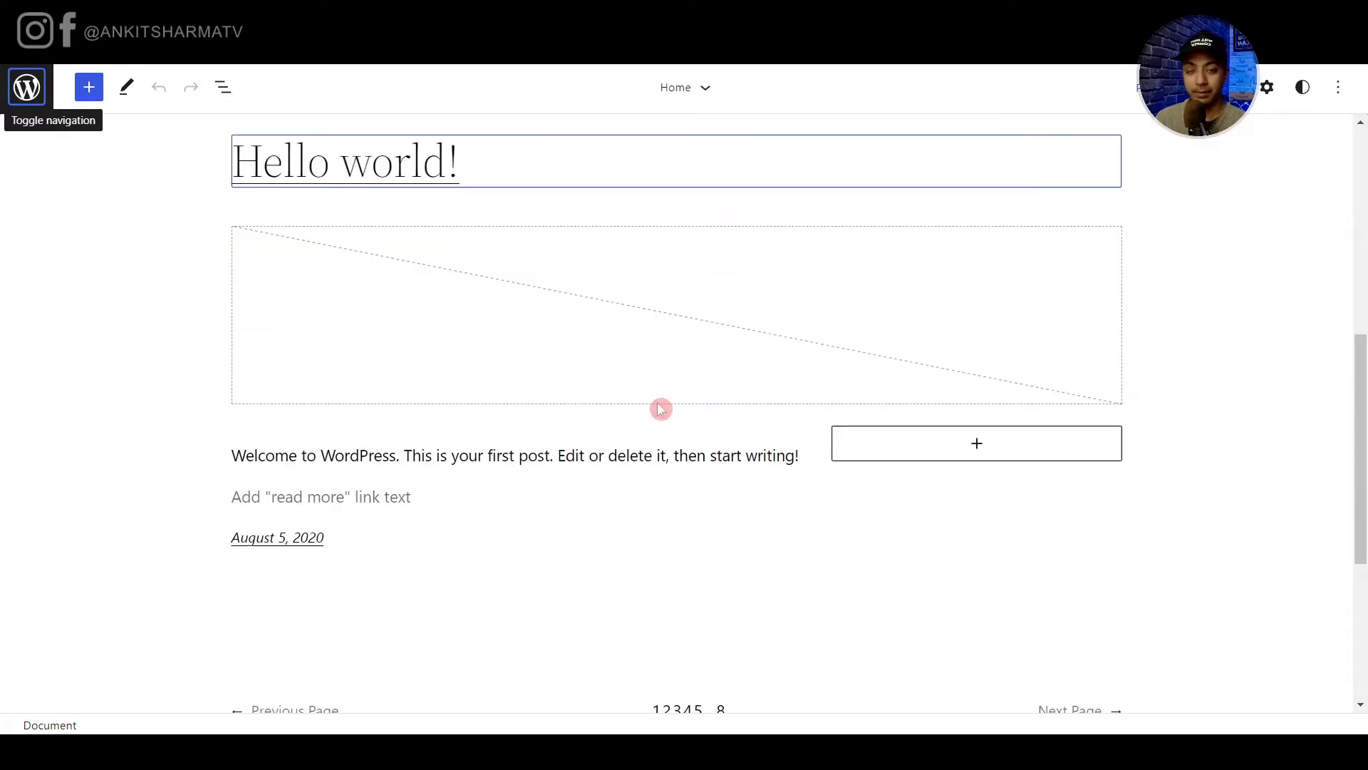
pyautogui.scroll(8, 641, 406)
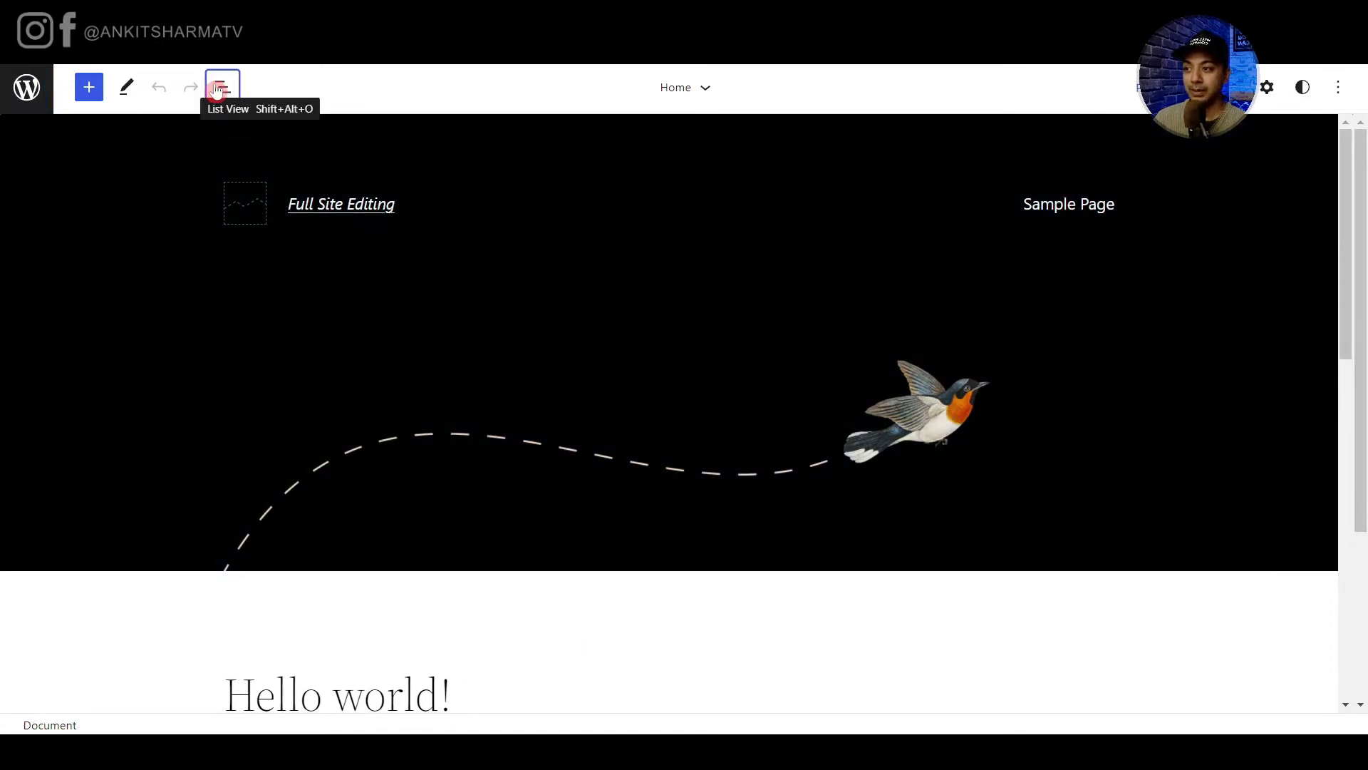
# Show the block list view and inspect the Header Dark Small, Header, Query Loop and Footer blocks of the Home template.
pyautogui.click(217, 88)
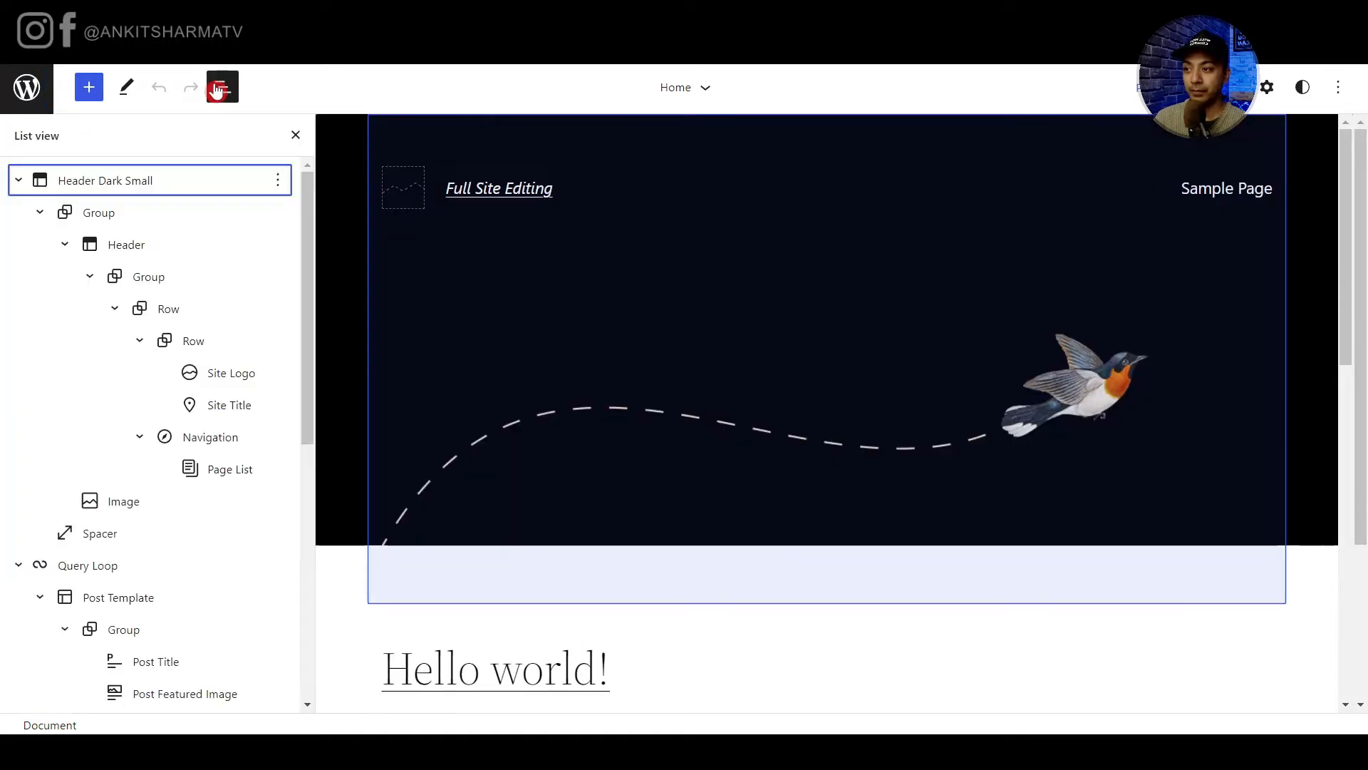
pyautogui.click(94, 180)
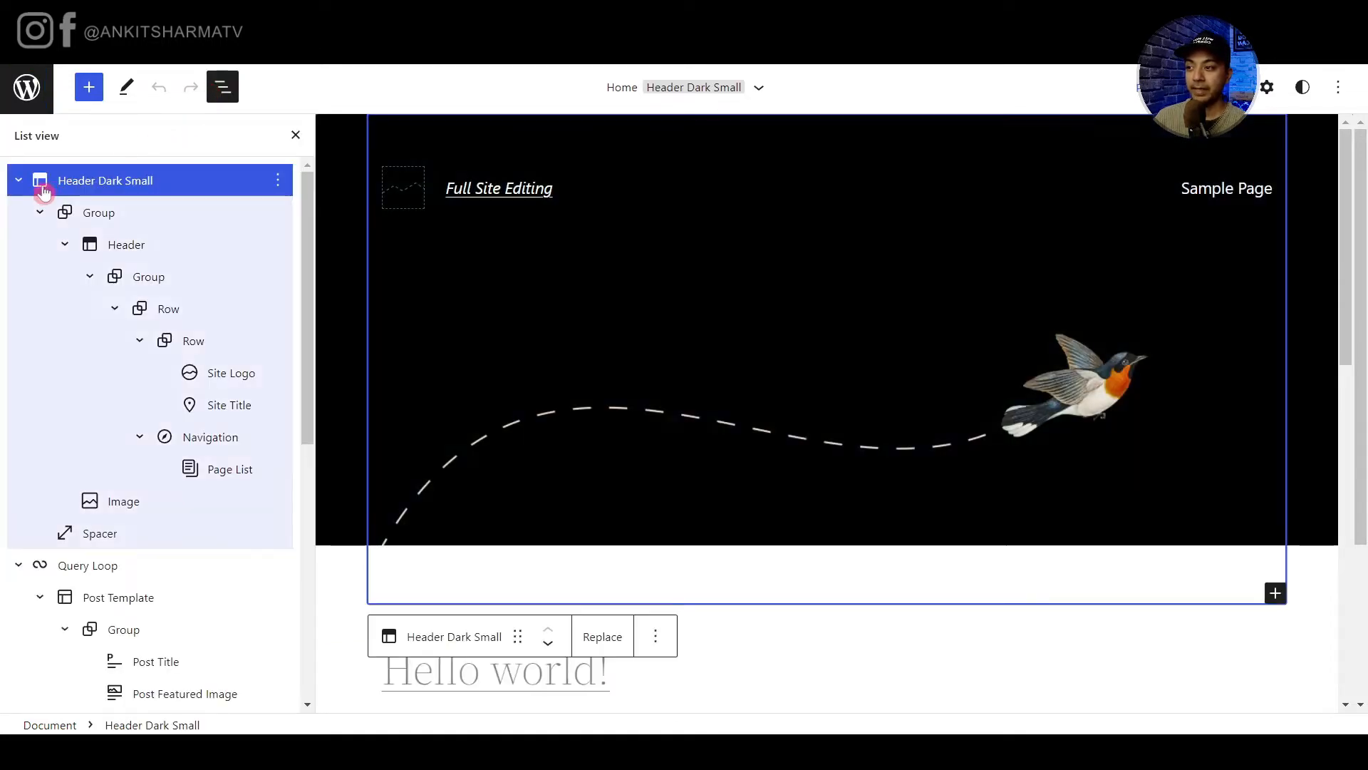
pyautogui.click(110, 245)
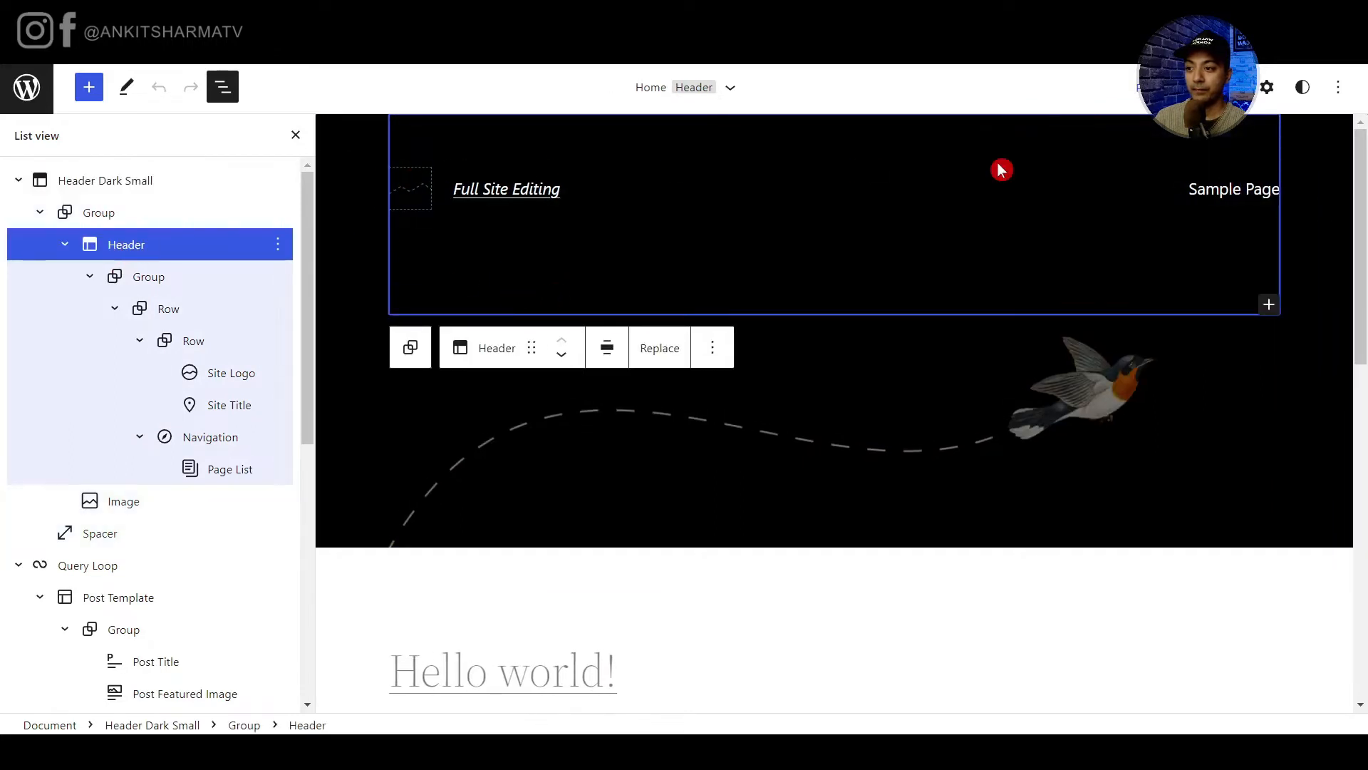
pyautogui.scroll(-1, 164, 321)
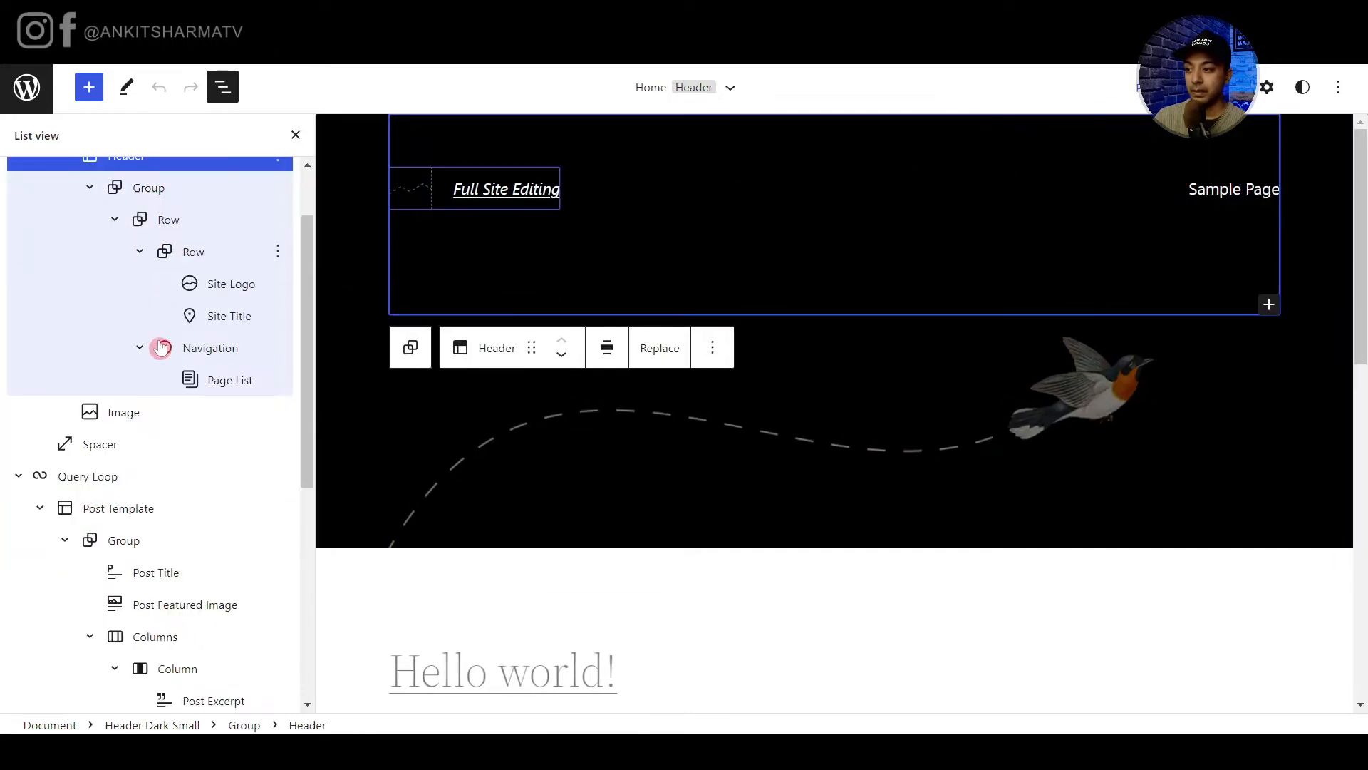
pyautogui.click(116, 474)
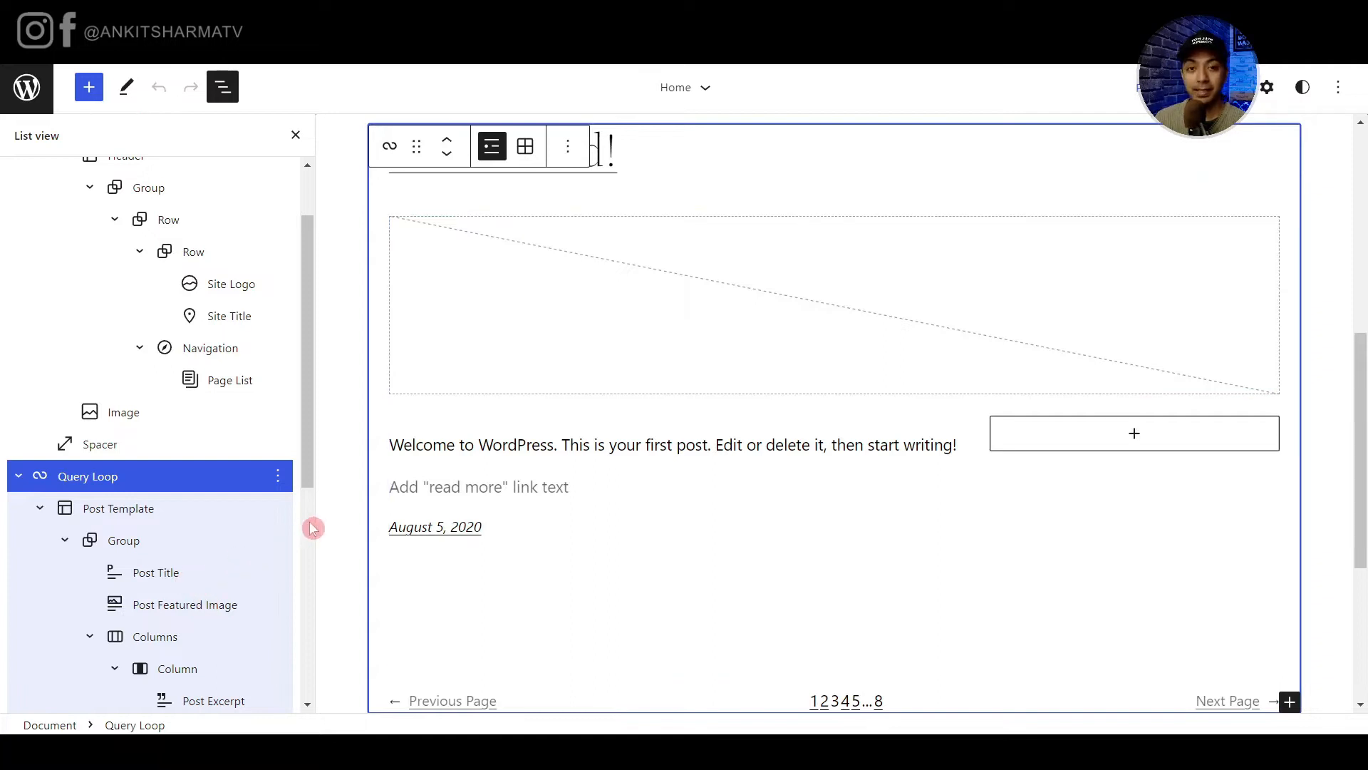
pyautogui.click(19, 476)
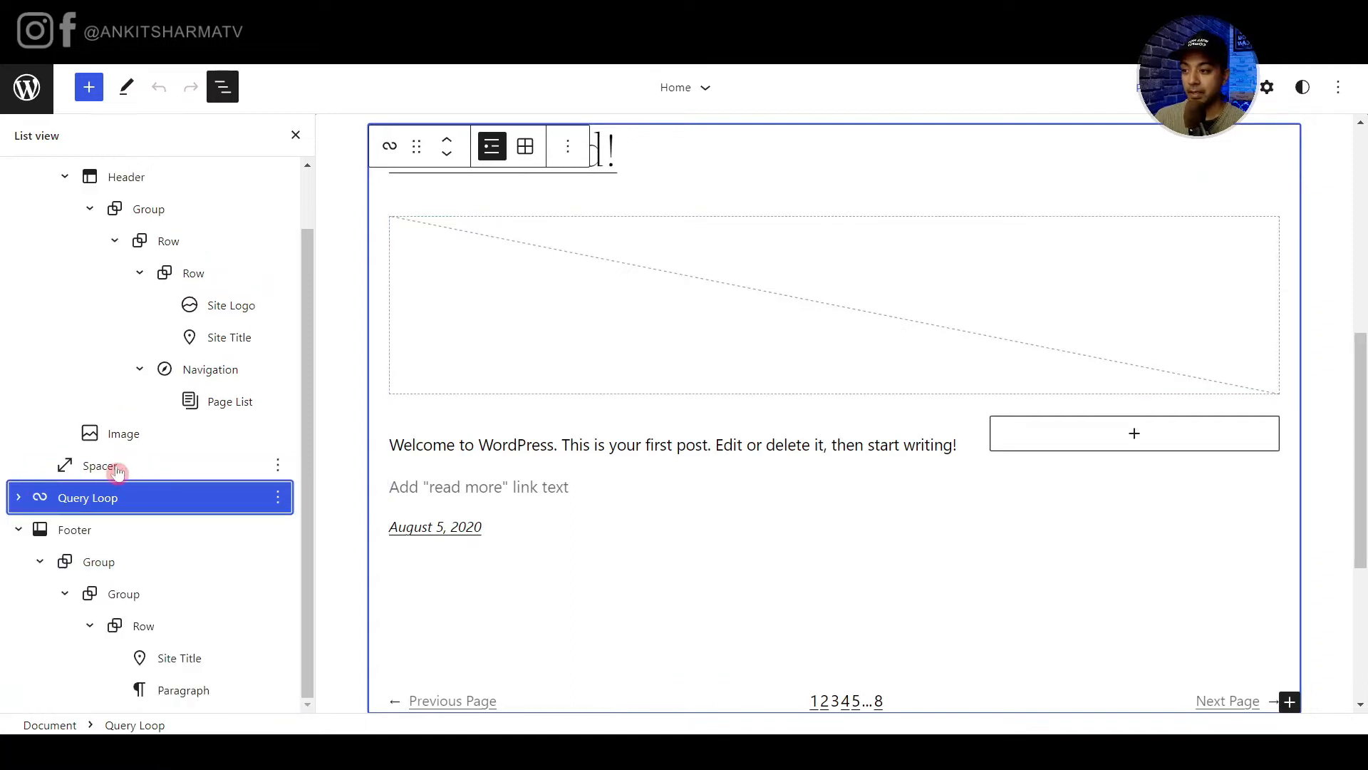
pyautogui.click(74, 535)
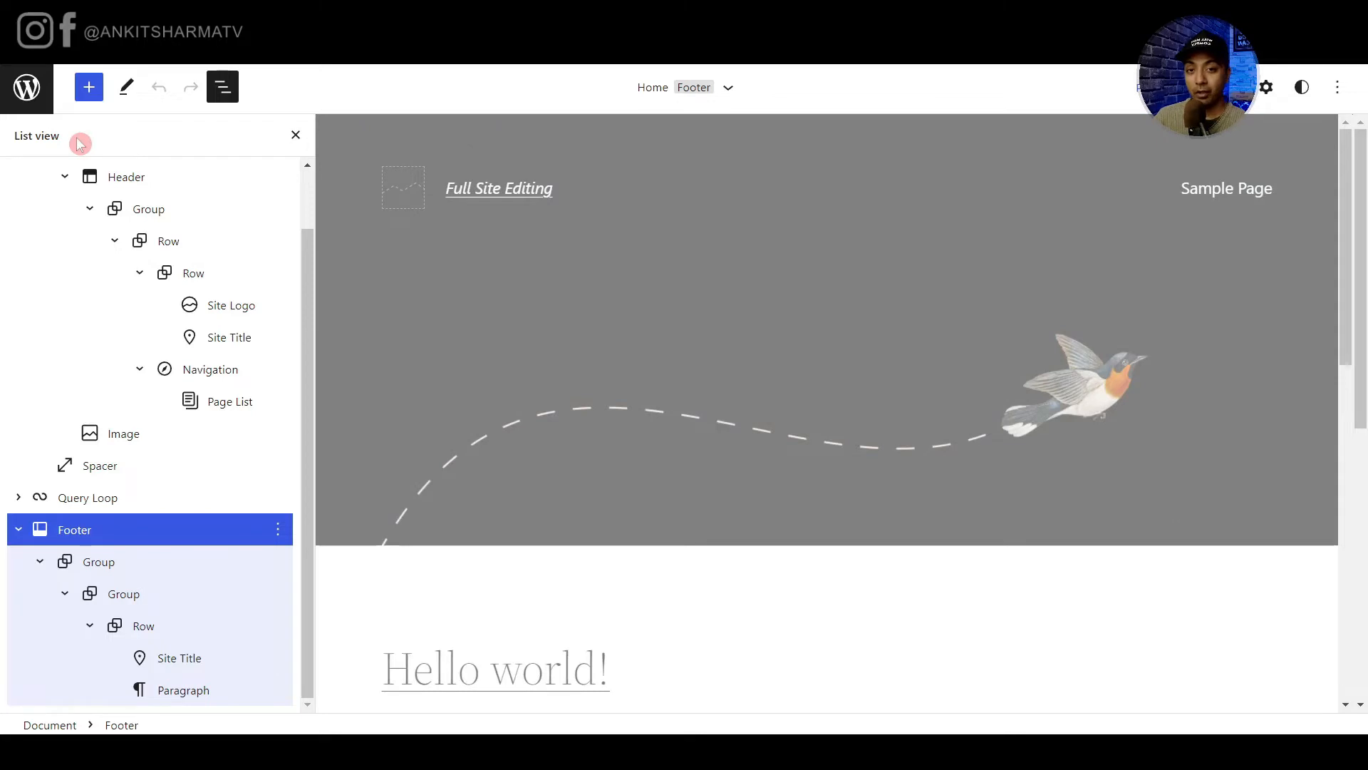
# Open the site editor's Templates list and review the templates supplied by the theme.
pyautogui.click(30, 106)
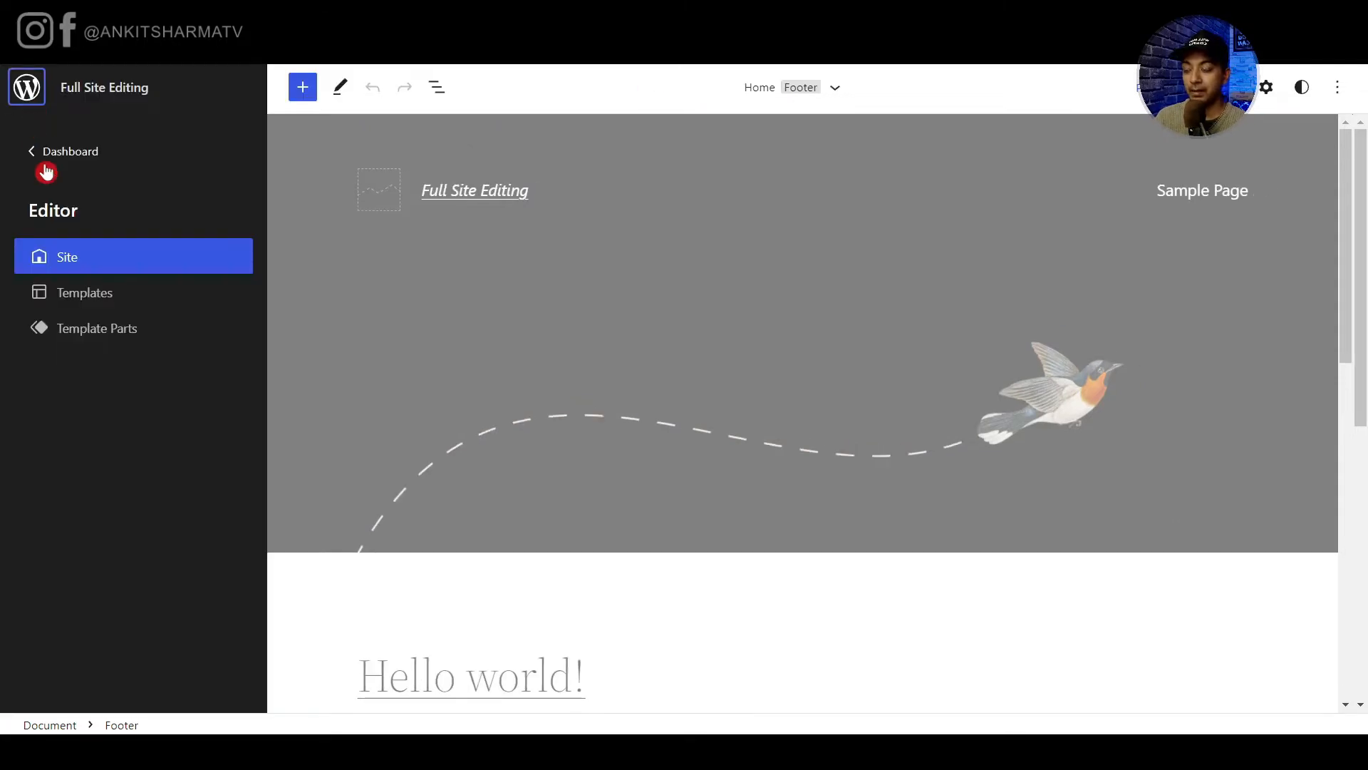
pyautogui.click(80, 299)
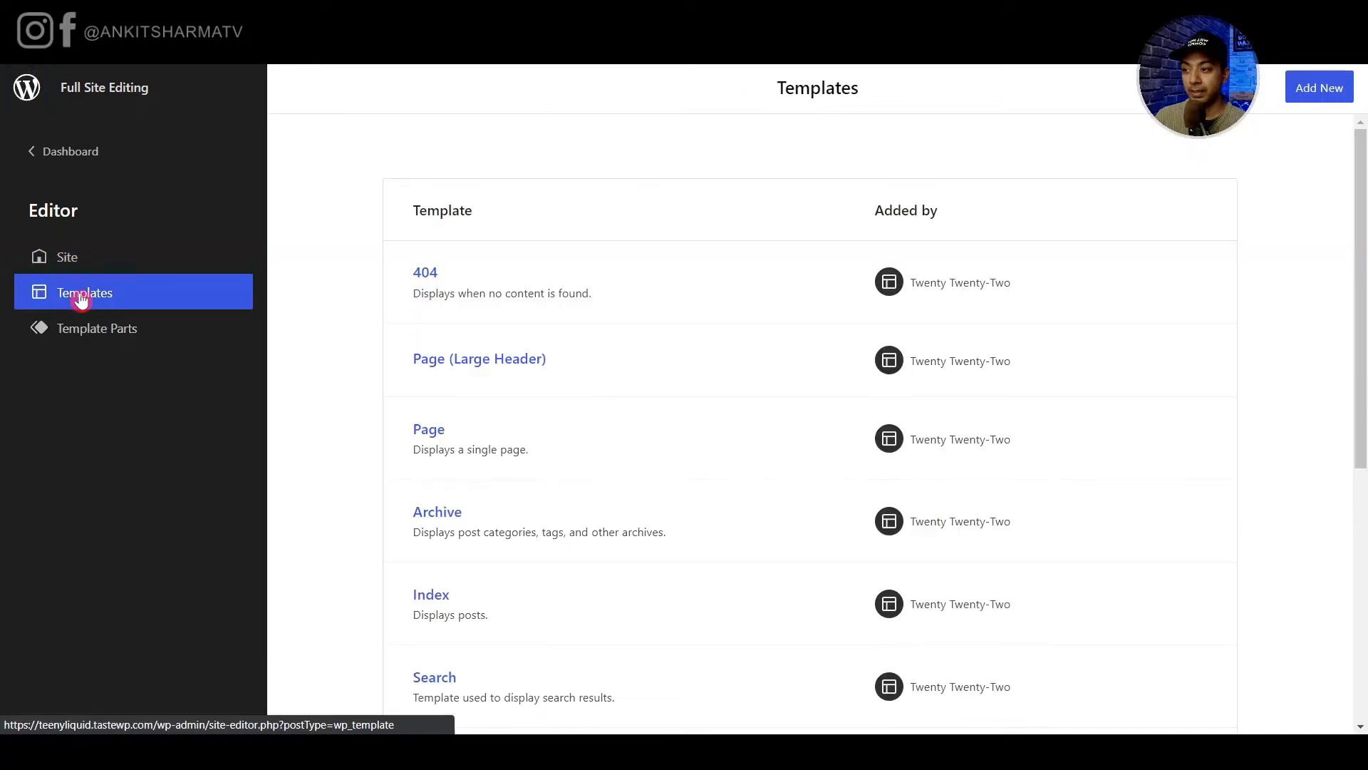
pyautogui.scroll(-6, 520, 282)
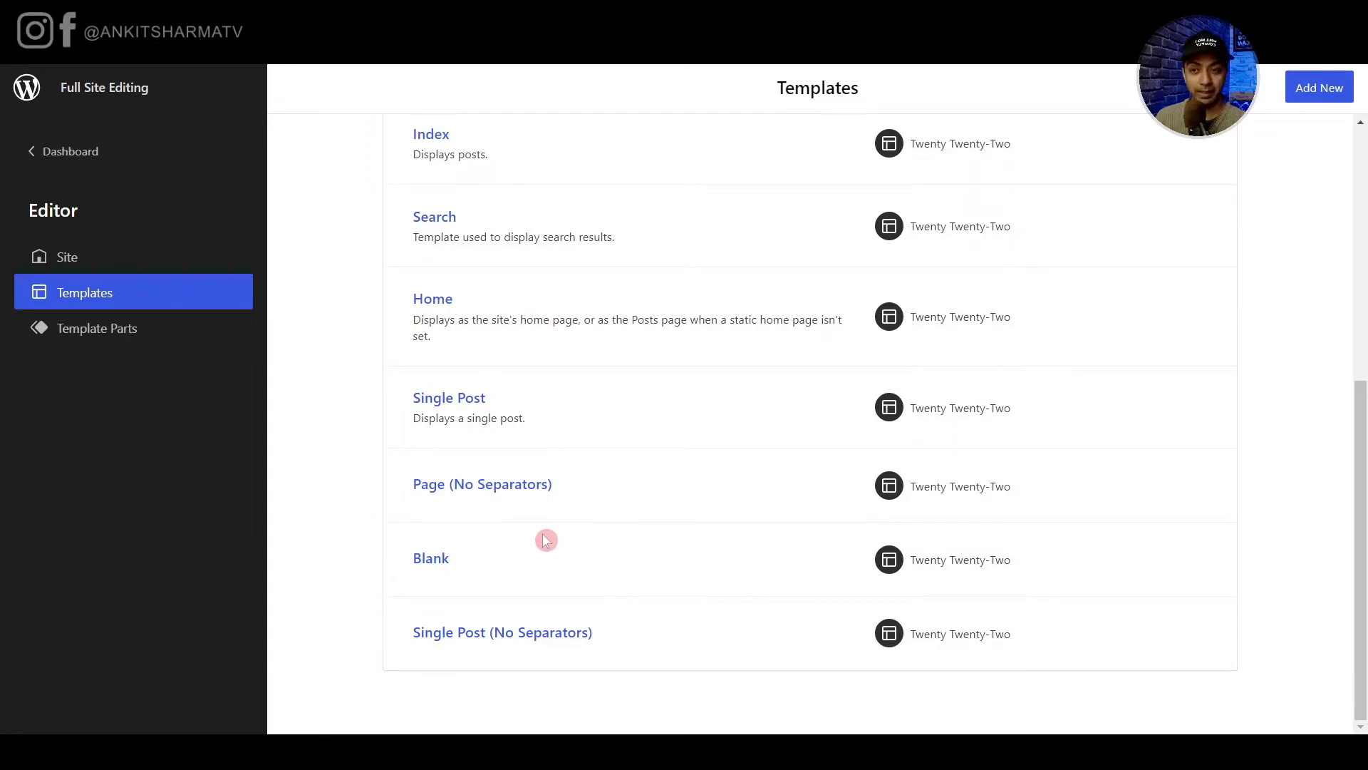
pyautogui.scroll(6, 556, 510)
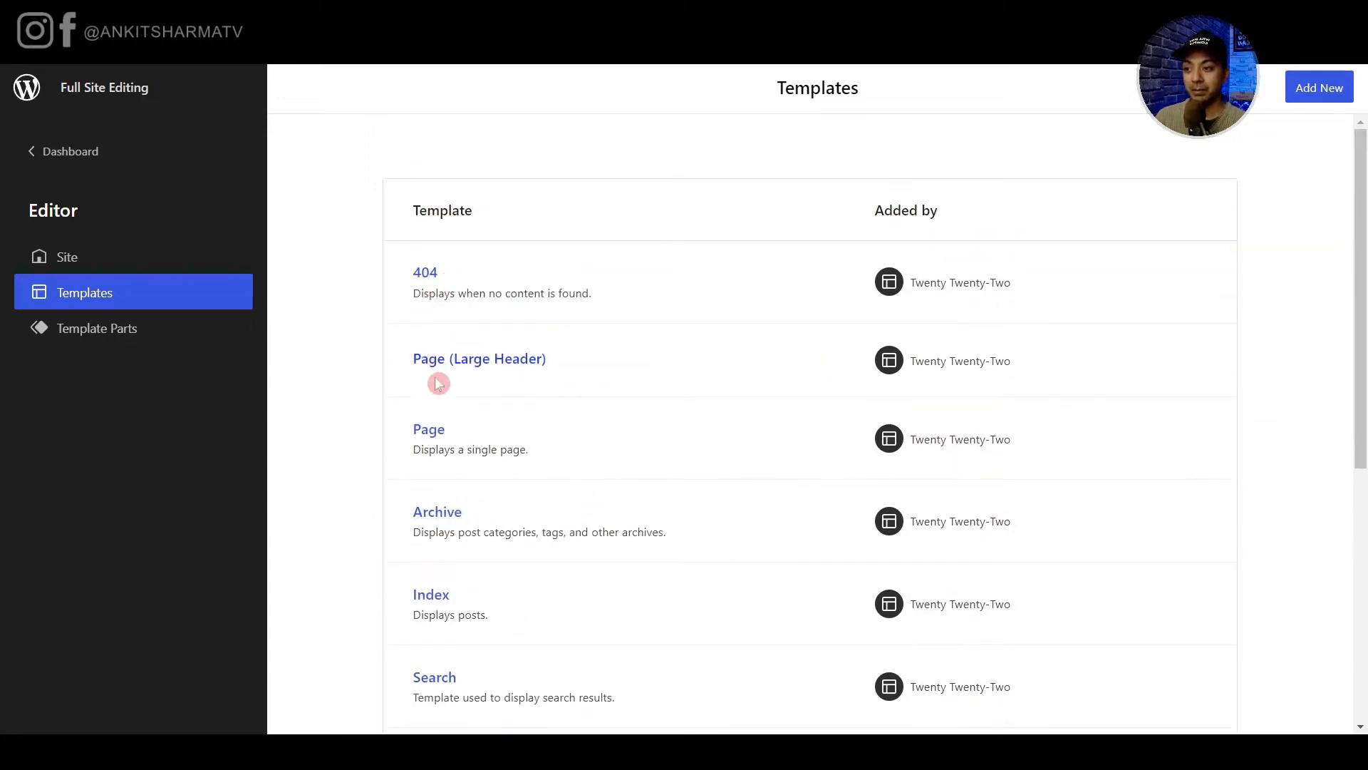
pyautogui.scroll(-1, 426, 288)
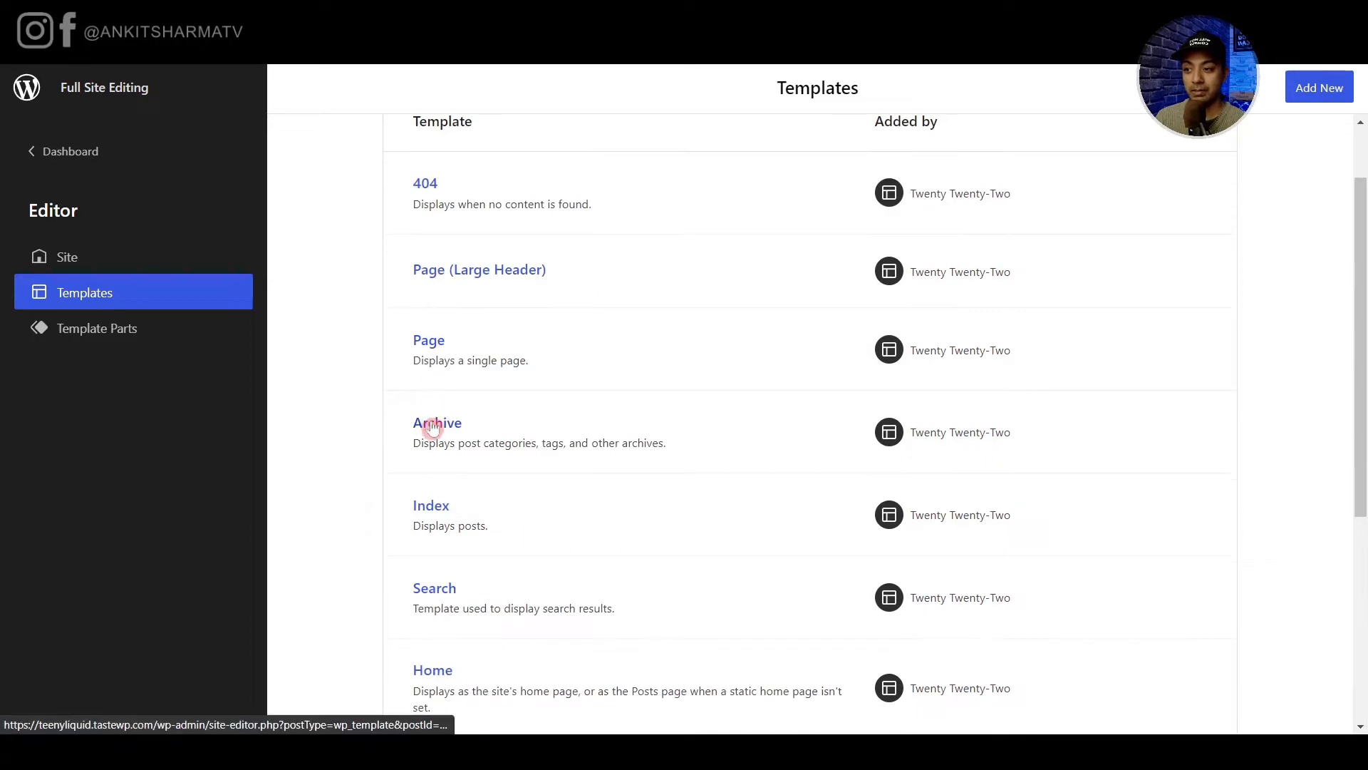
pyautogui.scroll(-2, 470, 579)
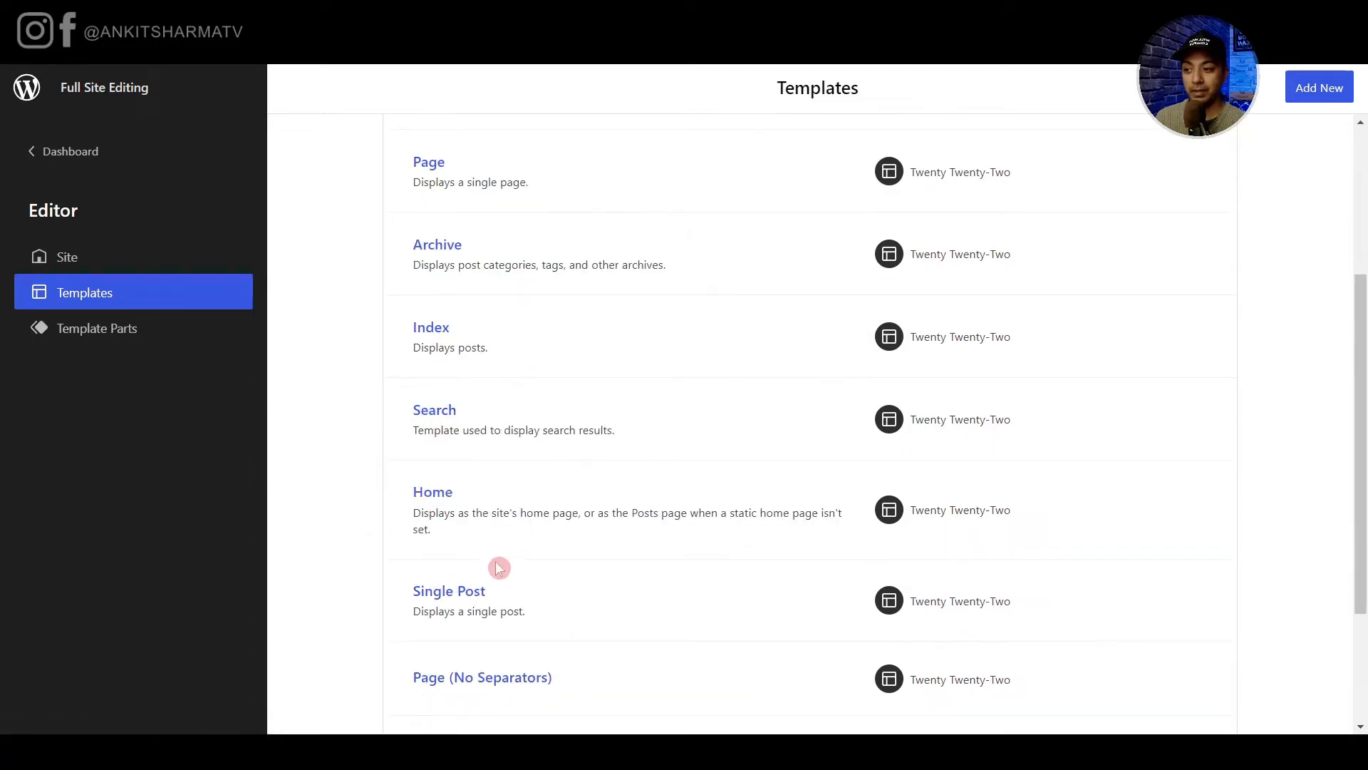
pyautogui.scroll(3, 734, 313)
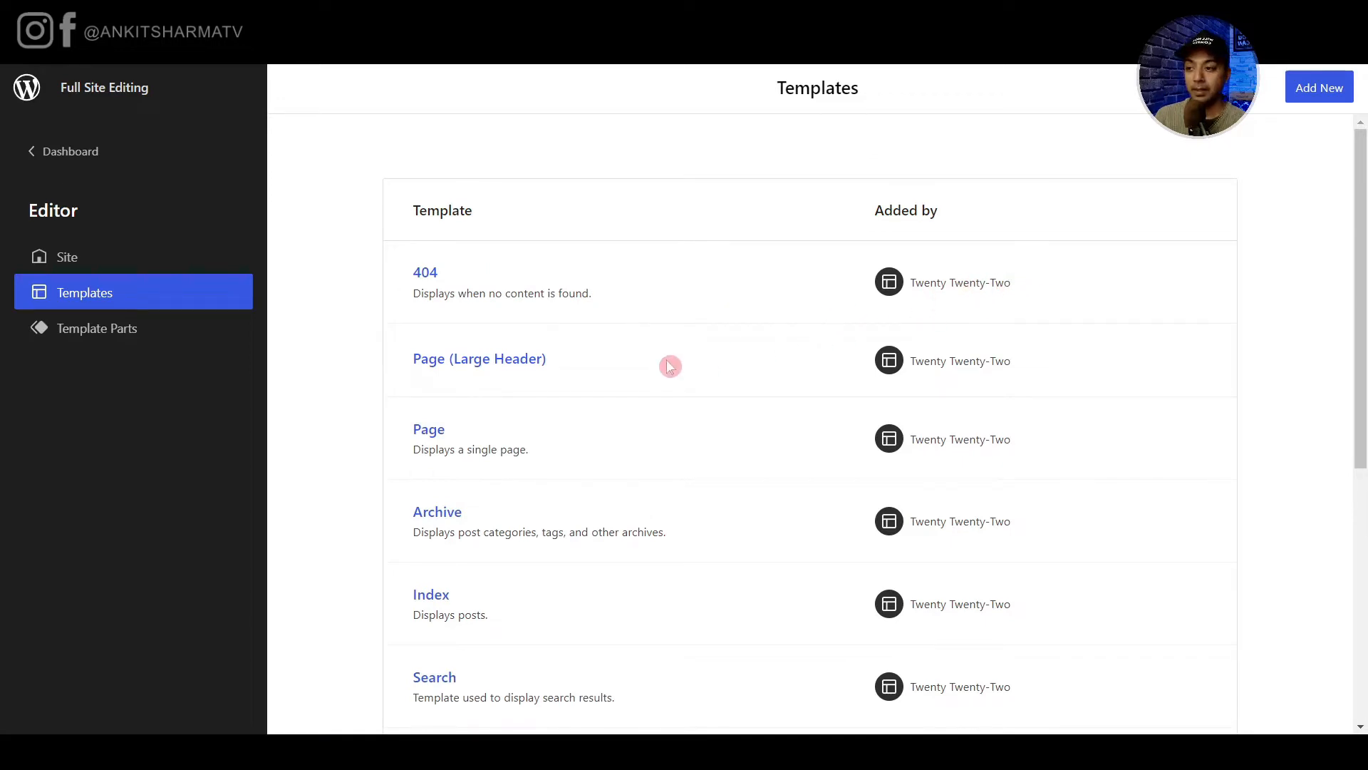
# Create a new template part named "Custom Header" with its area set to Header.
pyautogui.click(66, 335)
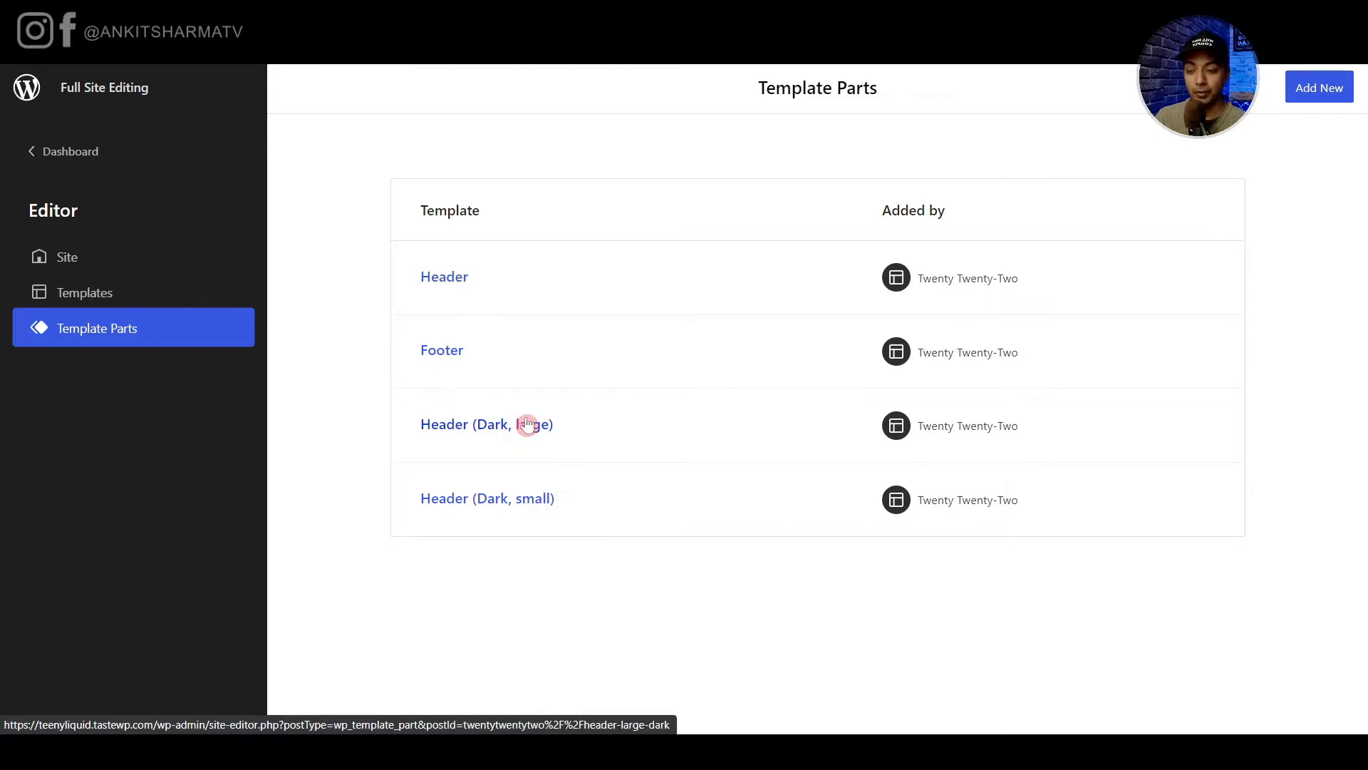
pyautogui.click(1311, 100)
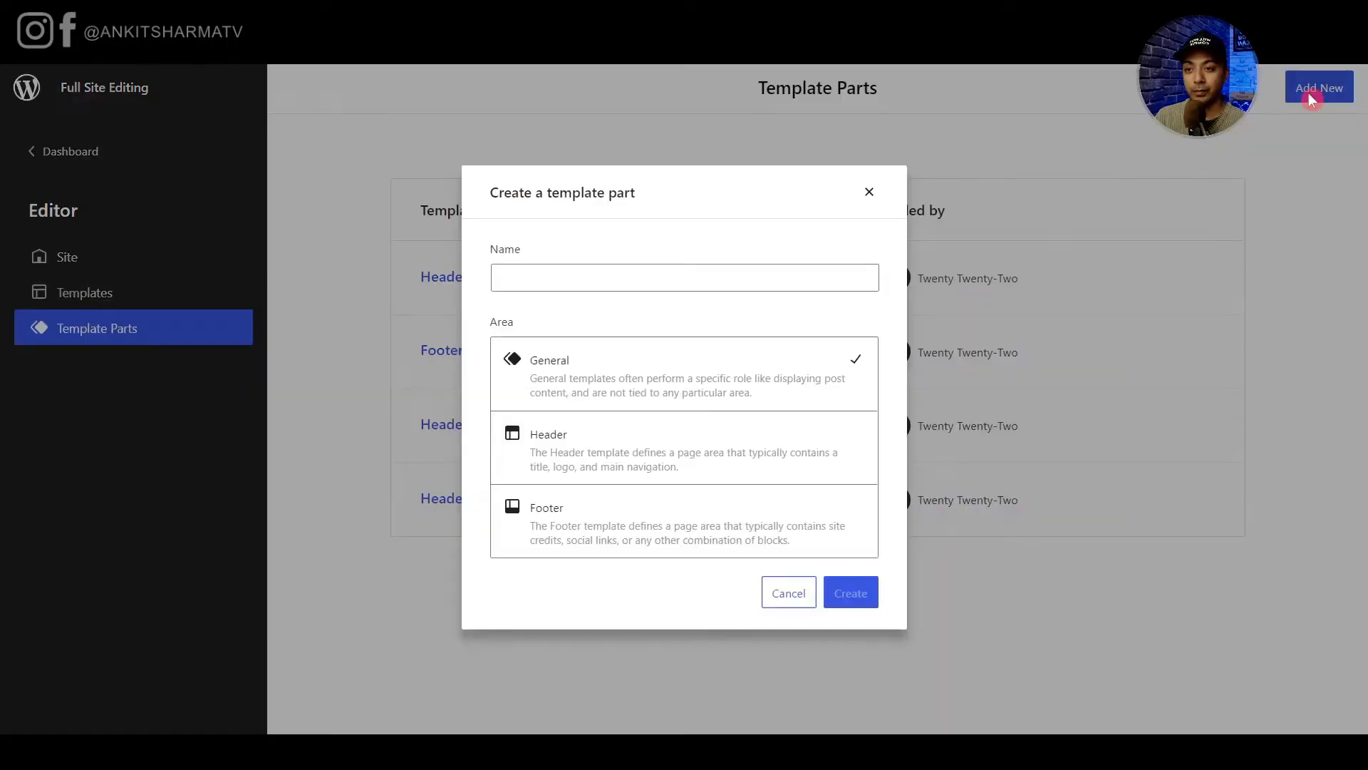
pyautogui.click(690, 277)
pyautogui.write('Custom Header')
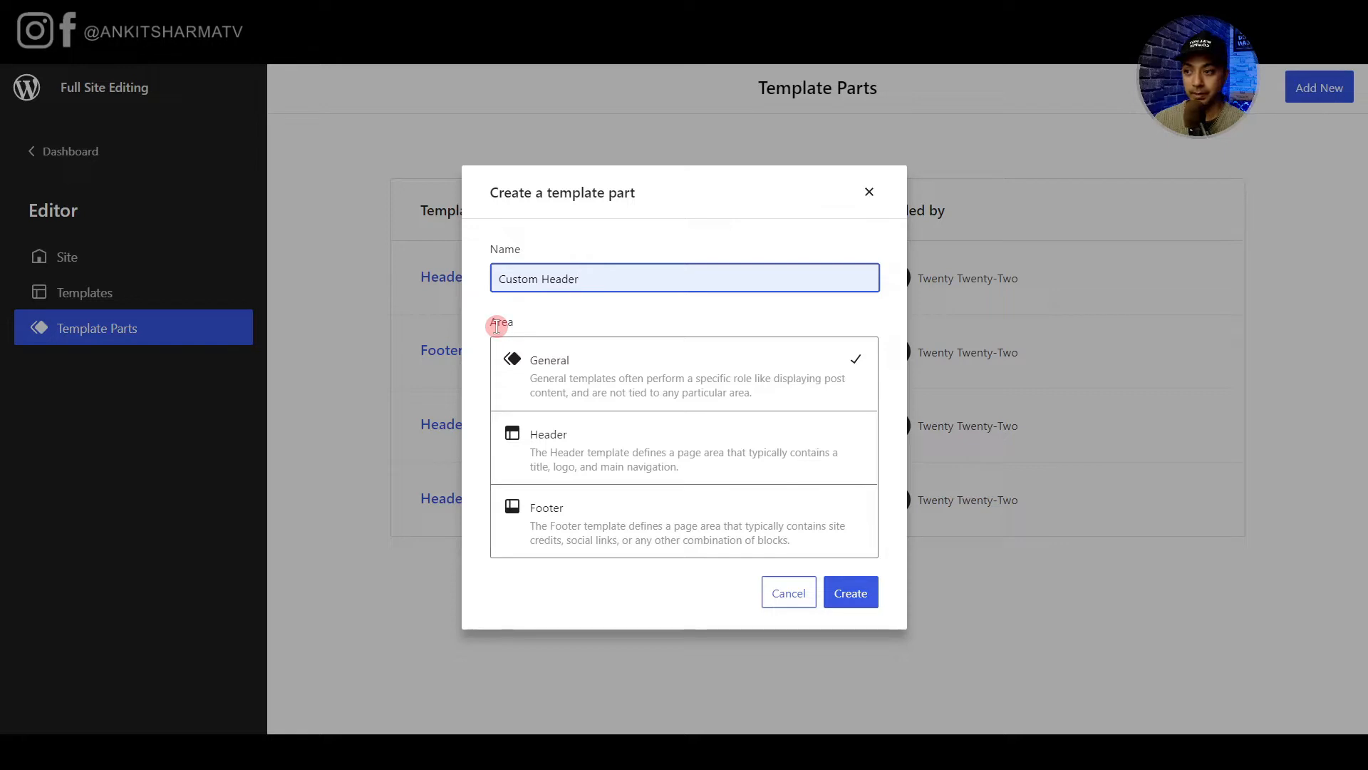
pyautogui.click(577, 459)
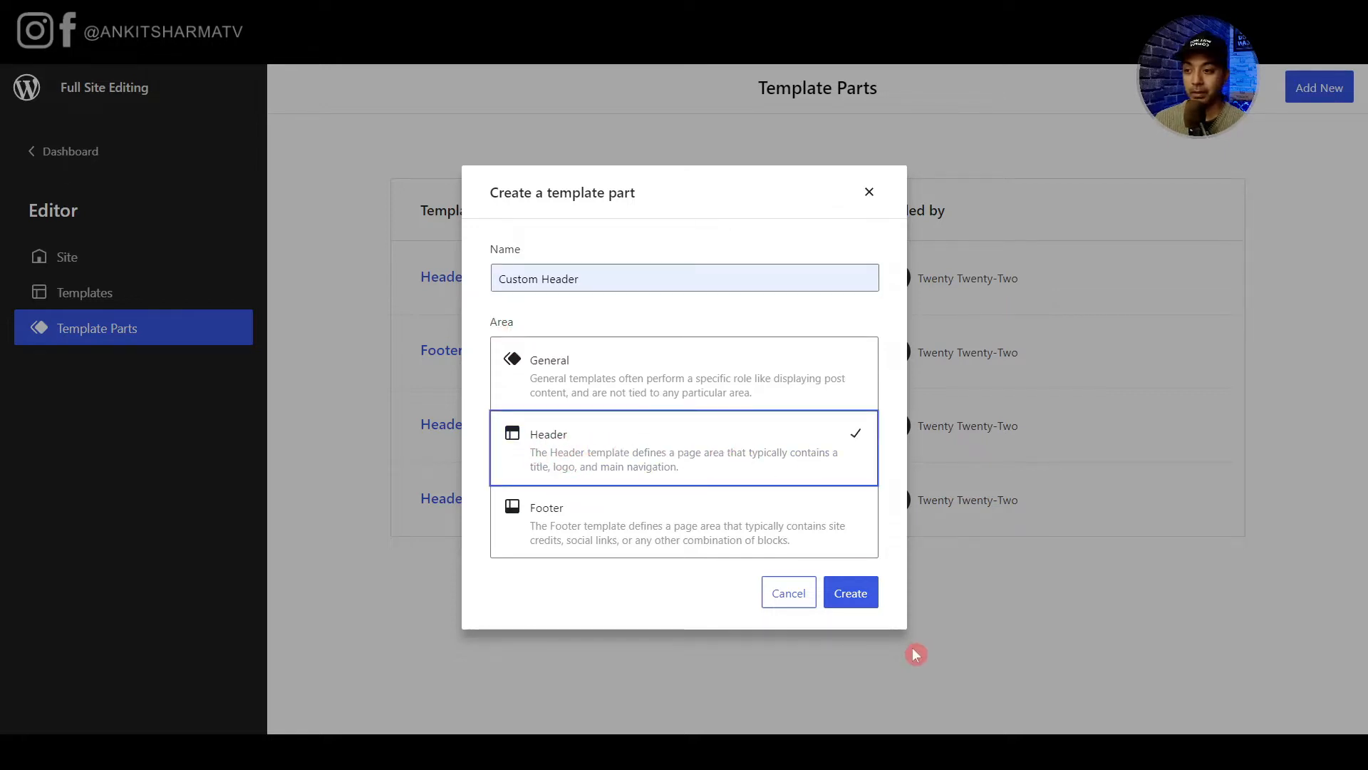
pyautogui.click(868, 605)
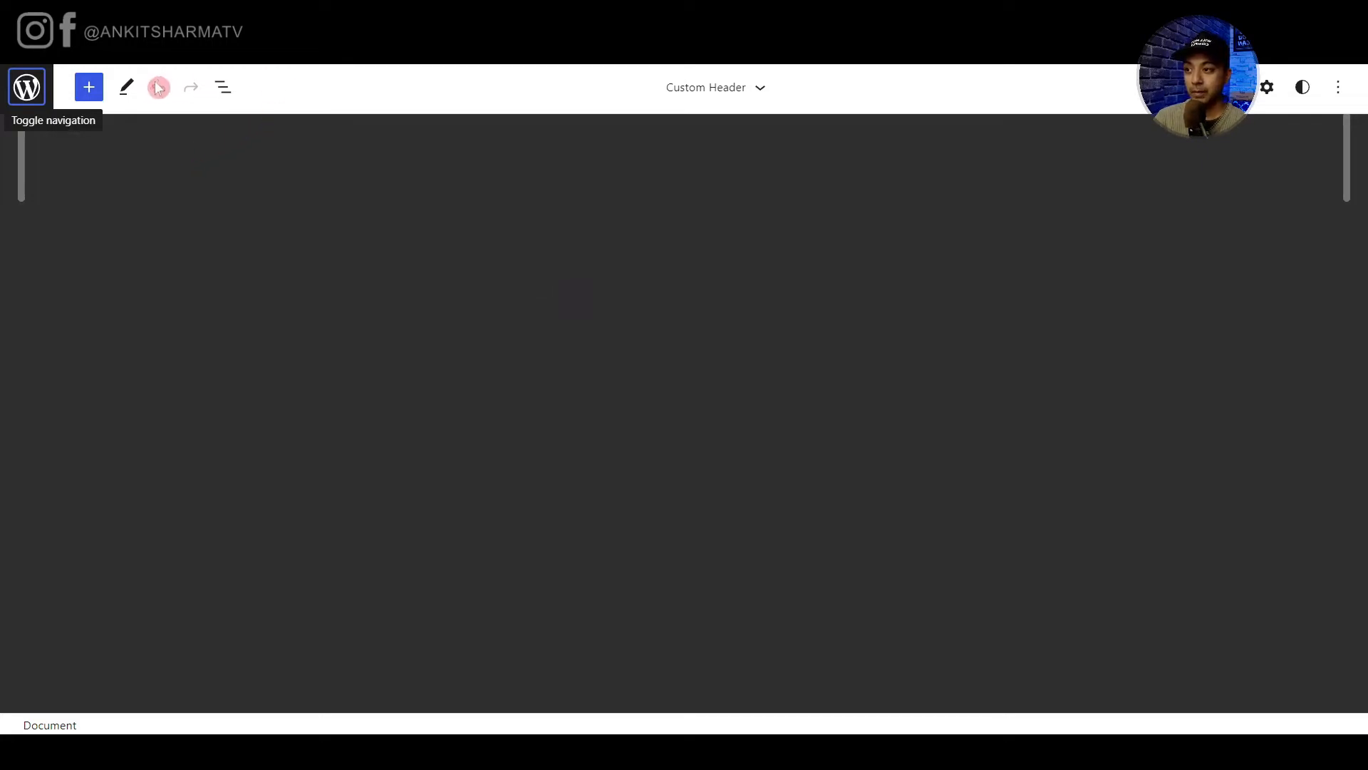
# Open the dashboard in a separate tab, search the plugin directory for "kadence" and install Gutenberg Blocks by Kadence Blocks.
pyautogui.click(25, 94)
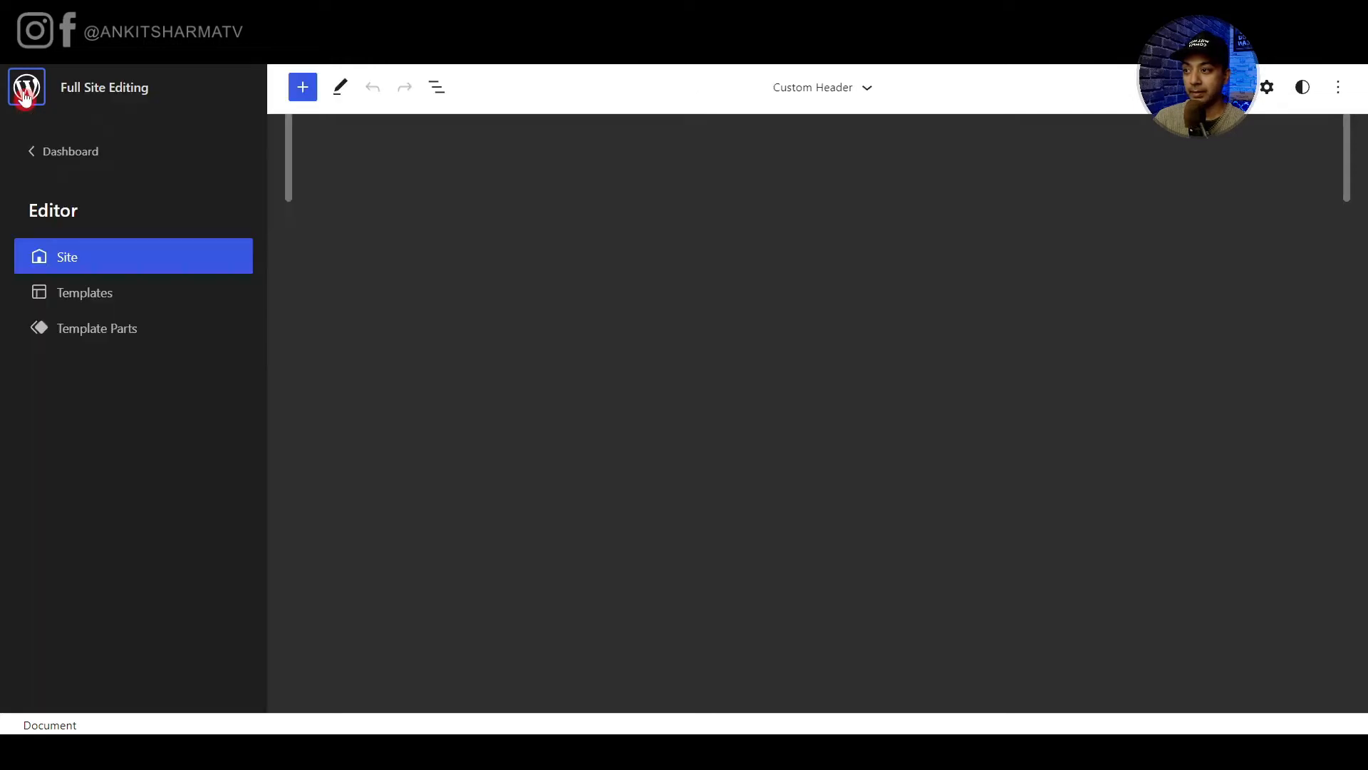
pyautogui.rightClick(80, 159)
pyautogui.click(100, 167)
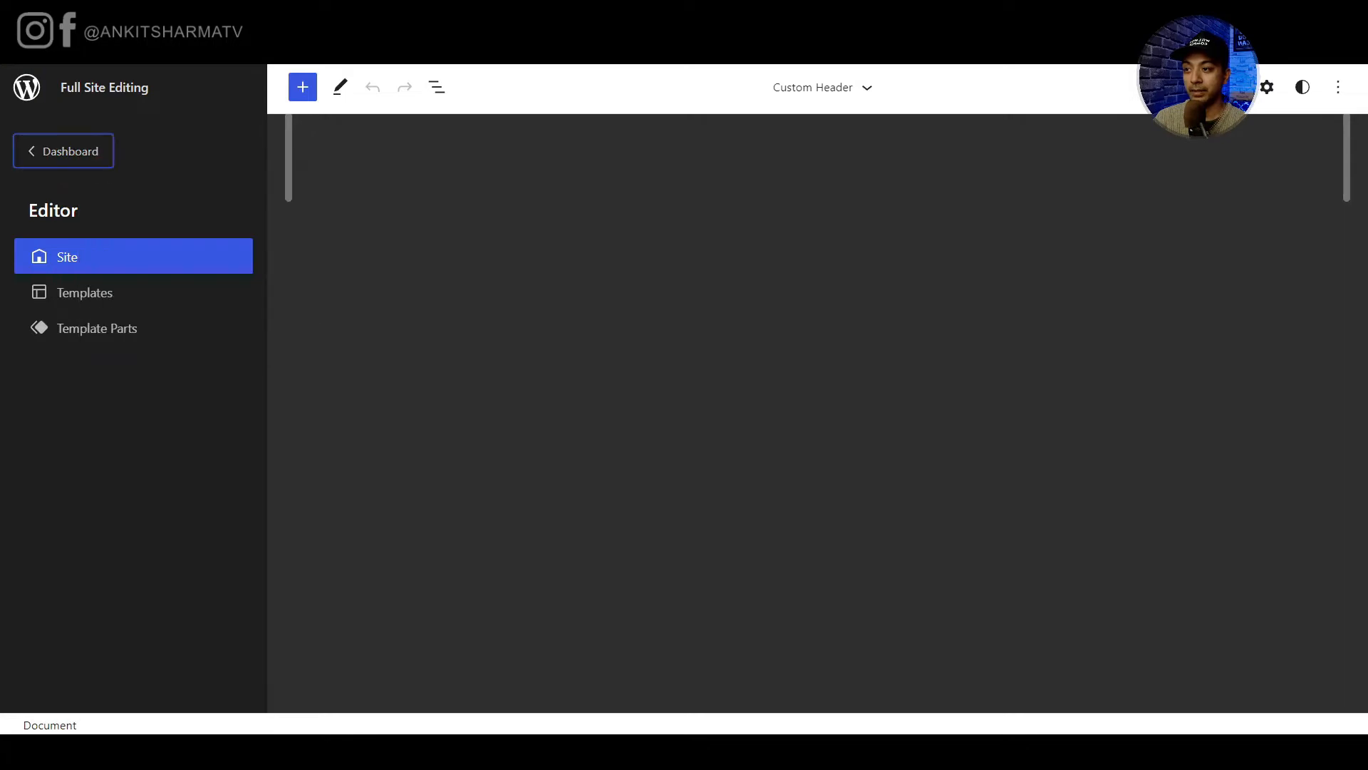
pyautogui.moveTo(52, 384)
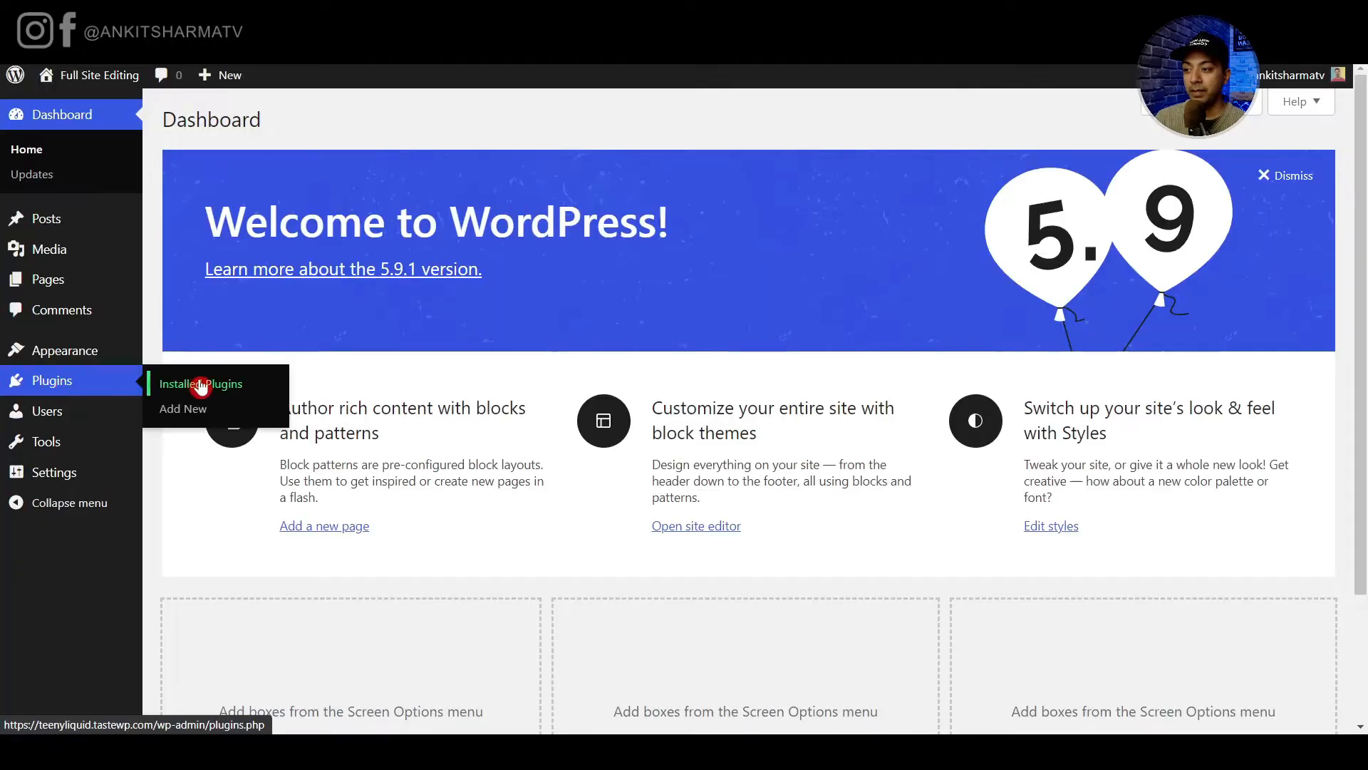
pyautogui.click(197, 414)
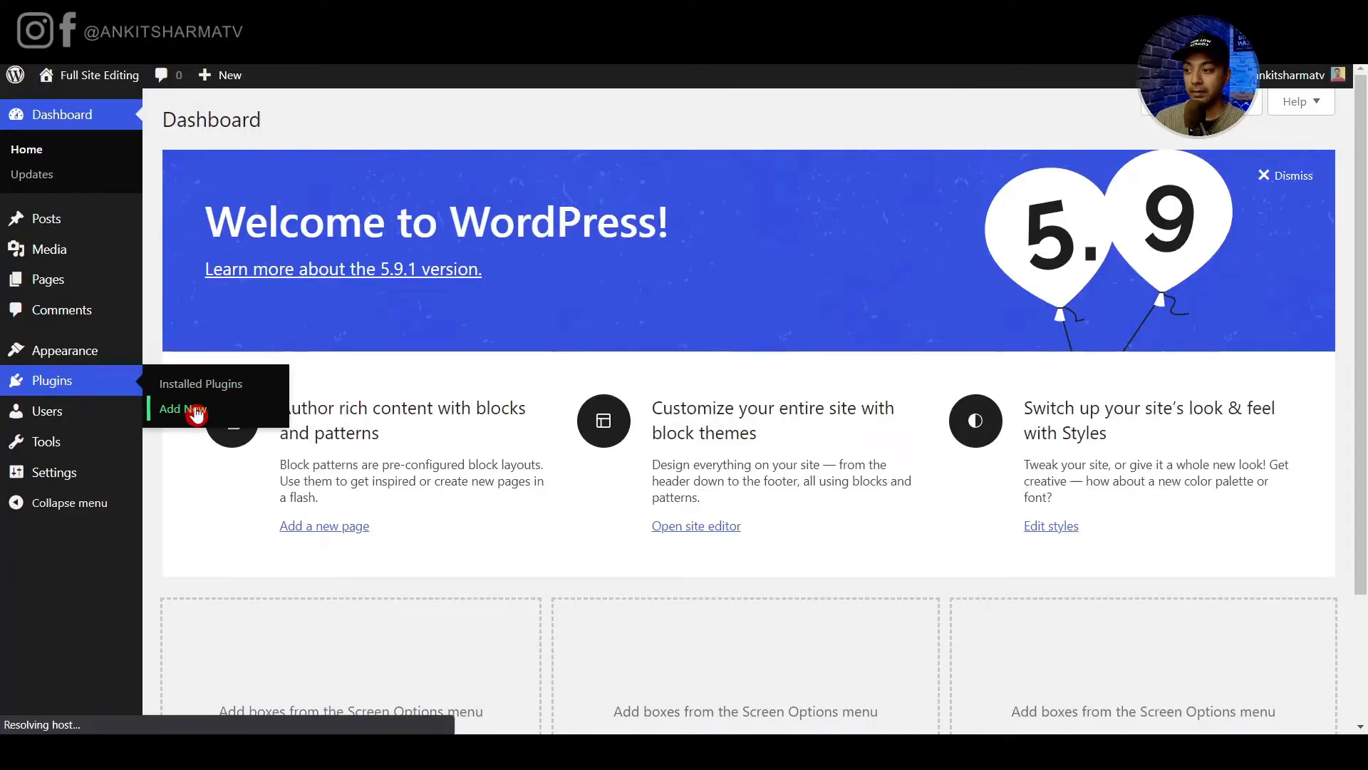
pyautogui.write('kadence')
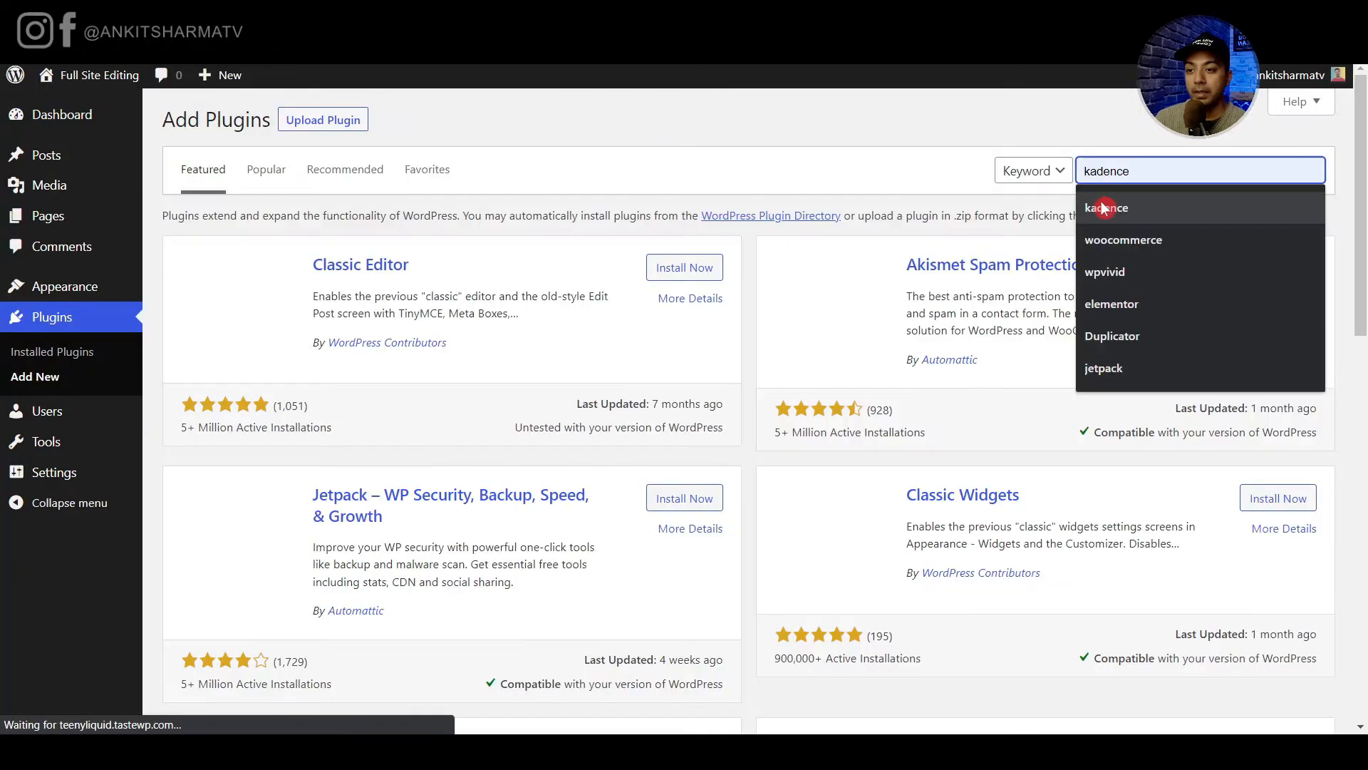
pyautogui.click(788, 114)
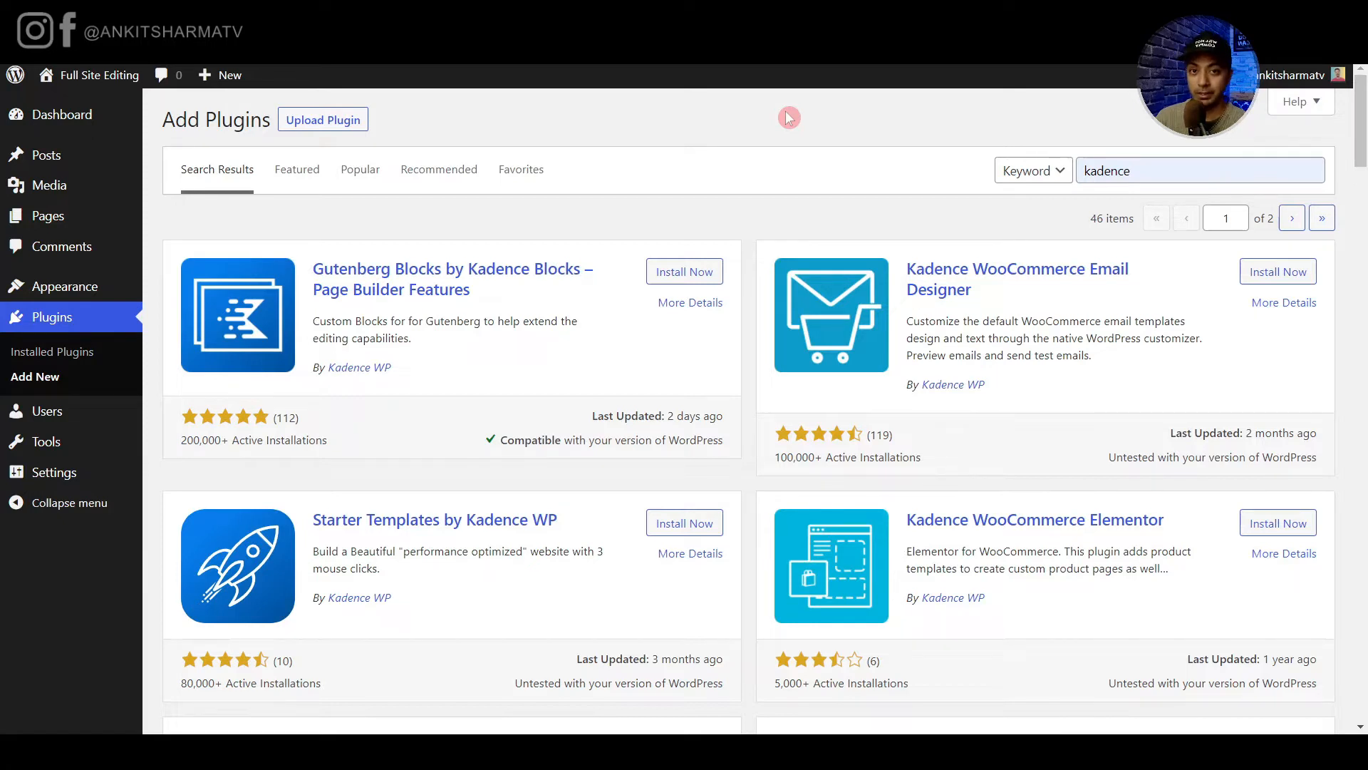
pyautogui.click(696, 271)
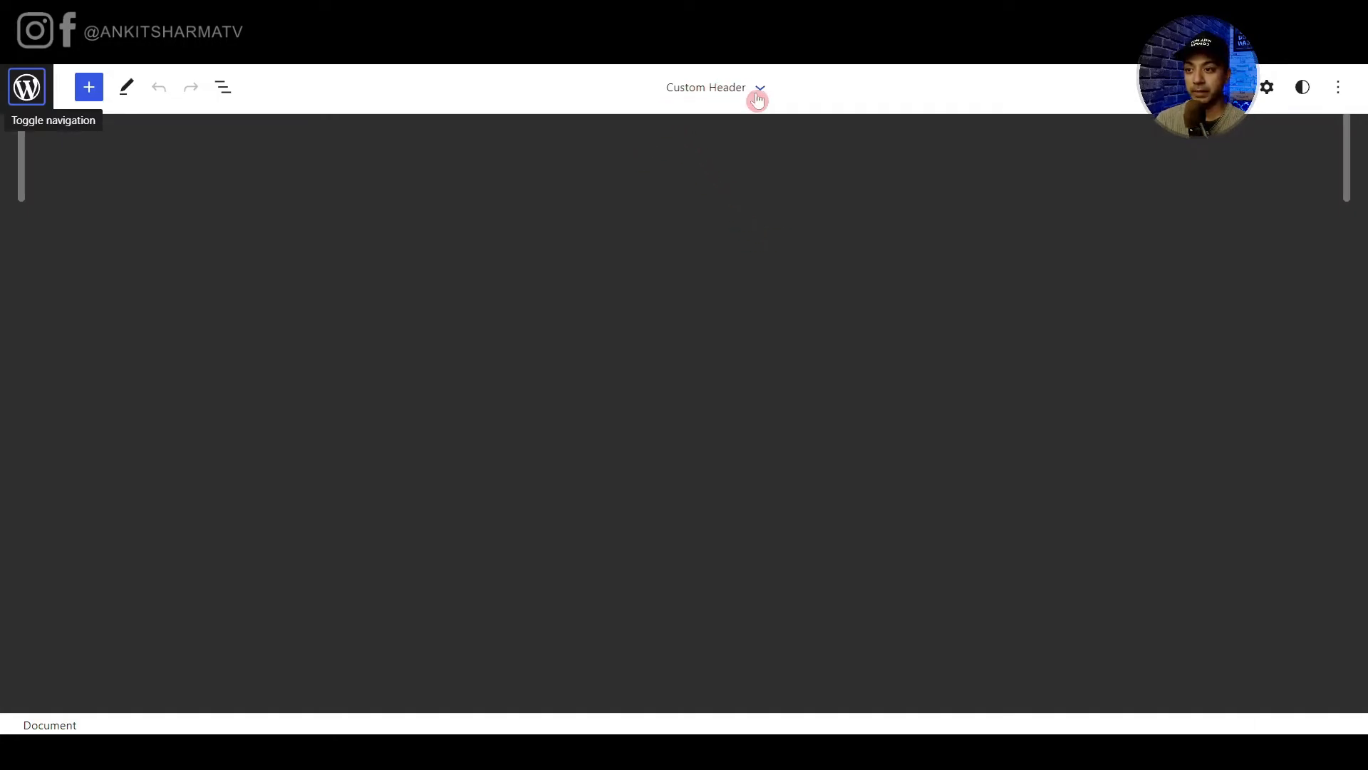
# Insert a Group block into the empty Custom Header template part.
pyautogui.click(86, 92)
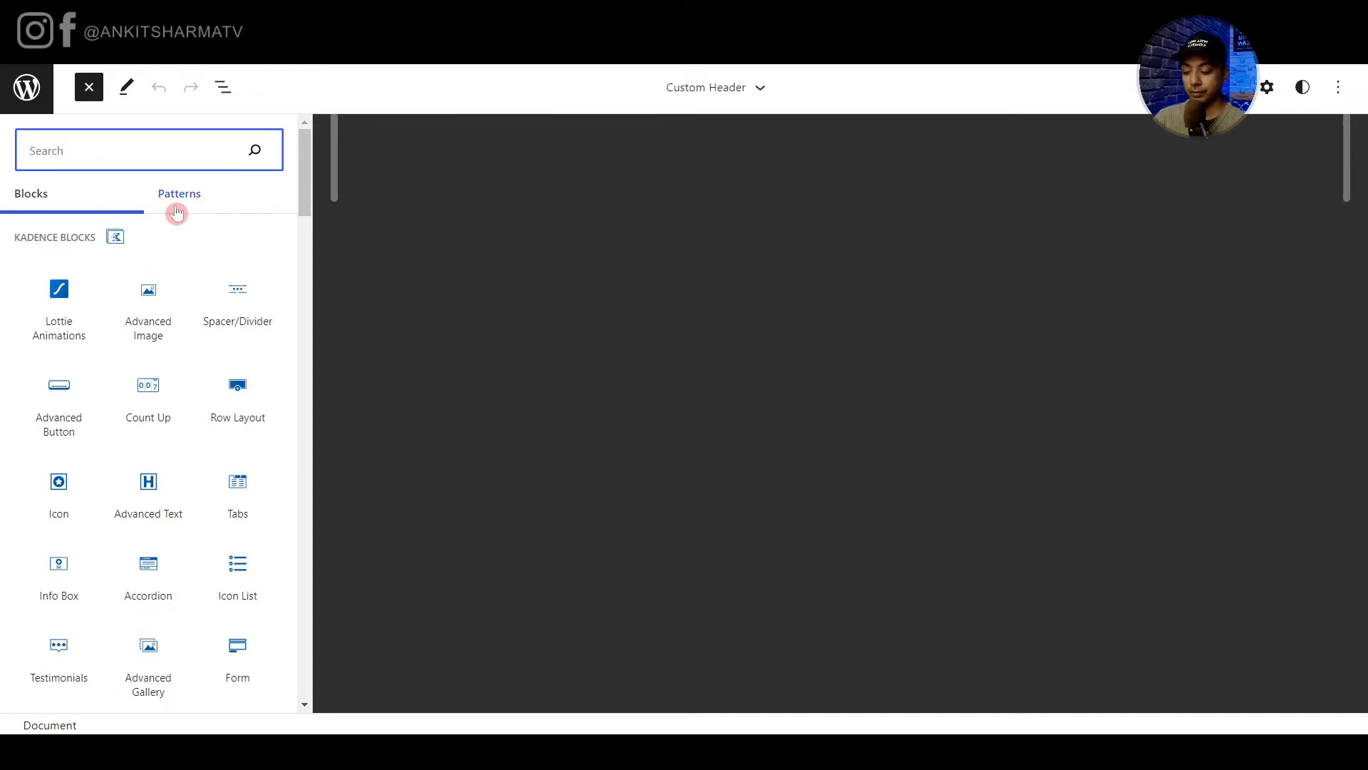
pyautogui.write('gro')
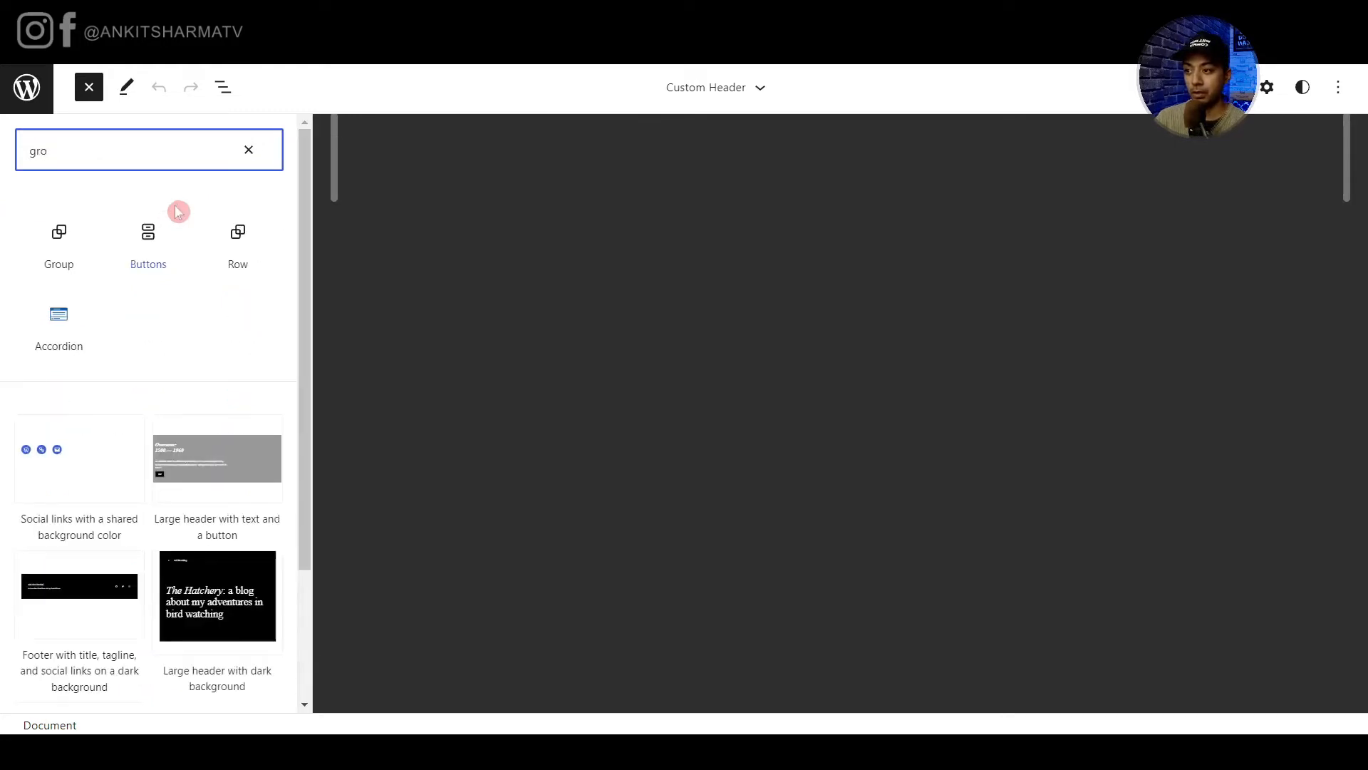
pyautogui.click(54, 243)
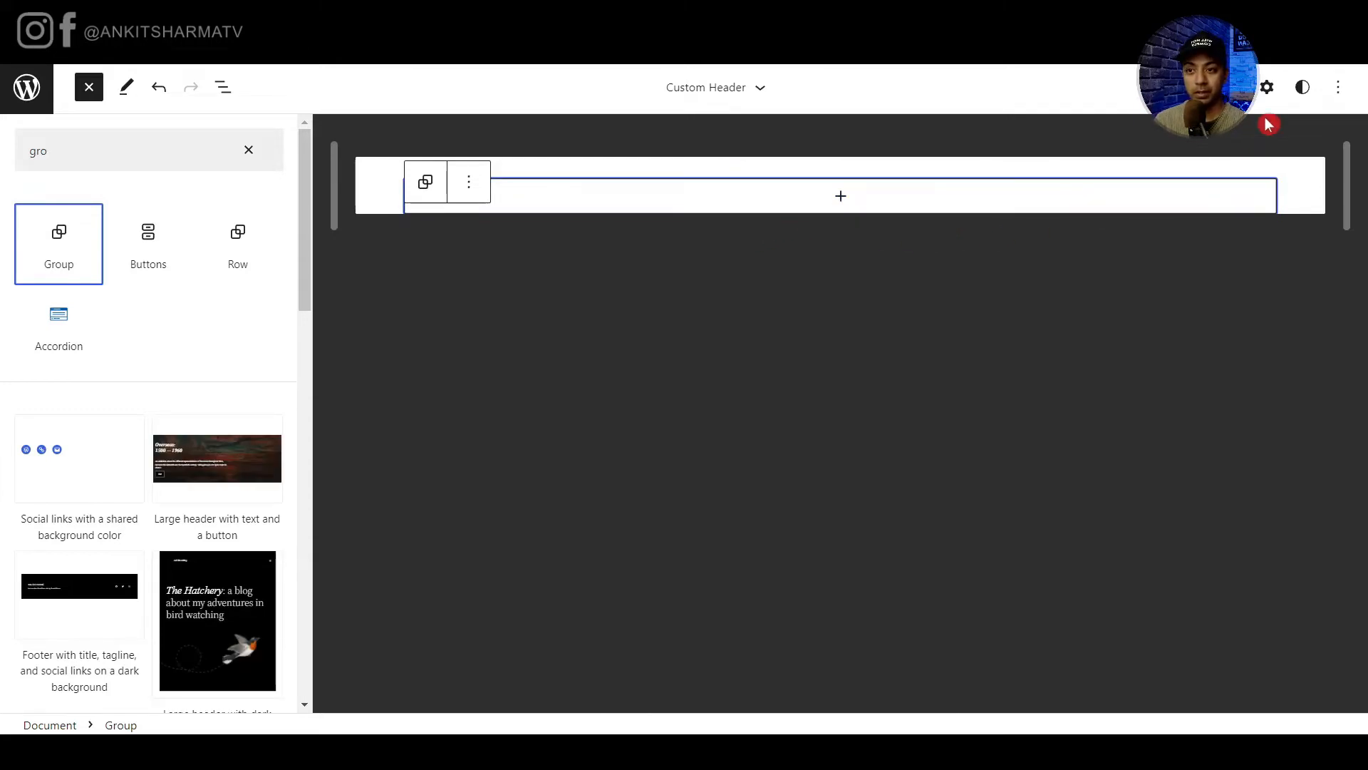
# Set the Group block's layout widths in percent, with Wide at 100% and Content at 80%.
pyautogui.click(1267, 88)
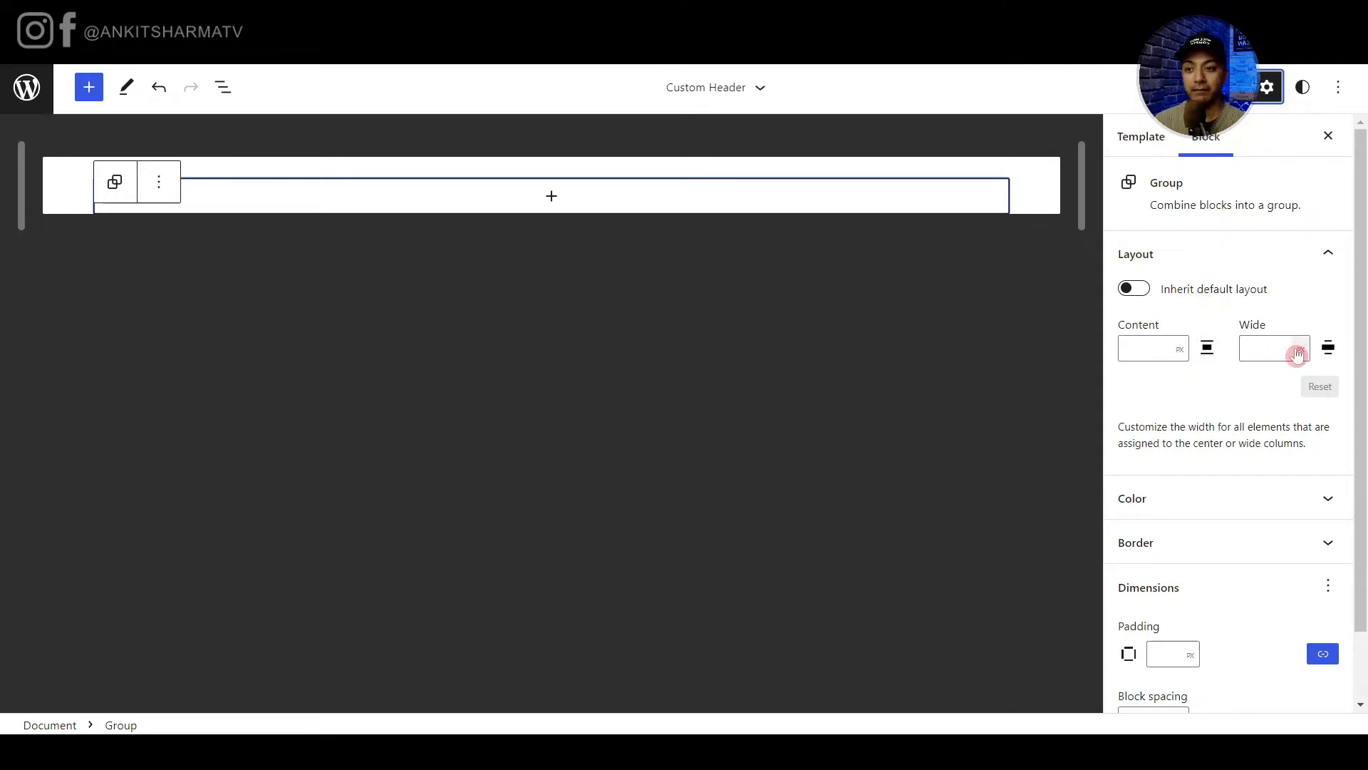
pyautogui.click(1180, 364)
pyautogui.click(1186, 377)
pyautogui.click(1269, 355)
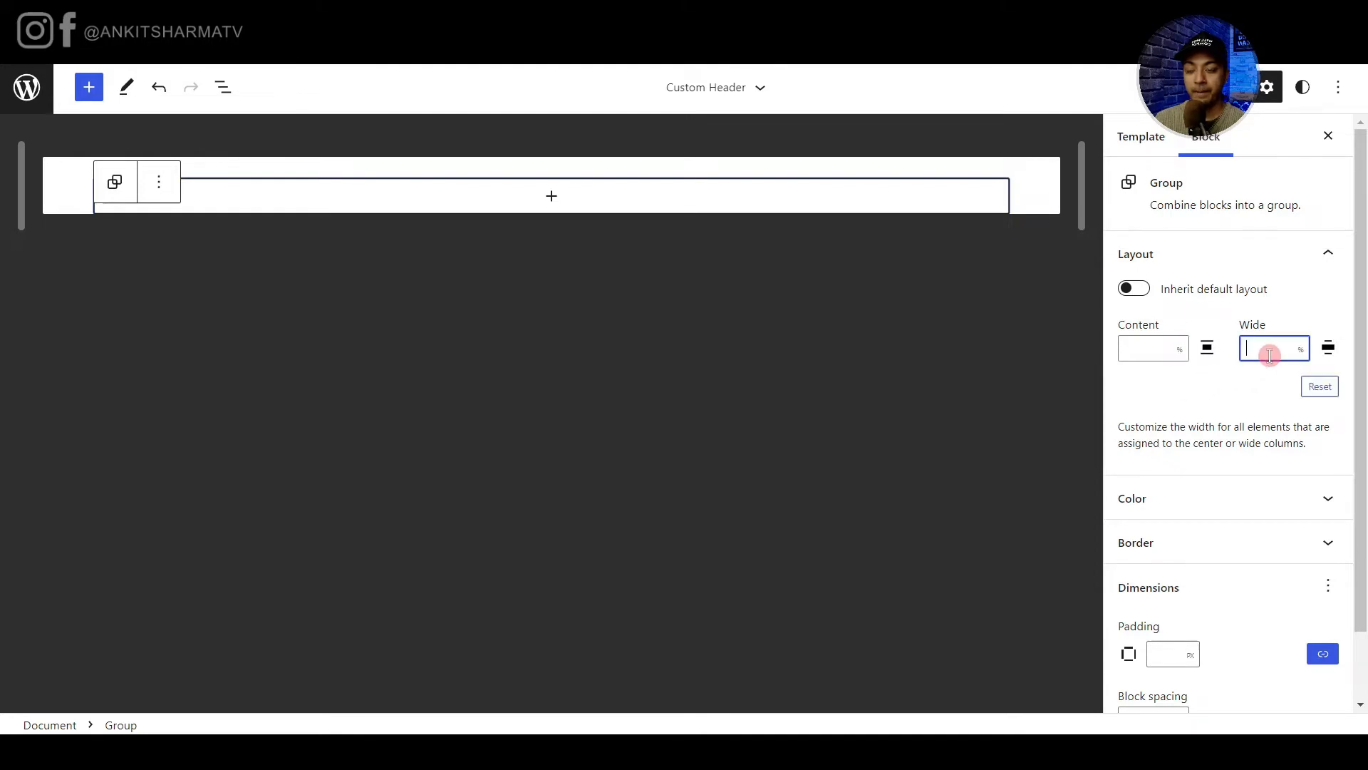
pyautogui.write('100')
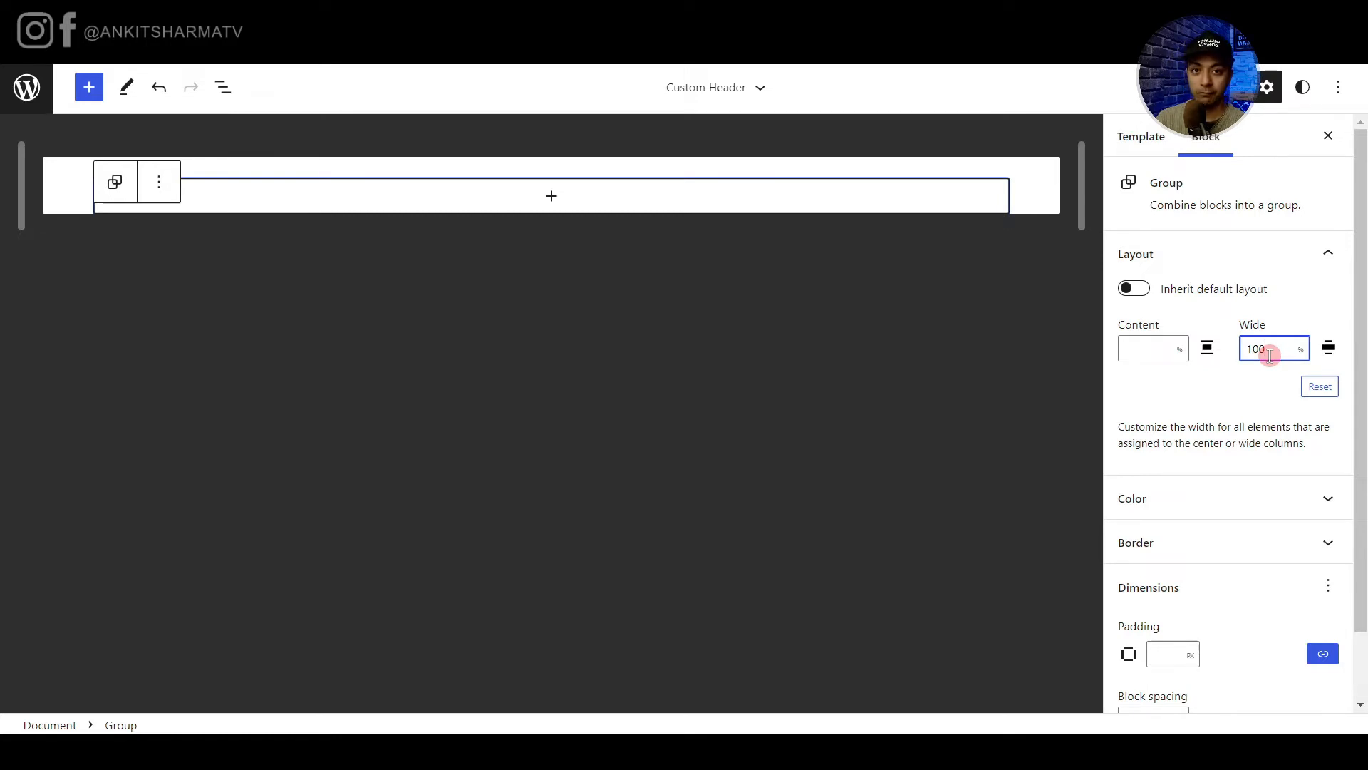
pyautogui.click(1140, 357)
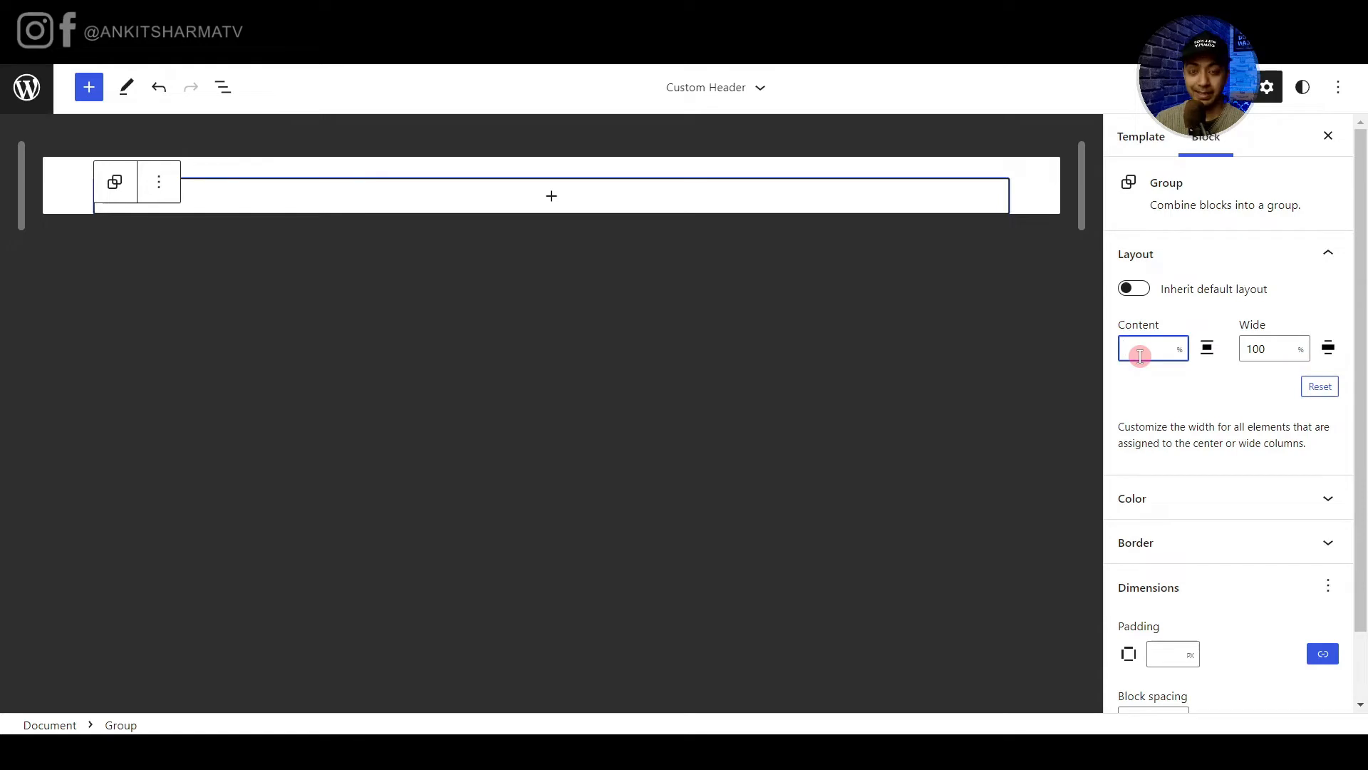
pyautogui.write('80')
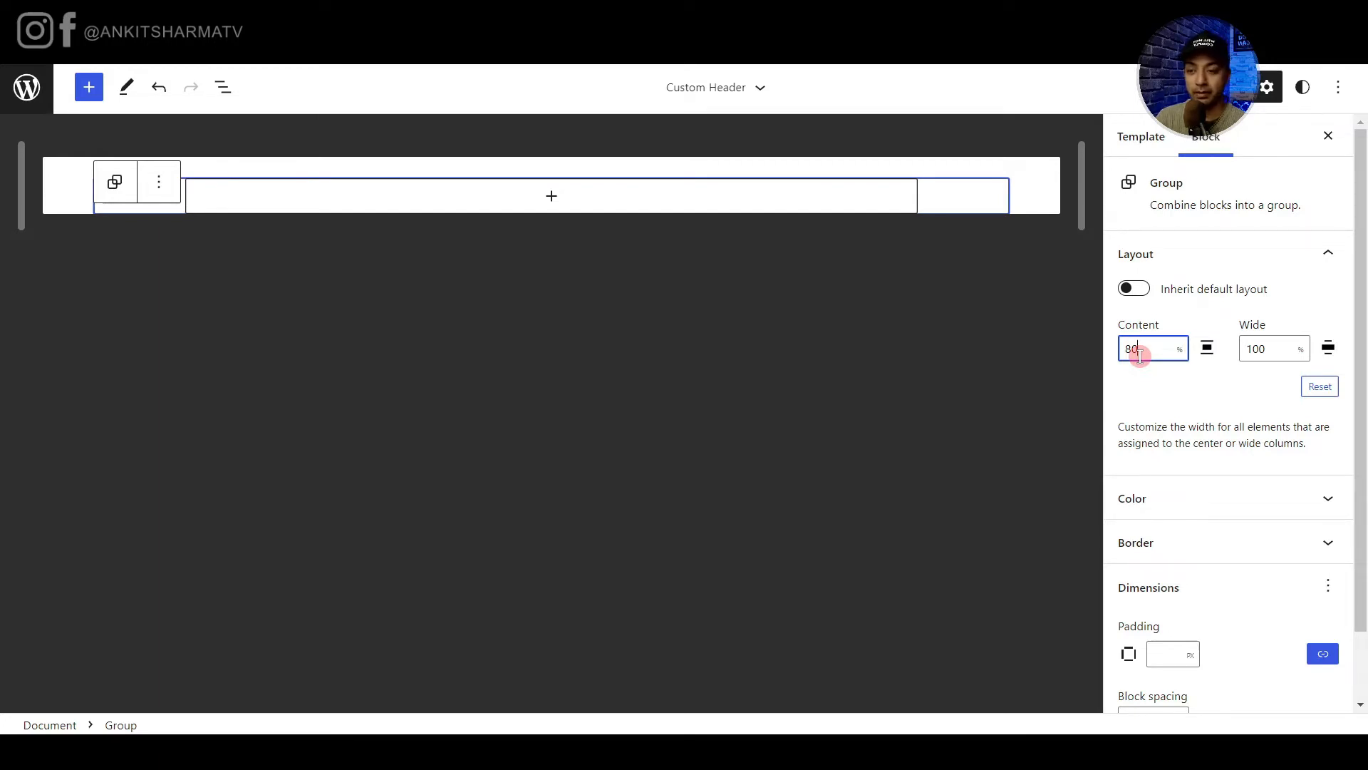
# Give the Group block a solid background, starting from the default orange #FF6900 and lightening it to a pale peach.
pyautogui.scroll(-1, 1168, 378)
pyautogui.click(1314, 426)
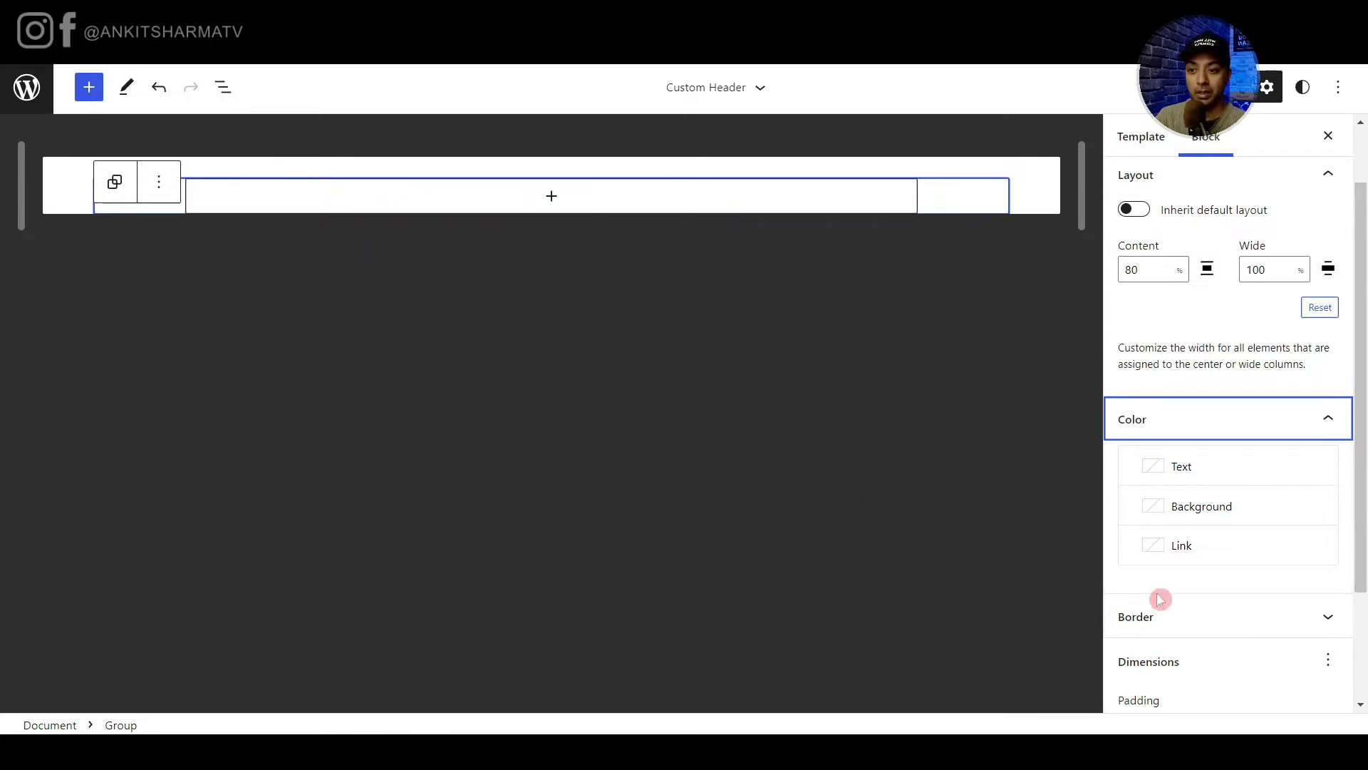
pyautogui.click(1276, 520)
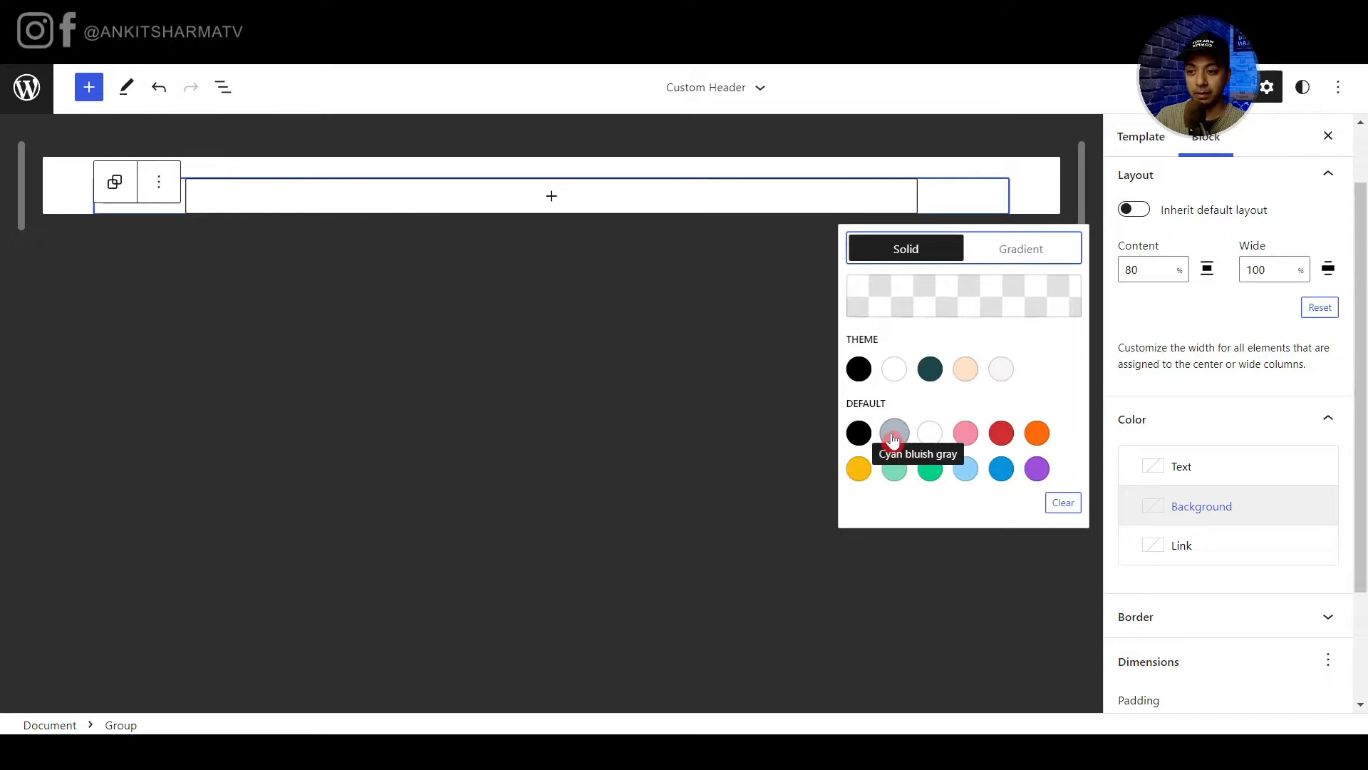
pyautogui.click(1036, 433)
pyautogui.click(958, 301)
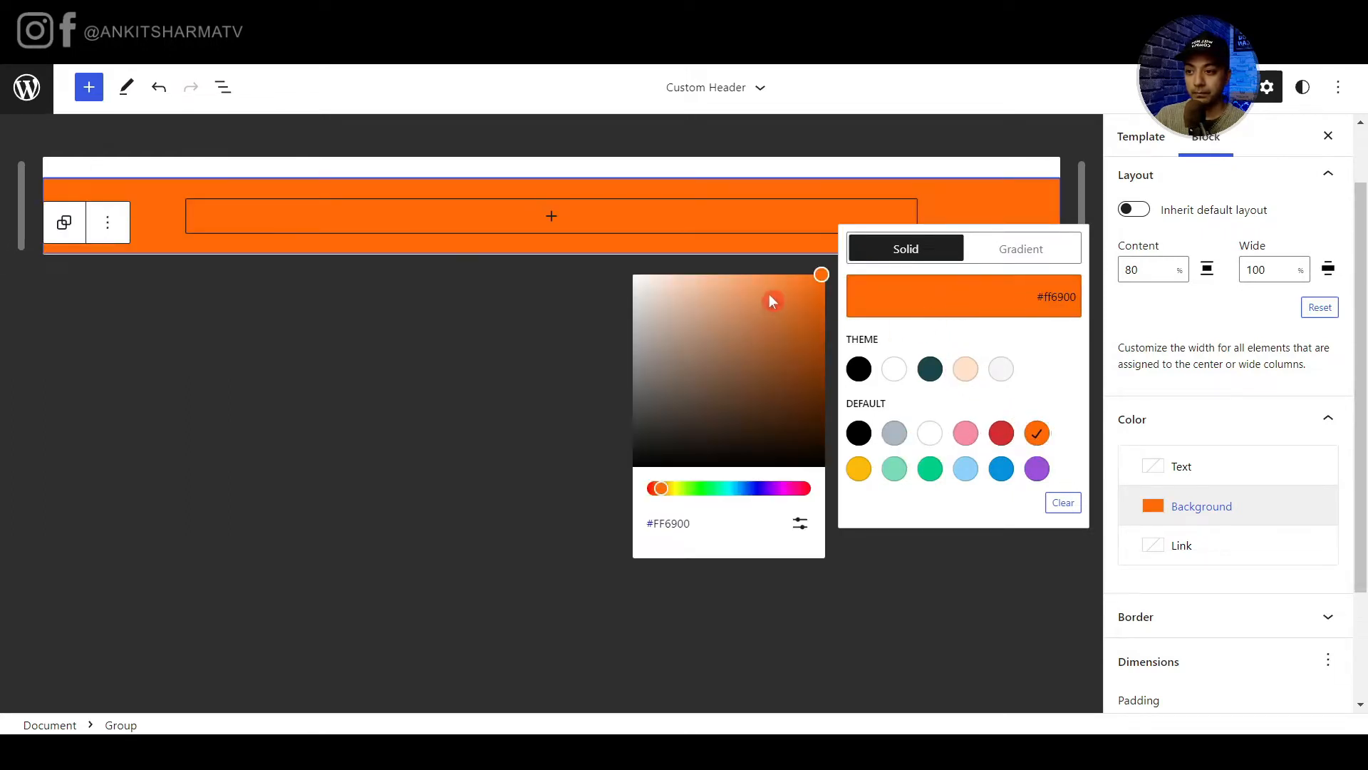
pyautogui.moveTo(808, 285); pyautogui.dragTo(699, 287)
pyautogui.moveTo(1363, 562); pyautogui.dragTo(1362, 647)
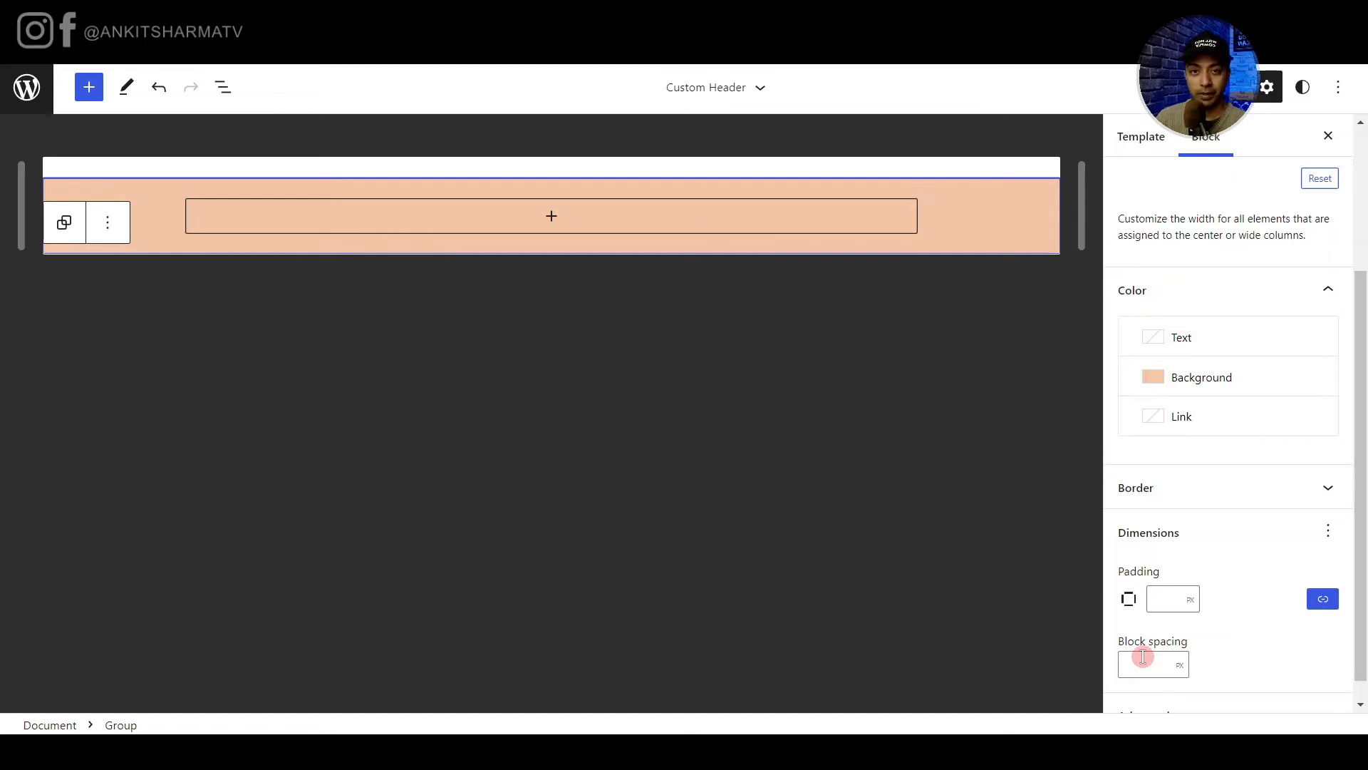
# Insert a Kadence Row Layout inside the Group block using the "Three: Wide Center 20/60/20" column layout.
pyautogui.click(552, 217)
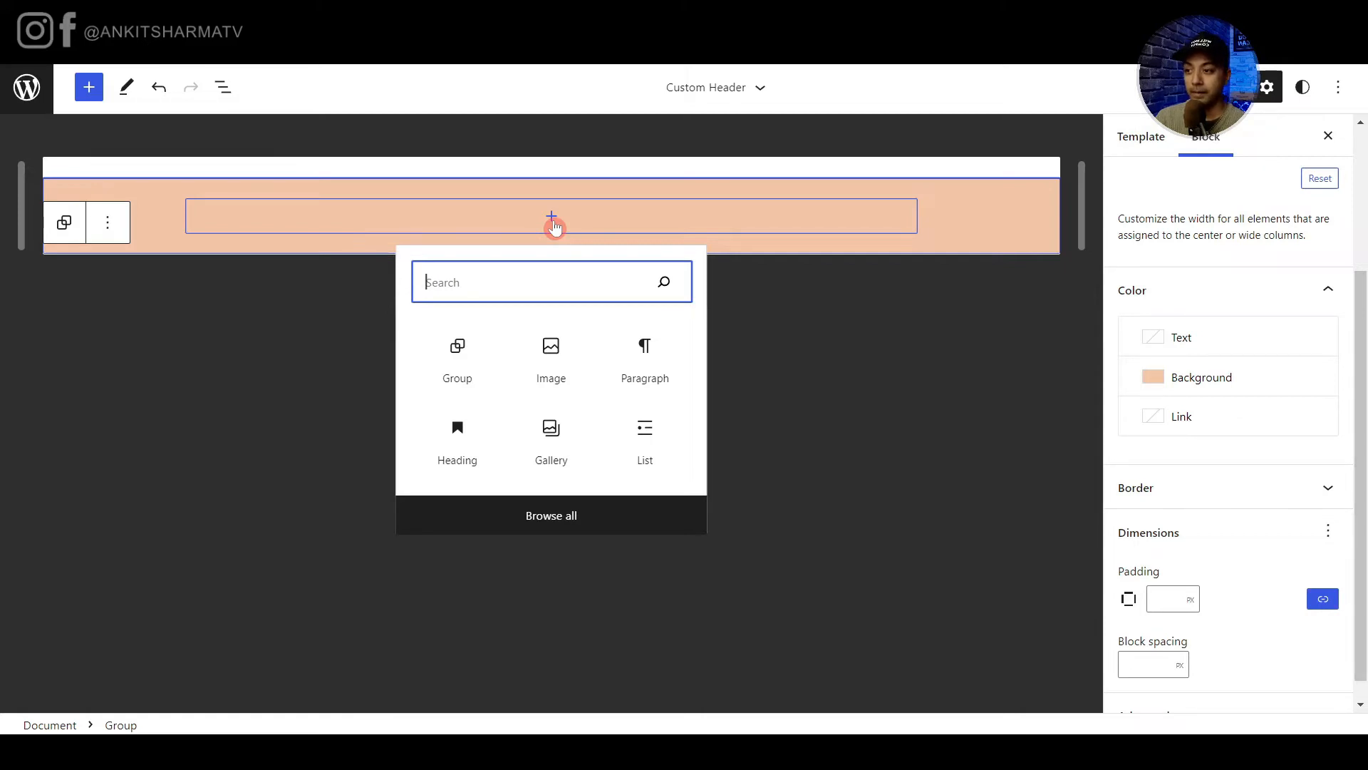
pyautogui.write('row')
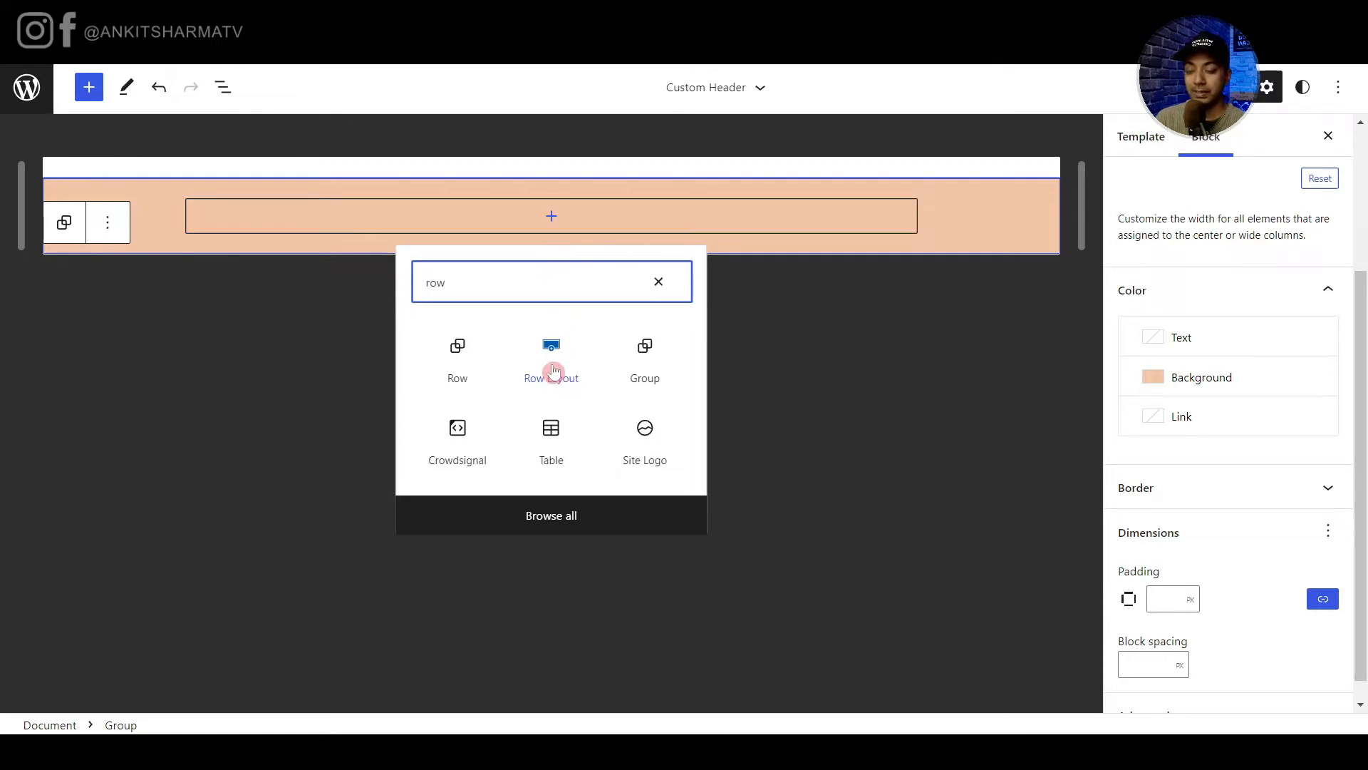
pyautogui.click(553, 371)
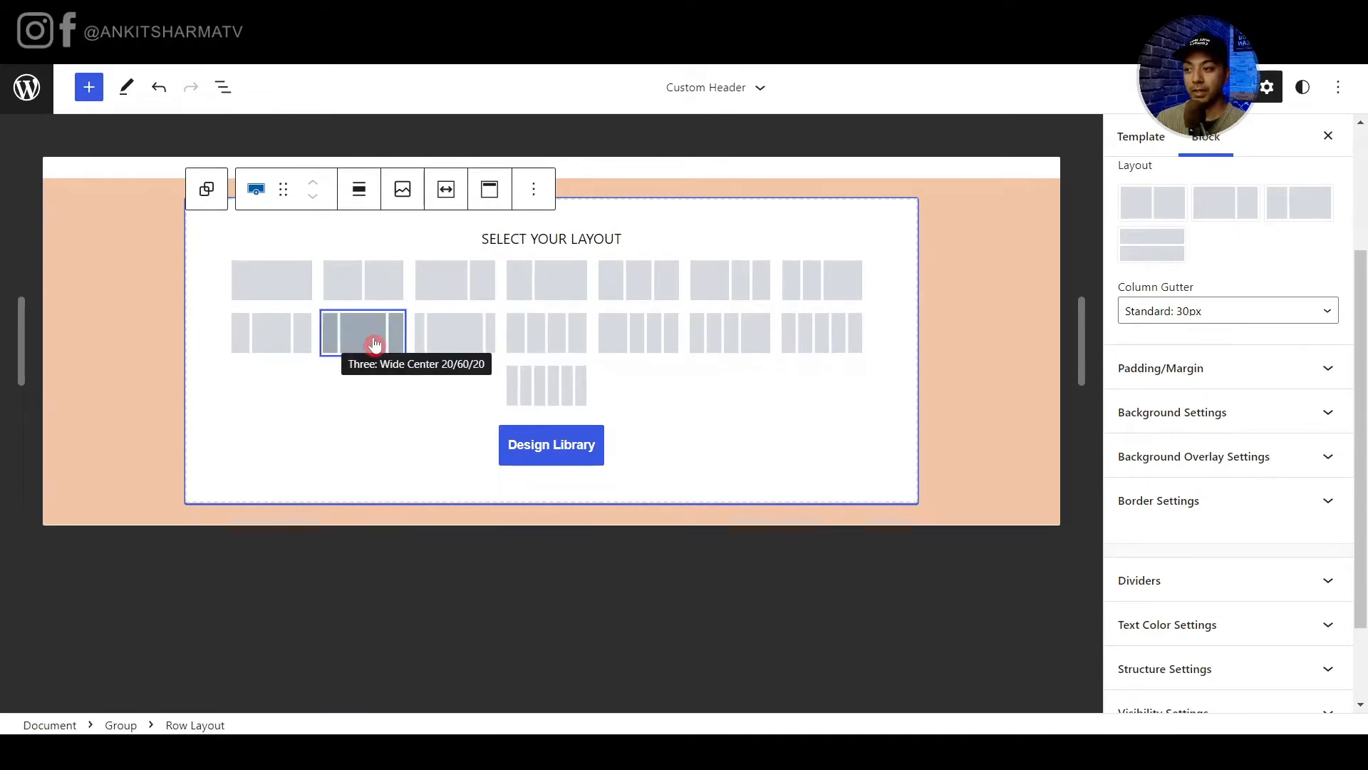
pyautogui.click(375, 344)
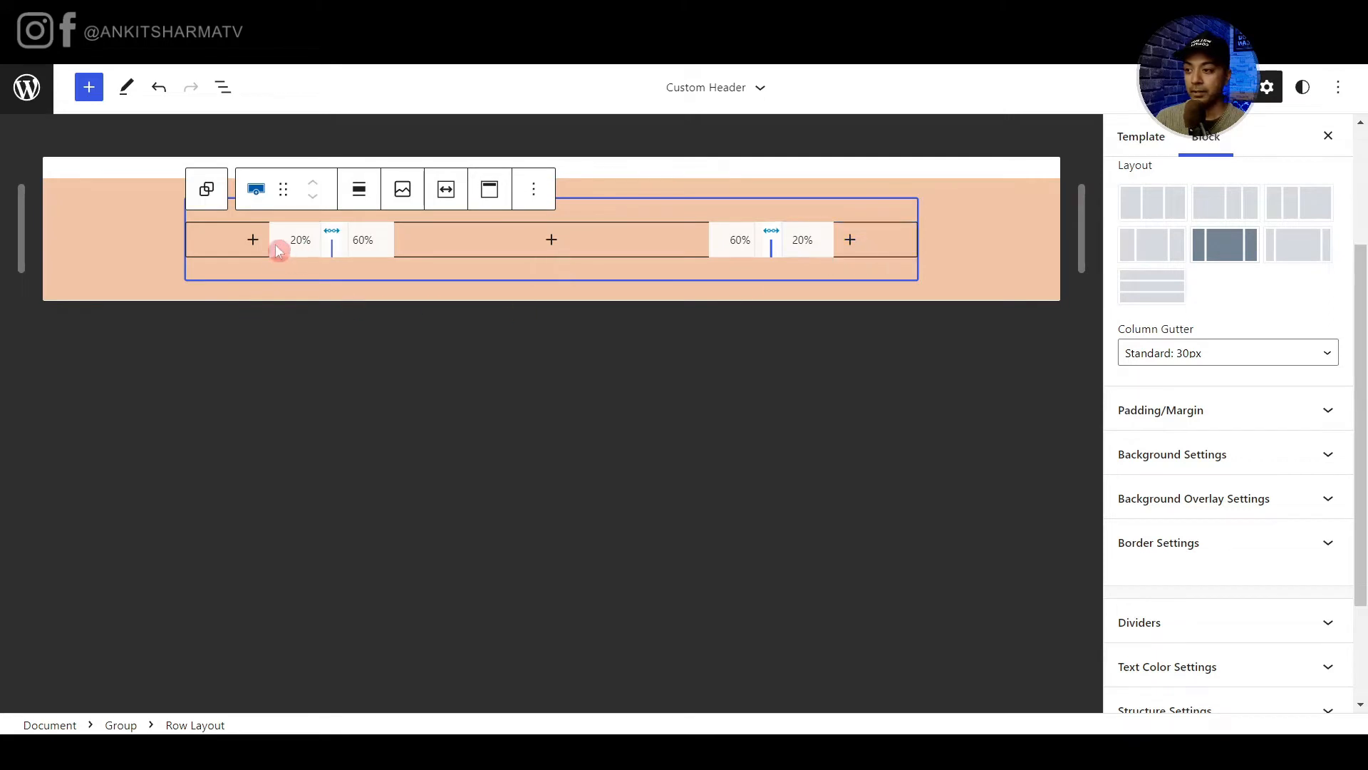
# Add a Site Logo block to the row's first column and assign the logo image to it.
pyautogui.click(253, 241)
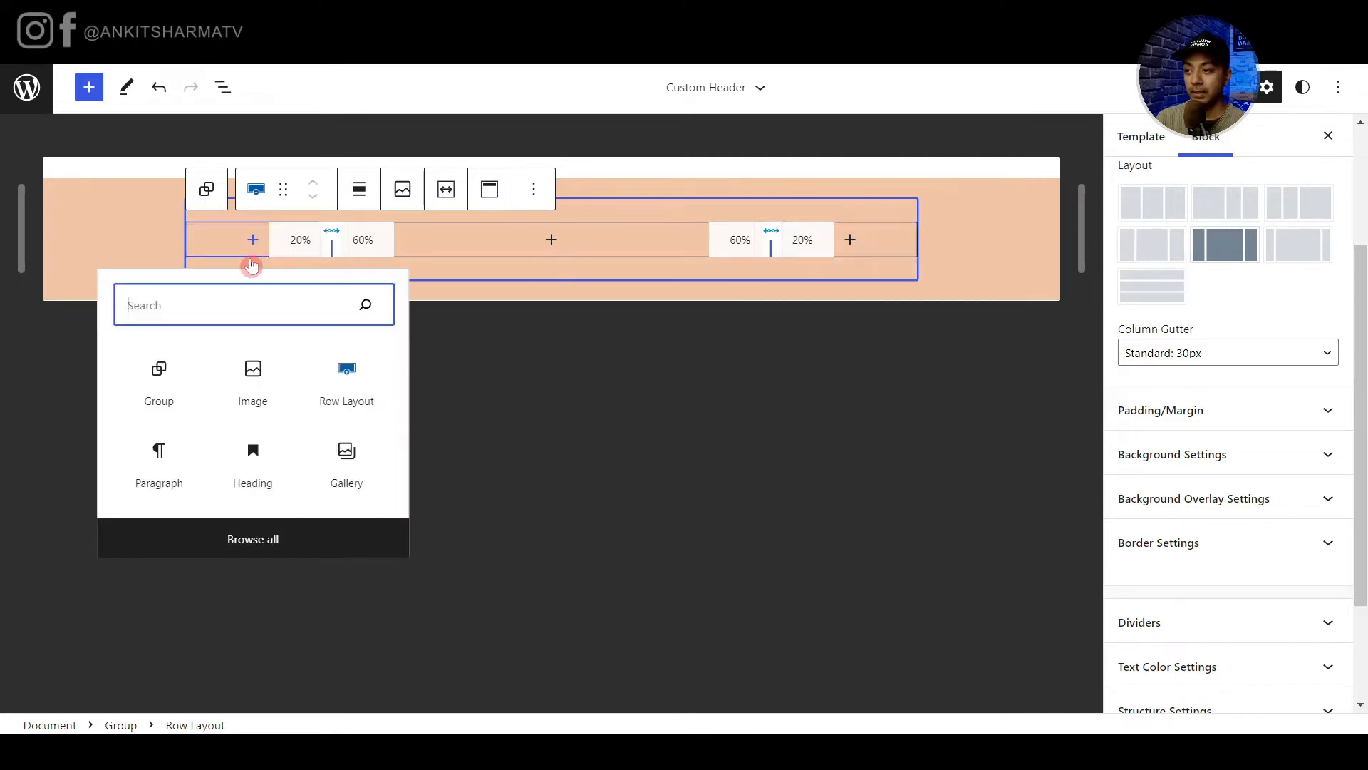
pyautogui.write('site')
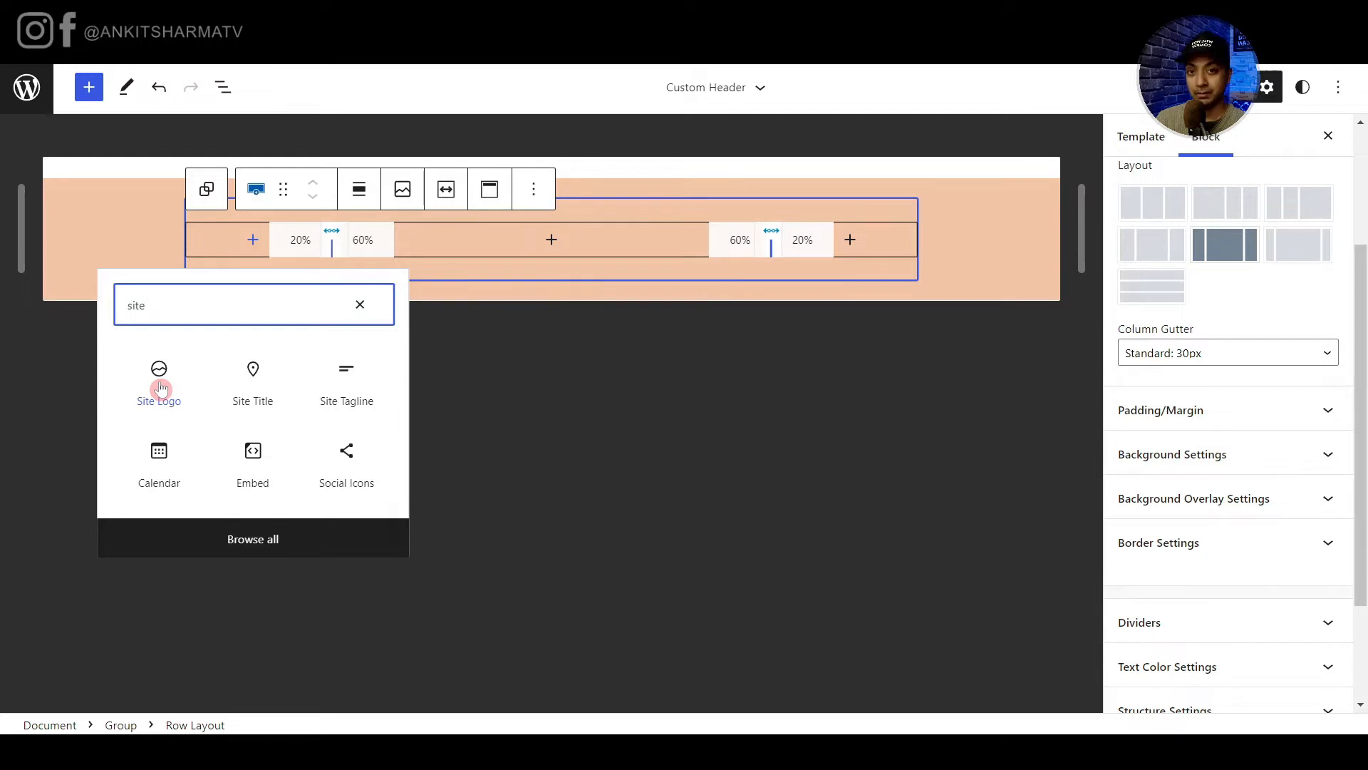
pyautogui.click(204, 375)
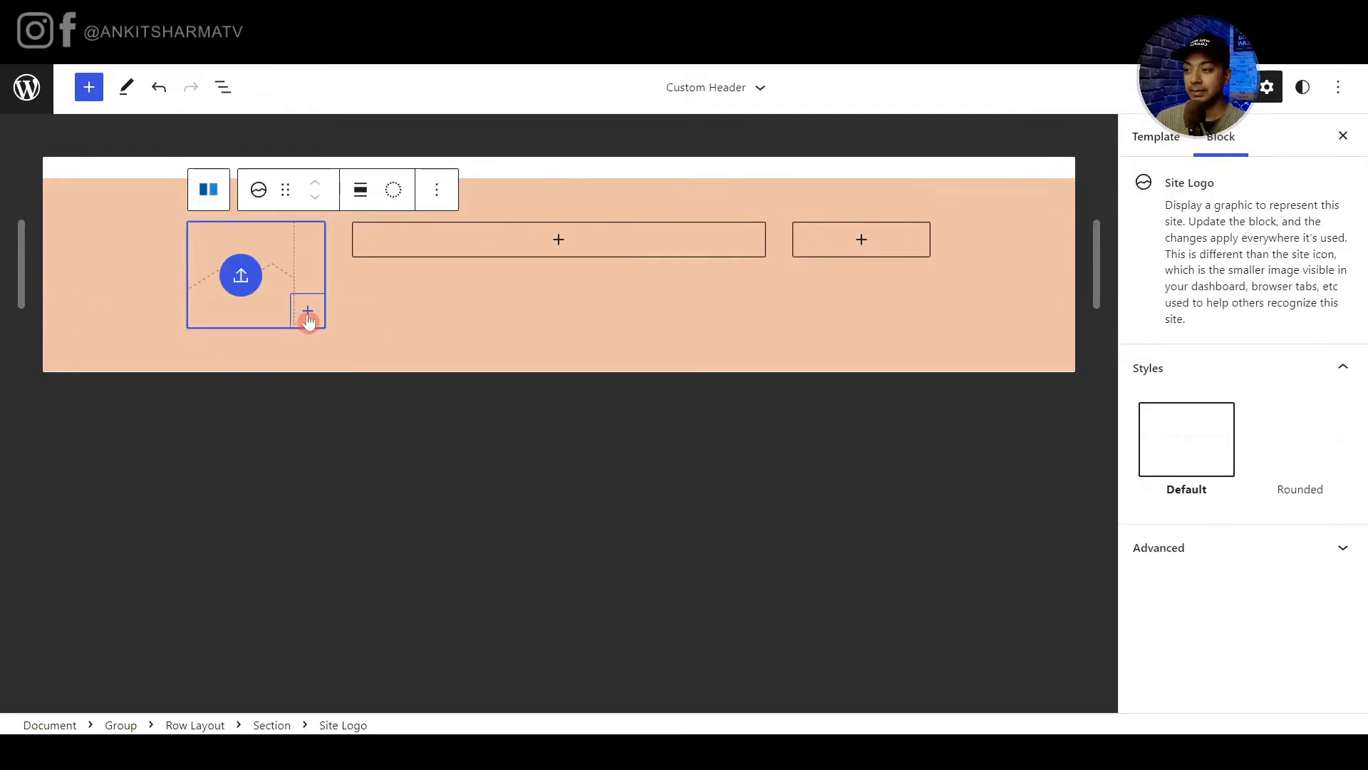
pyautogui.click(239, 288)
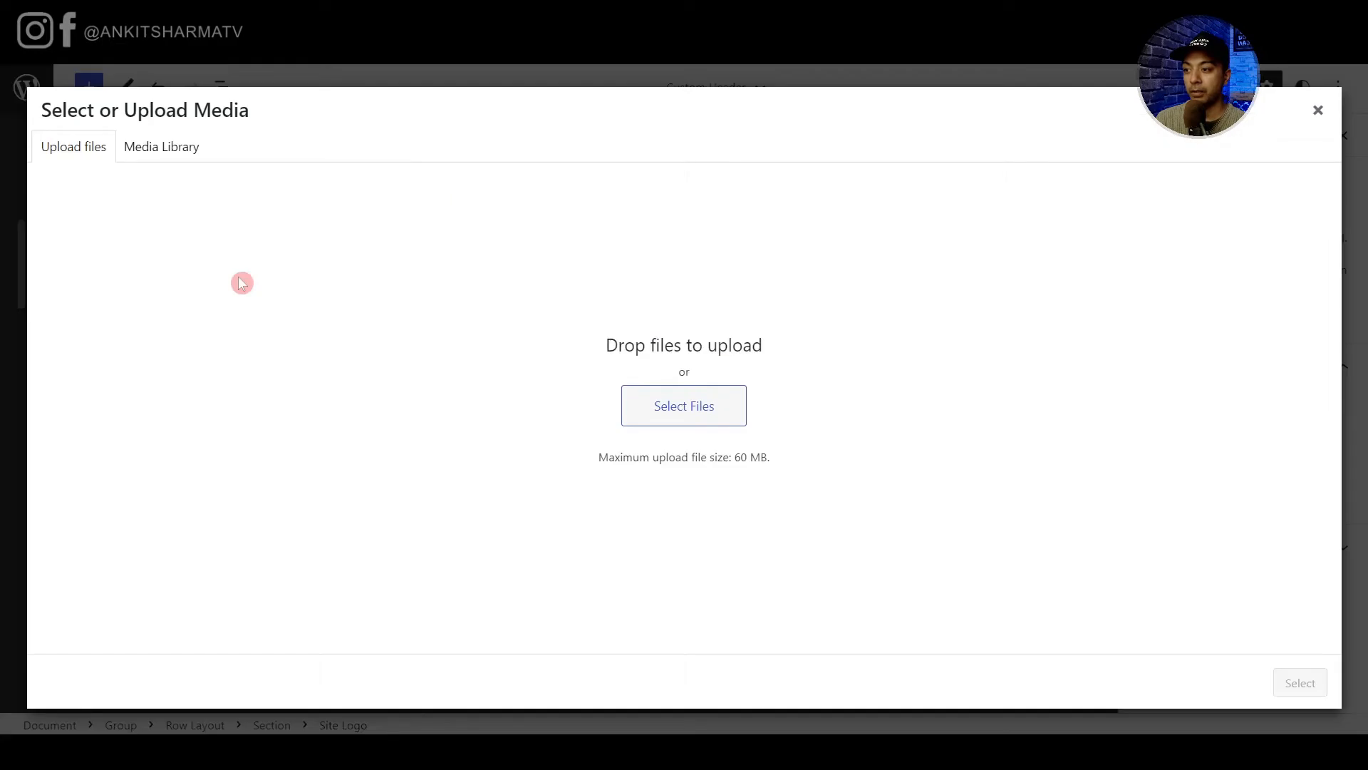
pyautogui.click(1310, 684)
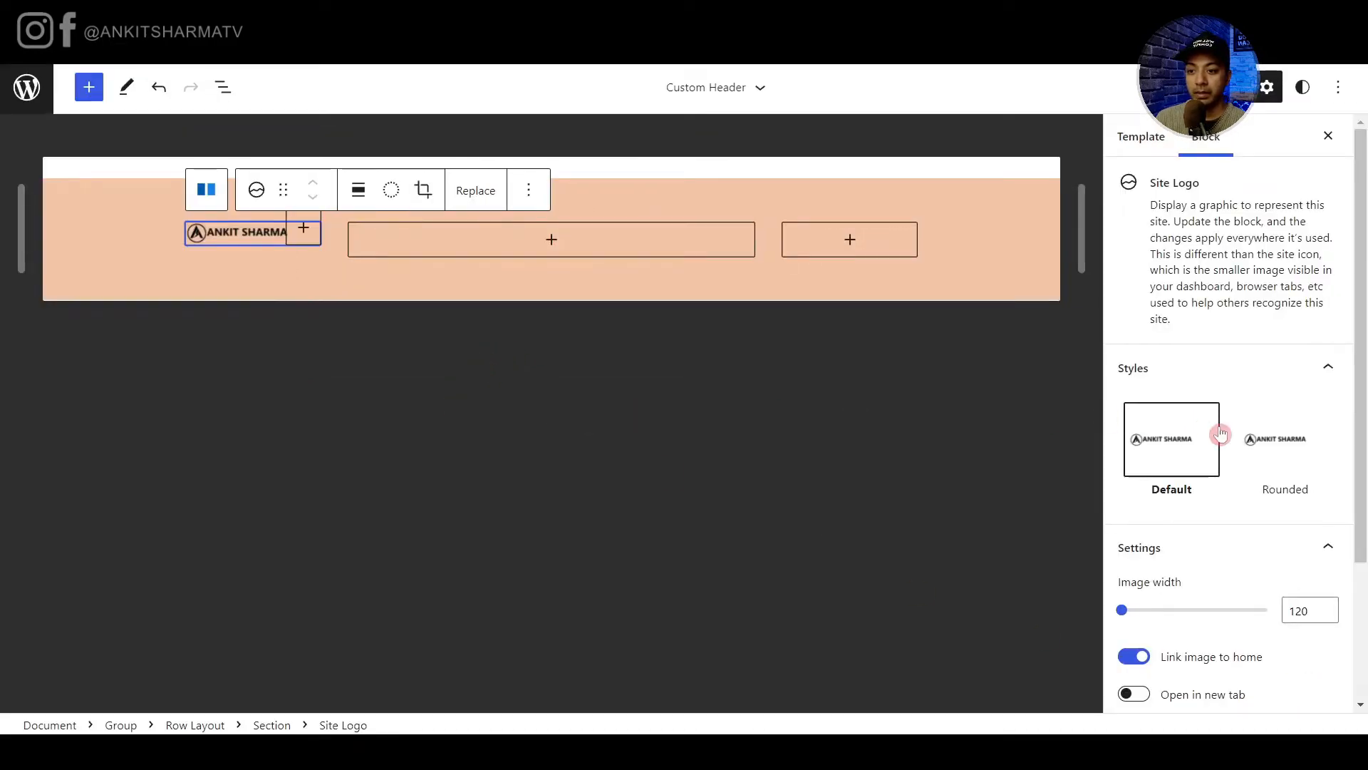
# Set the site logo's image width to 200.
pyautogui.click(1297, 611)
pyautogui.hotkey('shift', 'Left')
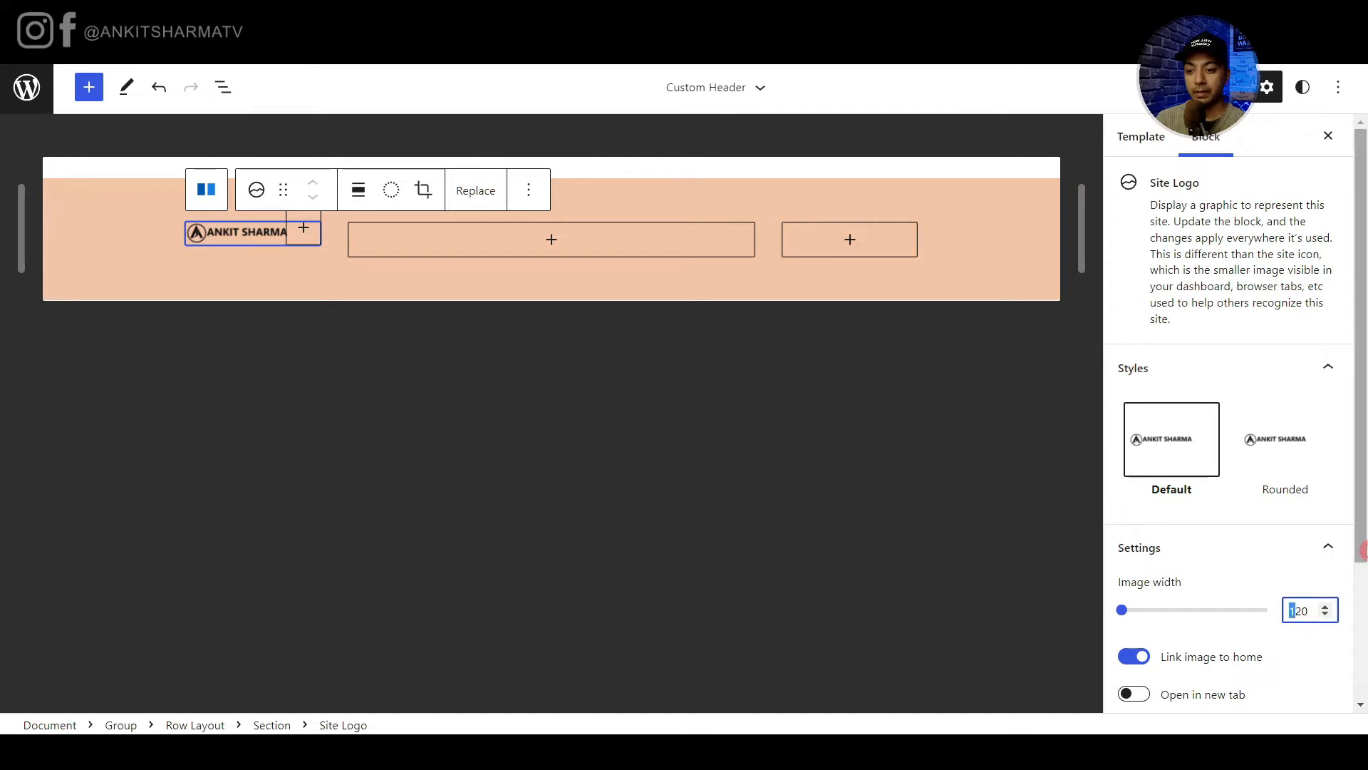
pyautogui.write('2')
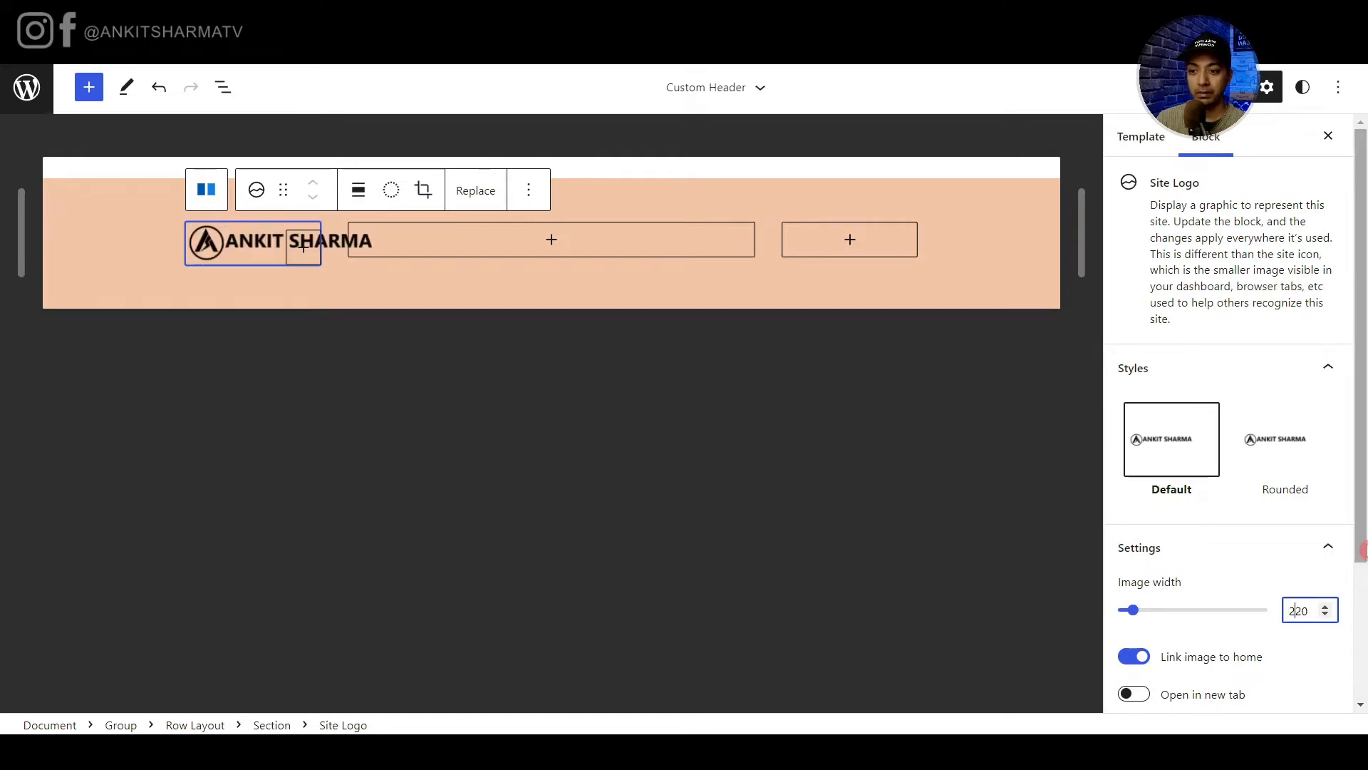
pyautogui.hotkey('shift', 'Right')
pyautogui.write('0')
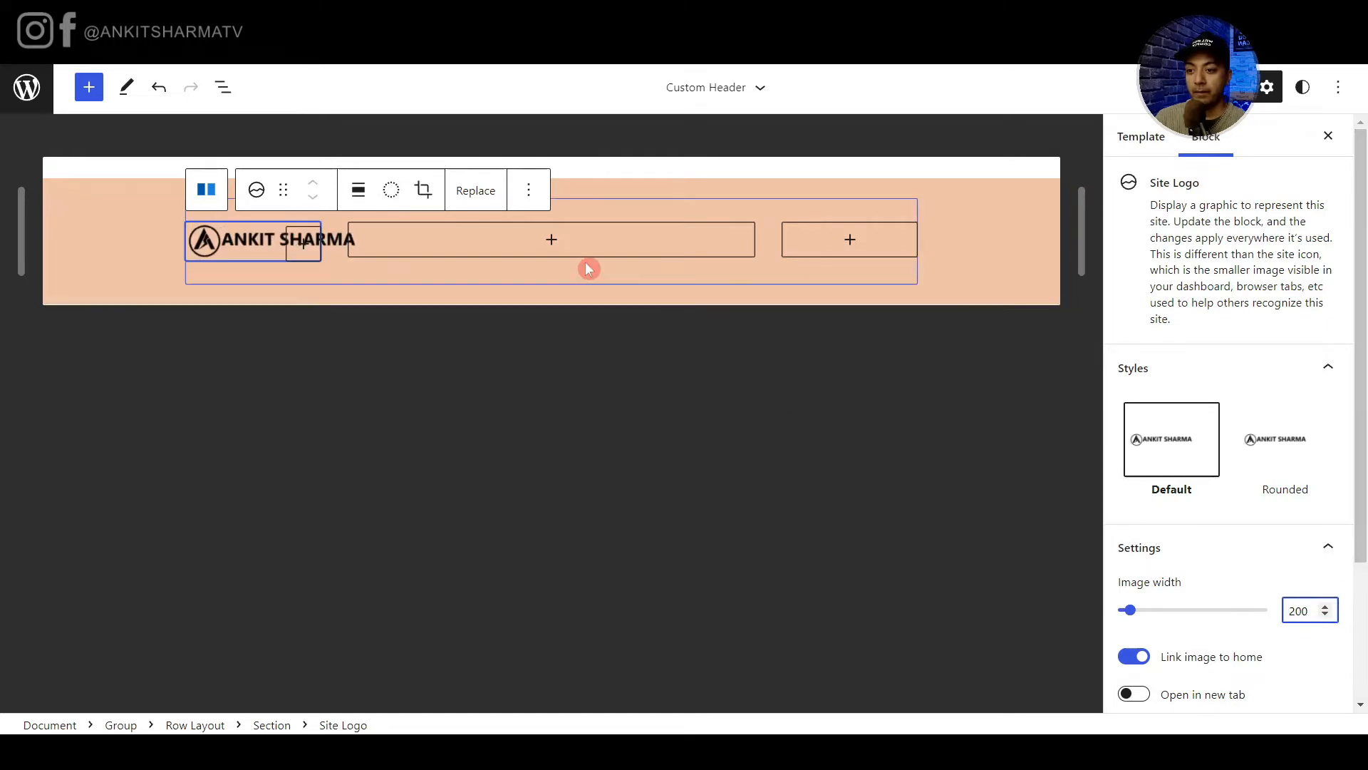
# Insert a Navigation block in the row's wide middle column and start it with an empty menu.
pyautogui.click(552, 242)
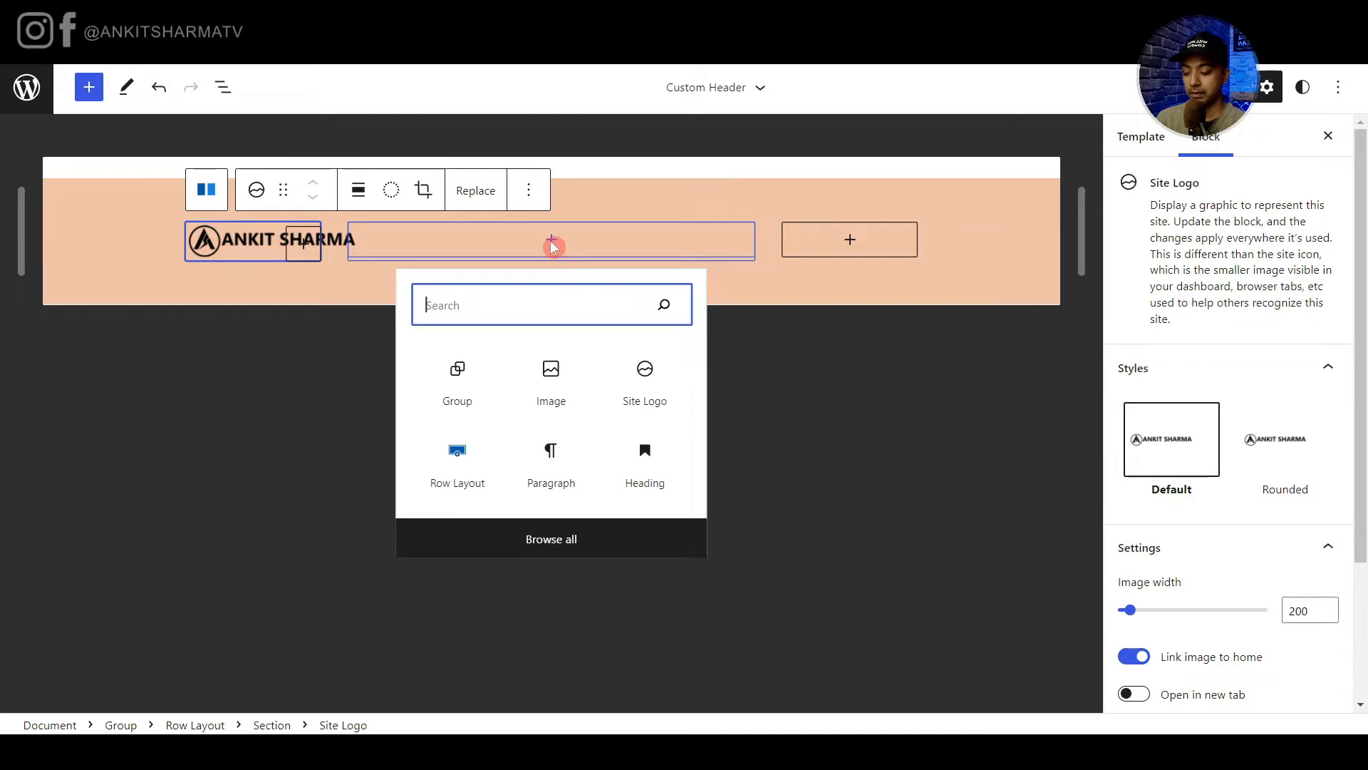
pyautogui.write('navi')
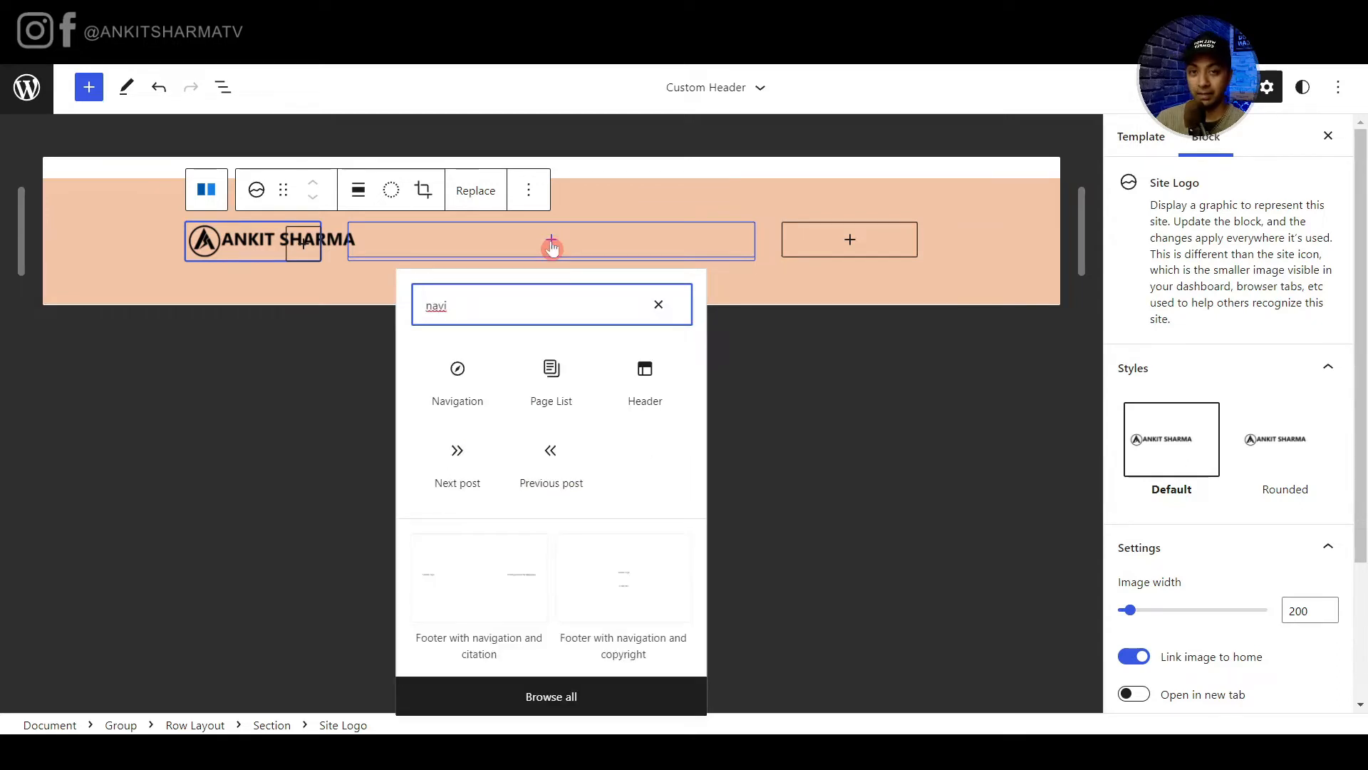
pyautogui.click(460, 399)
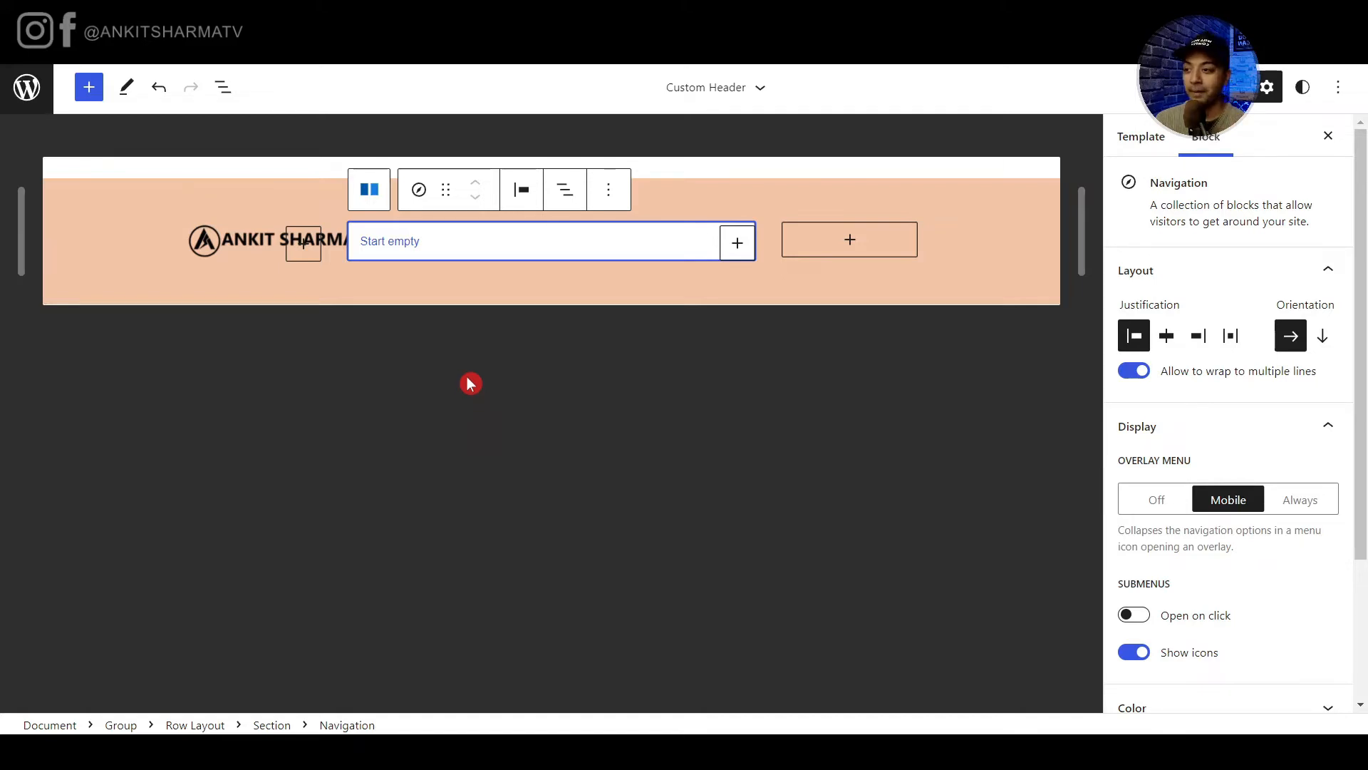
pyautogui.click(387, 246)
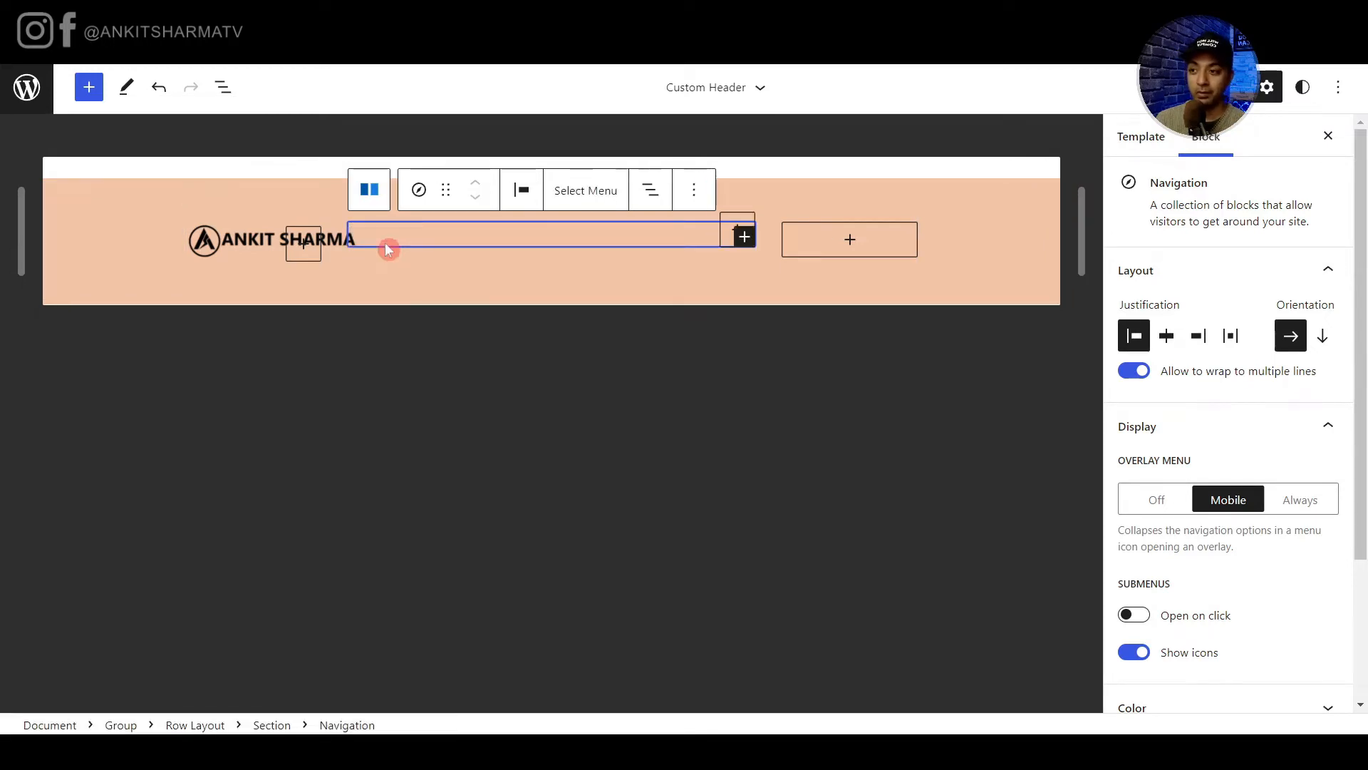
pyautogui.click(585, 194)
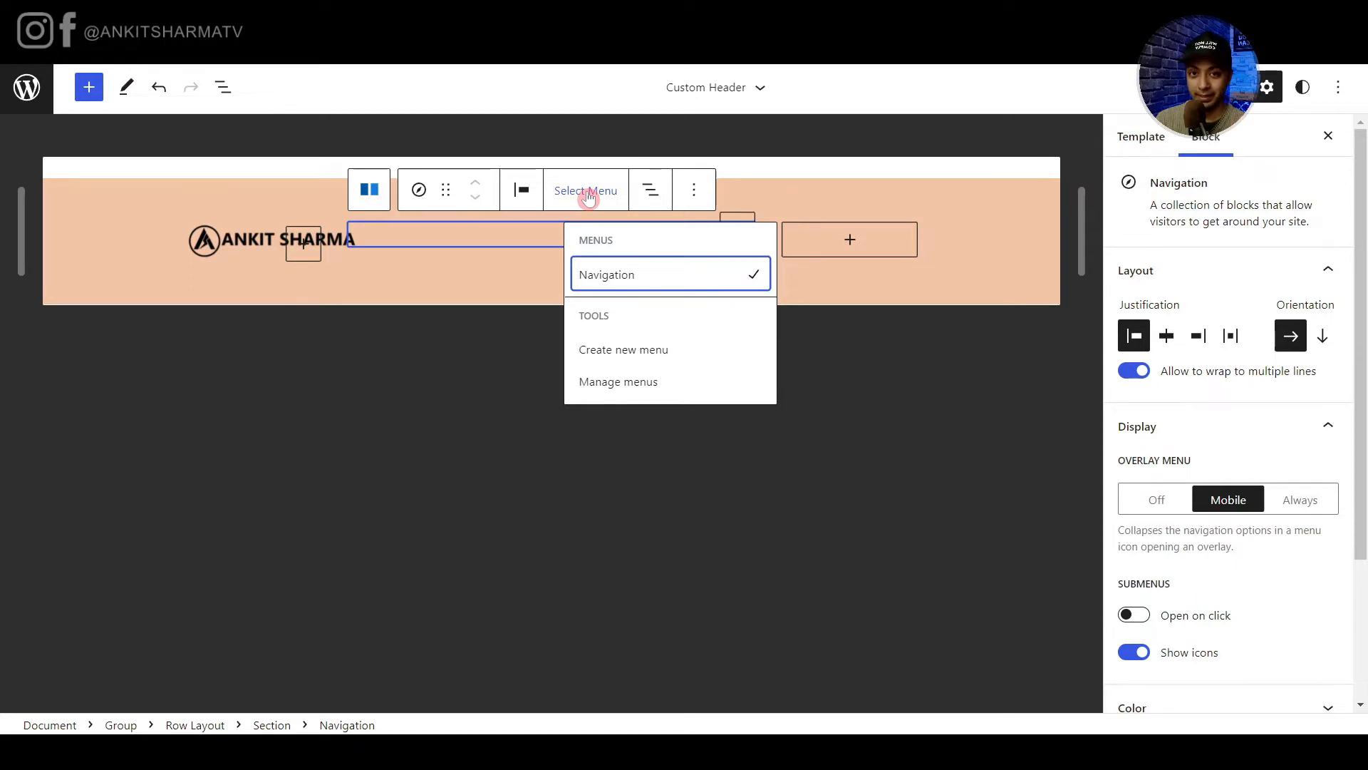
pyautogui.click(651, 190)
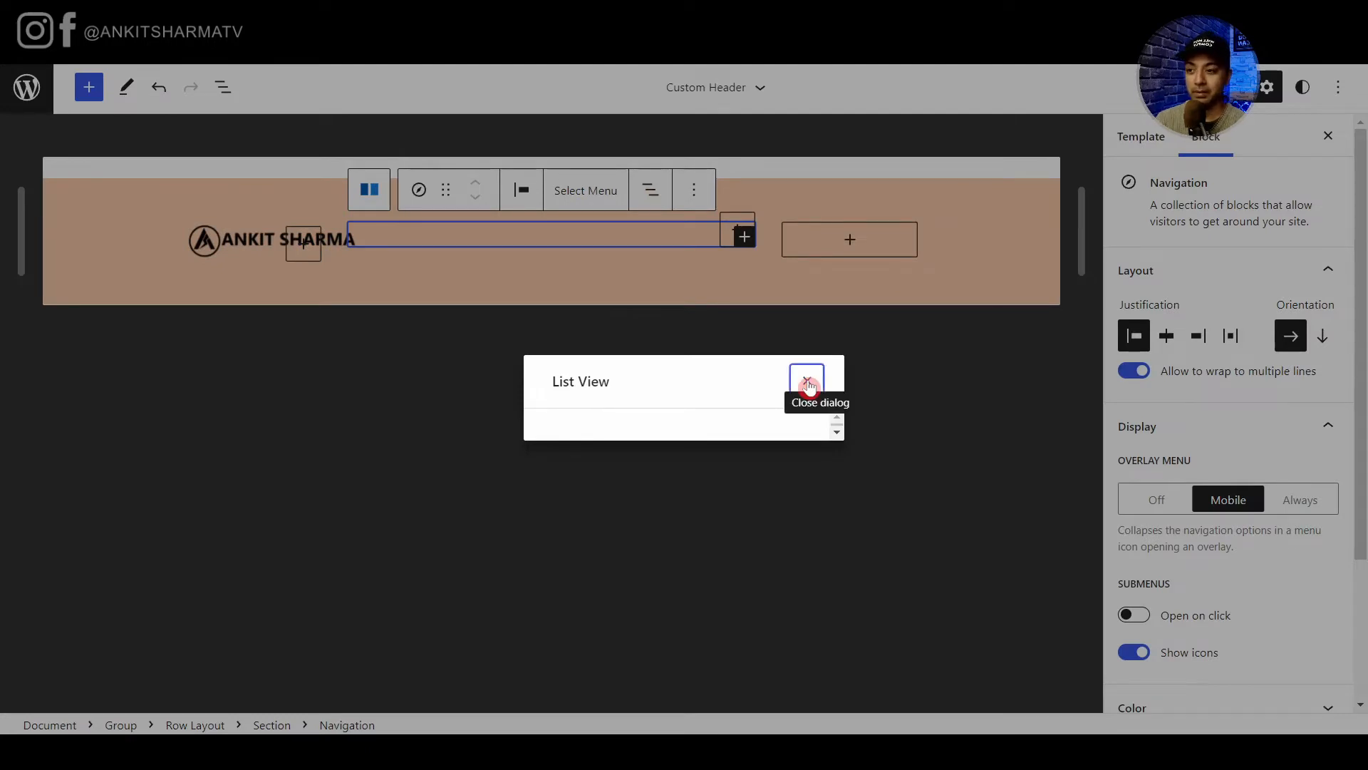
pyautogui.click(808, 386)
# Add a Home link to the navigation menu by creating a draft page named Home.
pyautogui.click(687, 243)
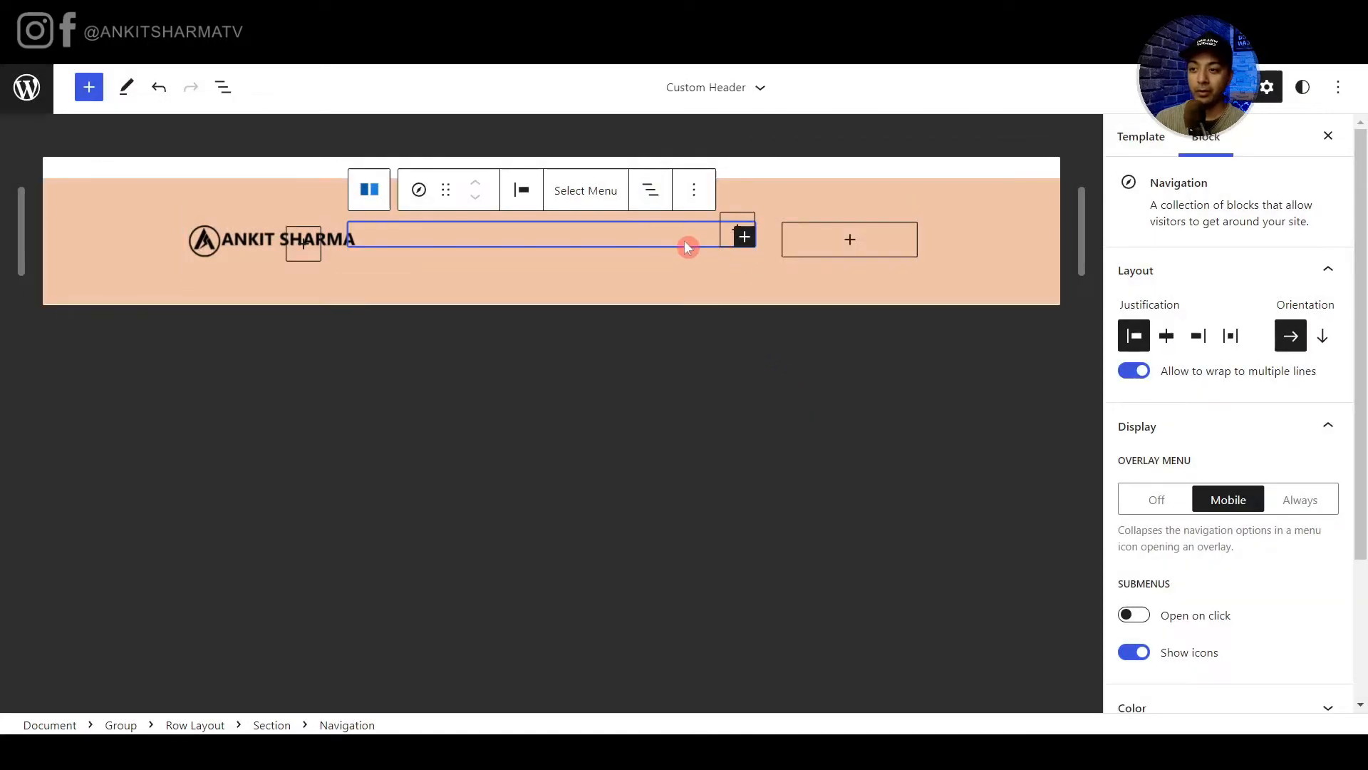
pyautogui.click(727, 242)
pyautogui.click(742, 237)
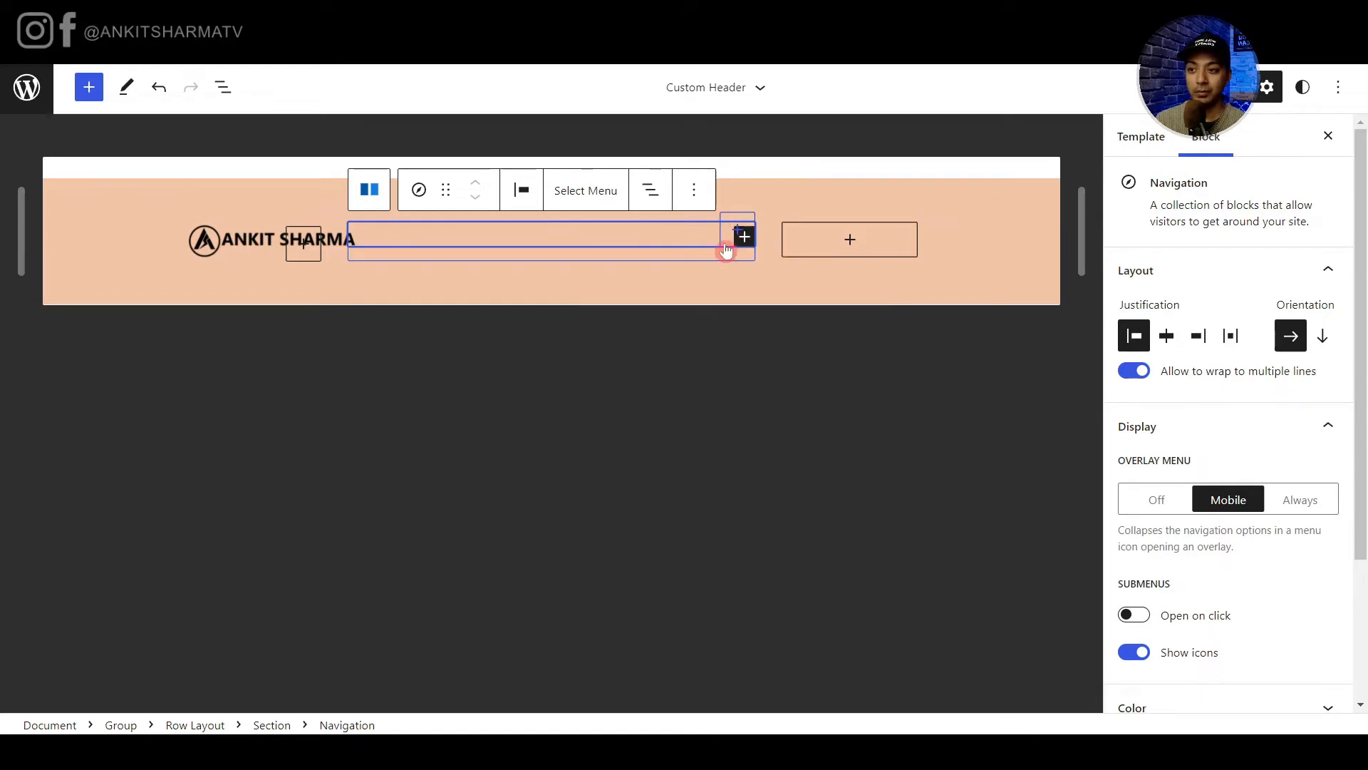
pyautogui.click(724, 240)
pyautogui.click(692, 243)
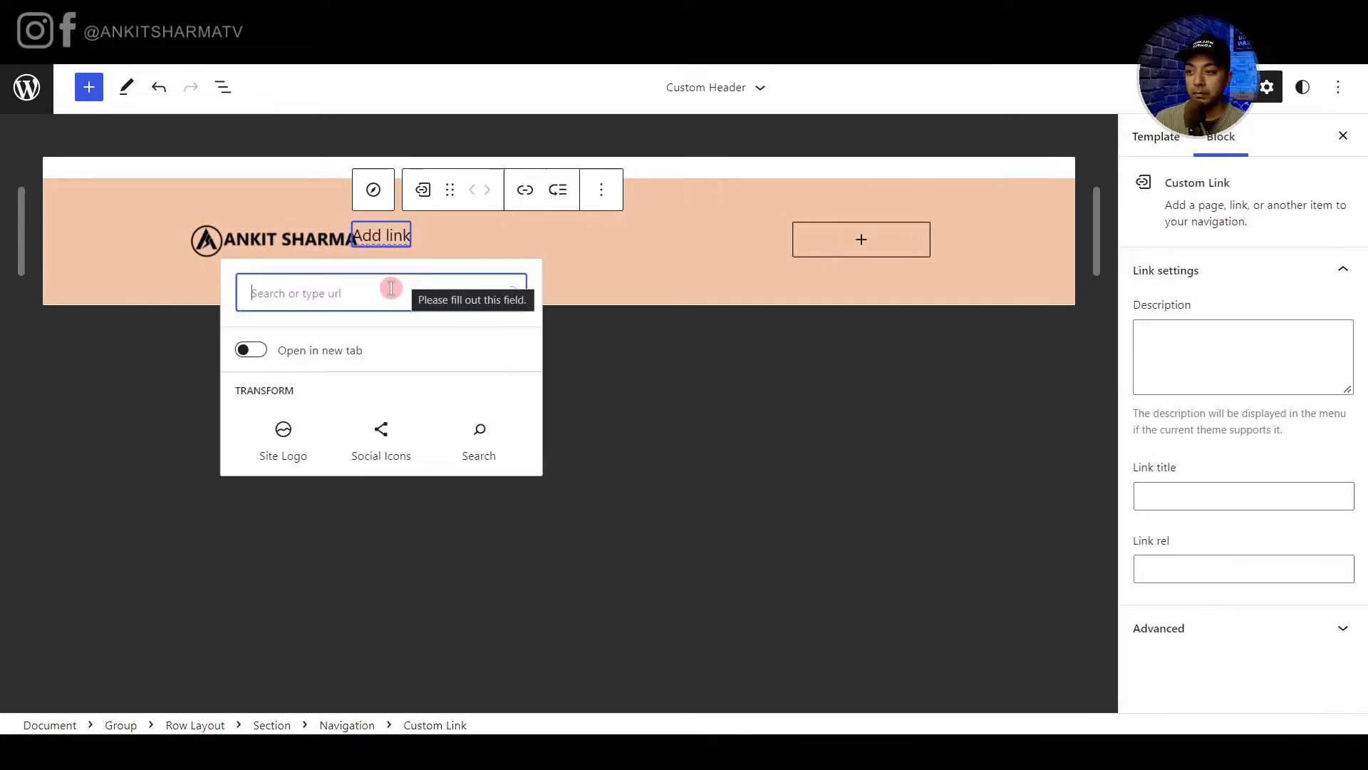
pyautogui.click(391, 288)
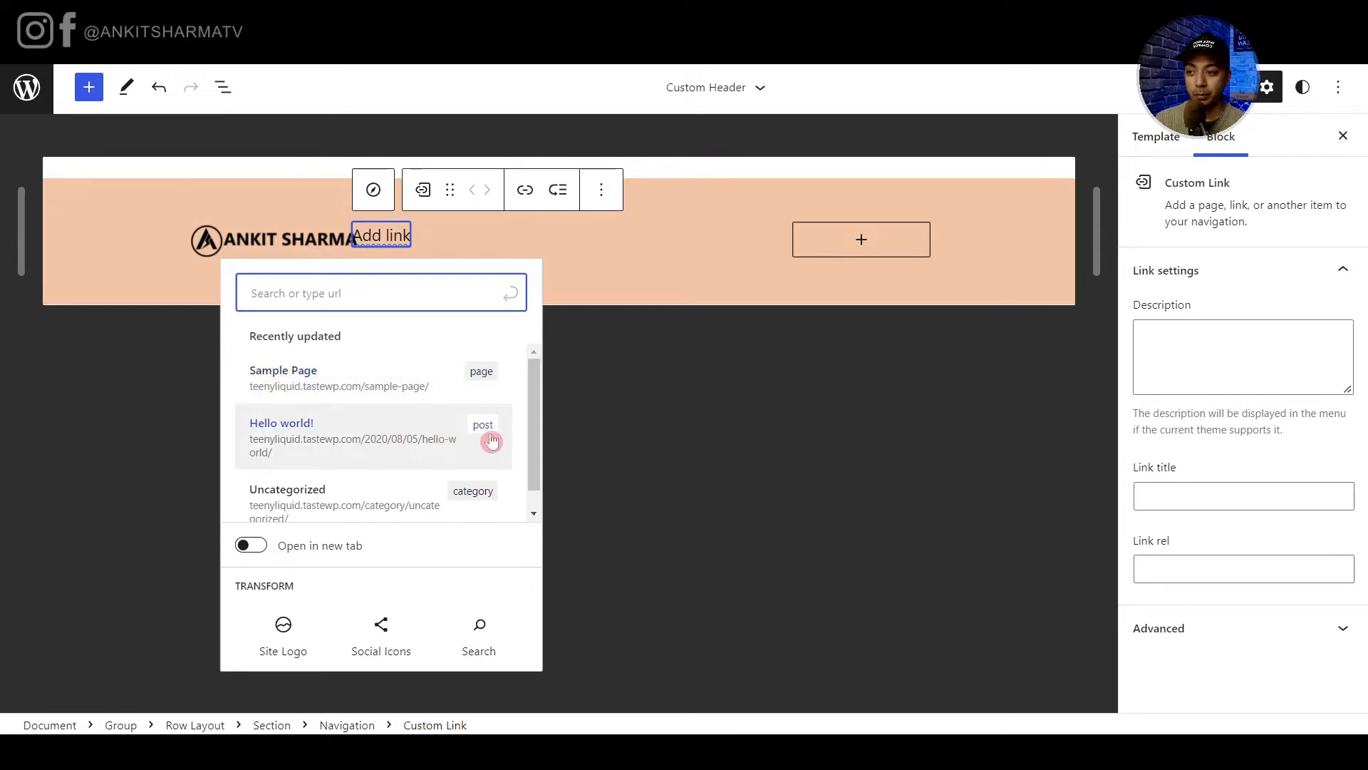
pyautogui.scroll(-1, 492, 440)
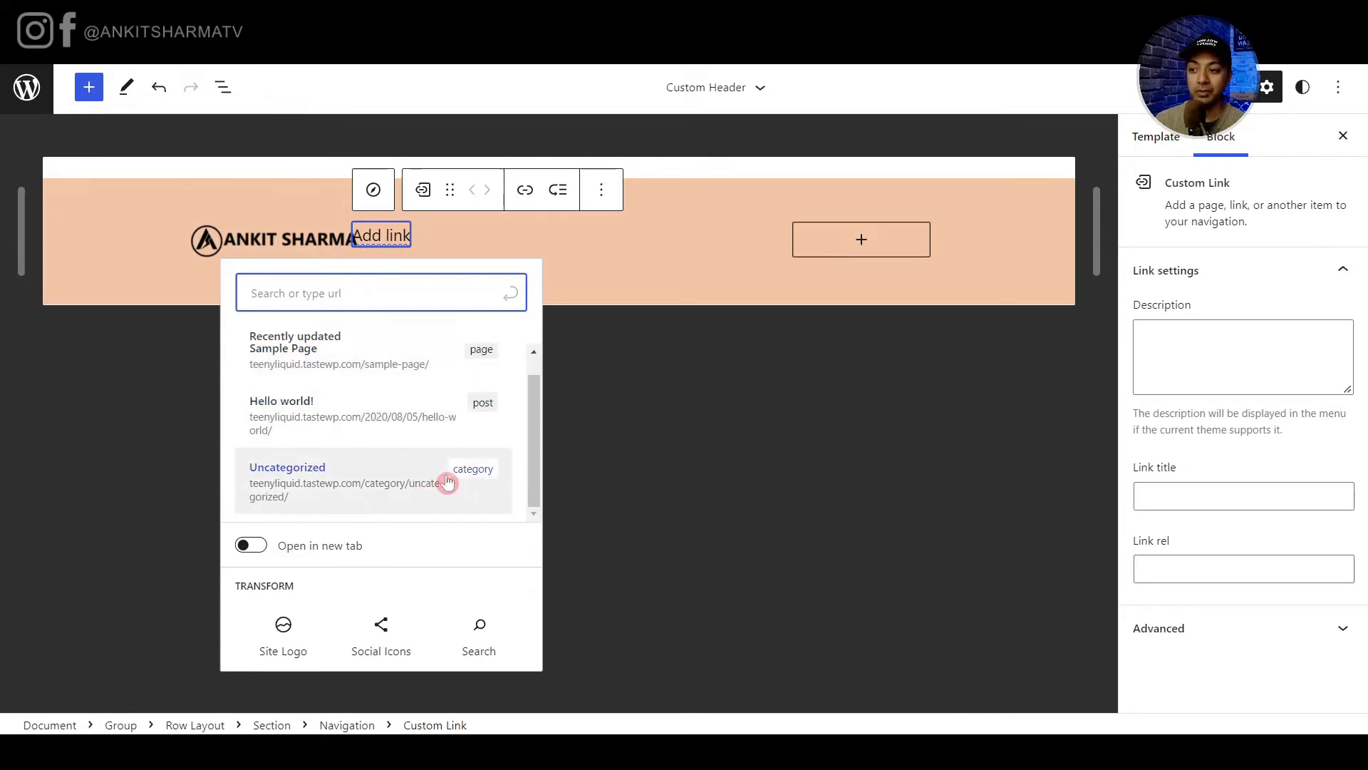
pyautogui.scroll(1, 445, 436)
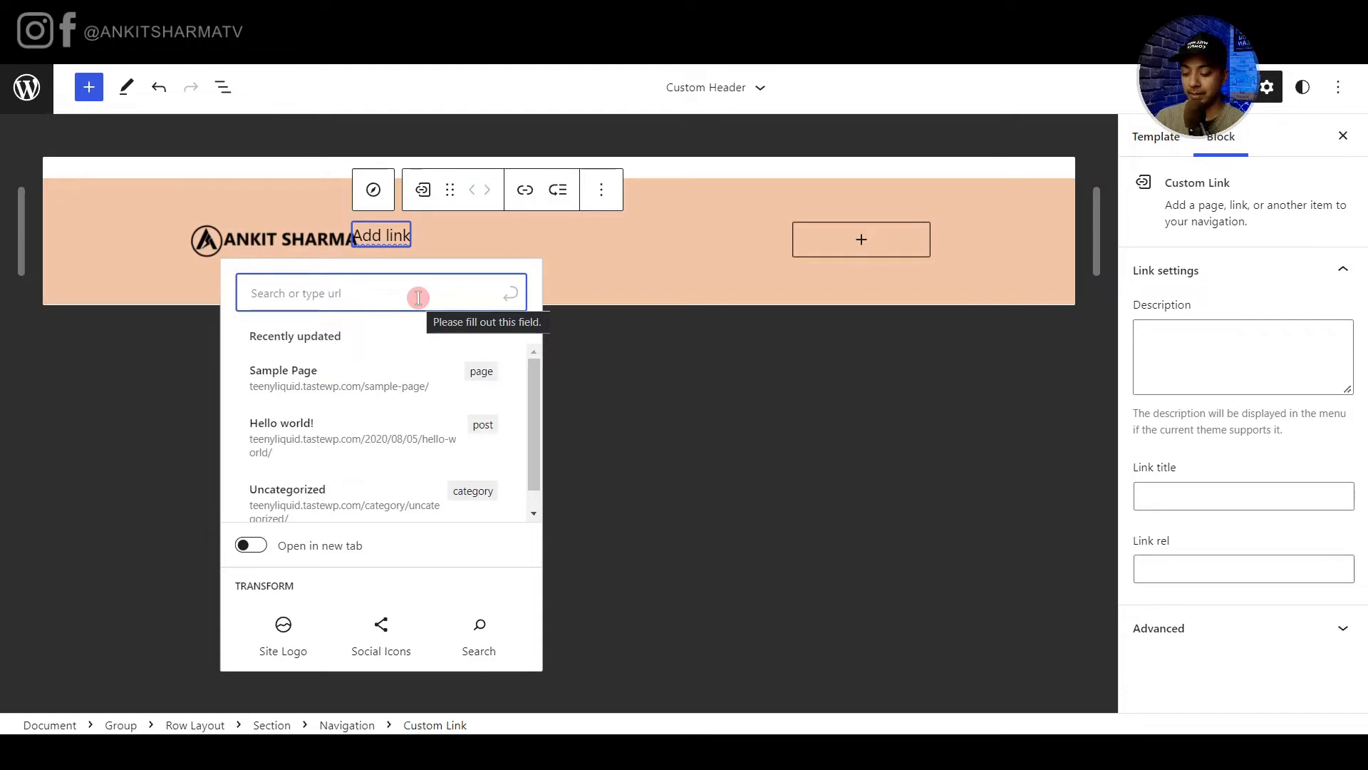
pyautogui.write('Home')
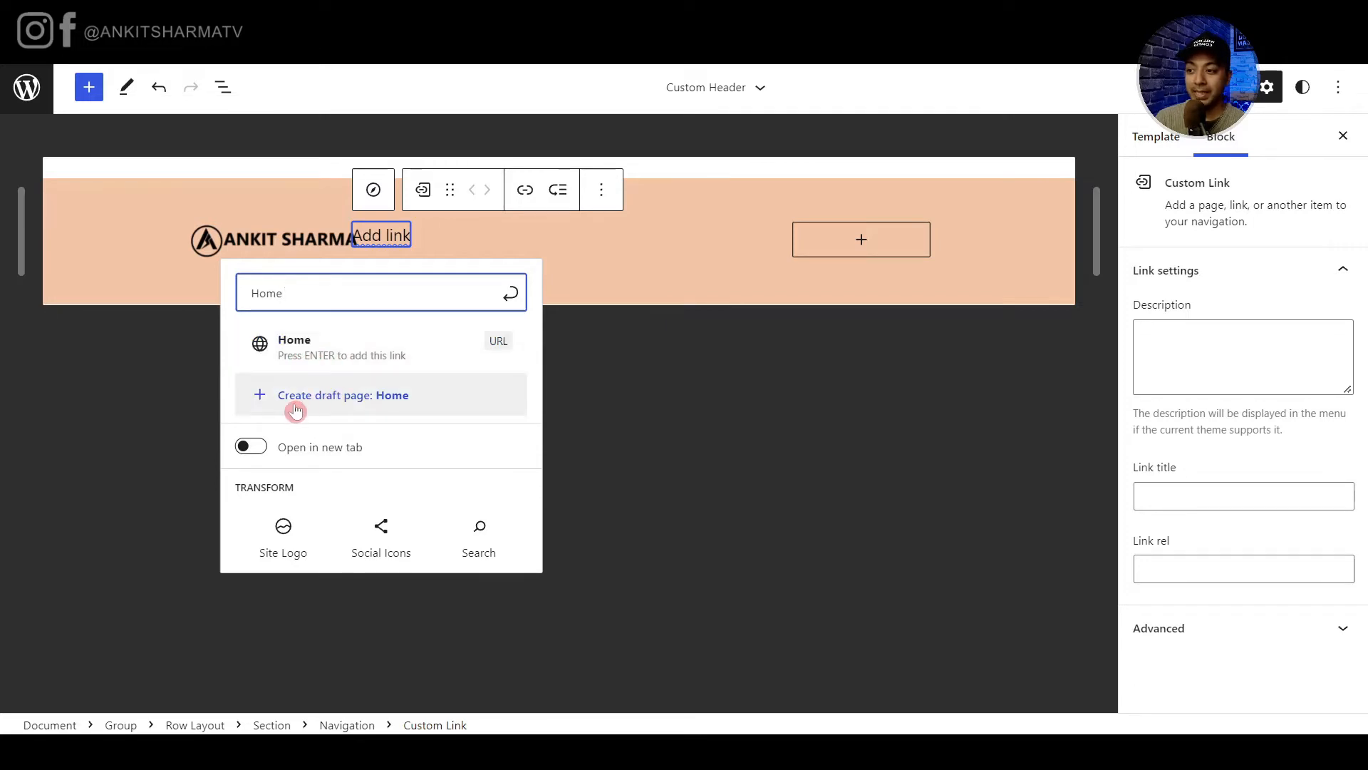
pyautogui.click(392, 406)
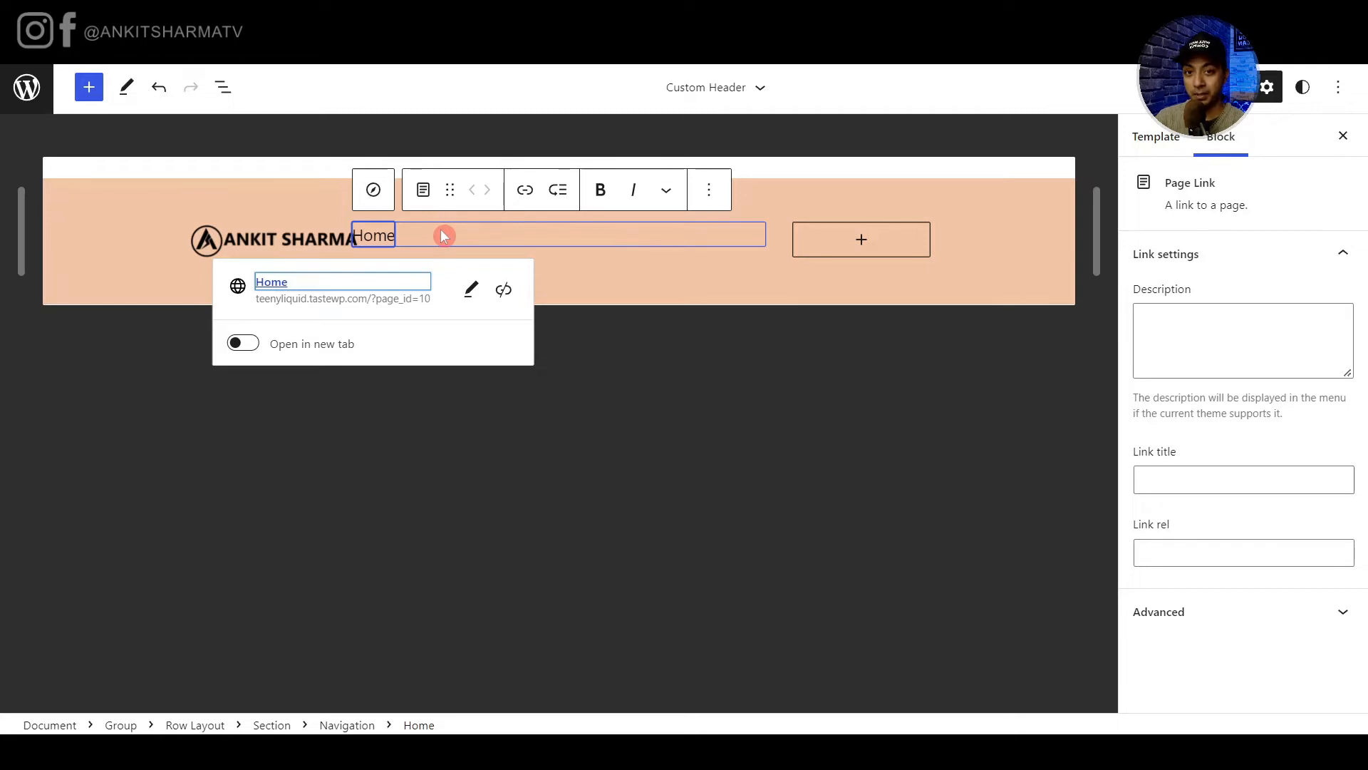
# Add an About link after Home in the navigation menu by creating a draft page named About.
pyautogui.click(487, 237)
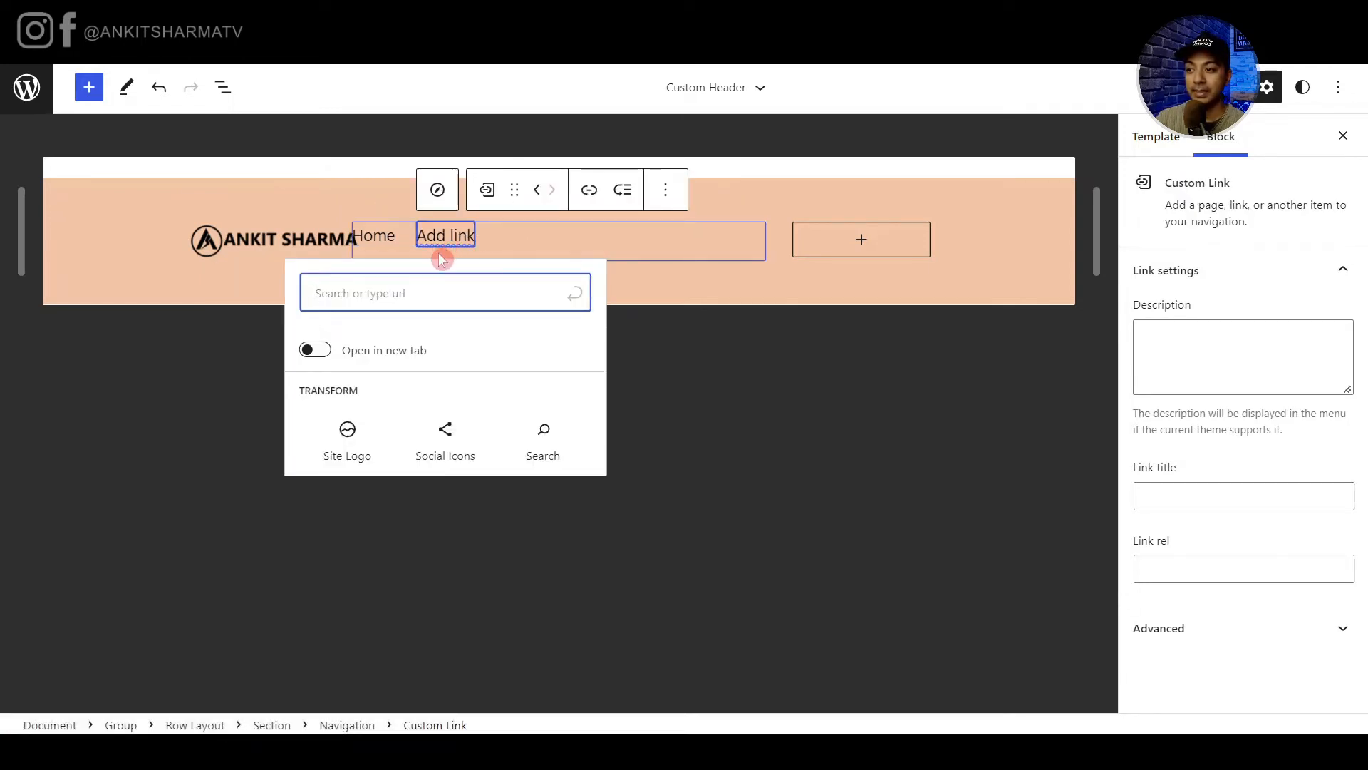
pyautogui.write('About')
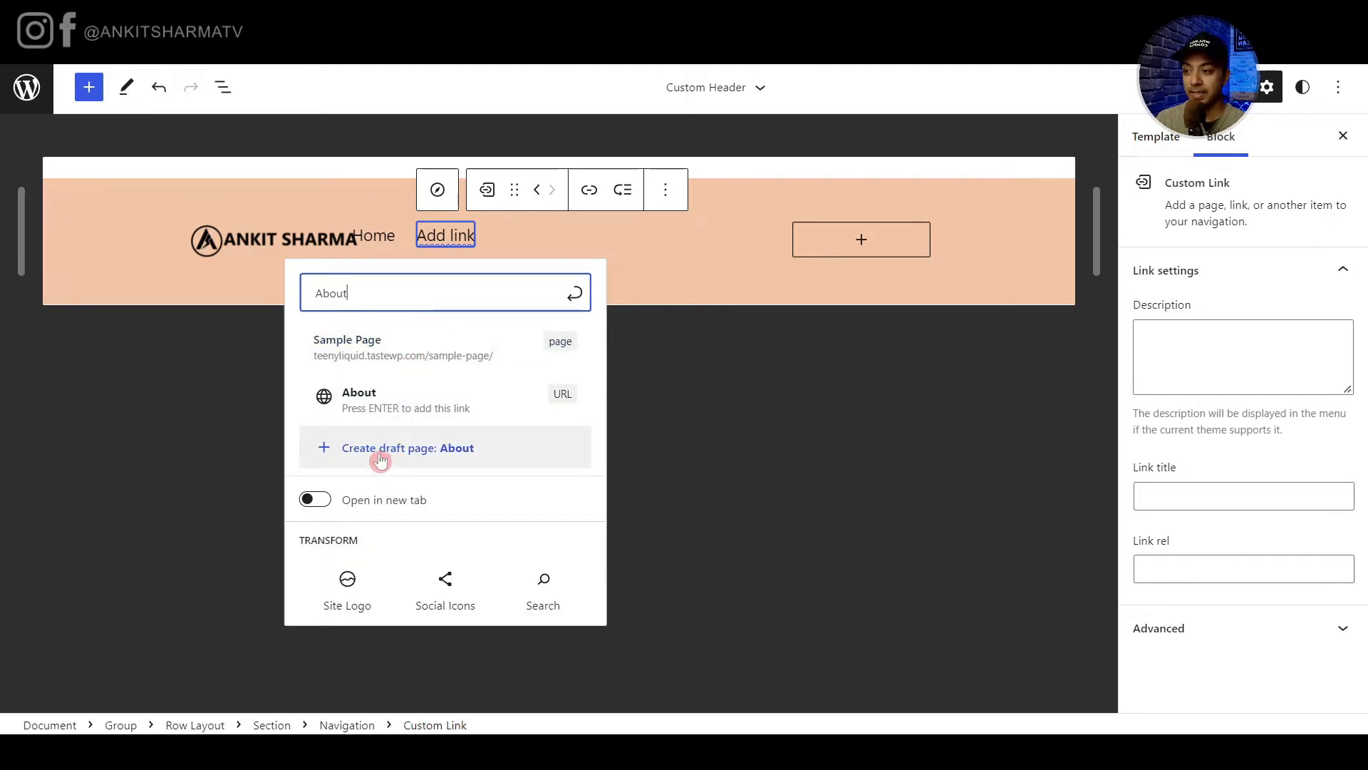
pyautogui.click(380, 460)
# Add a Services link after About in the navigation menu by creating a draft page named Services.
pyautogui.click(455, 235)
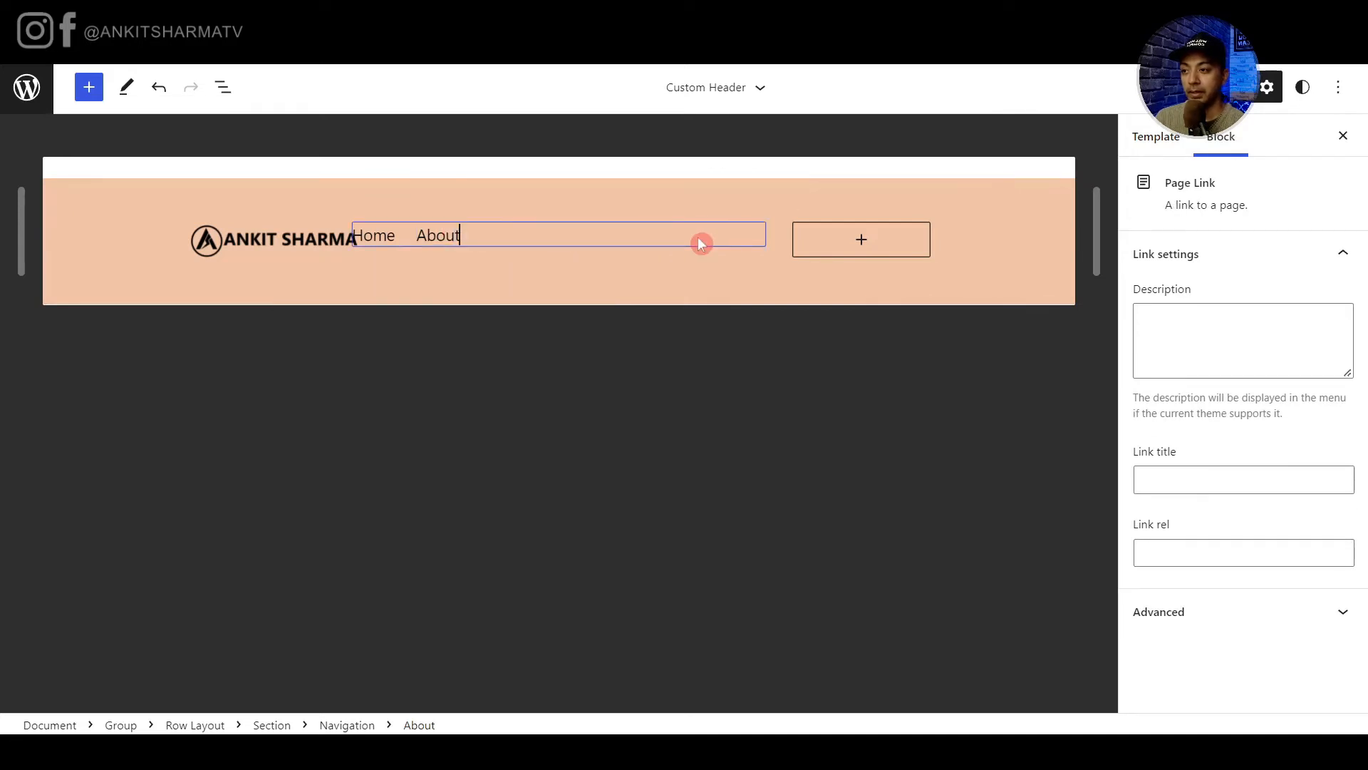
pyautogui.press('Return')
pyautogui.write('Services')
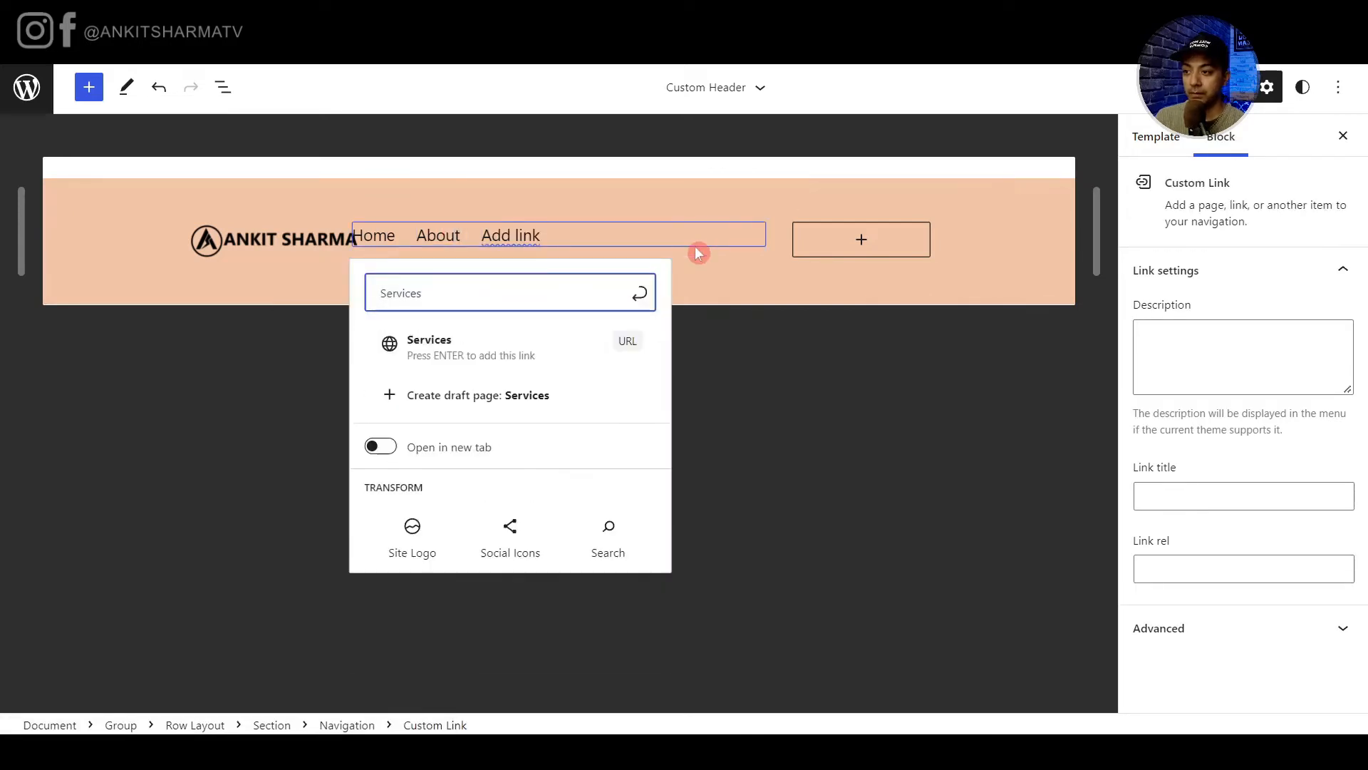
pyautogui.click(464, 405)
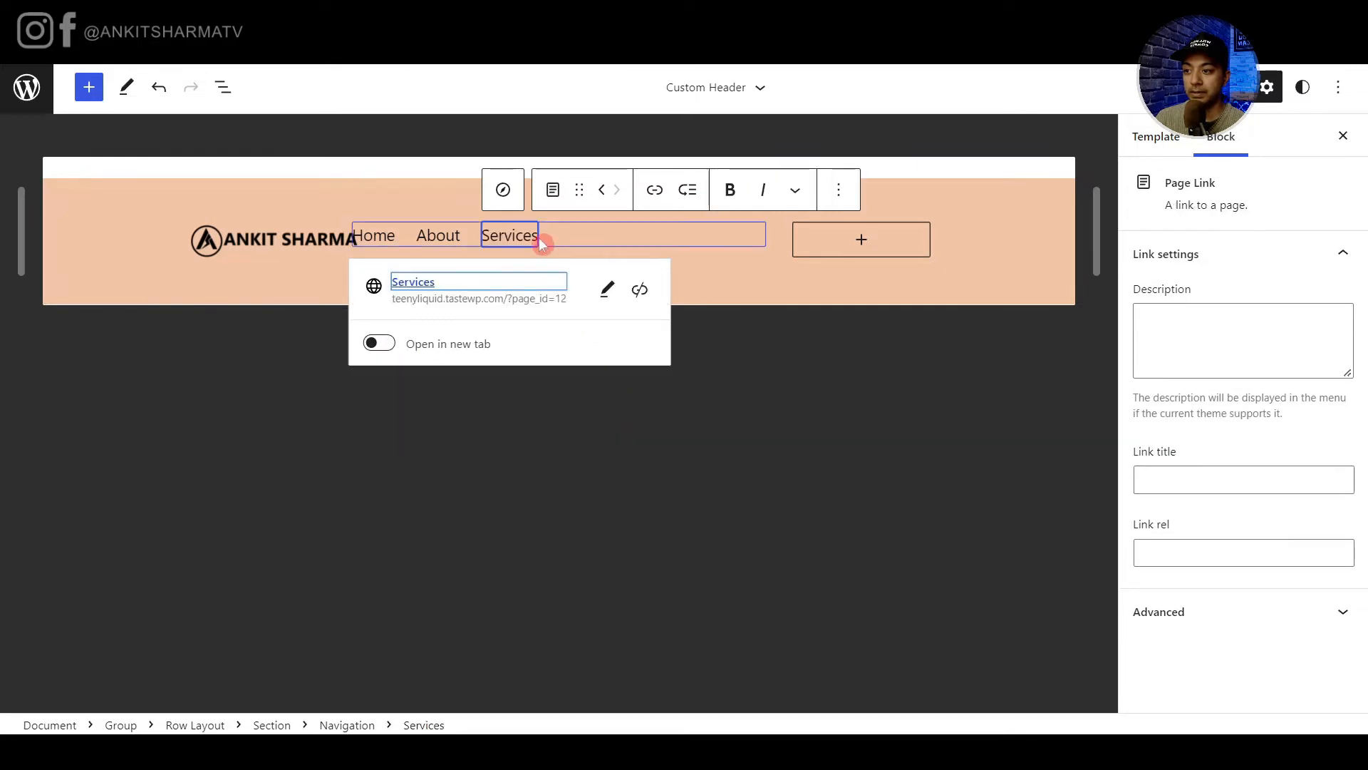
# Add a Contact link after Services in the navigation menu by creating a draft page named Contact.
pyautogui.click(598, 235)
pyautogui.click(834, 254)
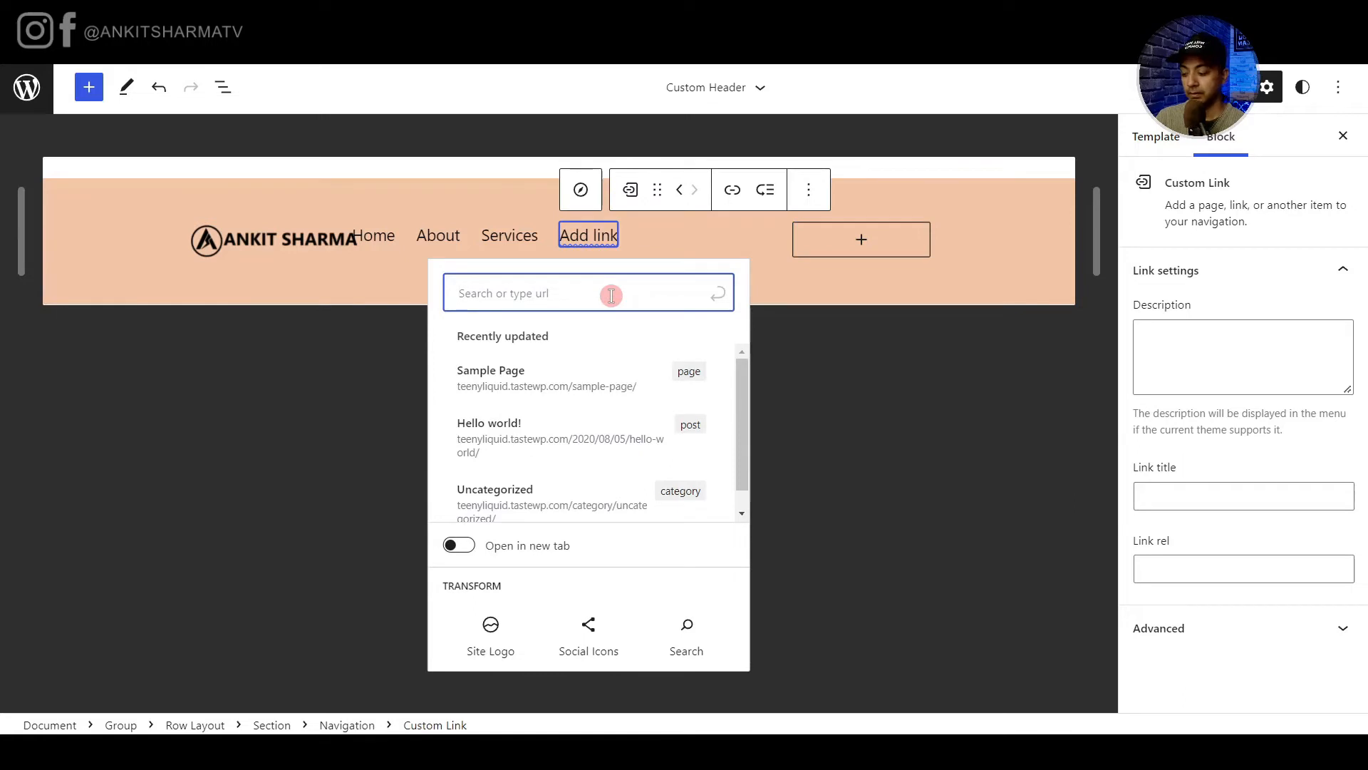
pyautogui.write('Contact')
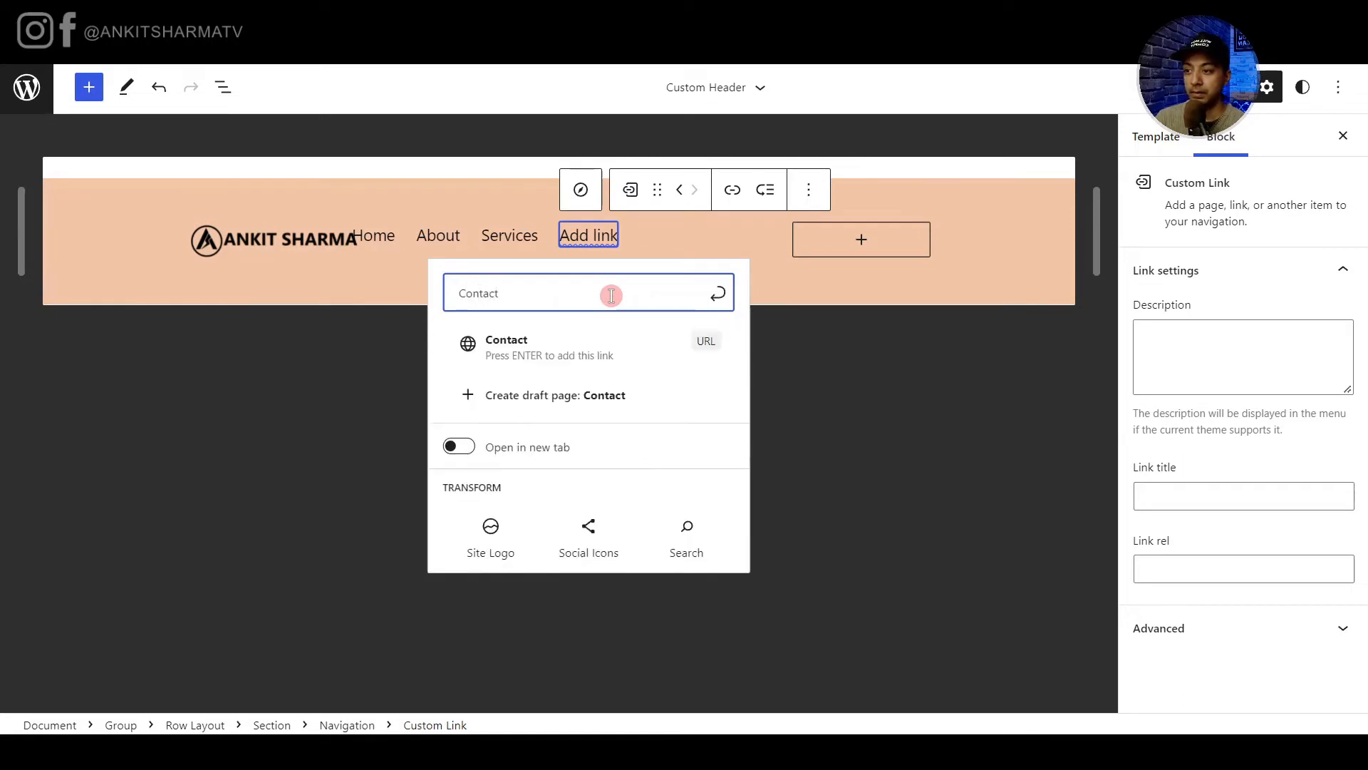
pyautogui.click(550, 401)
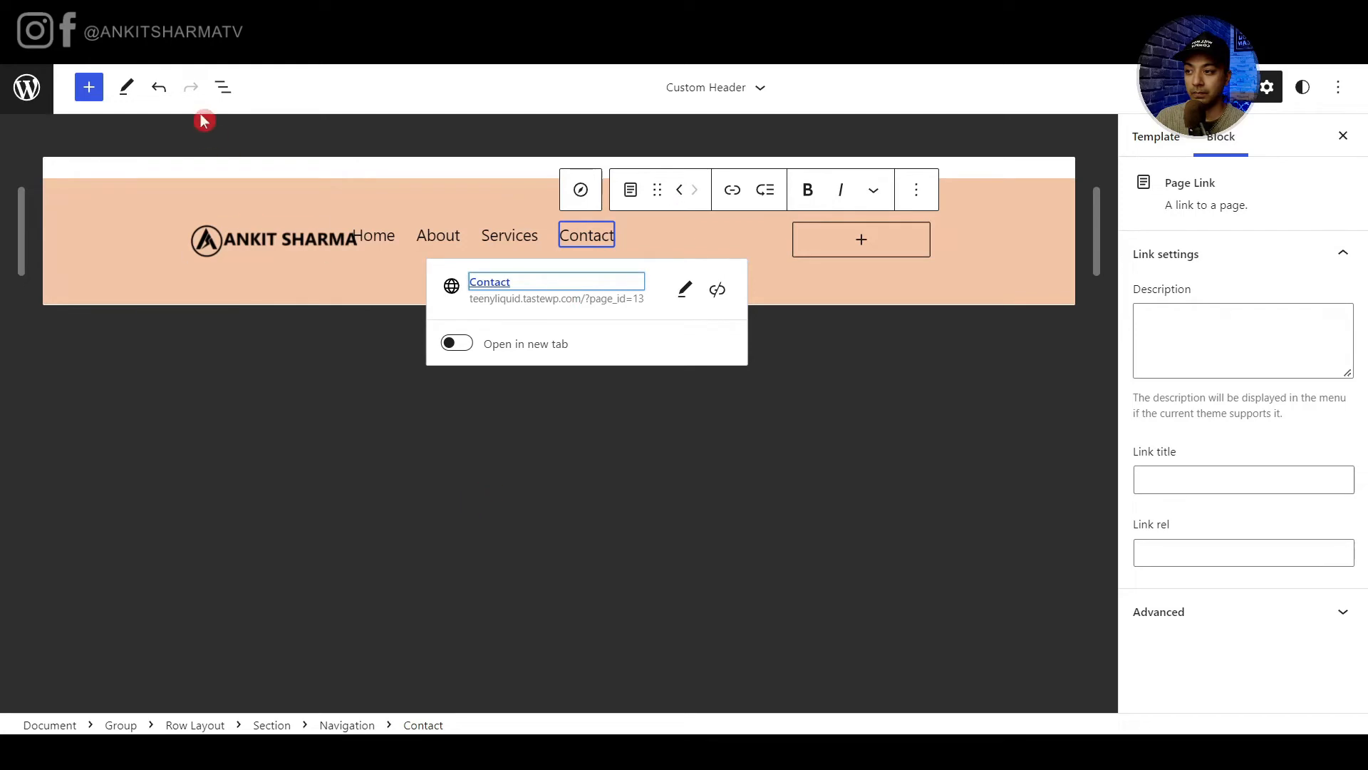
# Select the whole Navigation block and justify its items right.
pyautogui.click(222, 87)
pyautogui.click(146, 344)
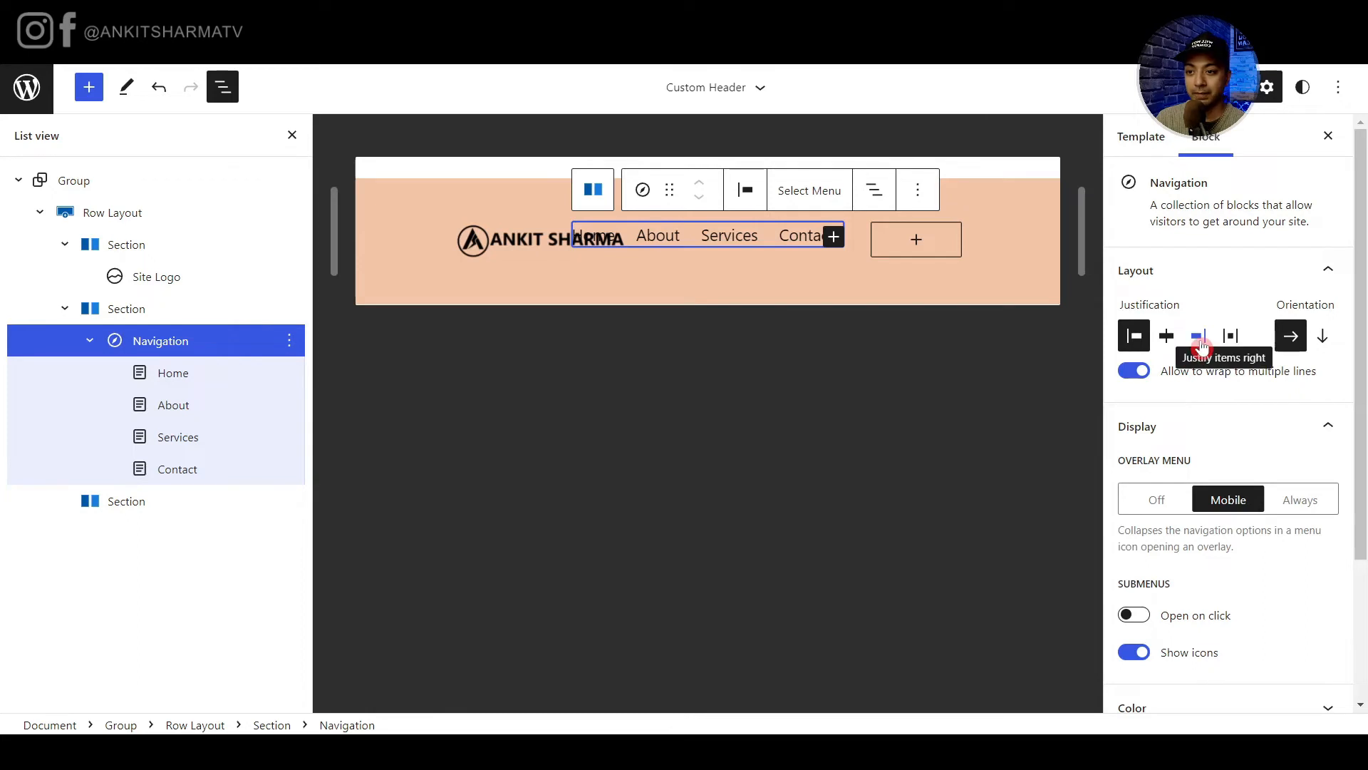
pyautogui.click(1199, 338)
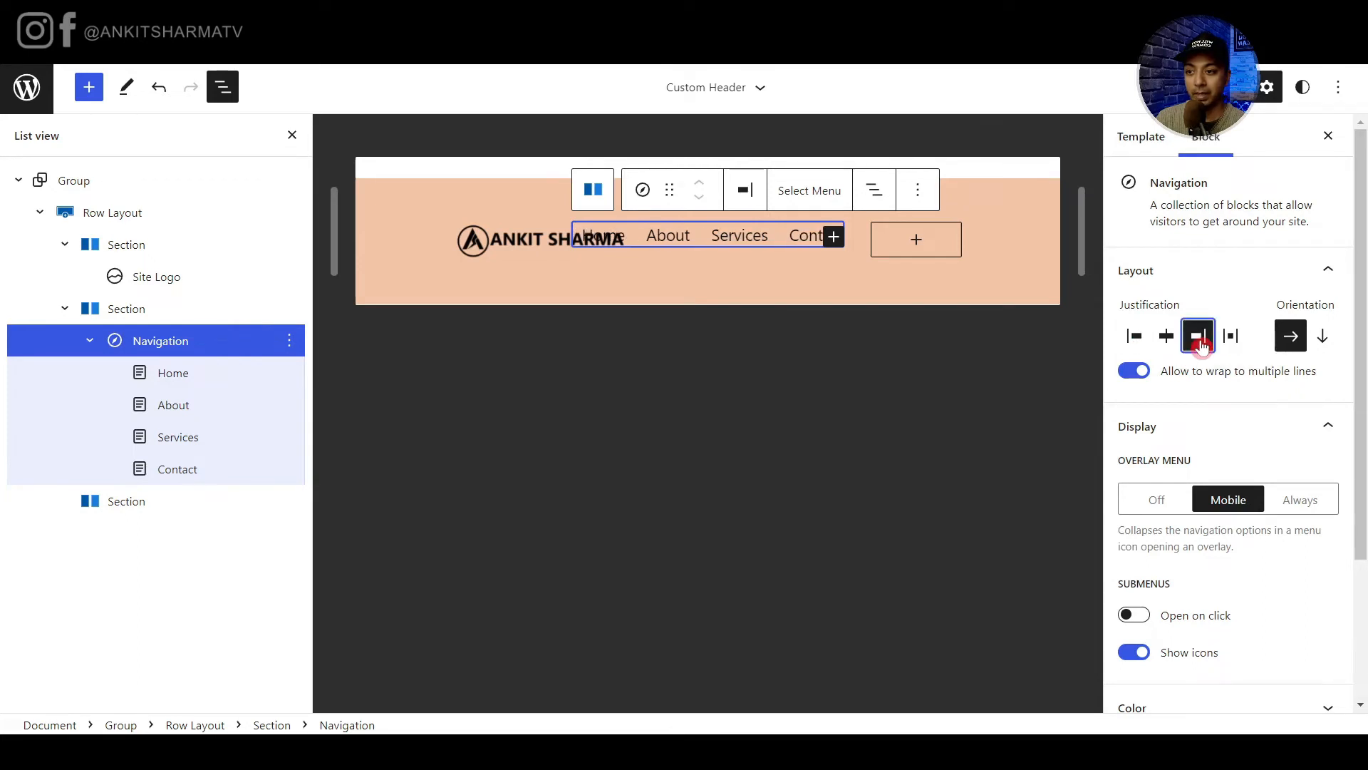
pyautogui.click(140, 310)
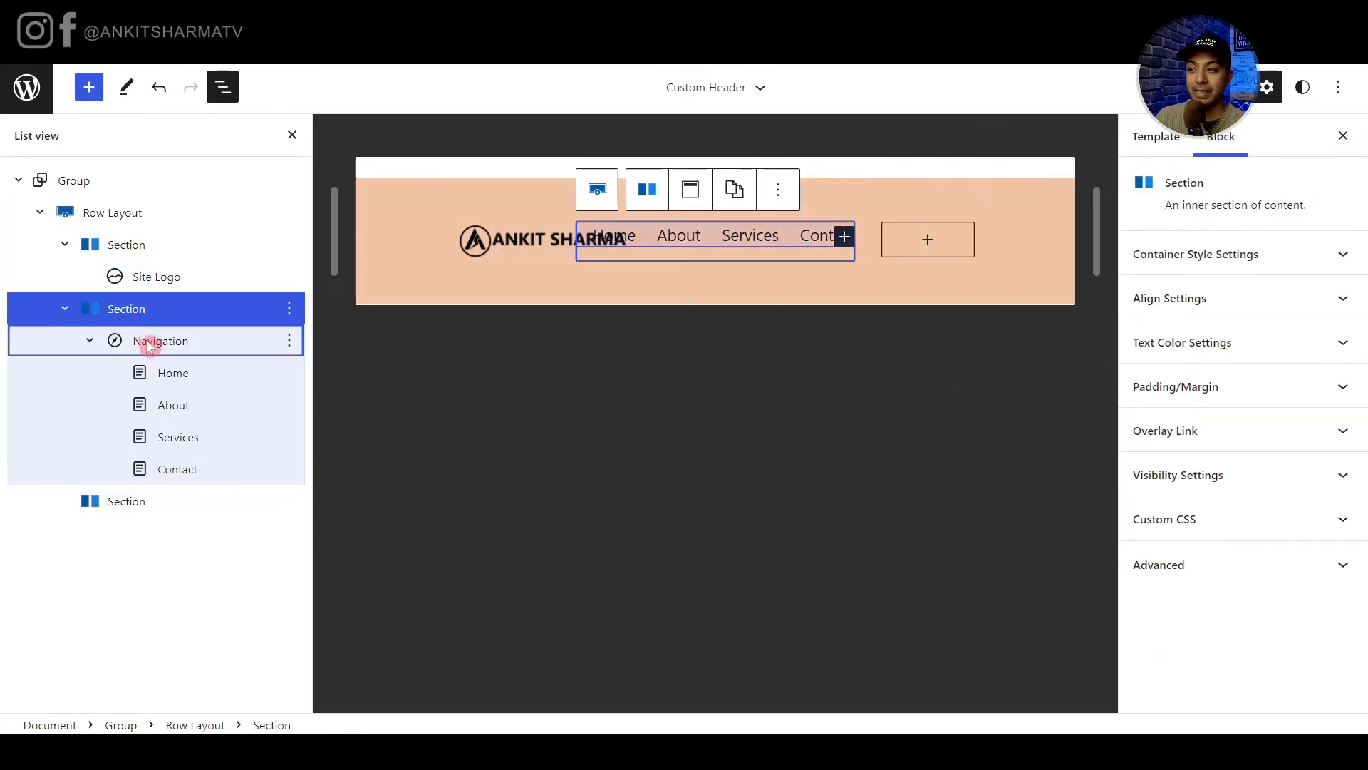
pyautogui.click(148, 342)
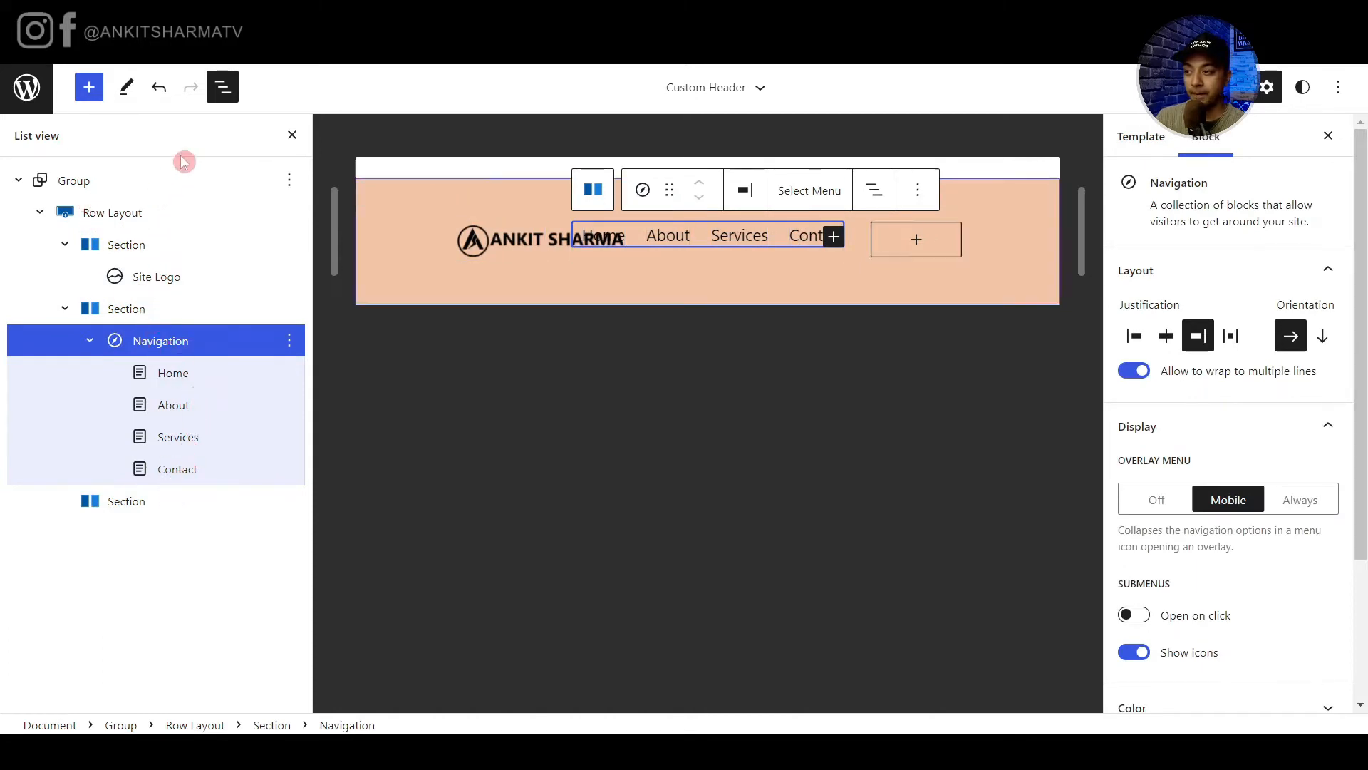
pyautogui.click(293, 137)
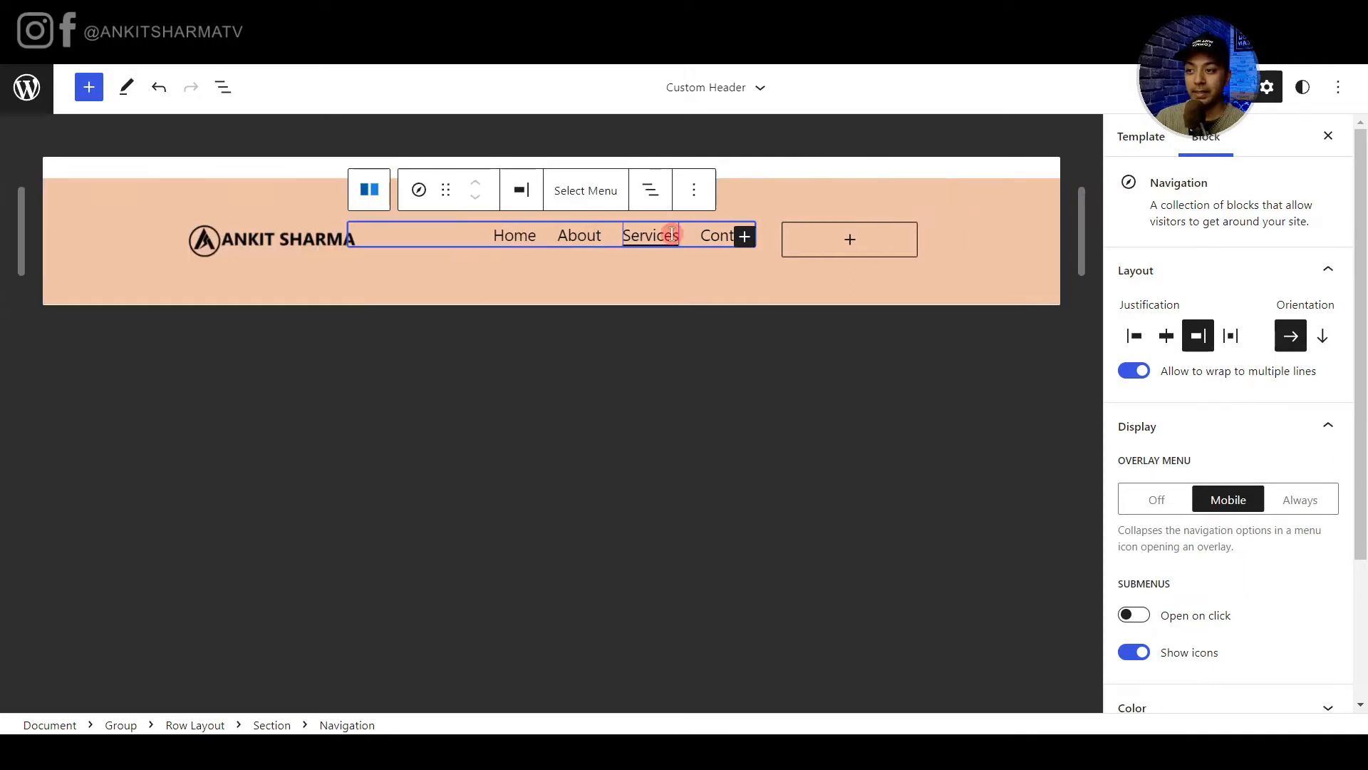
# Add a submenu under the Services link with an entry that creates a draft page named Service 1.
pyautogui.click(663, 235)
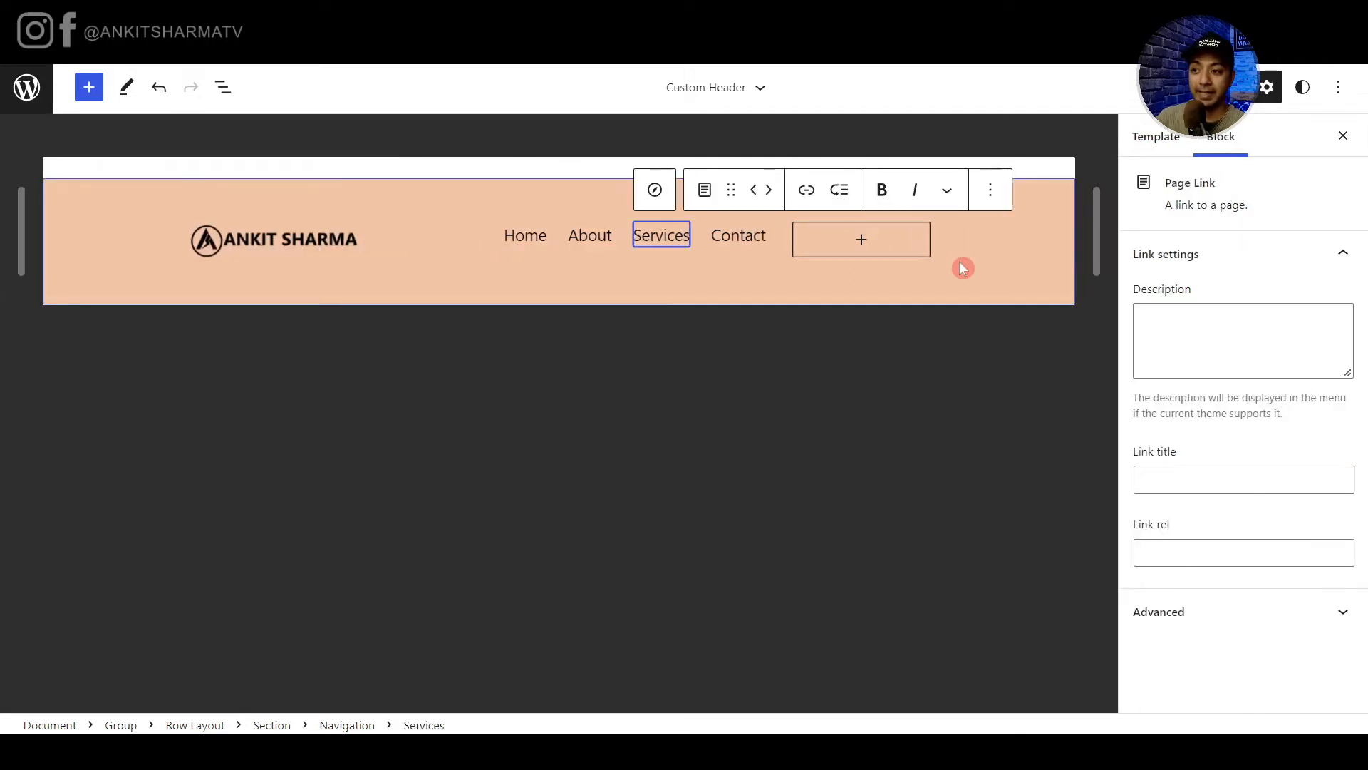
pyautogui.click(590, 235)
pyautogui.click(665, 237)
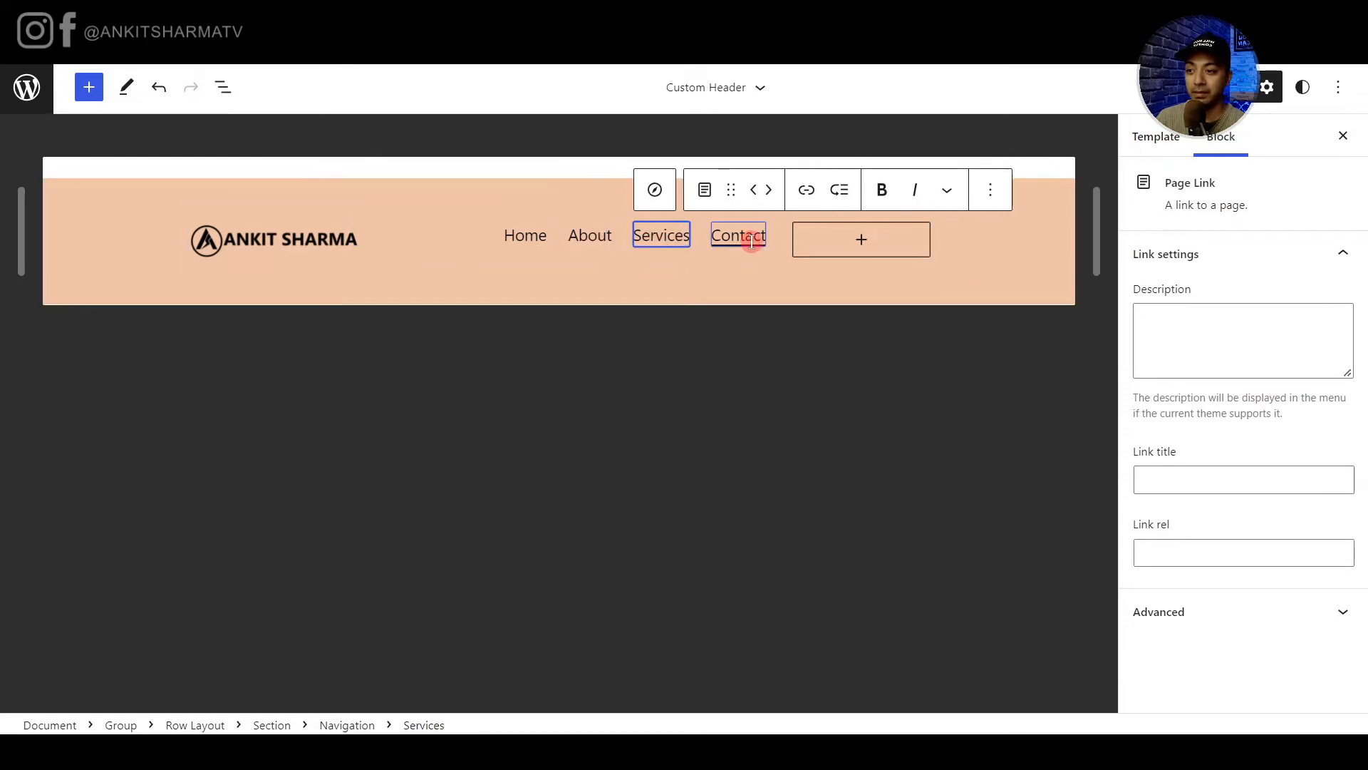
pyautogui.press('Right')
pyautogui.press('Right')
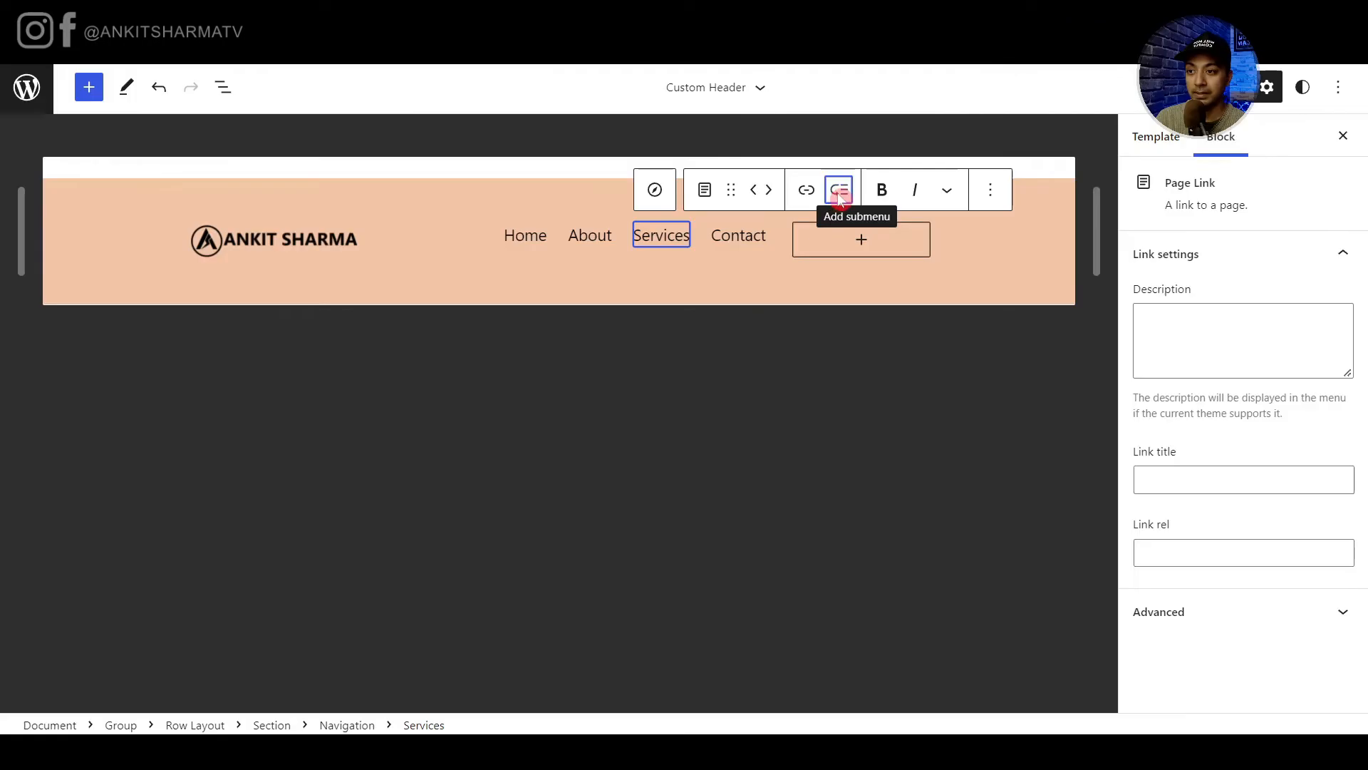
pyautogui.click(525, 301)
pyautogui.click(729, 266)
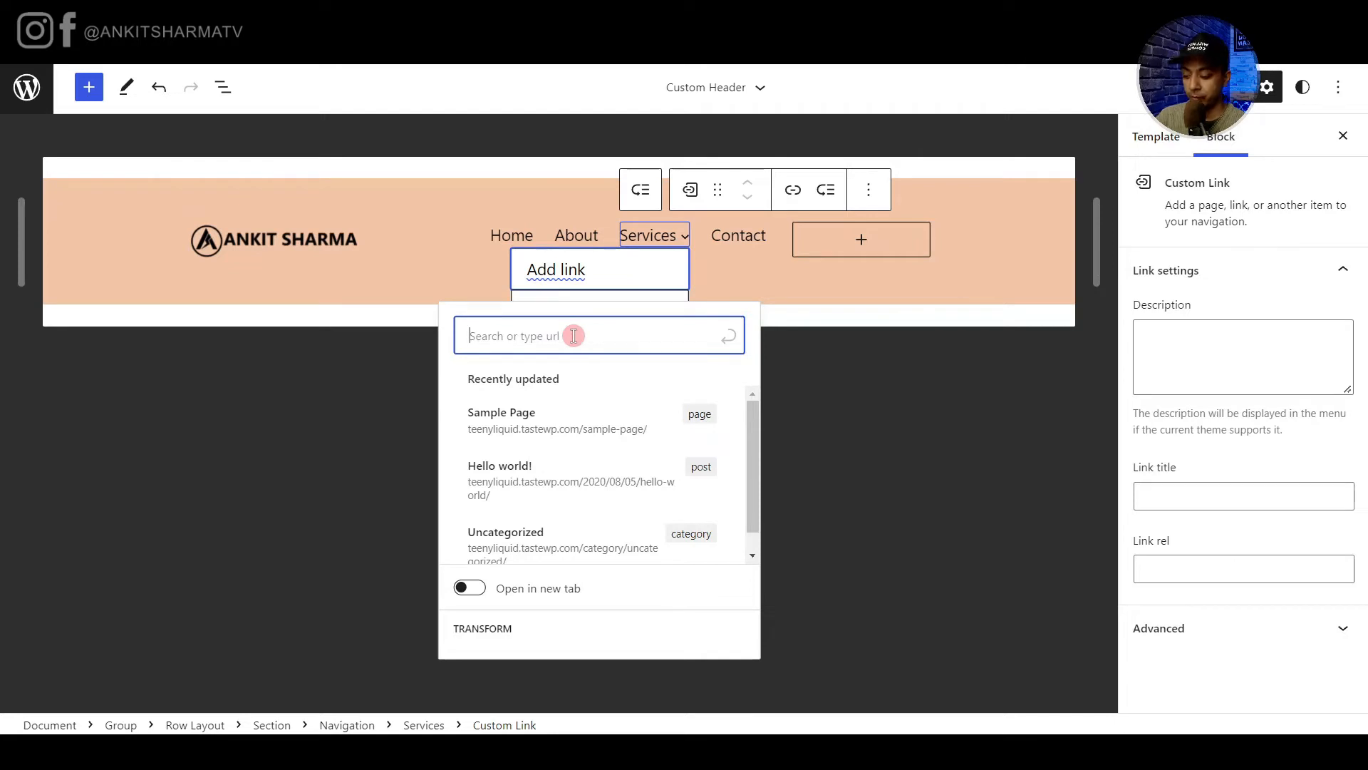
pyautogui.write('Service 1')
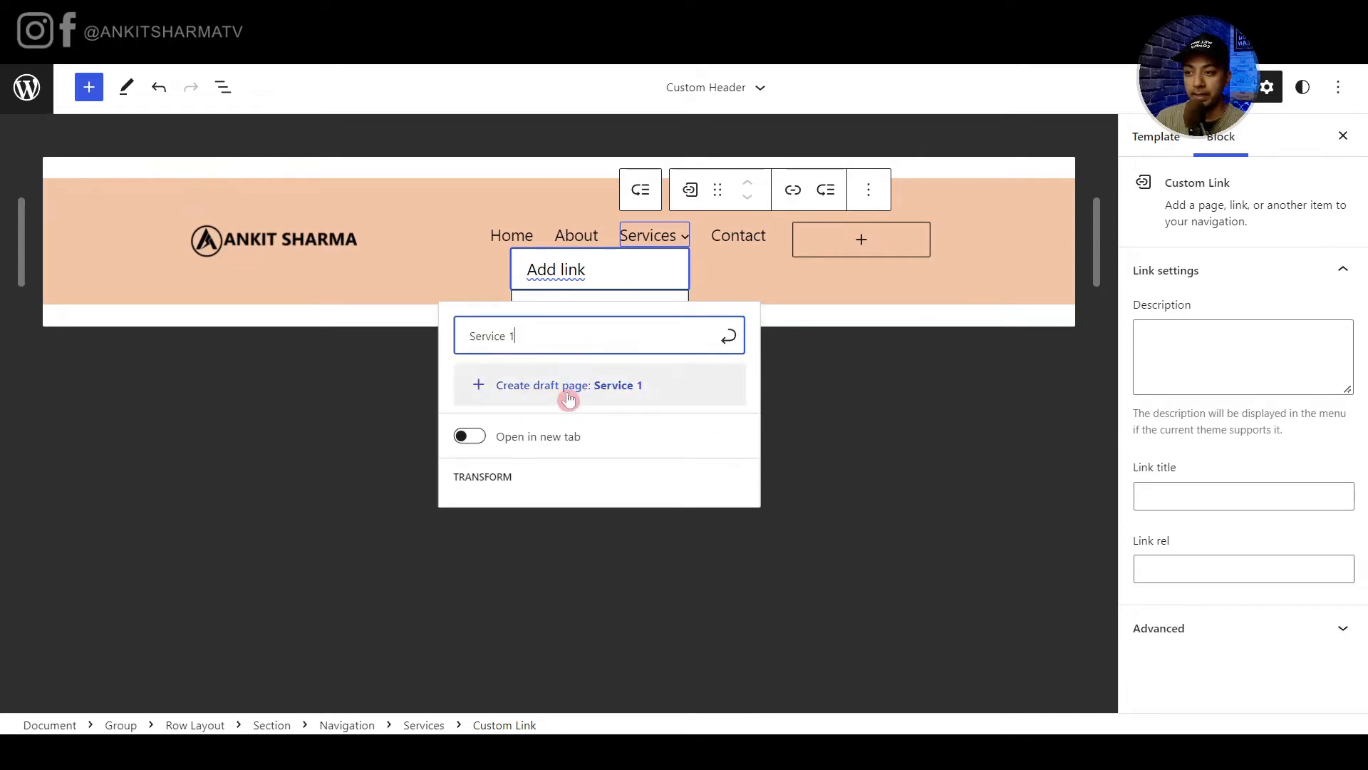
pyautogui.click(568, 399)
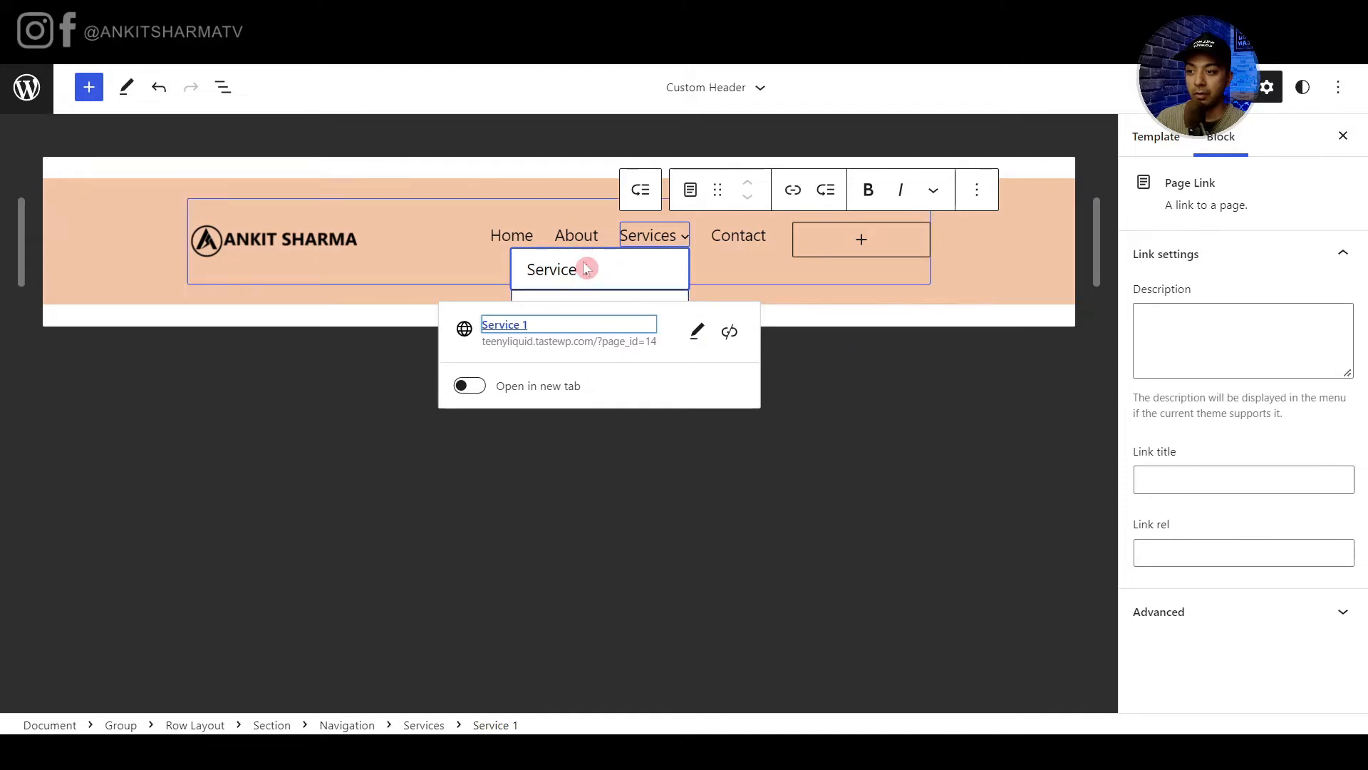
pyautogui.click(880, 374)
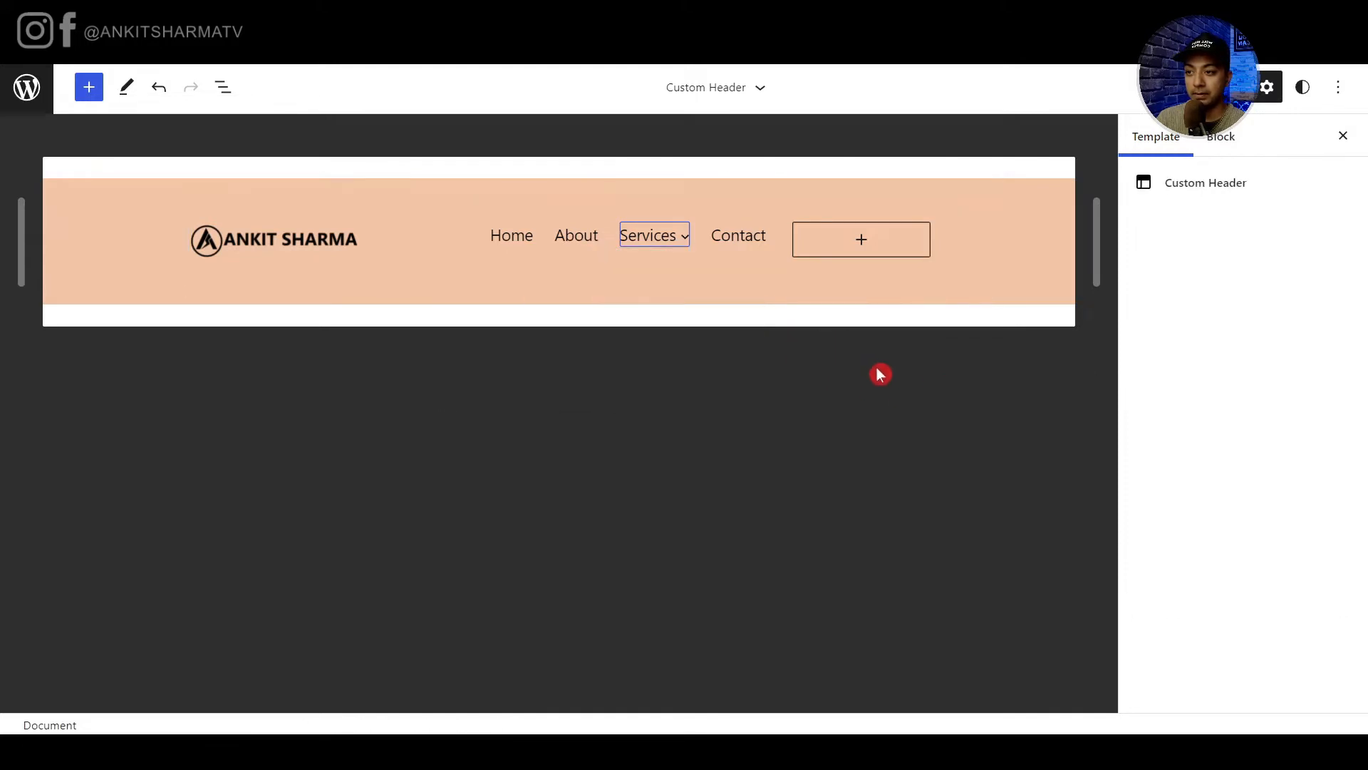
pyautogui.click(686, 238)
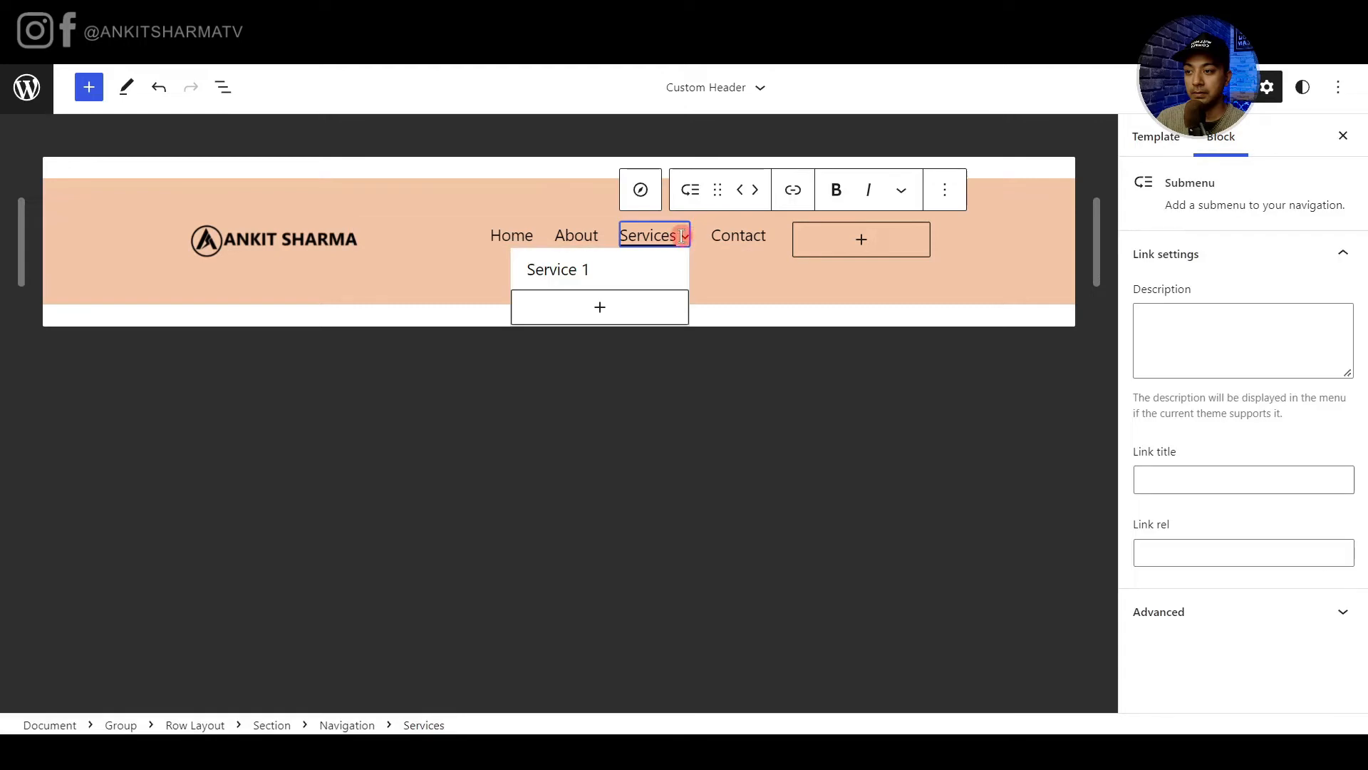
pyautogui.click(571, 314)
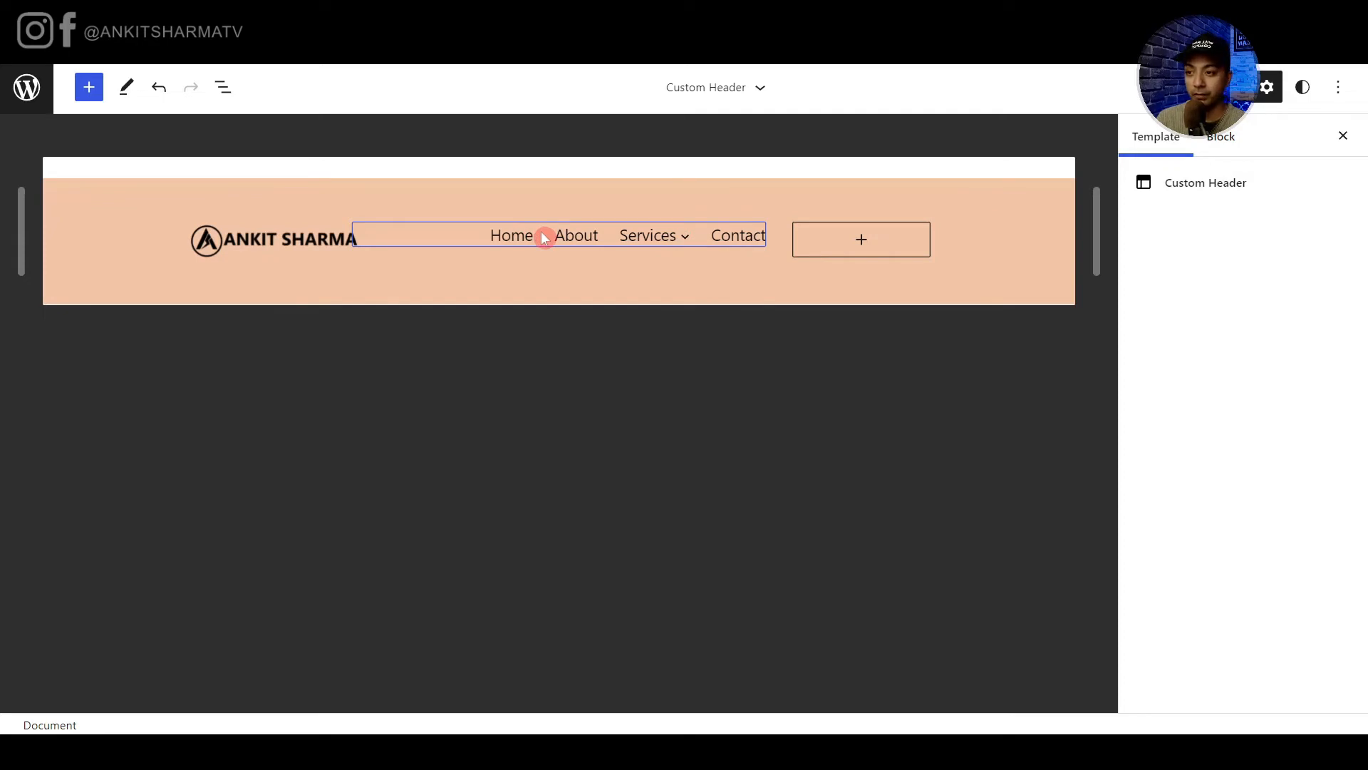
# Insert a Buttons block in the row's empty third column and select the new button for text entry.
pyautogui.click(865, 242)
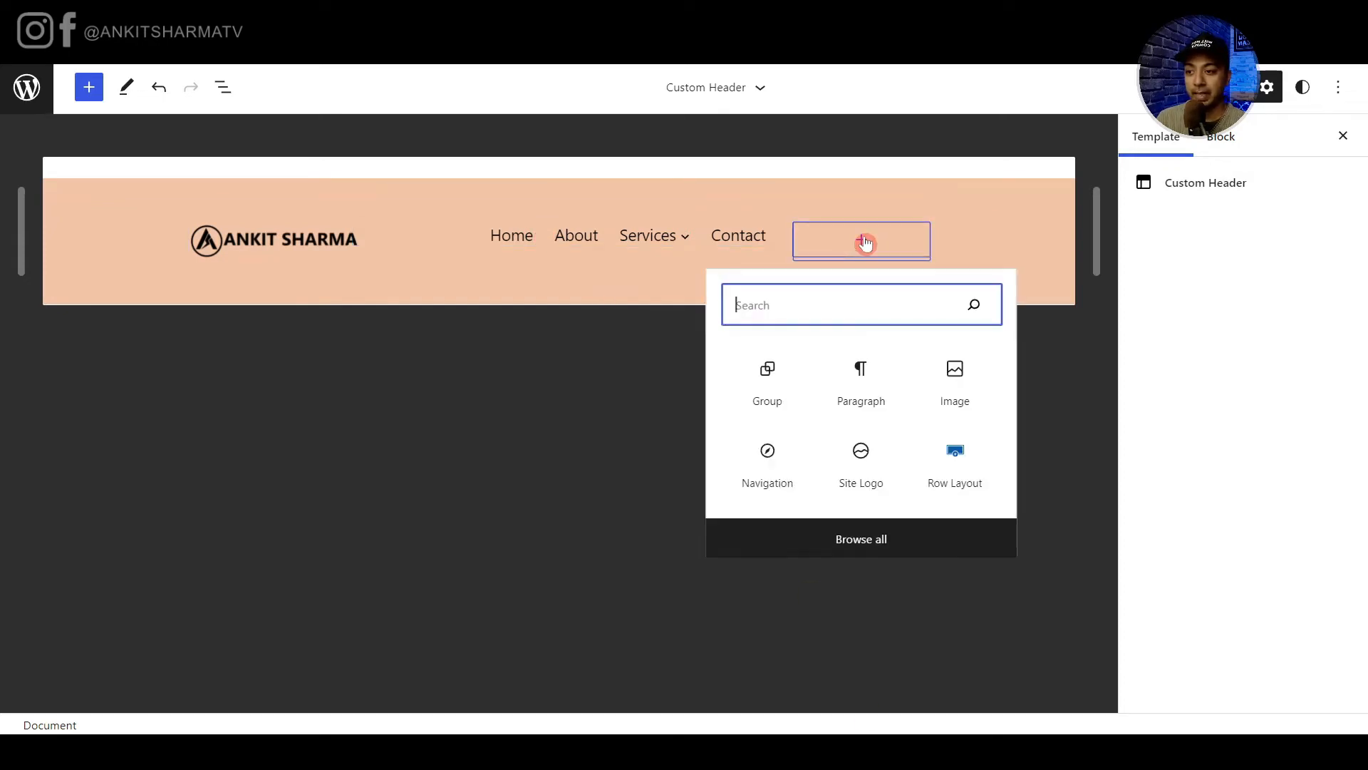
pyautogui.write('button')
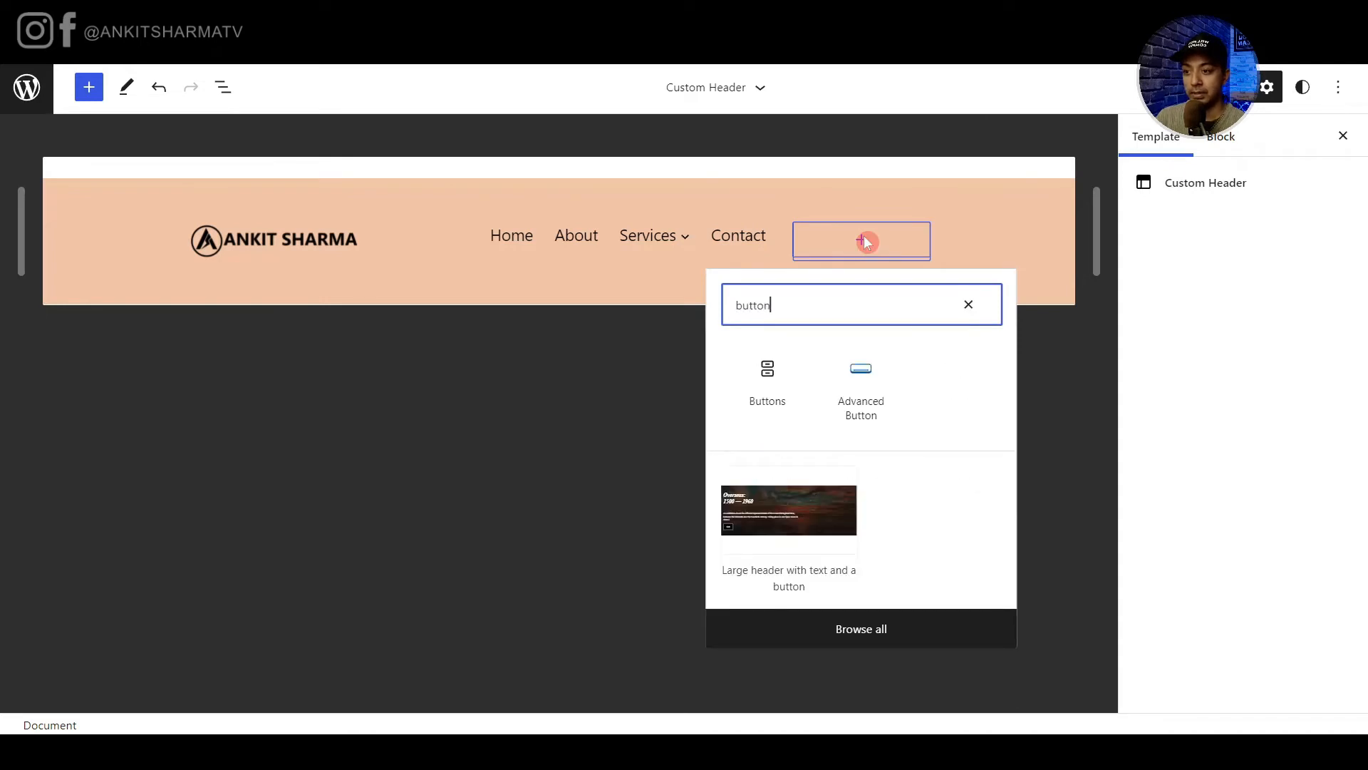
pyautogui.click(766, 370)
pyautogui.click(844, 267)
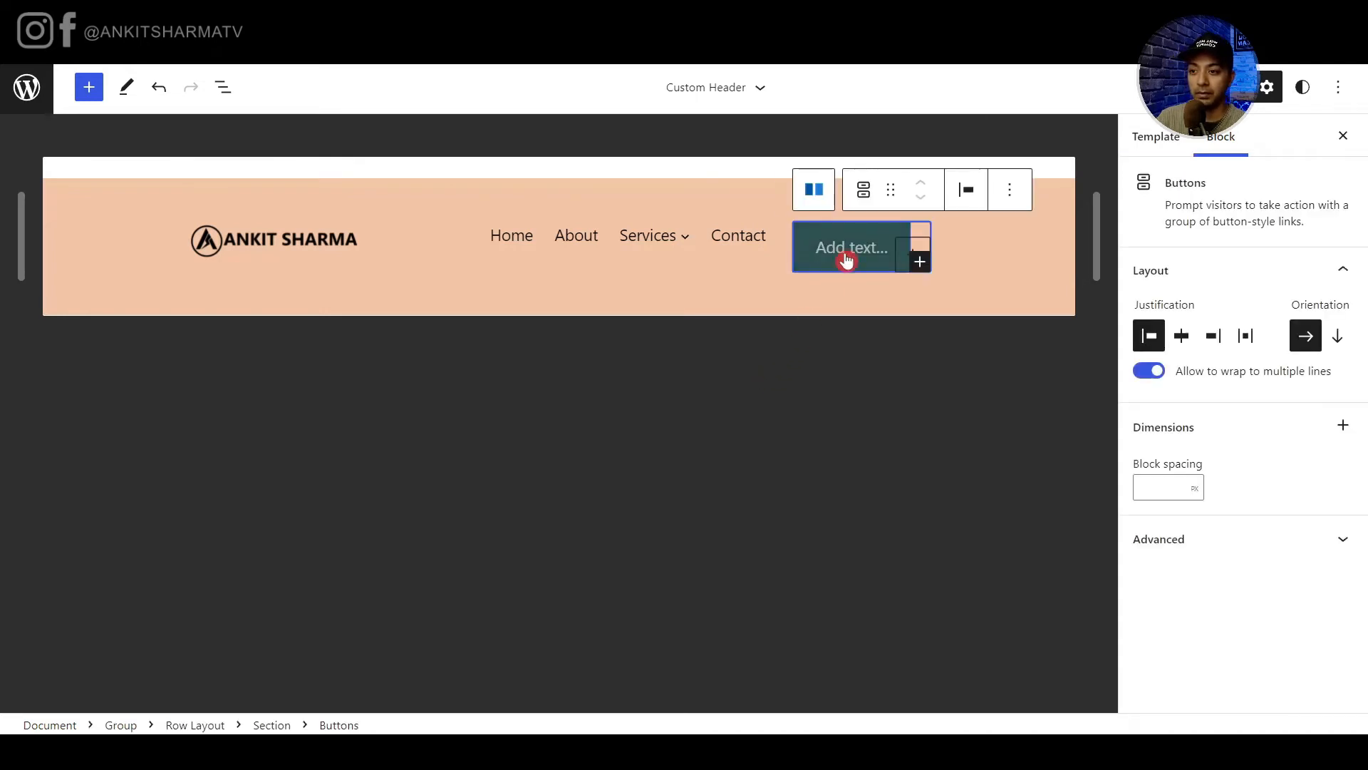
# Label the header's new button "Get a quote" and set its width to 100%.
pyautogui.click(849, 246)
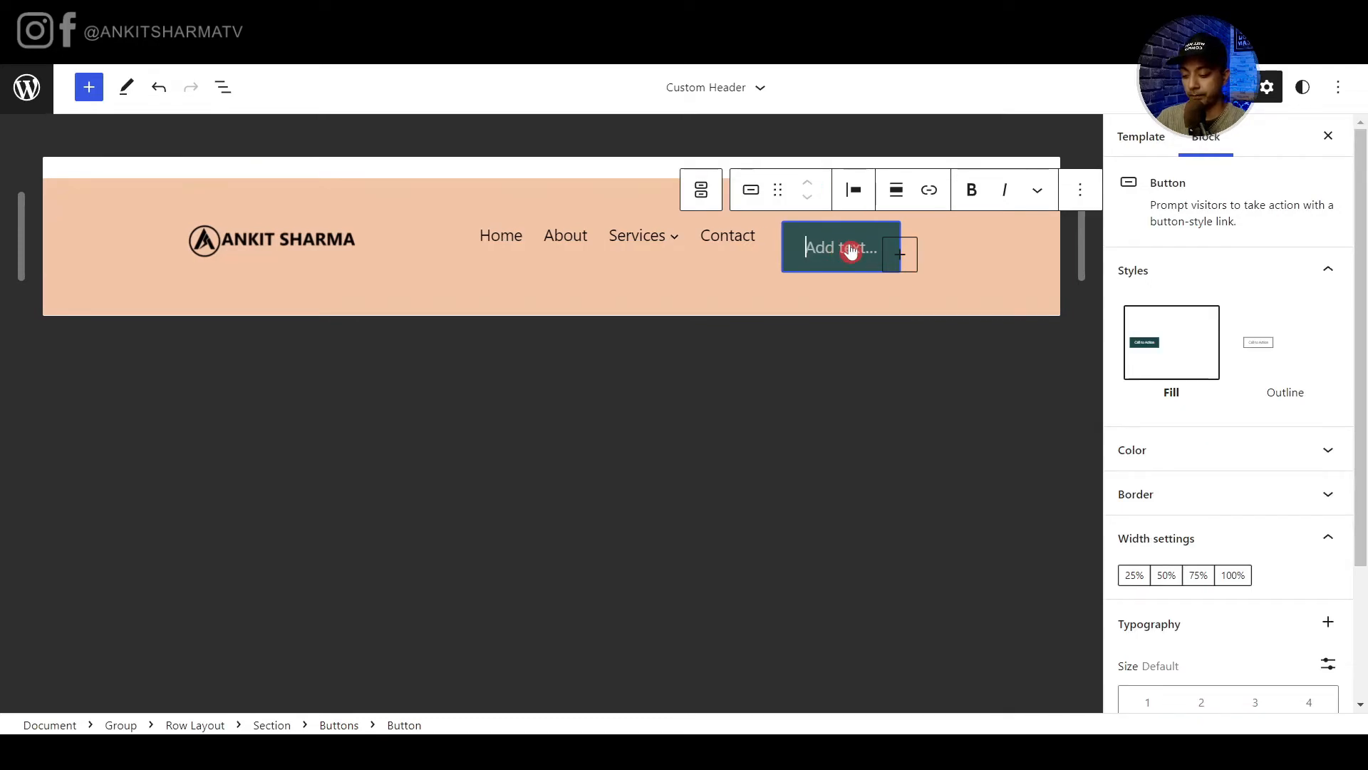
pyautogui.write('Get A')
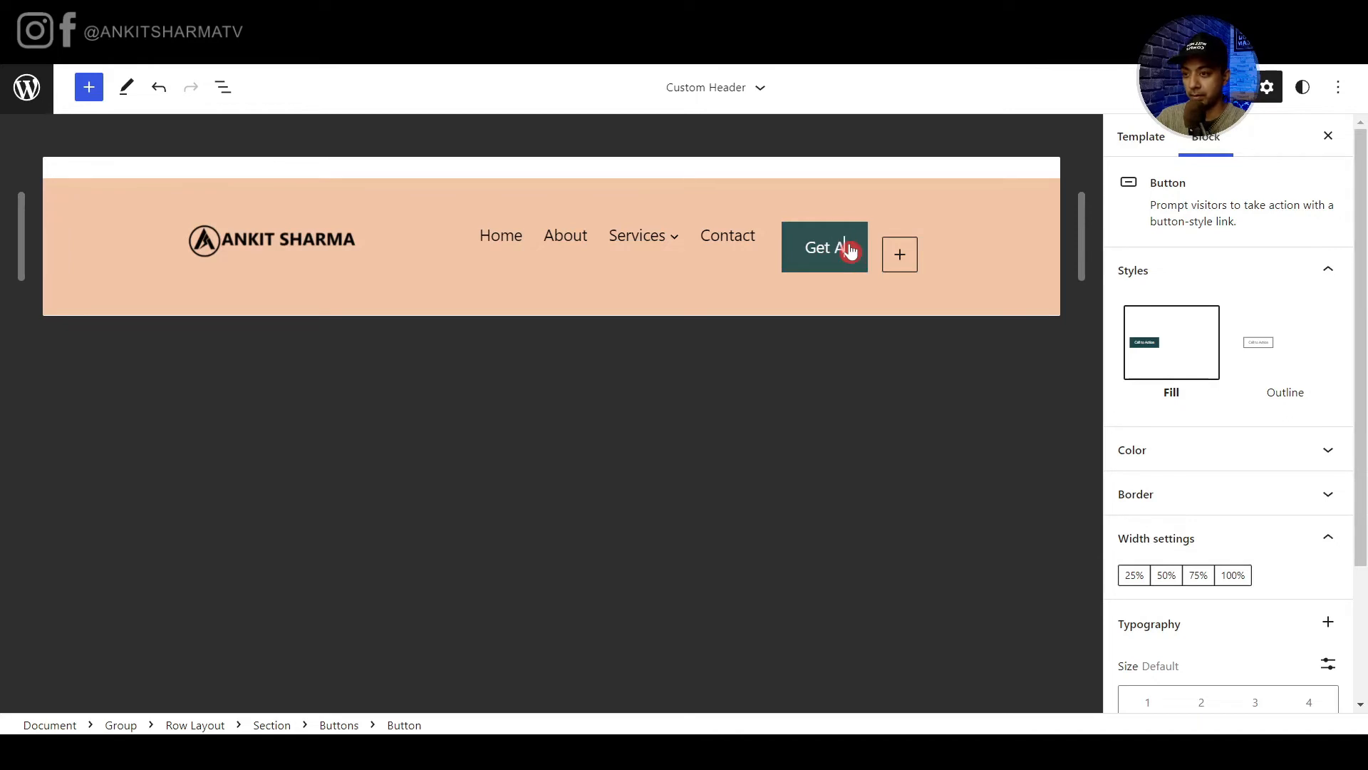
pyautogui.write(' quote')
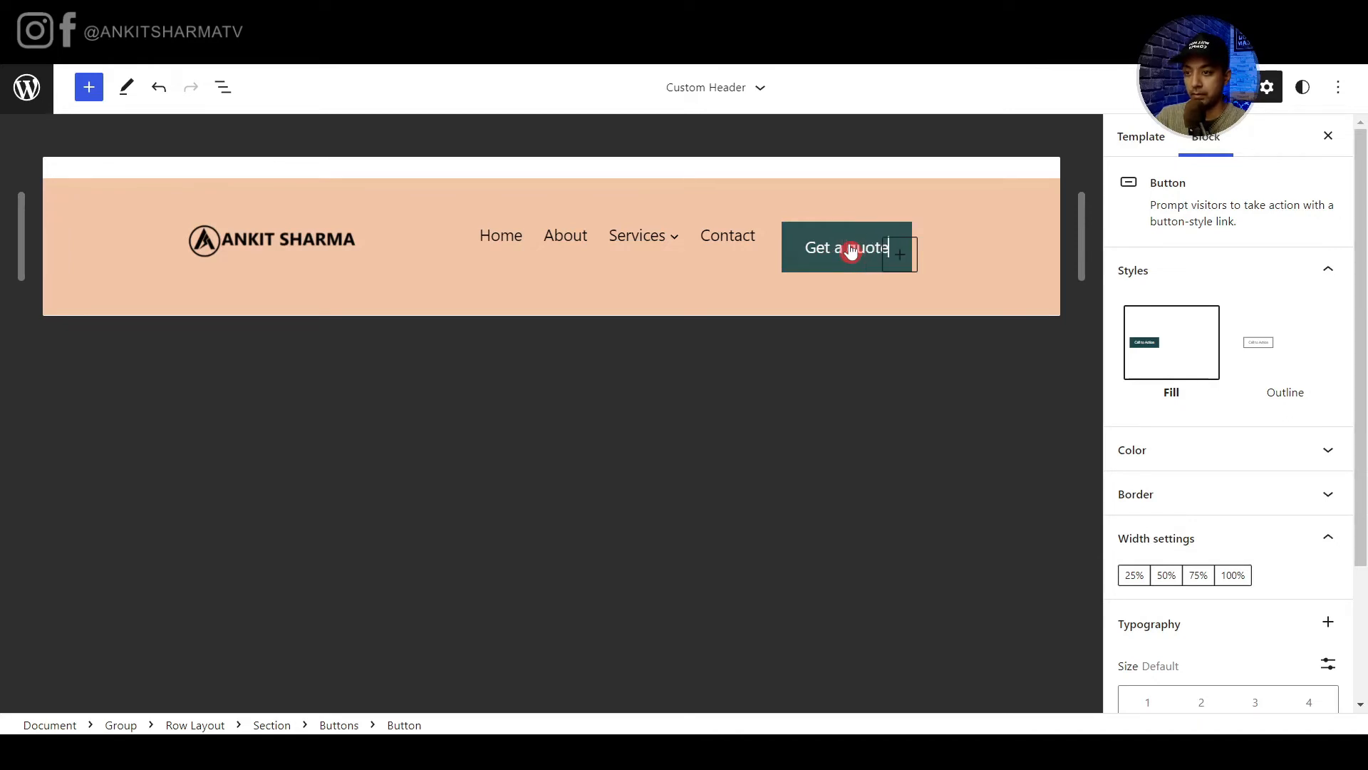
pyautogui.click(1233, 575)
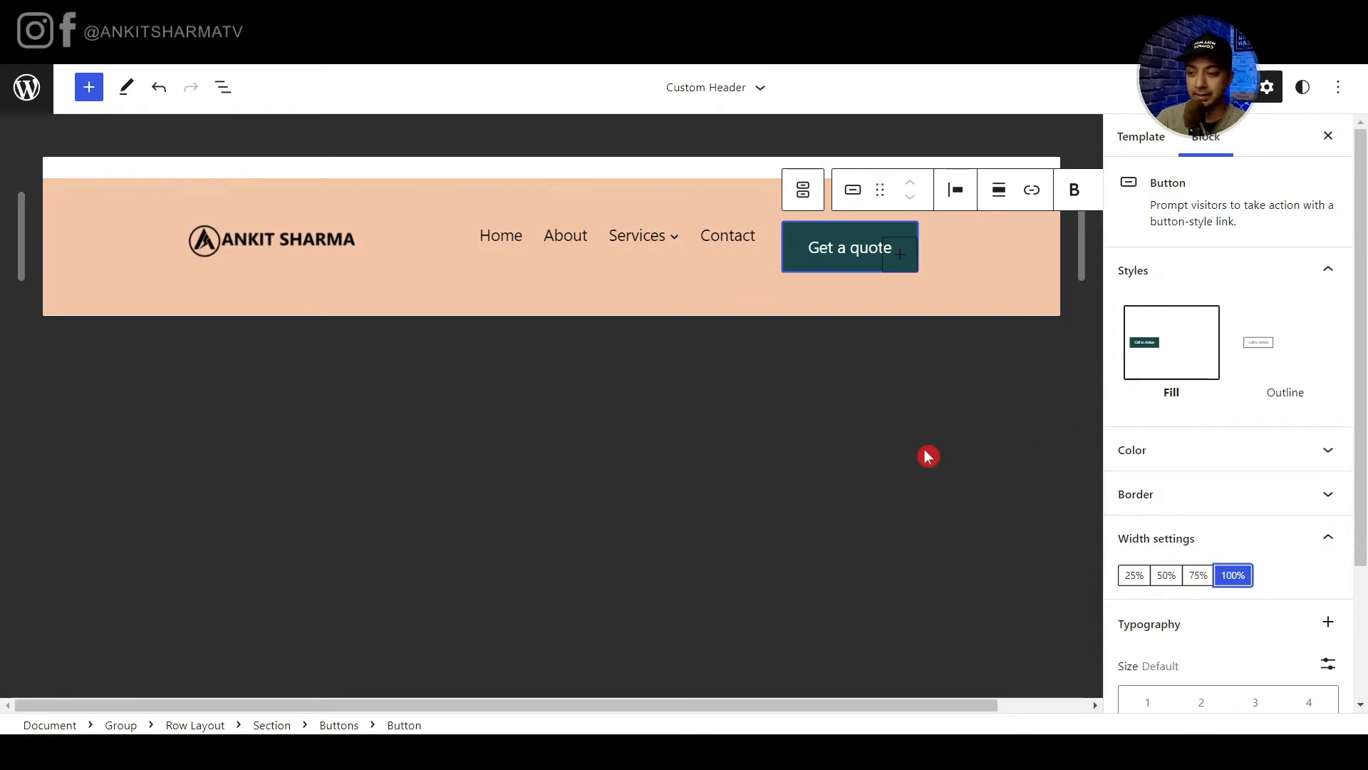
# Vertically align the entire Row Layout to the middle and save all pending site, template part and navigation changes.
pyautogui.click(172, 726)
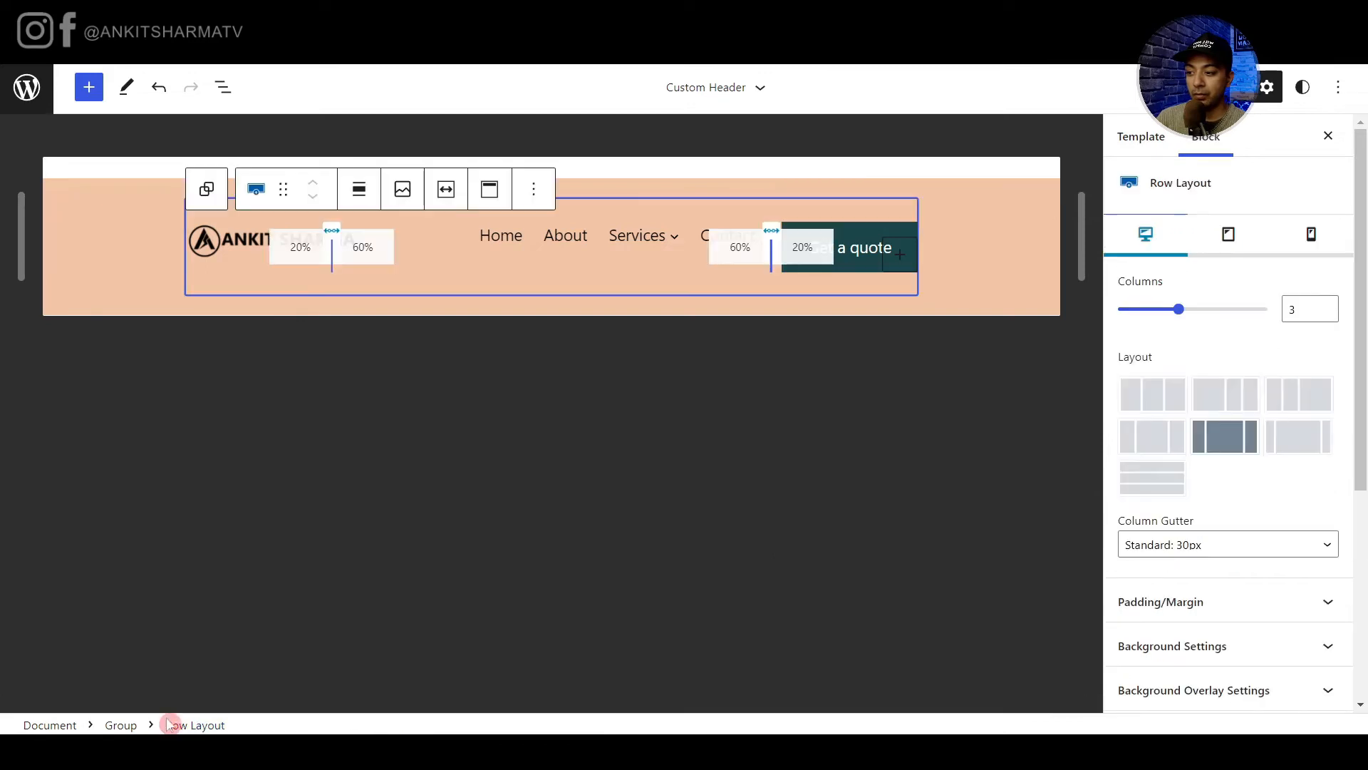
pyautogui.click(489, 190)
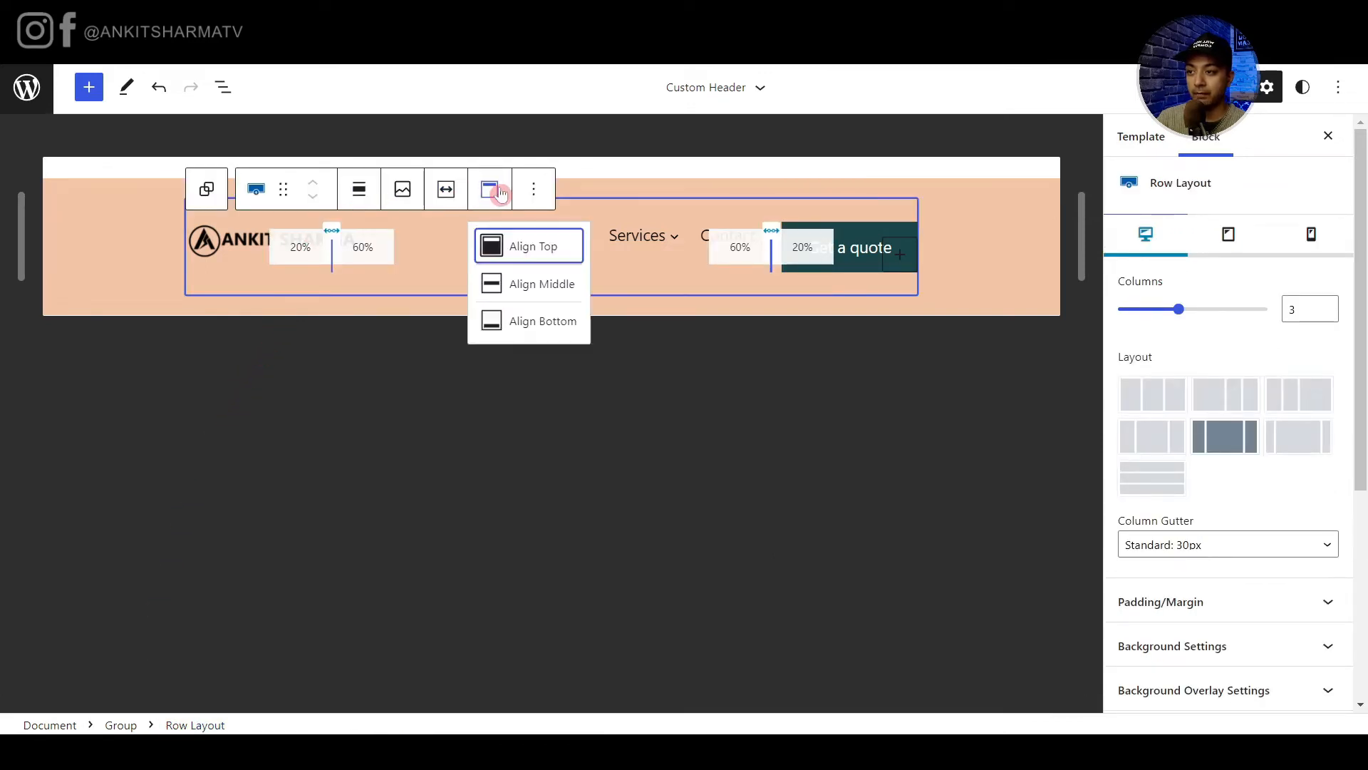
pyautogui.click(522, 286)
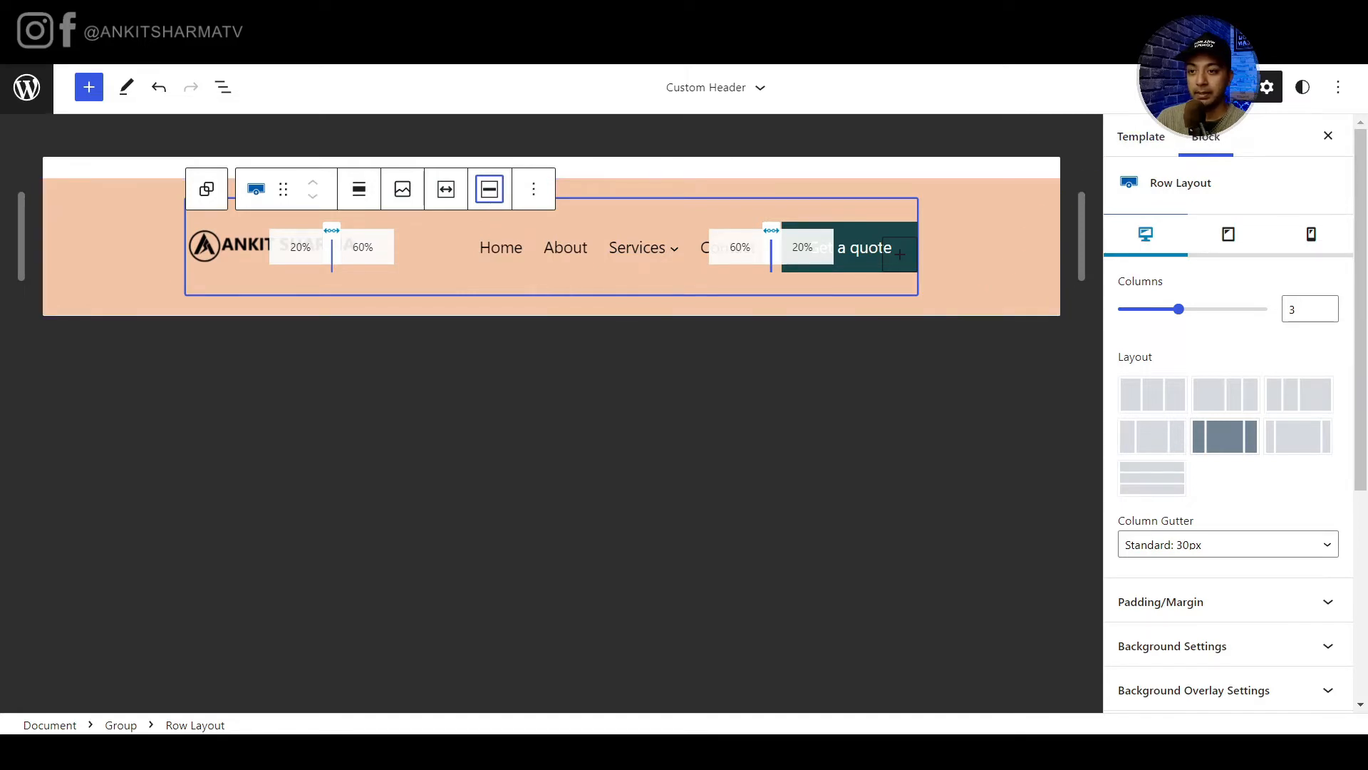
pyautogui.click(1220, 87)
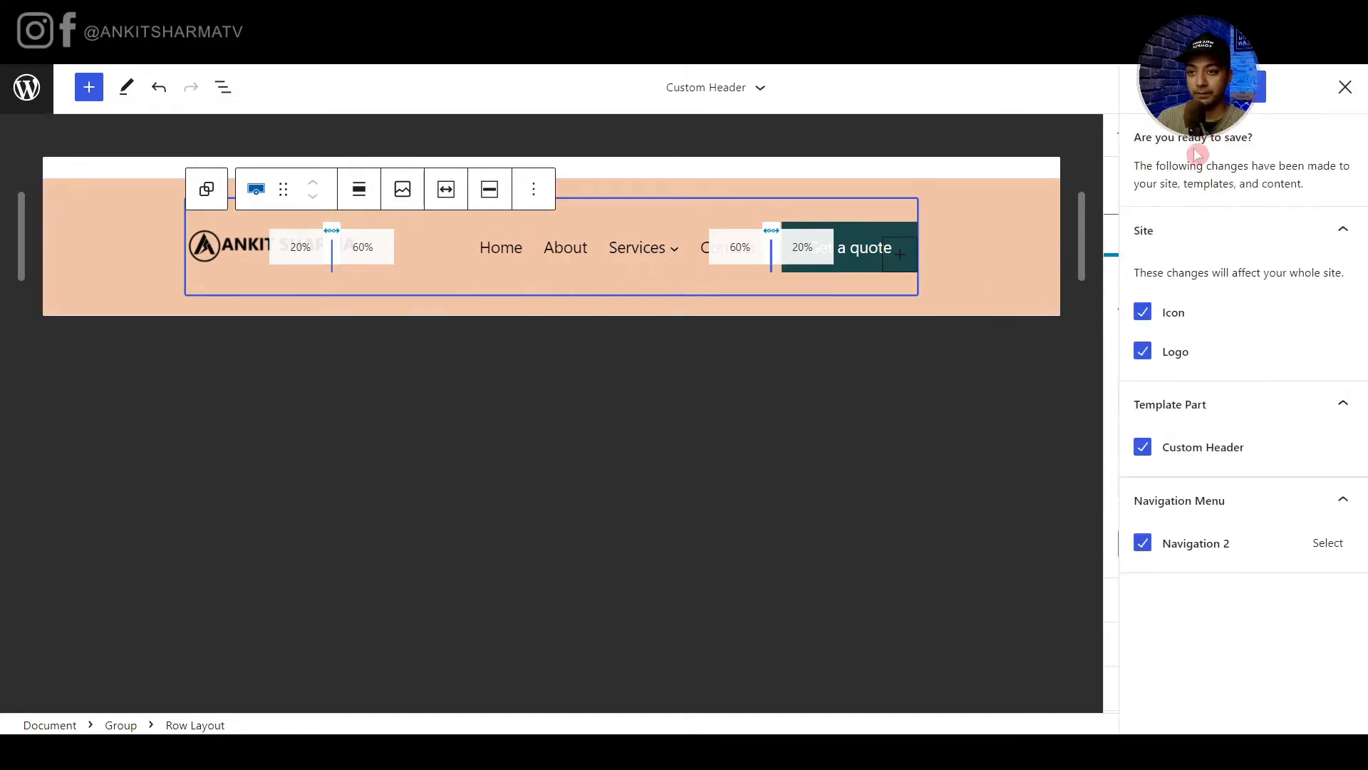
pyautogui.click(1200, 88)
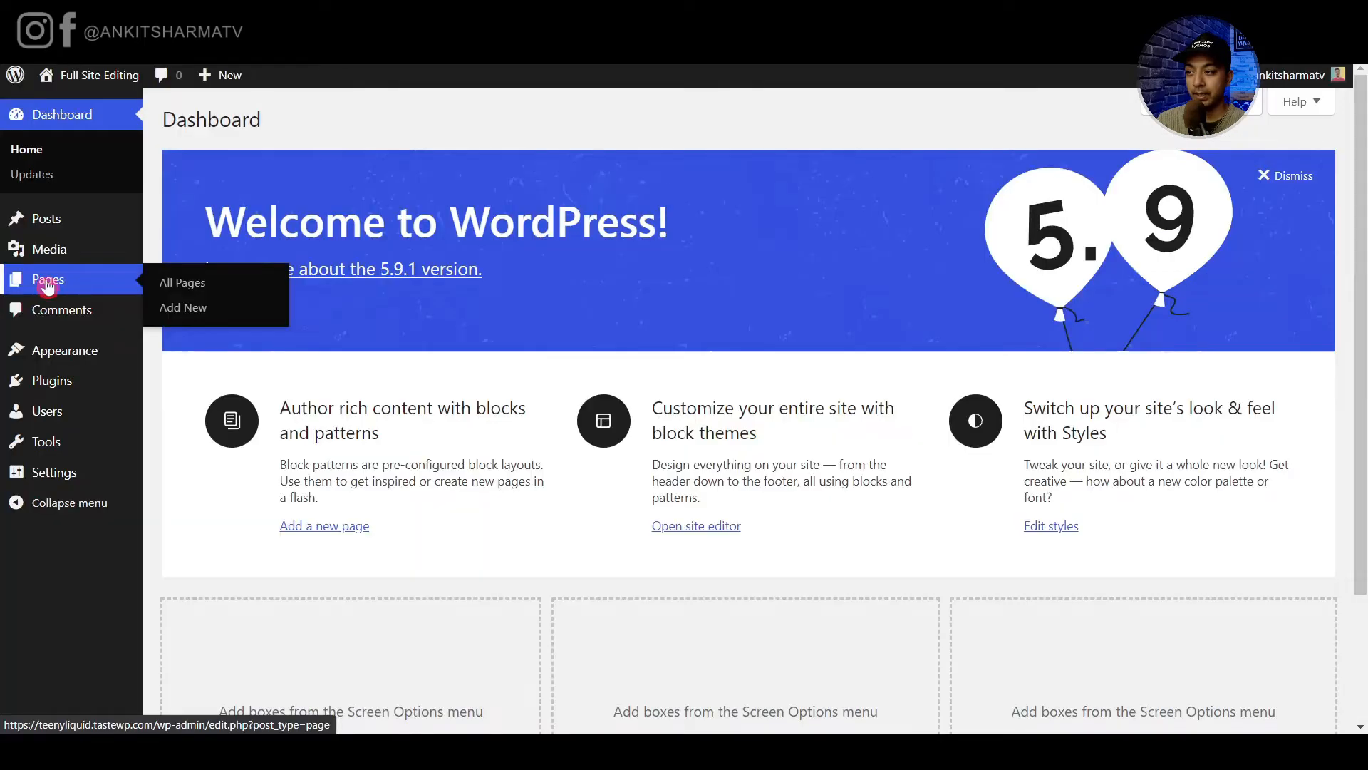
# Bulk edit all the site's pages in the dashboard to set their status to Published.
pyautogui.click(49, 276)
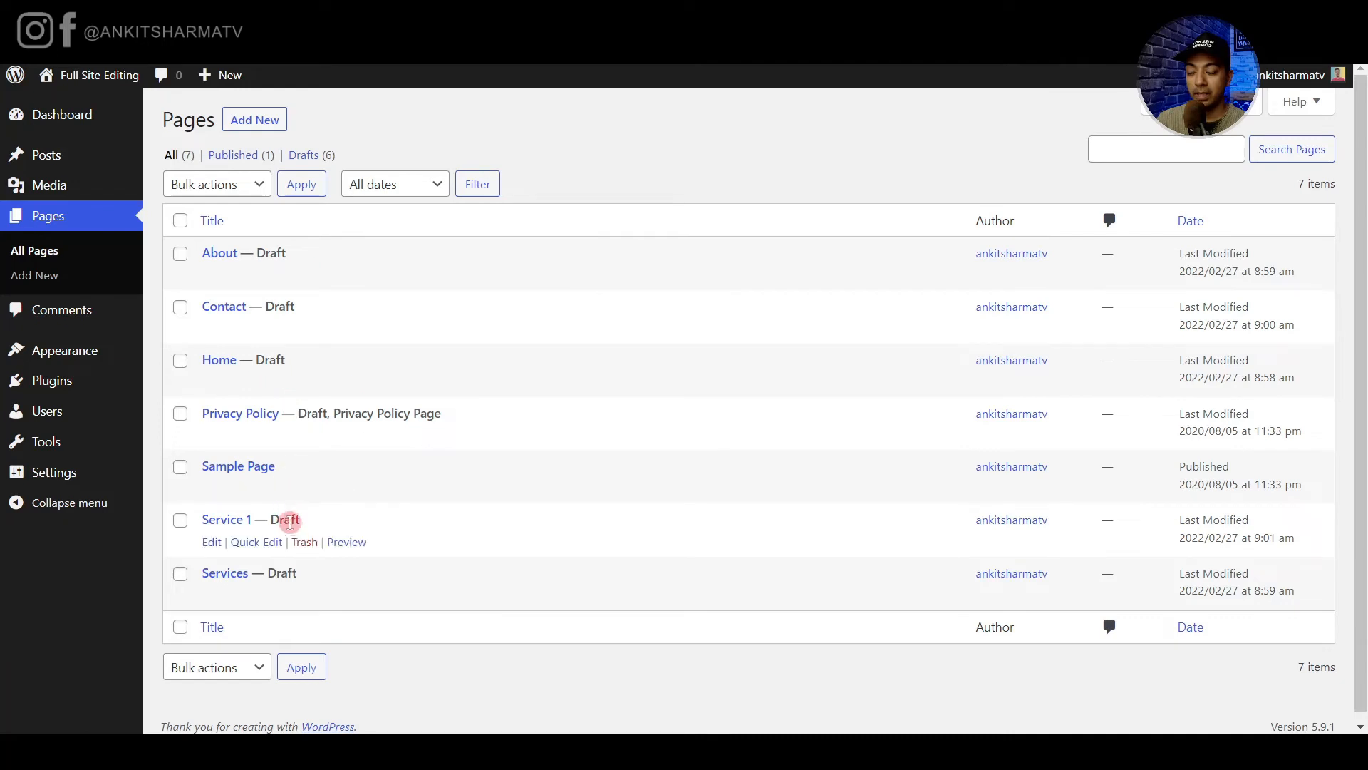
pyautogui.click(180, 221)
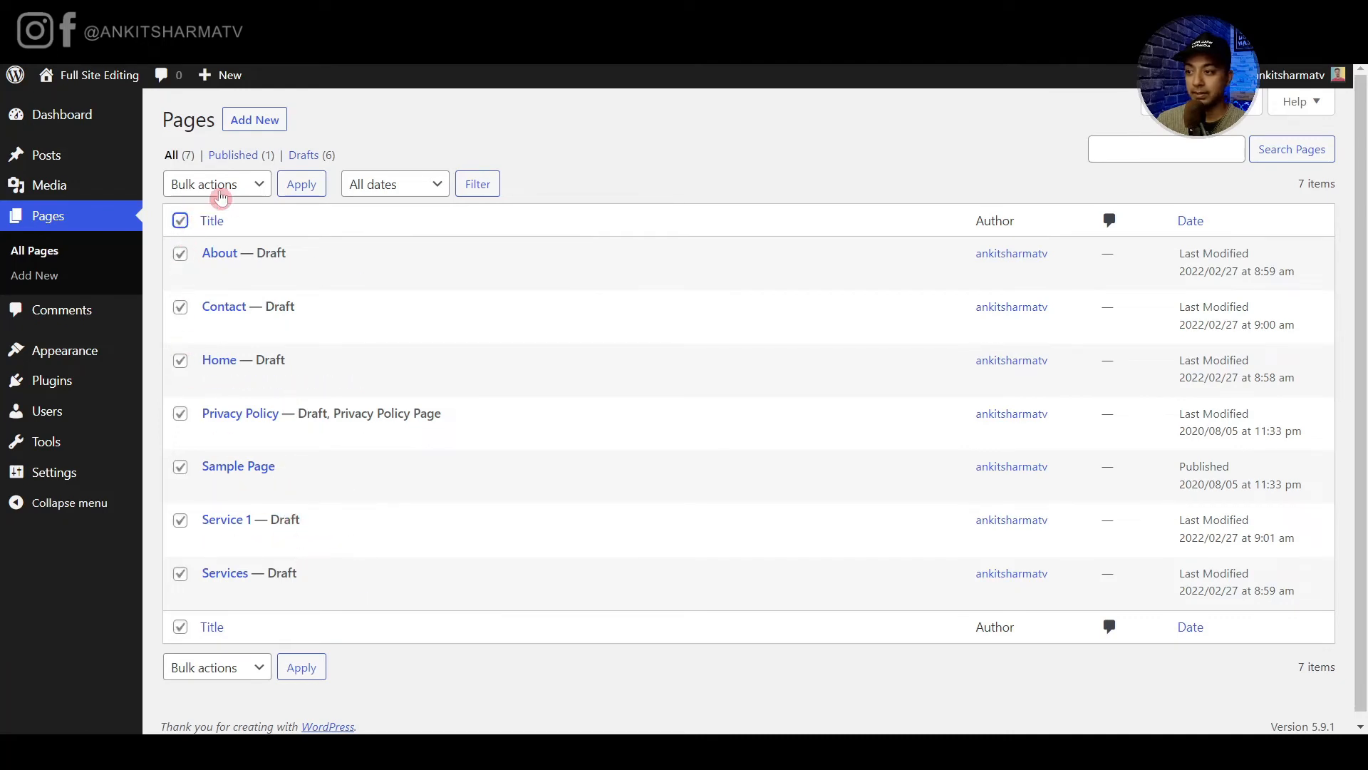
pyautogui.click(233, 184)
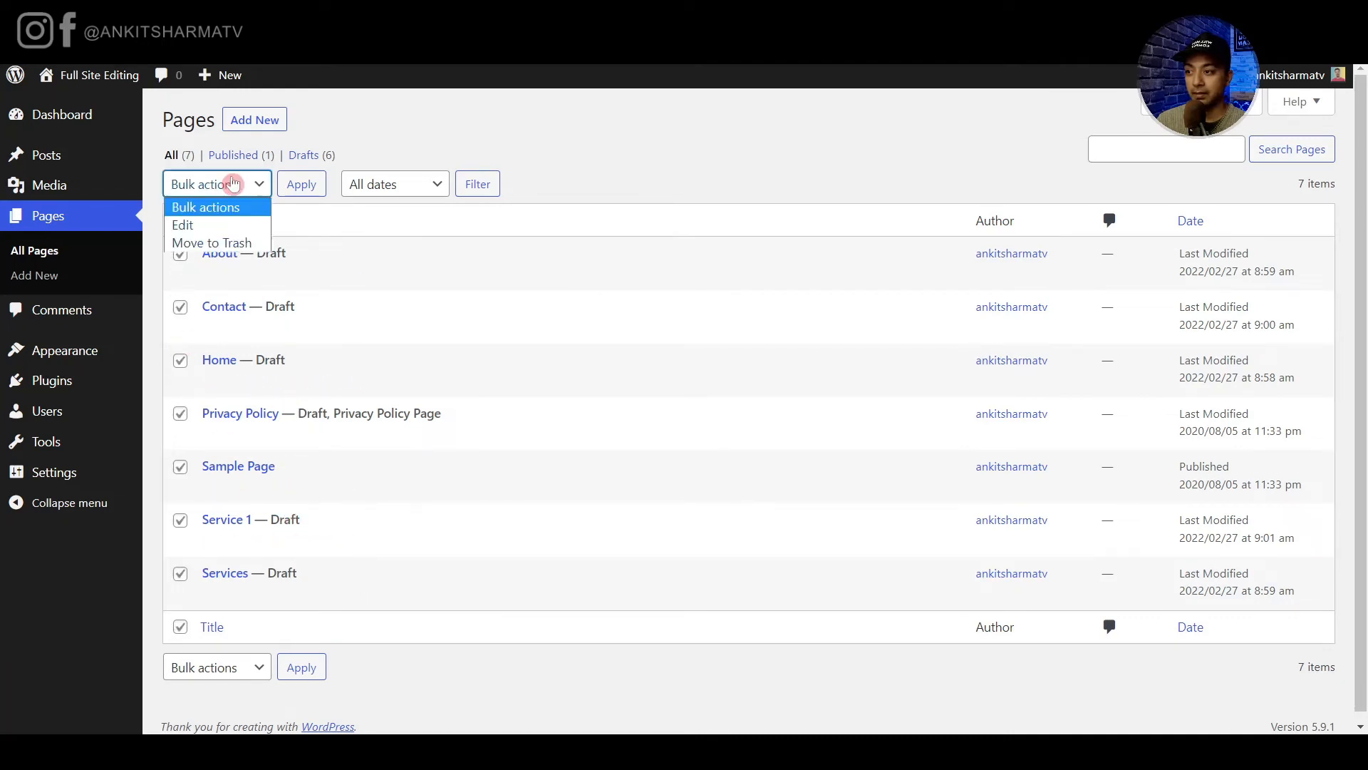
pyautogui.click(206, 225)
pyautogui.click(302, 185)
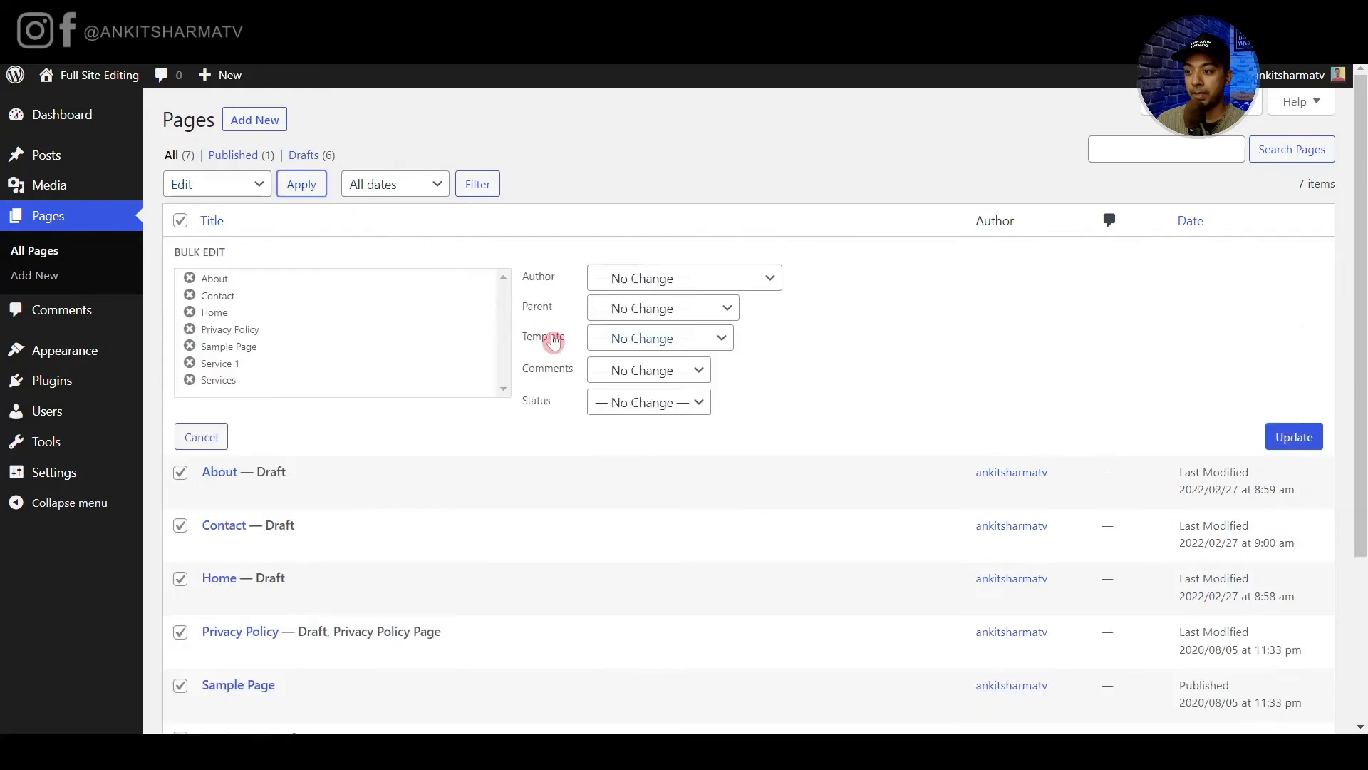
pyautogui.click(618, 402)
pyautogui.click(627, 443)
pyautogui.click(1263, 436)
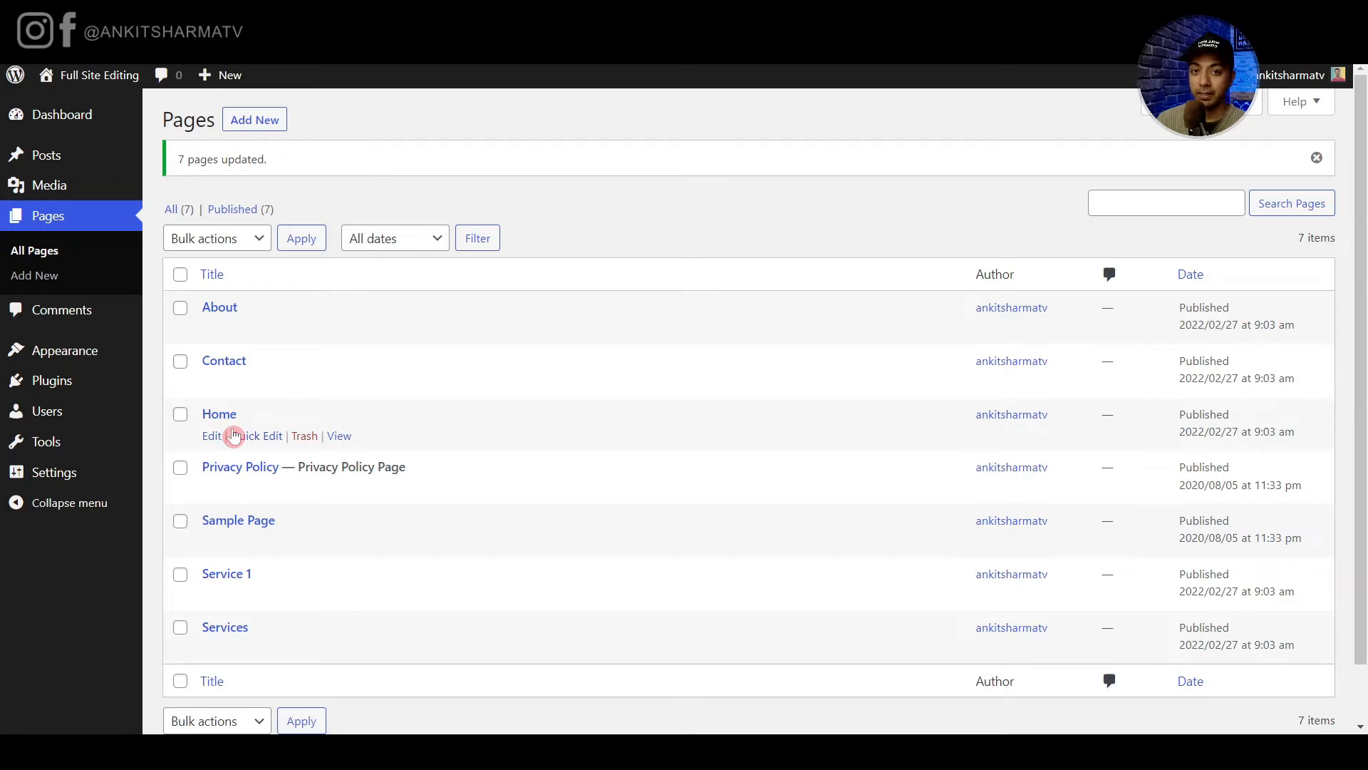
# Set the static page Home as the homepage in the reading settings, save, and view the live site.
pyautogui.moveTo(88, 473)
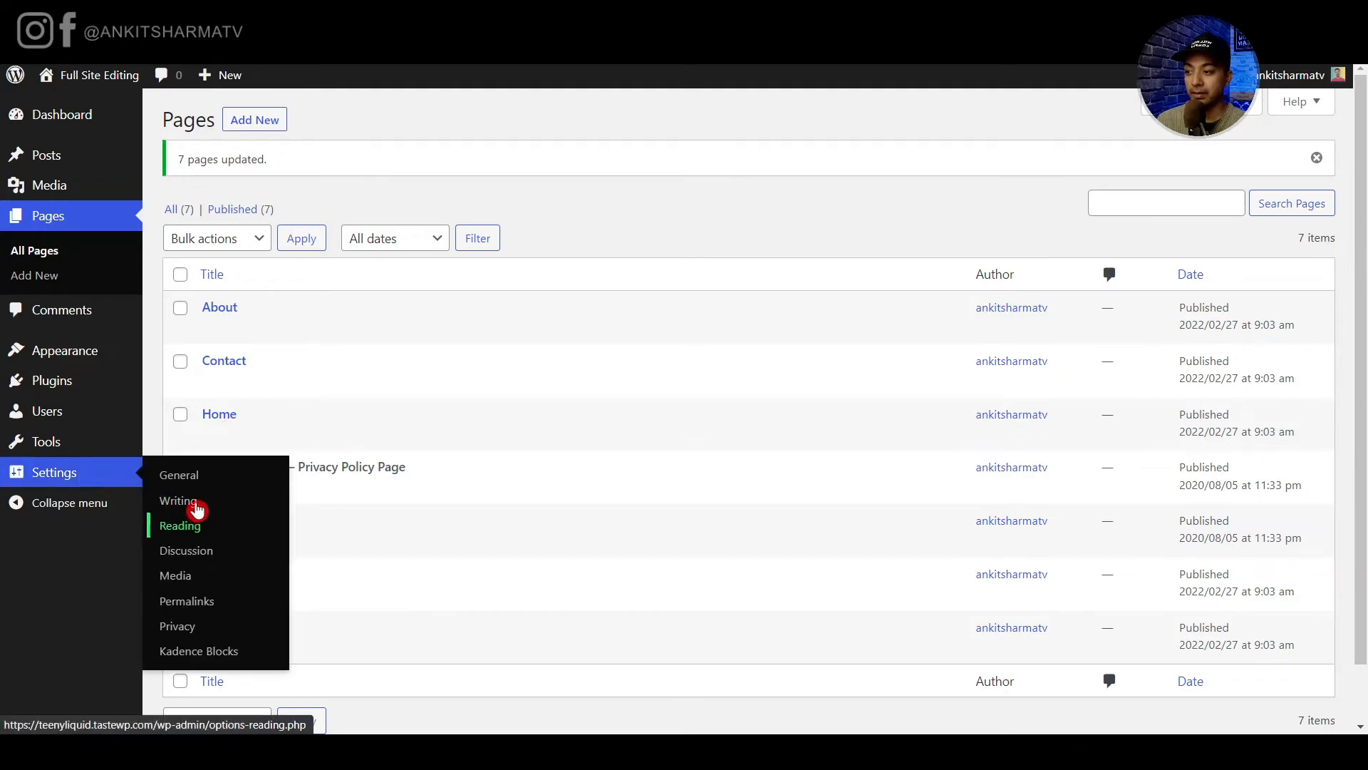
pyautogui.click(192, 523)
pyautogui.click(365, 195)
pyautogui.click(508, 245)
pyautogui.click(495, 316)
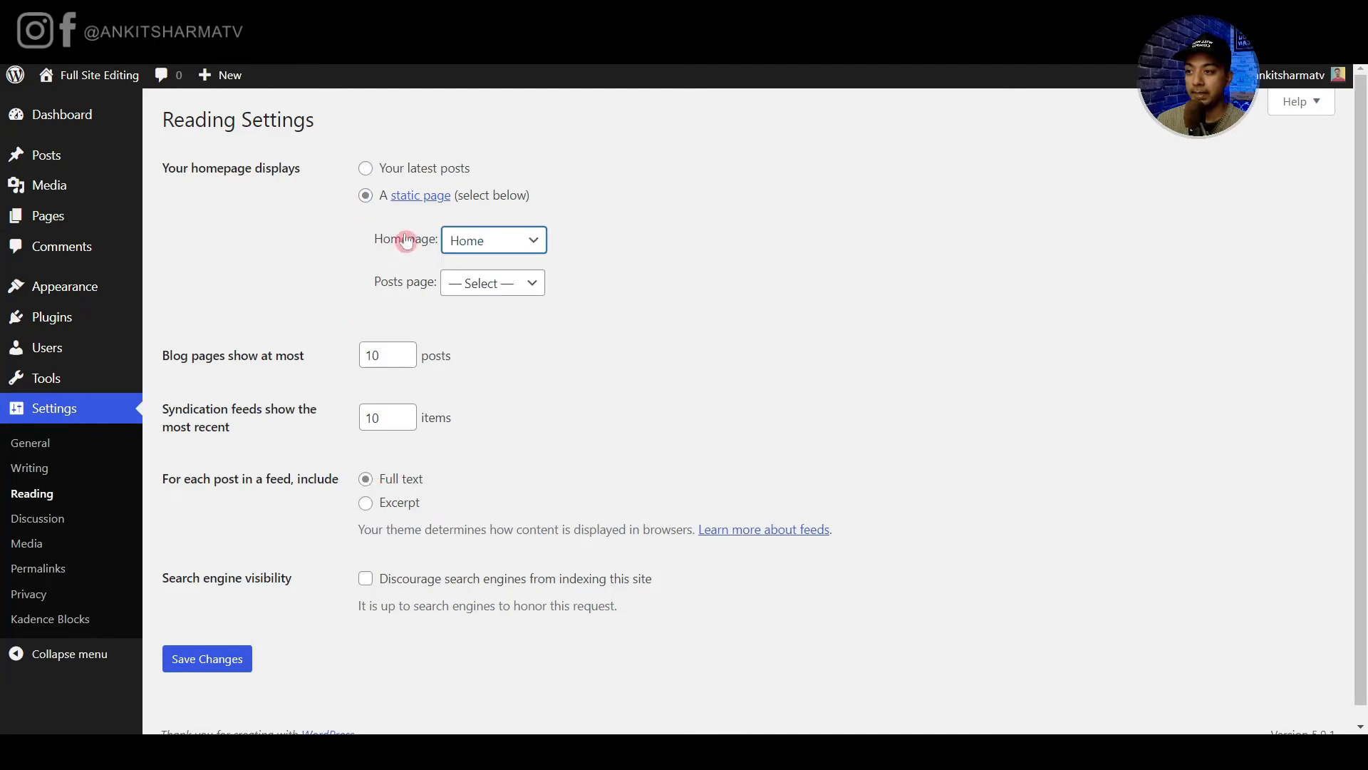
pyautogui.click(218, 657)
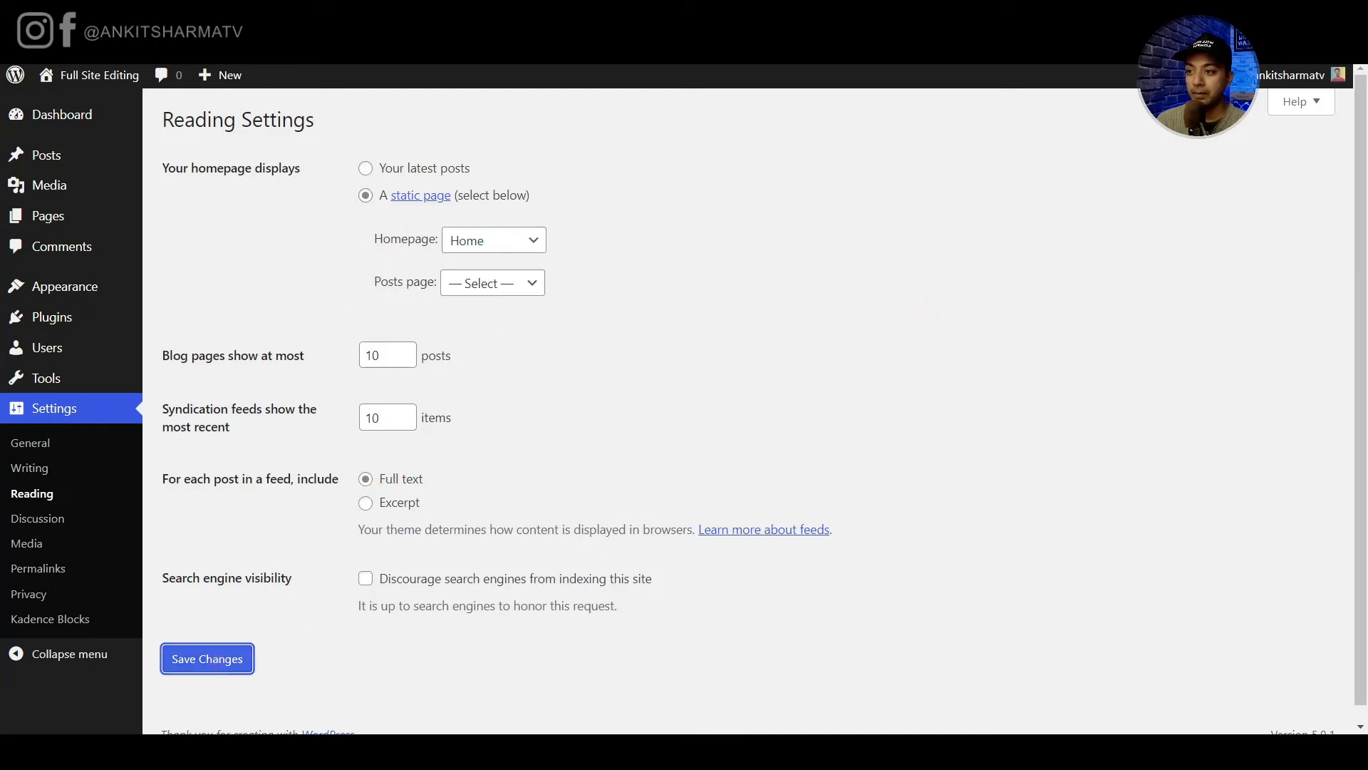
pyautogui.click(113, 77)
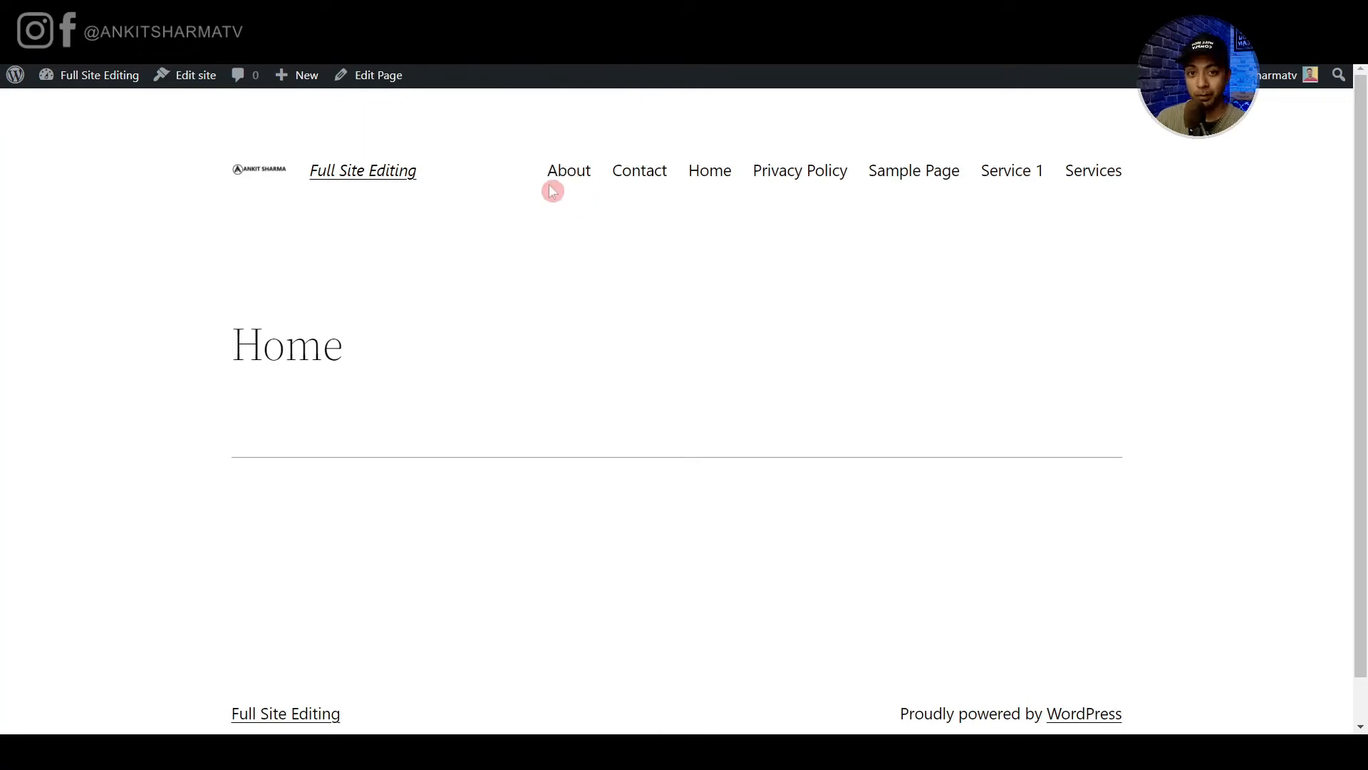
pyautogui.scroll(-1, 596, 333)
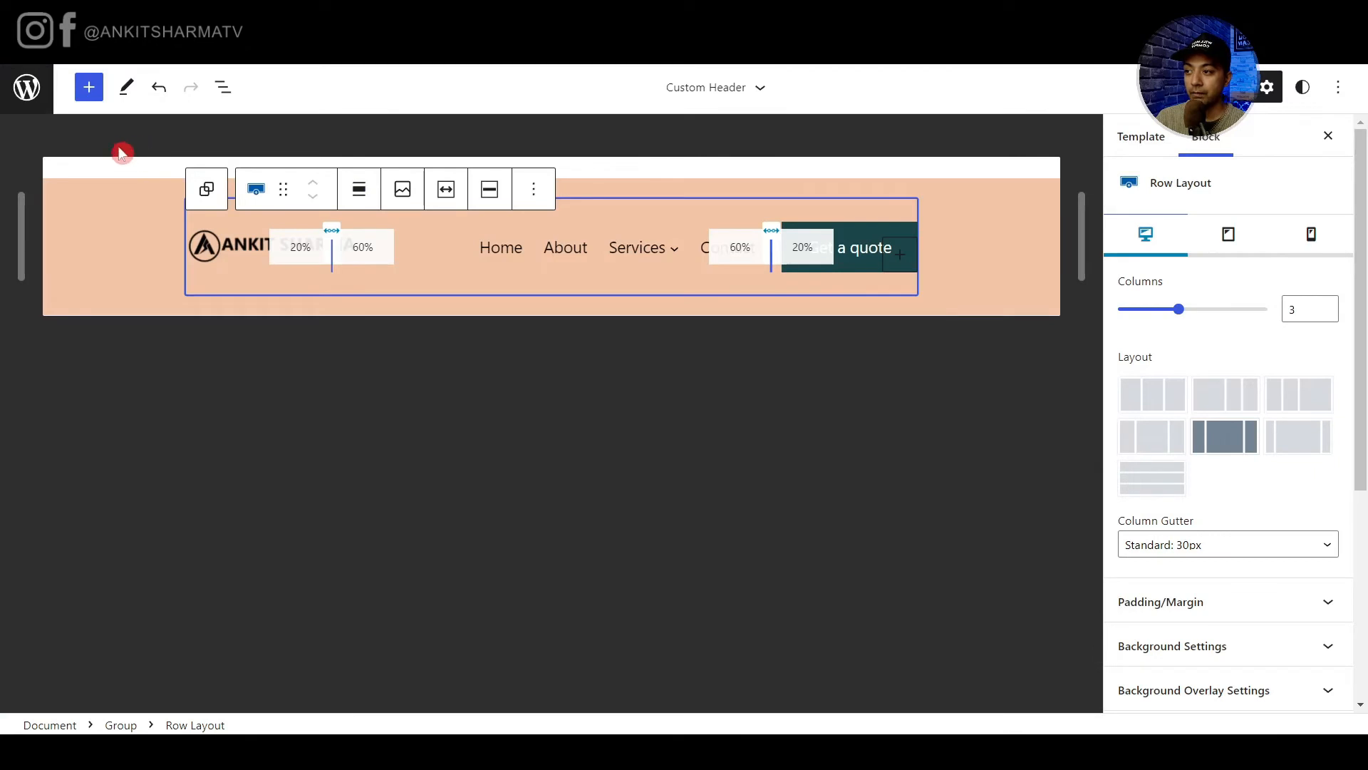
# Return to the site editor and create a template part named "Custom Footer" for the Footer area.
pyautogui.click(15, 104)
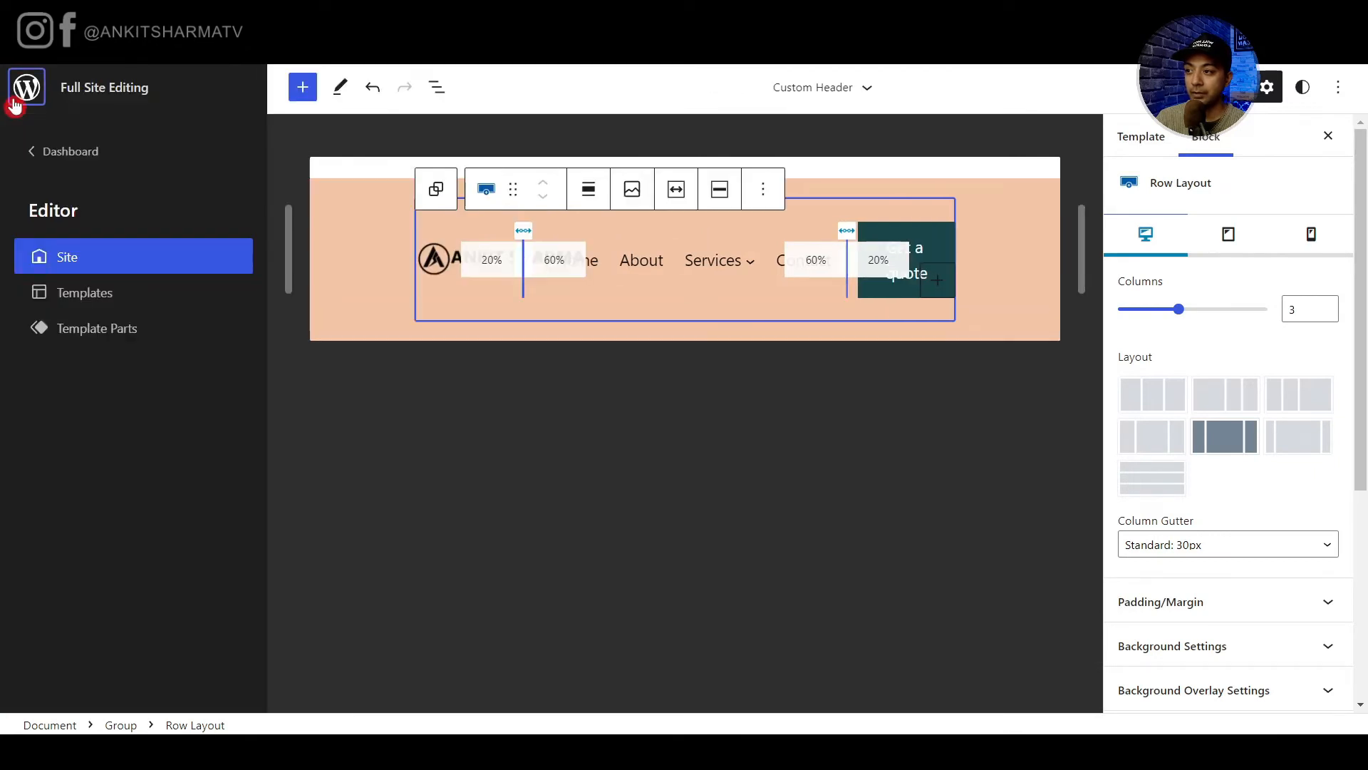
pyautogui.click(87, 340)
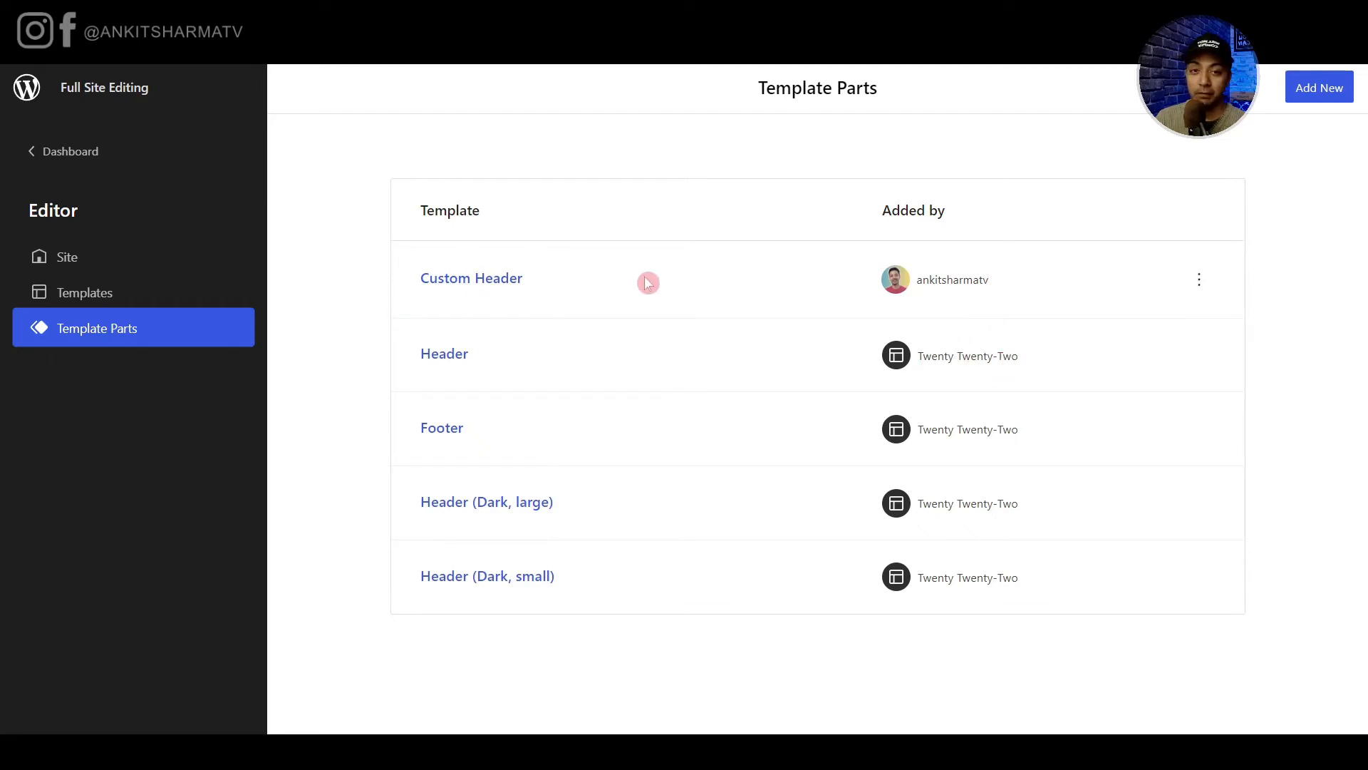
pyautogui.click(1319, 87)
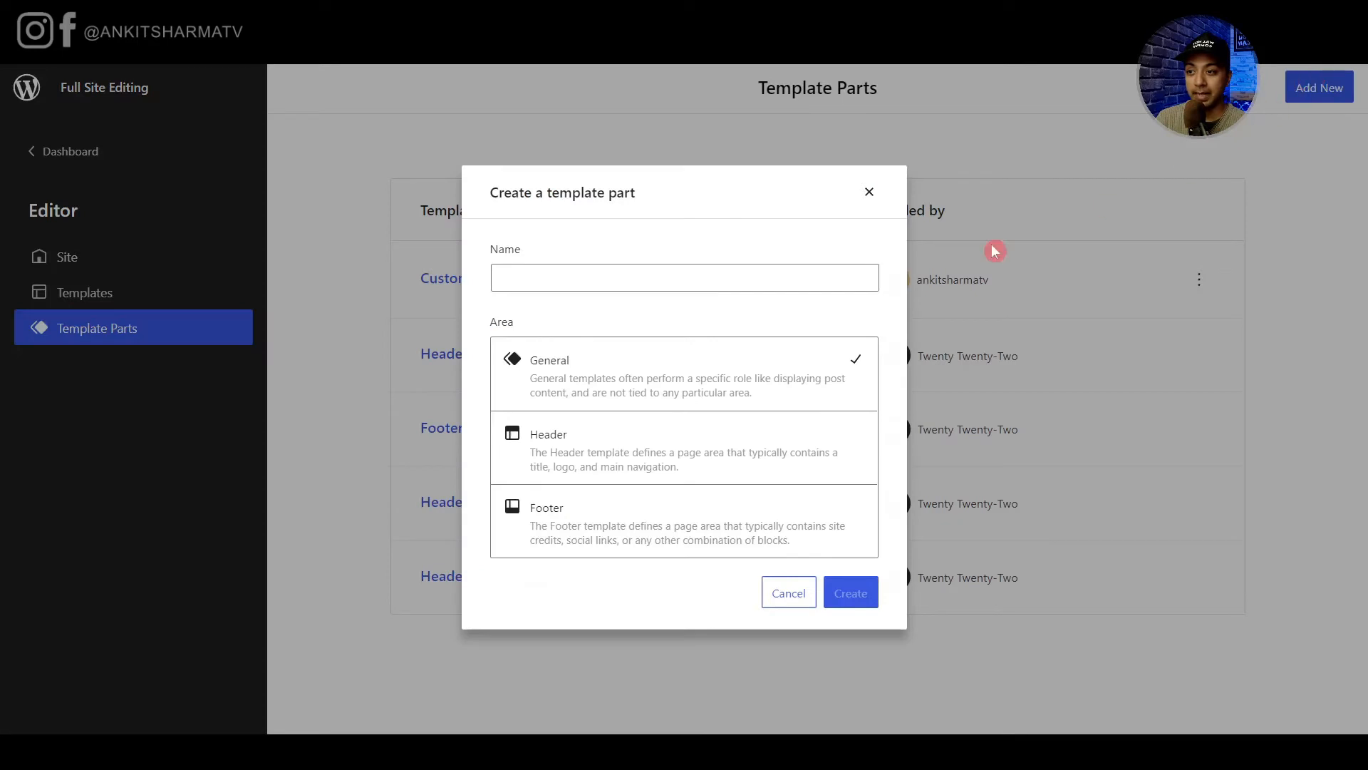
pyautogui.click(620, 278)
pyautogui.write('Custom Footer')
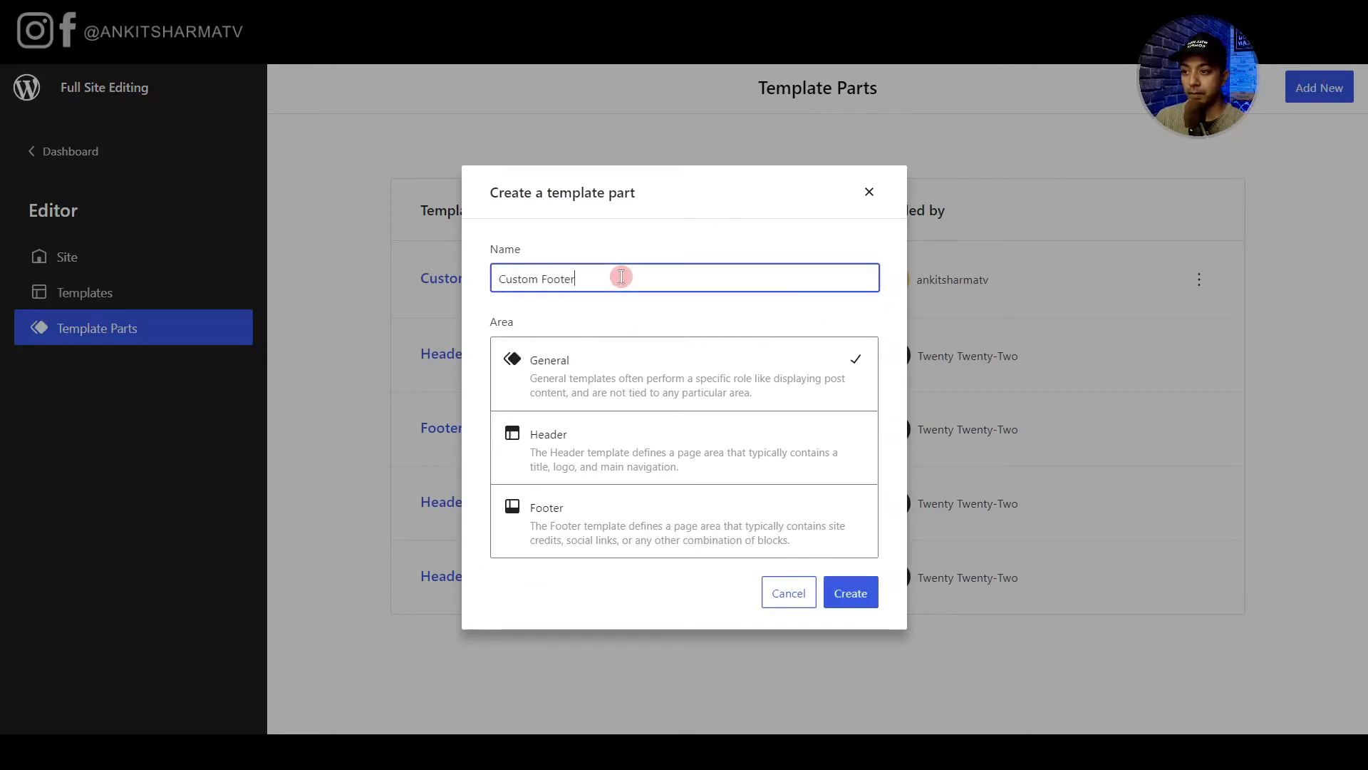
pyautogui.click(597, 507)
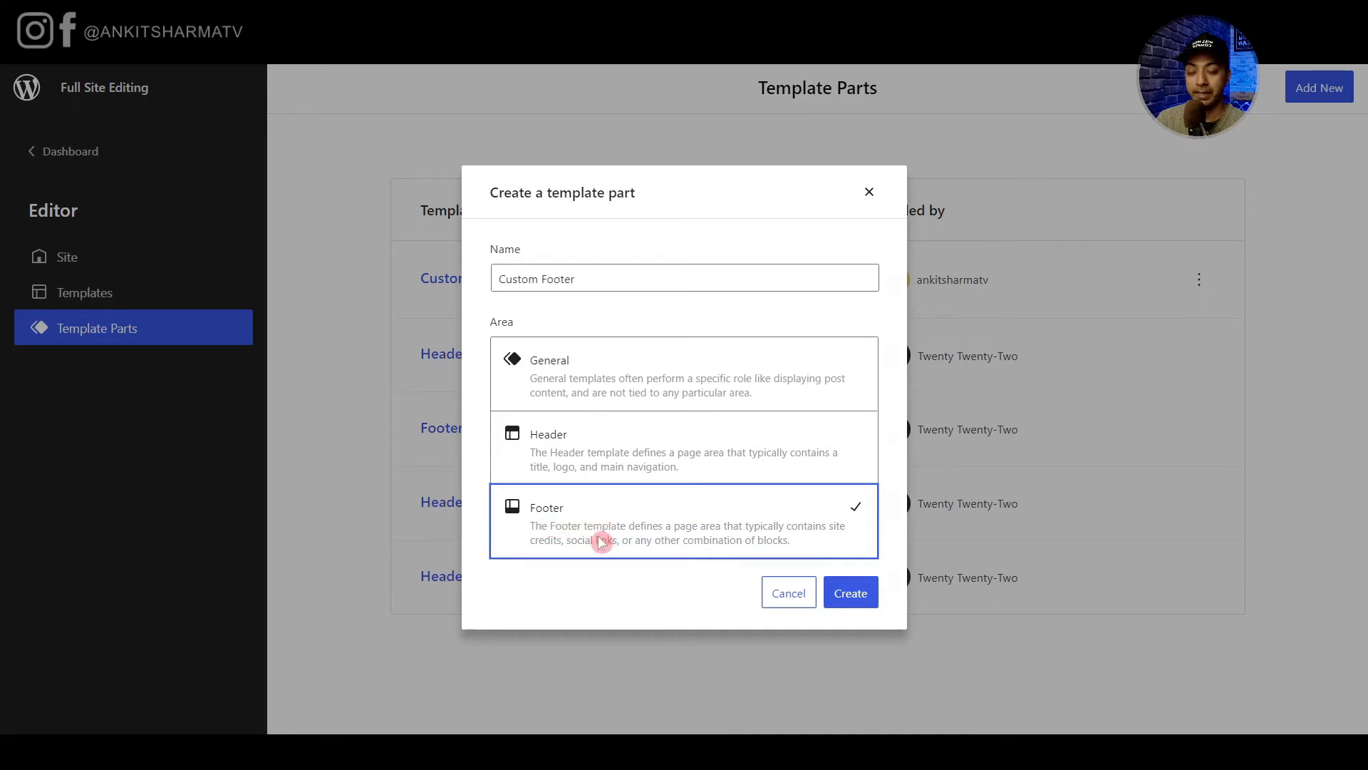
pyautogui.click(863, 601)
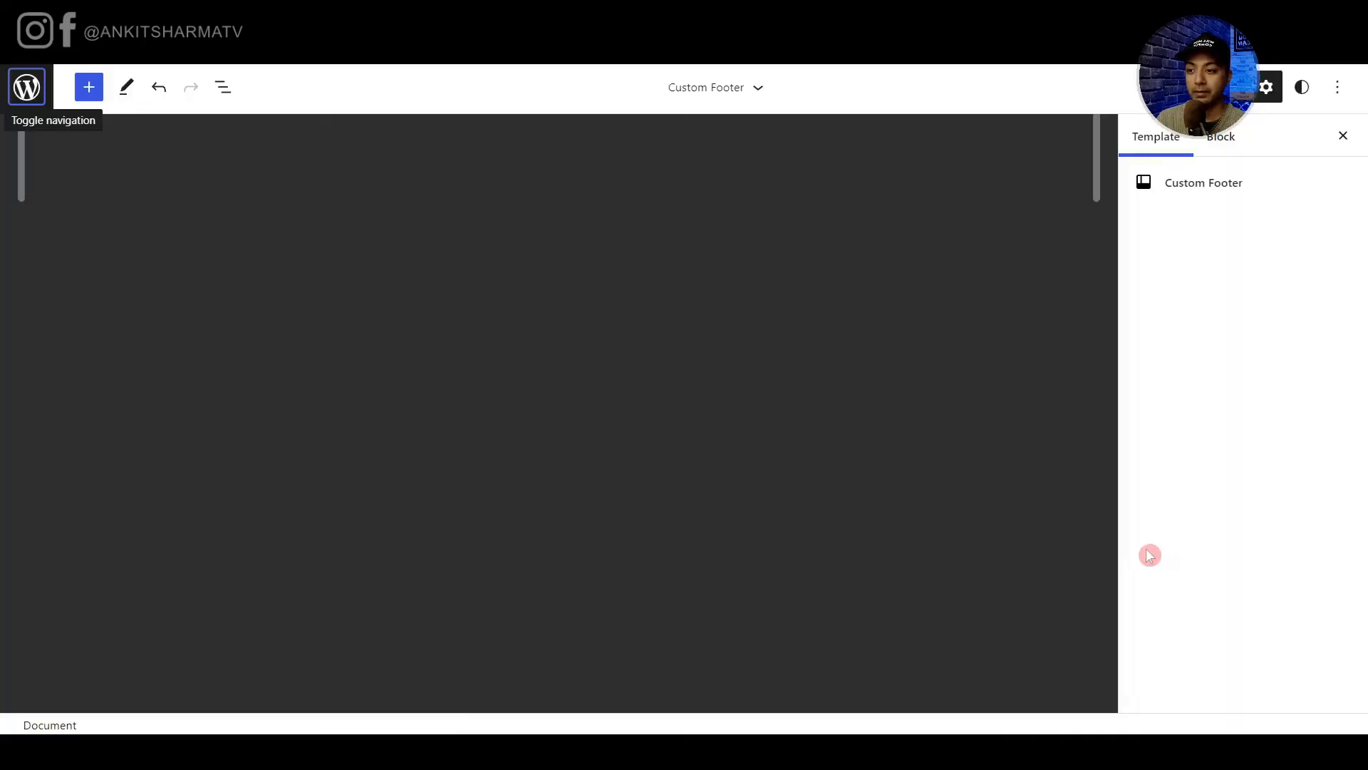
# Insert a Group block into the empty Custom Footer template part.
pyautogui.click(95, 100)
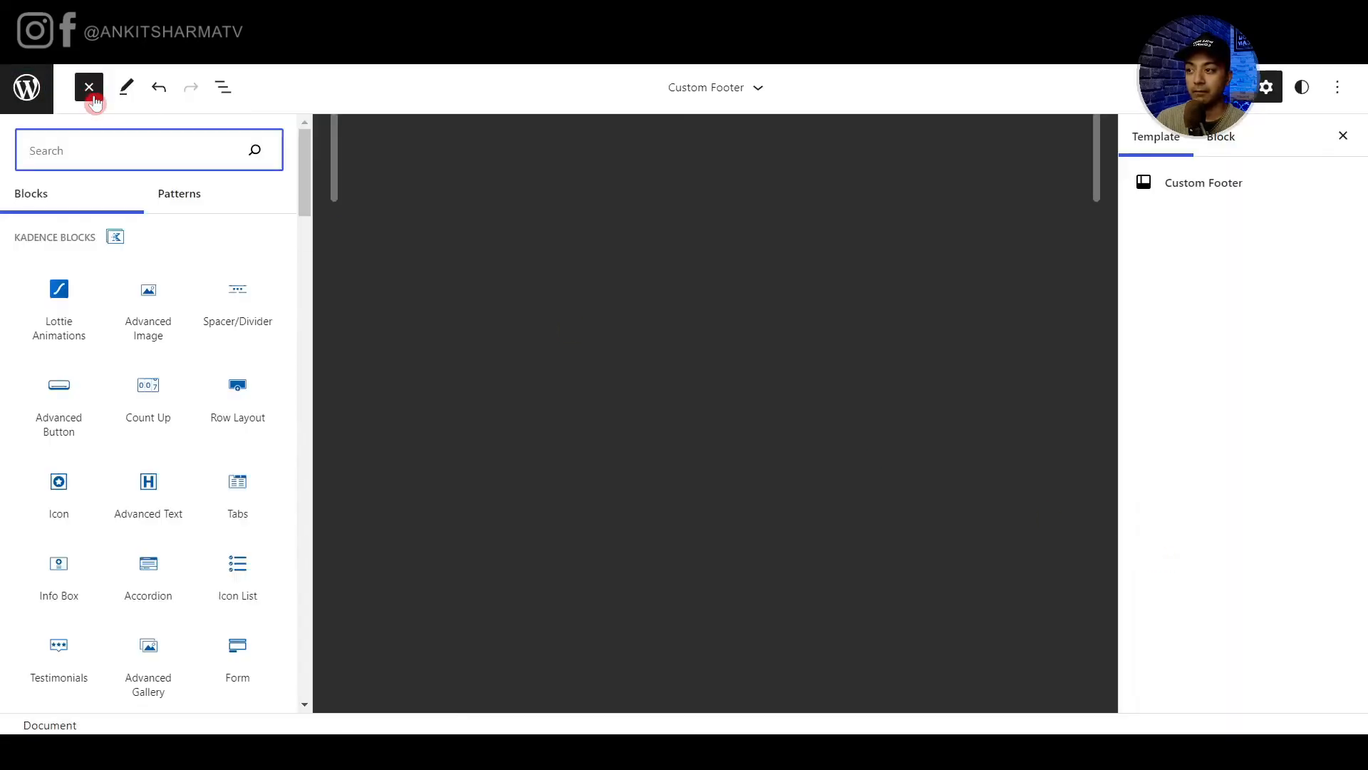
pyautogui.write('grou')
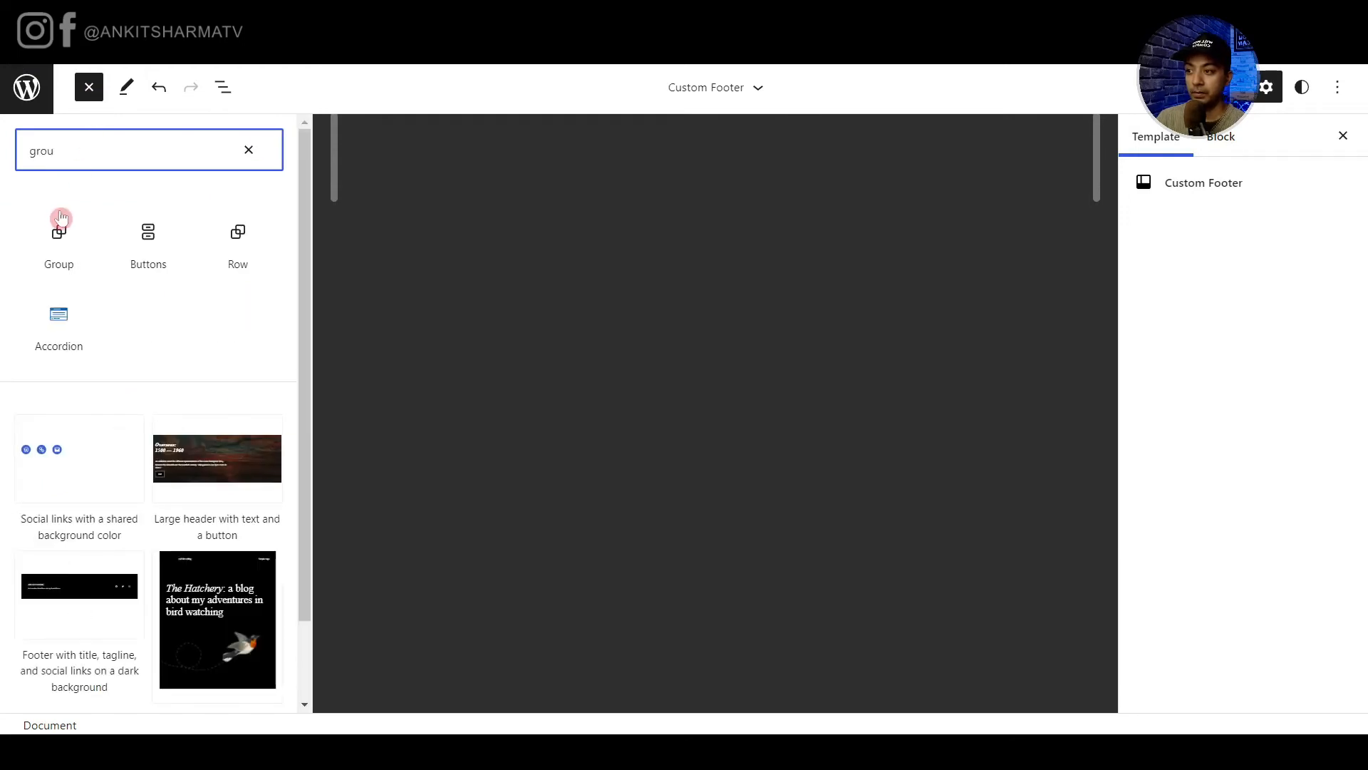
pyautogui.click(56, 235)
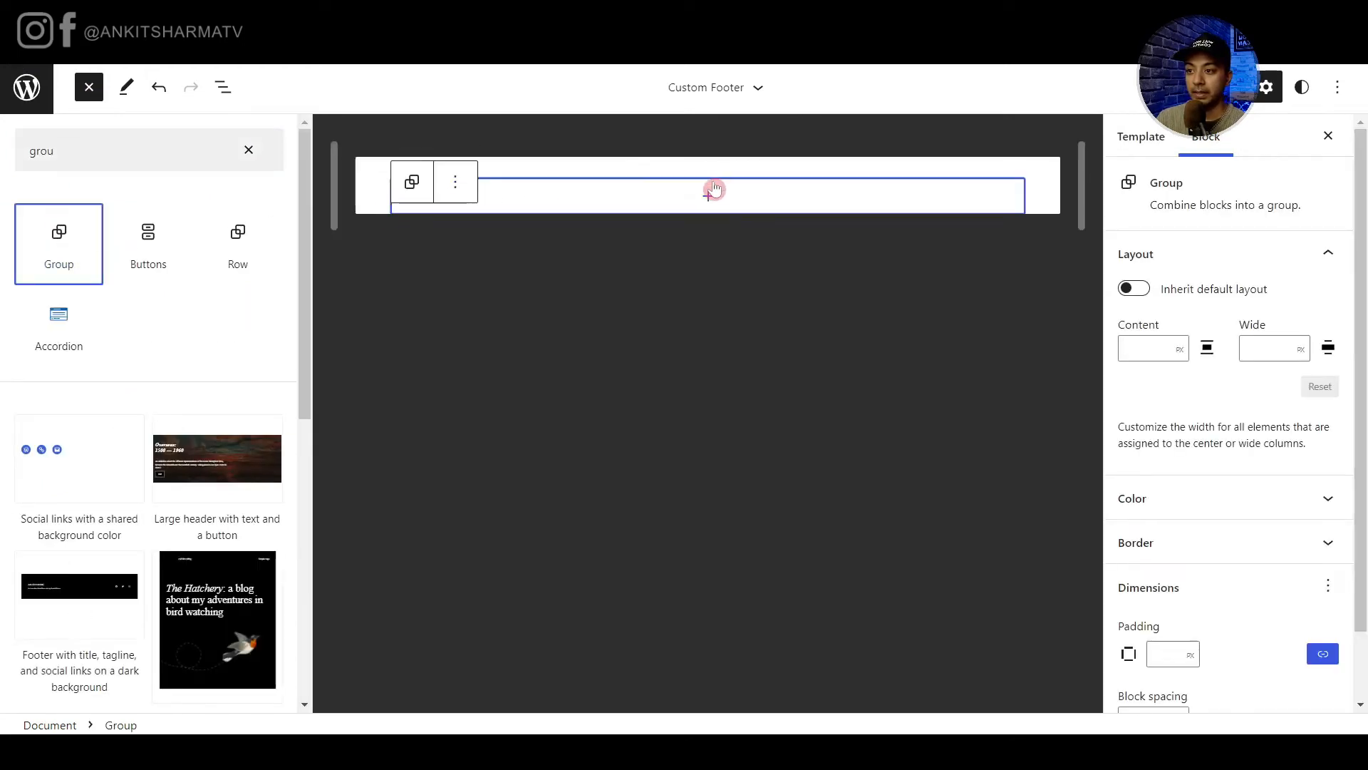
# Switch the footer group's layout widths to percent and set Wide to 100% and Content to 80%.
pyautogui.click(1180, 351)
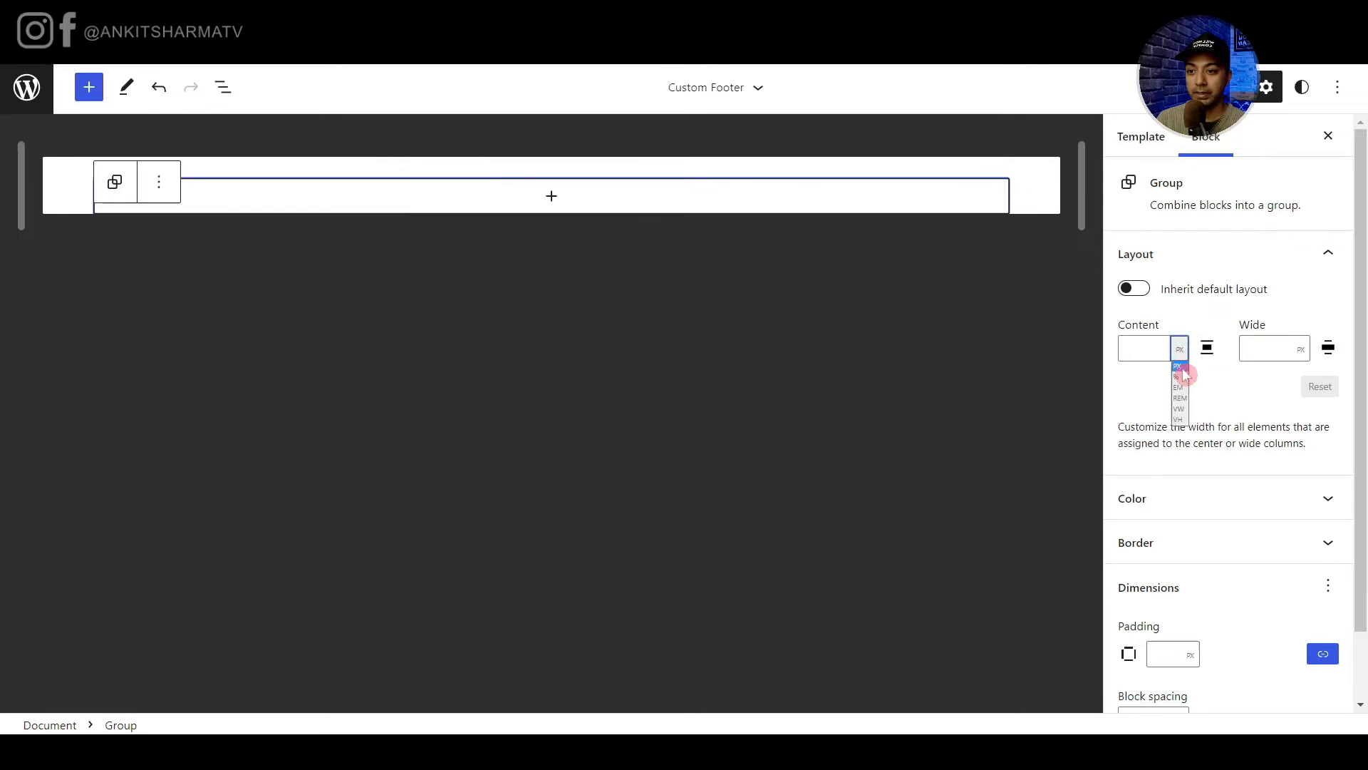
pyautogui.click(1182, 378)
pyautogui.click(1256, 351)
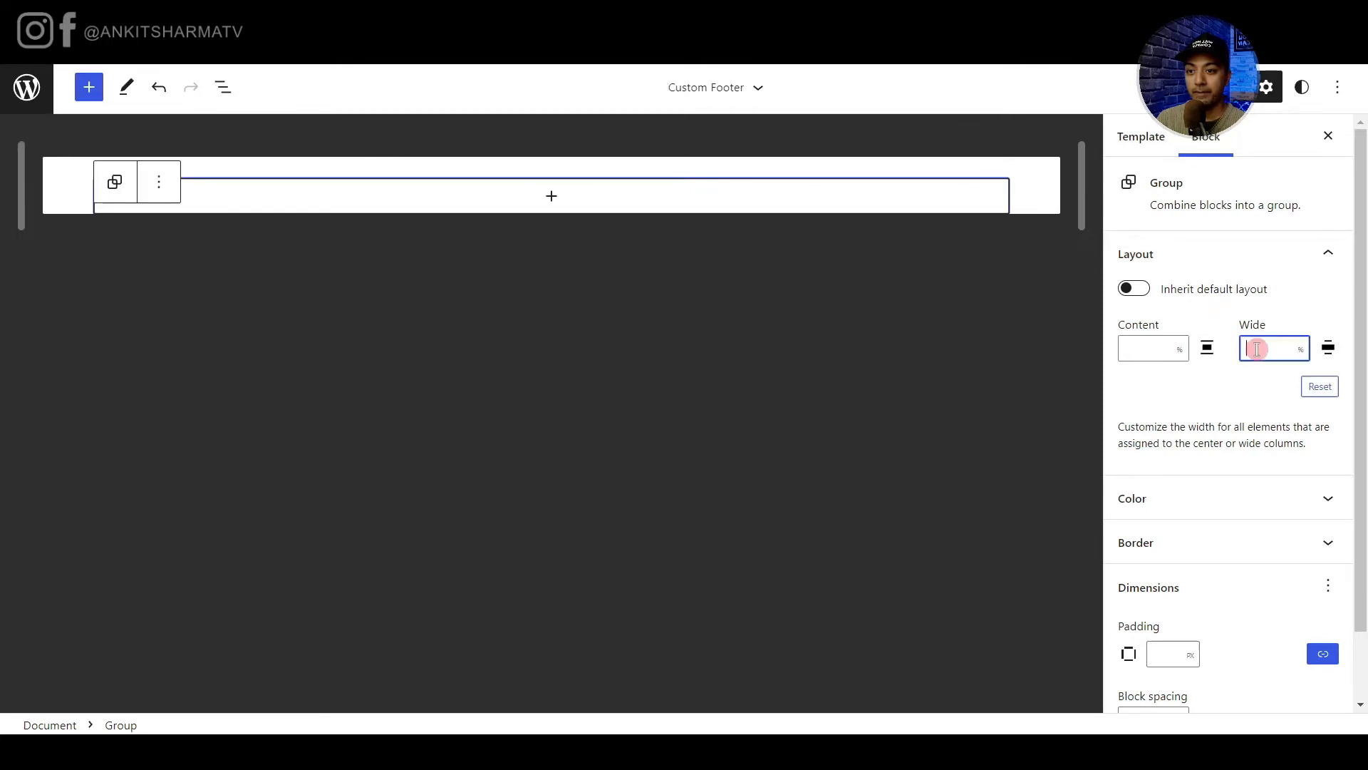
pyautogui.write('100')
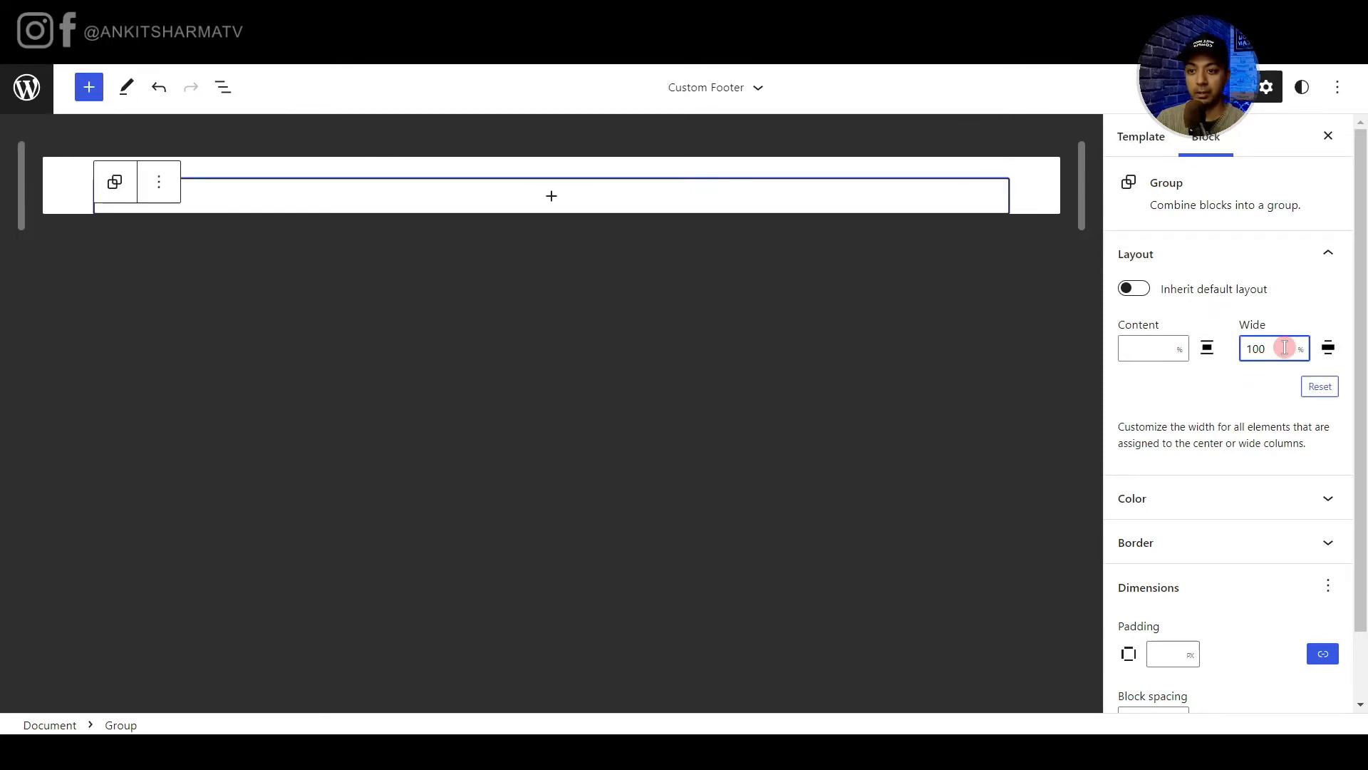
pyautogui.click(1141, 347)
pyautogui.write('80')
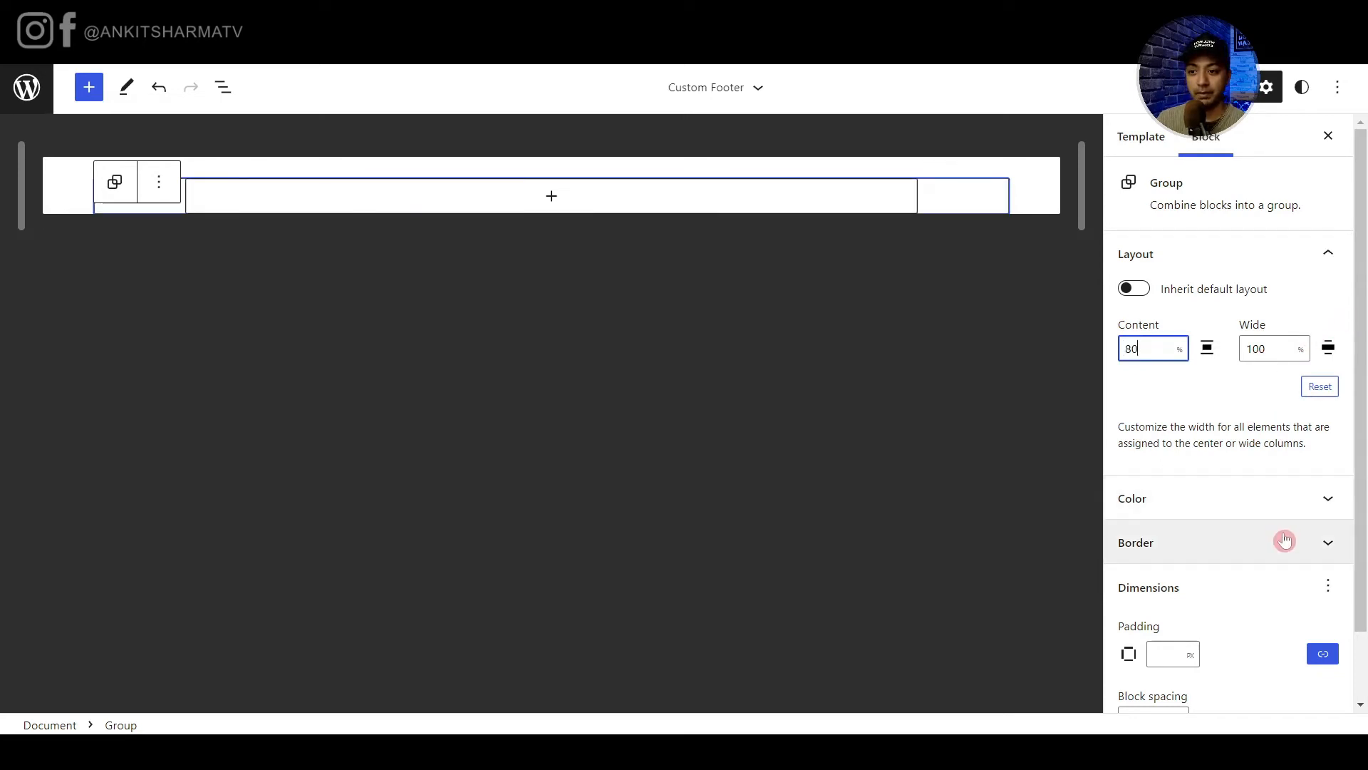
# Set the footer group's background to the theme's solid black, #000000.
pyautogui.click(1286, 503)
pyautogui.click(1252, 590)
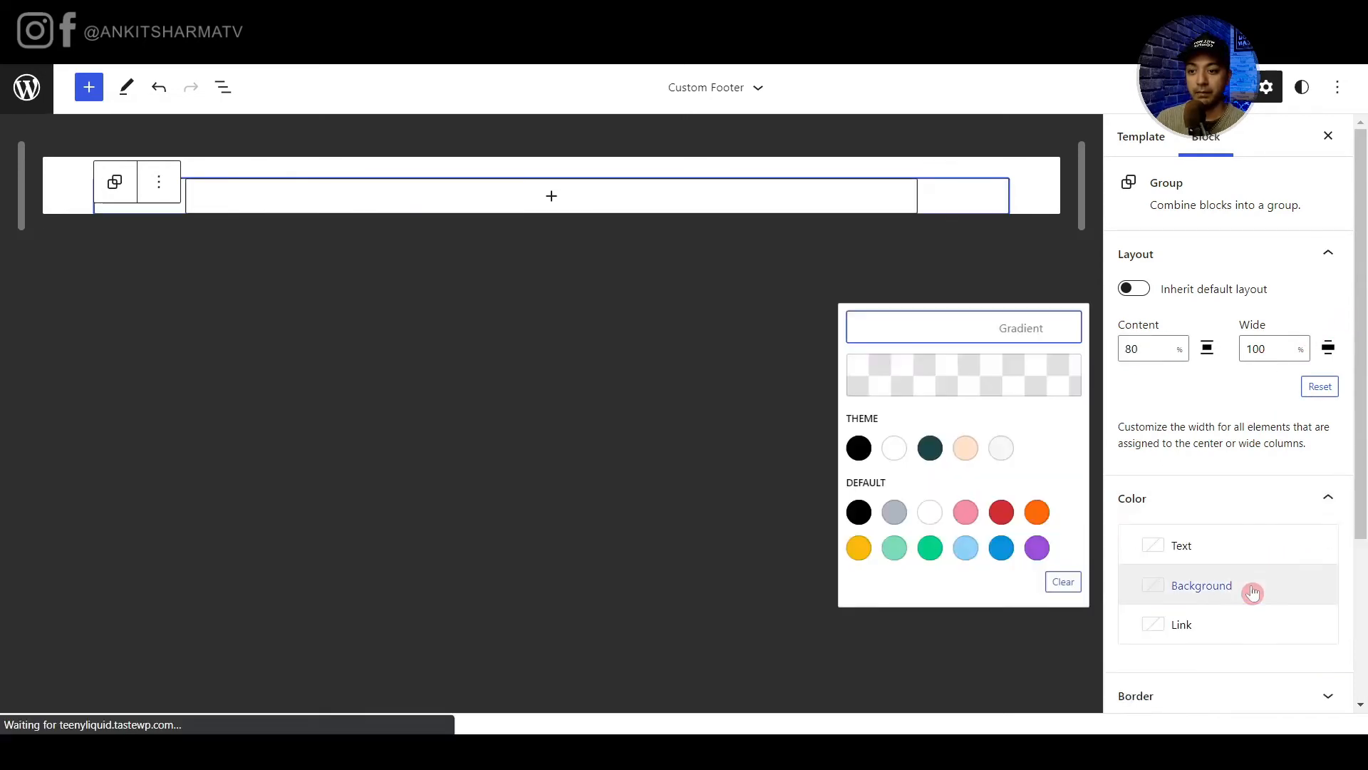
pyautogui.click(859, 447)
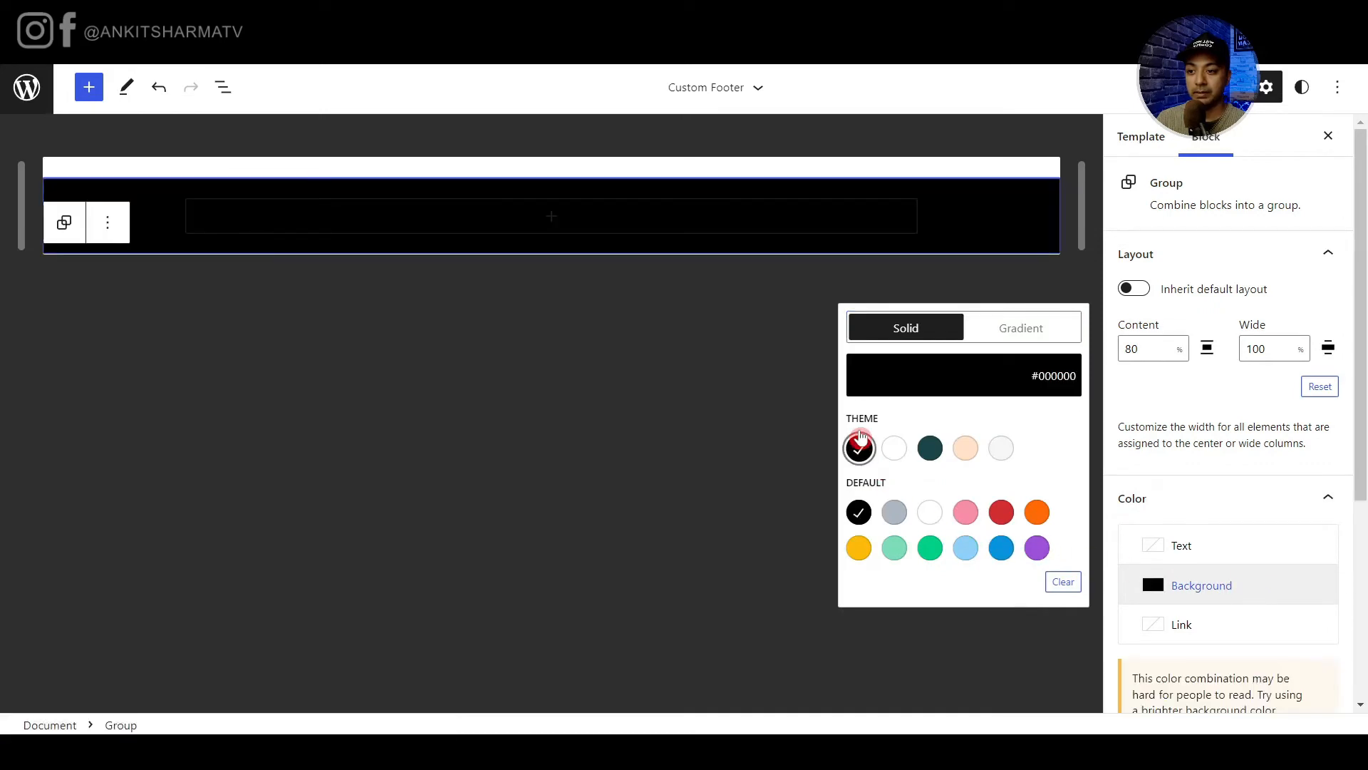
pyautogui.click(1139, 508)
pyautogui.click(1220, 500)
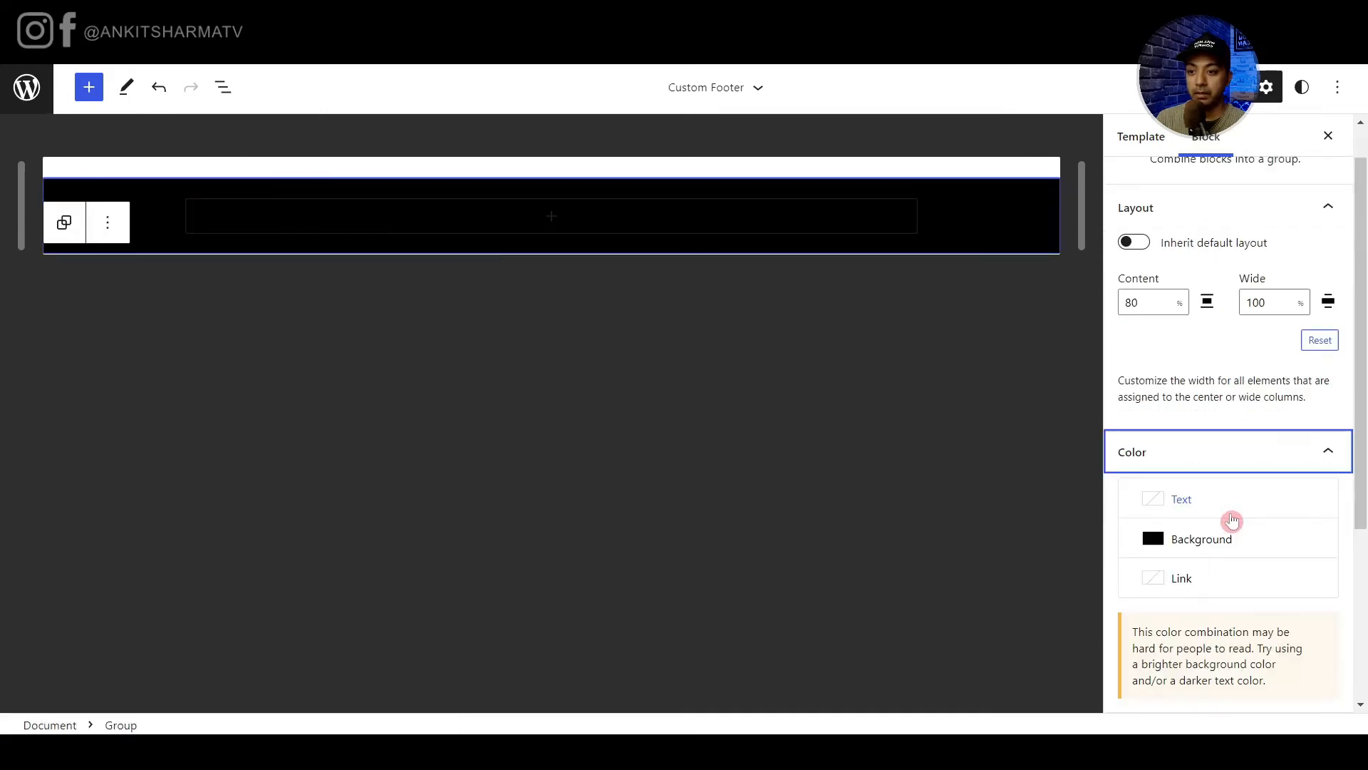
# Set the footer group's text color to white, #ffffff, and insert a Row Layout with three equal columns inside it.
pyautogui.click(1197, 507)
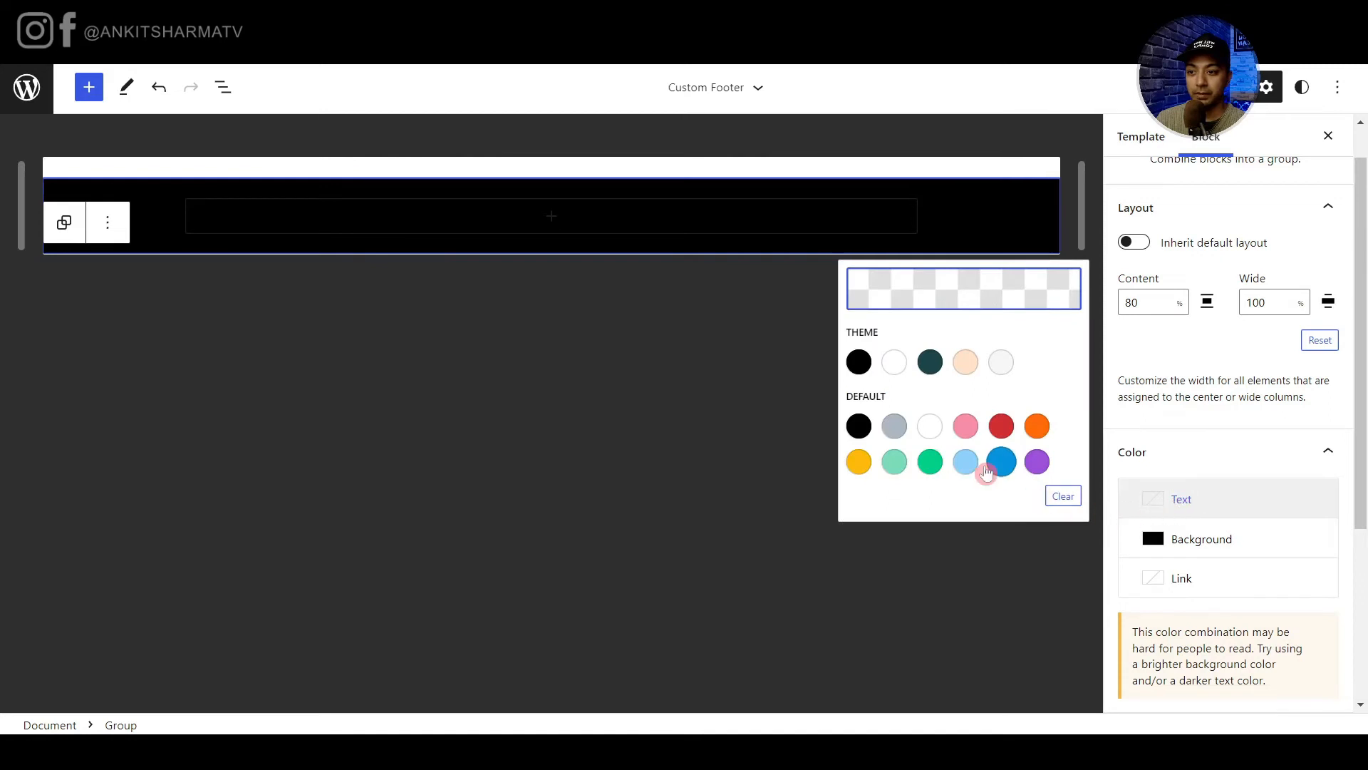
pyautogui.click(932, 428)
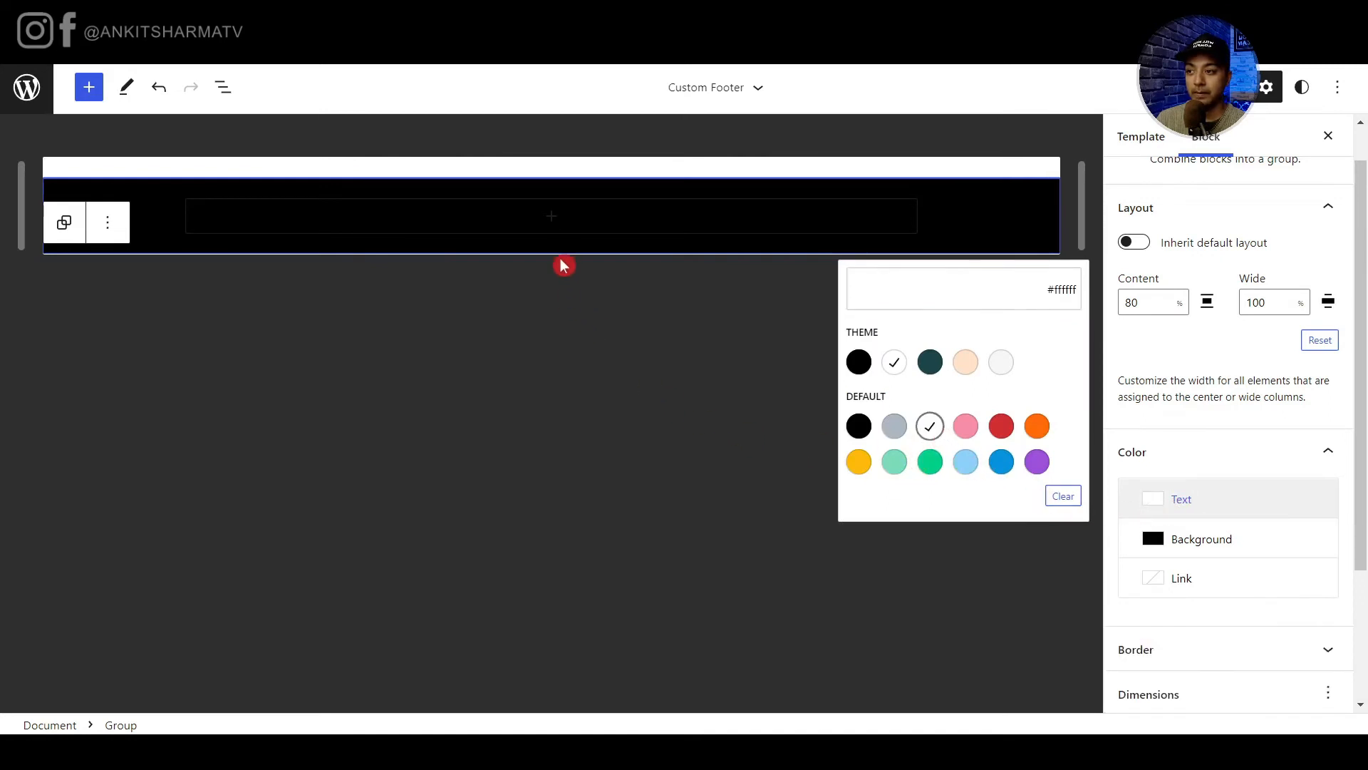
pyautogui.click(552, 219)
pyautogui.write('row')
pyautogui.click(552, 345)
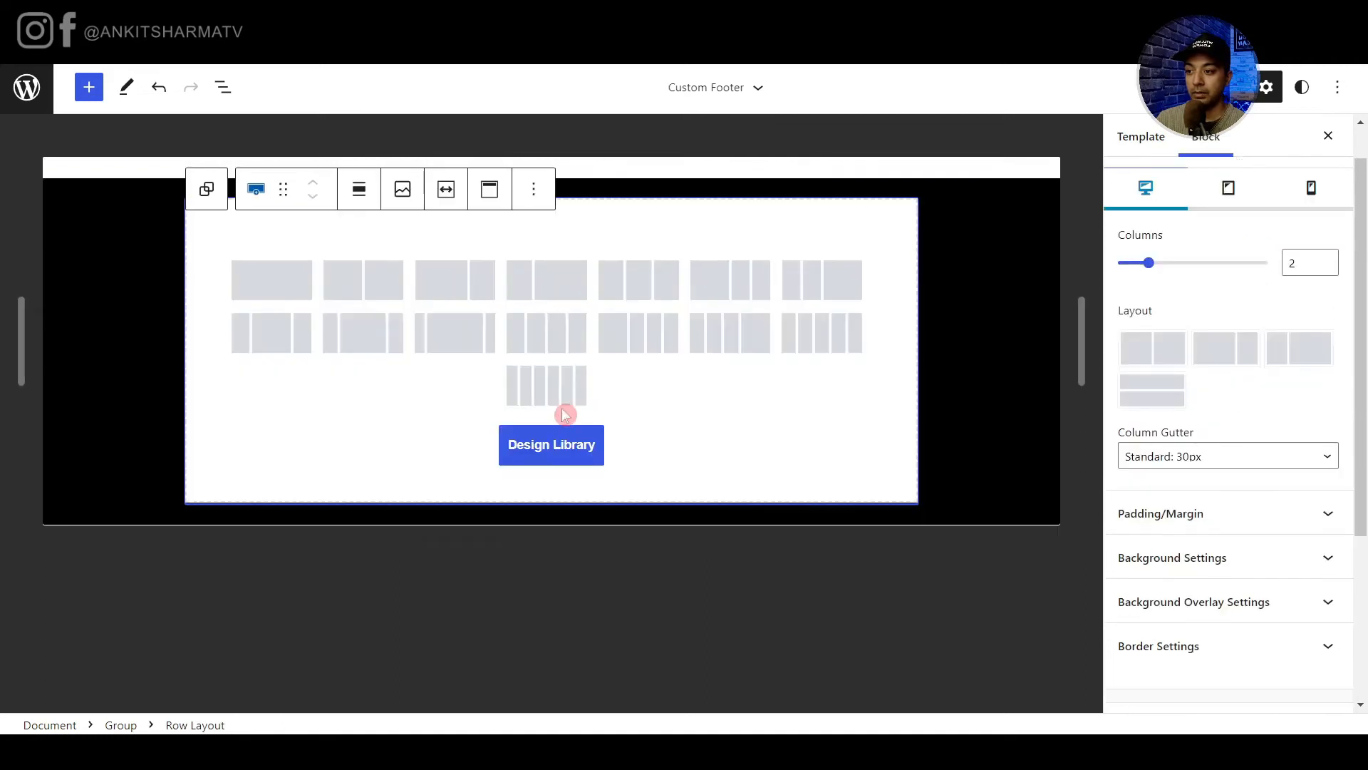
pyautogui.click(656, 284)
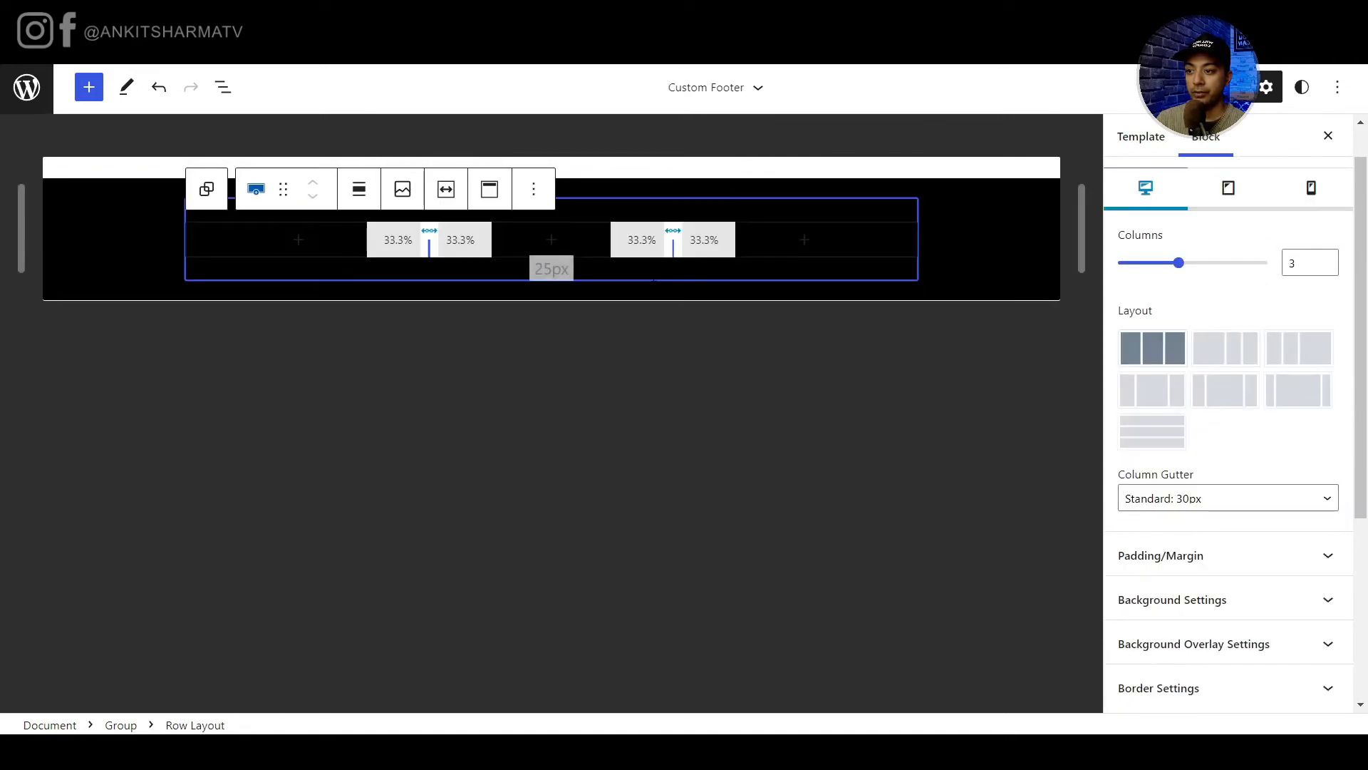
# Add an Advanced Text block to the row's first column as an H4 heading reading "About Us".
pyautogui.click(303, 241)
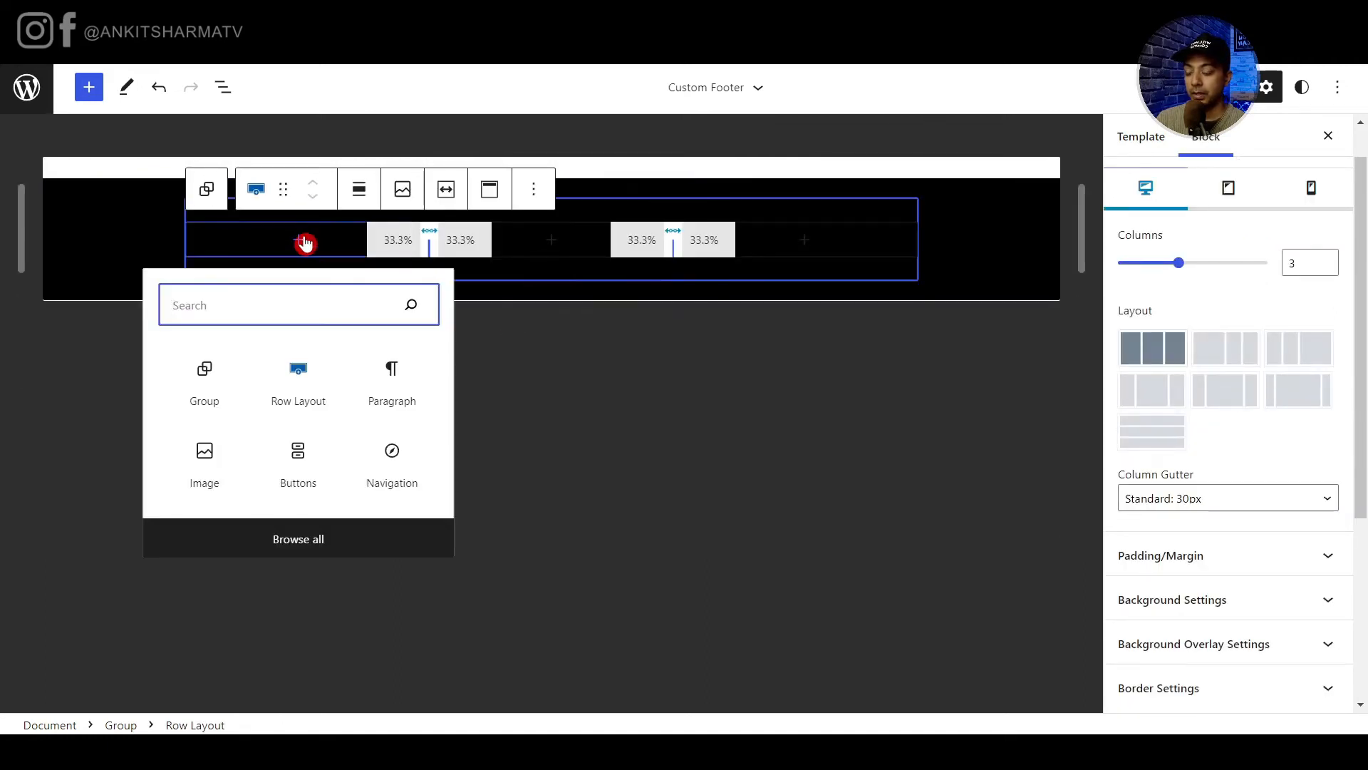
pyautogui.write('head')
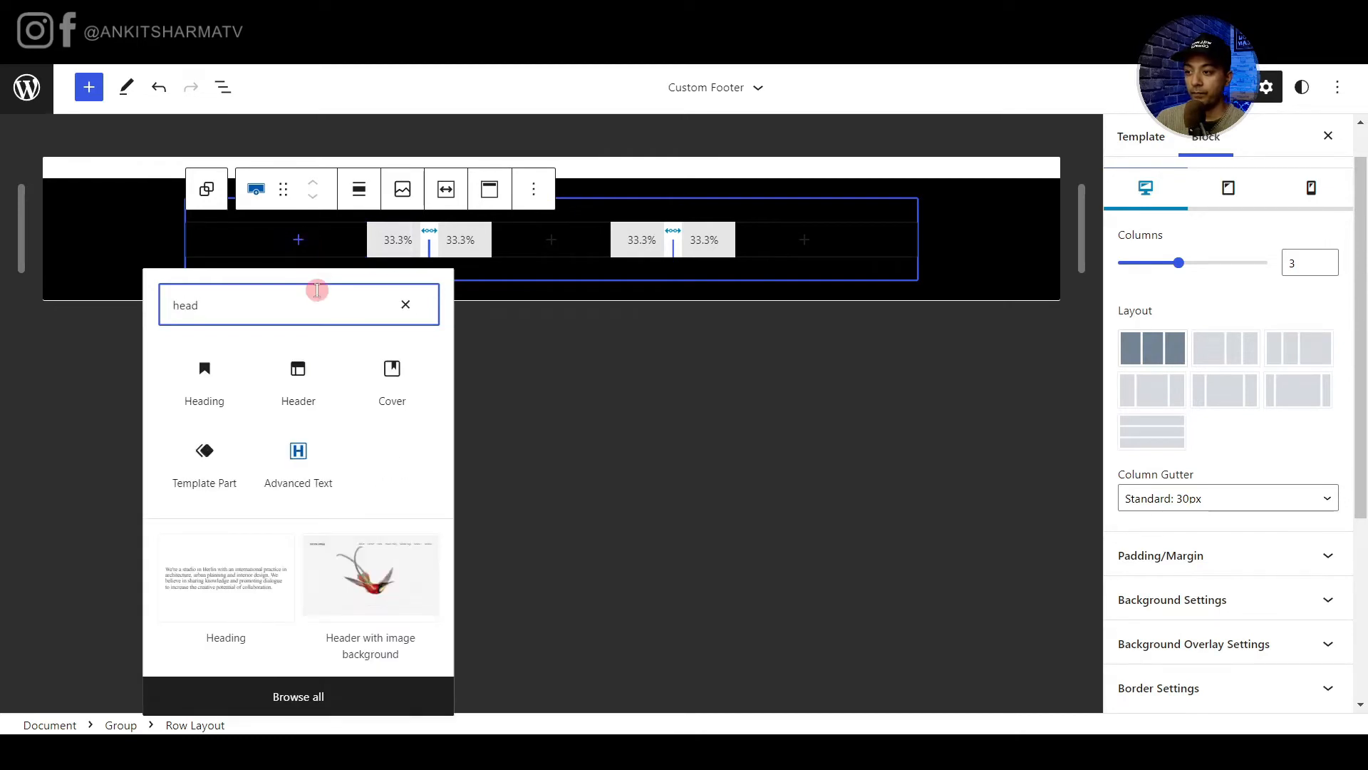
pyautogui.click(303, 474)
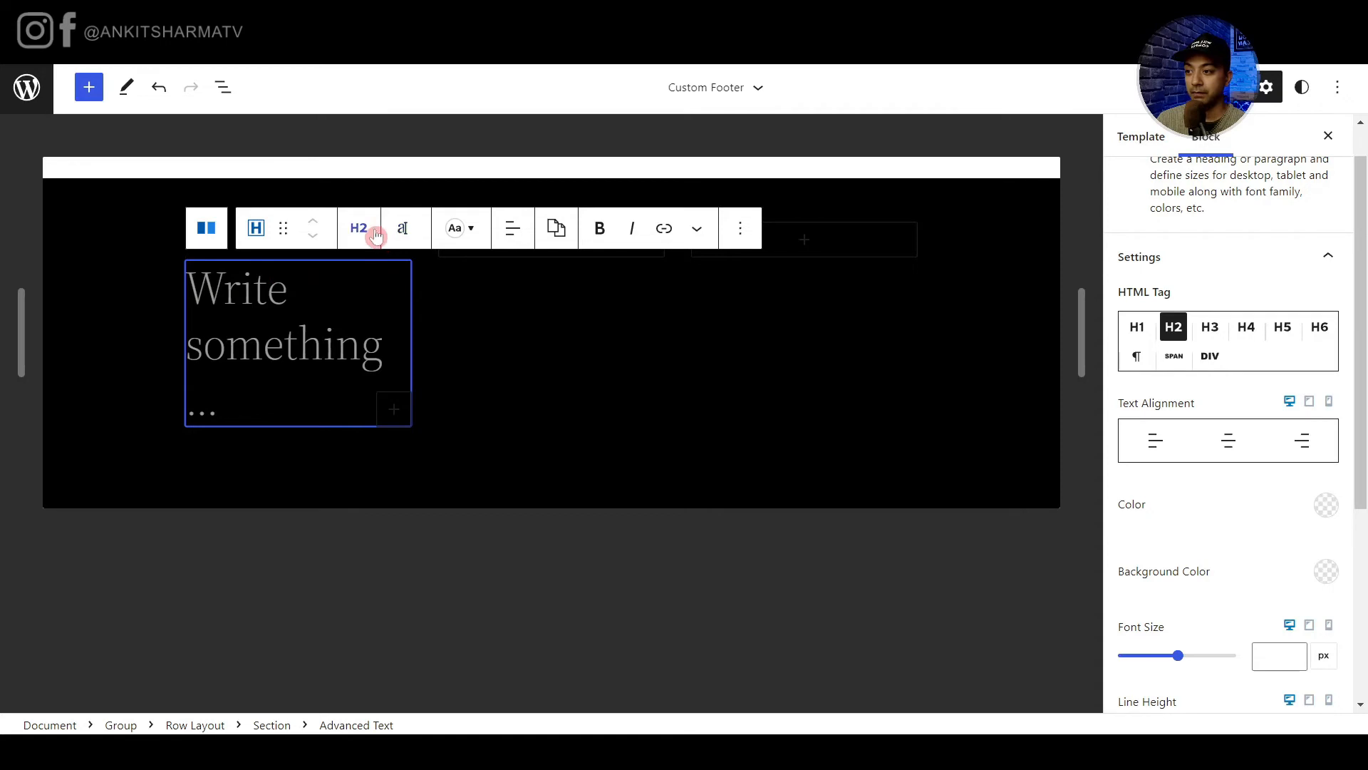
pyautogui.click(375, 235)
pyautogui.click(366, 401)
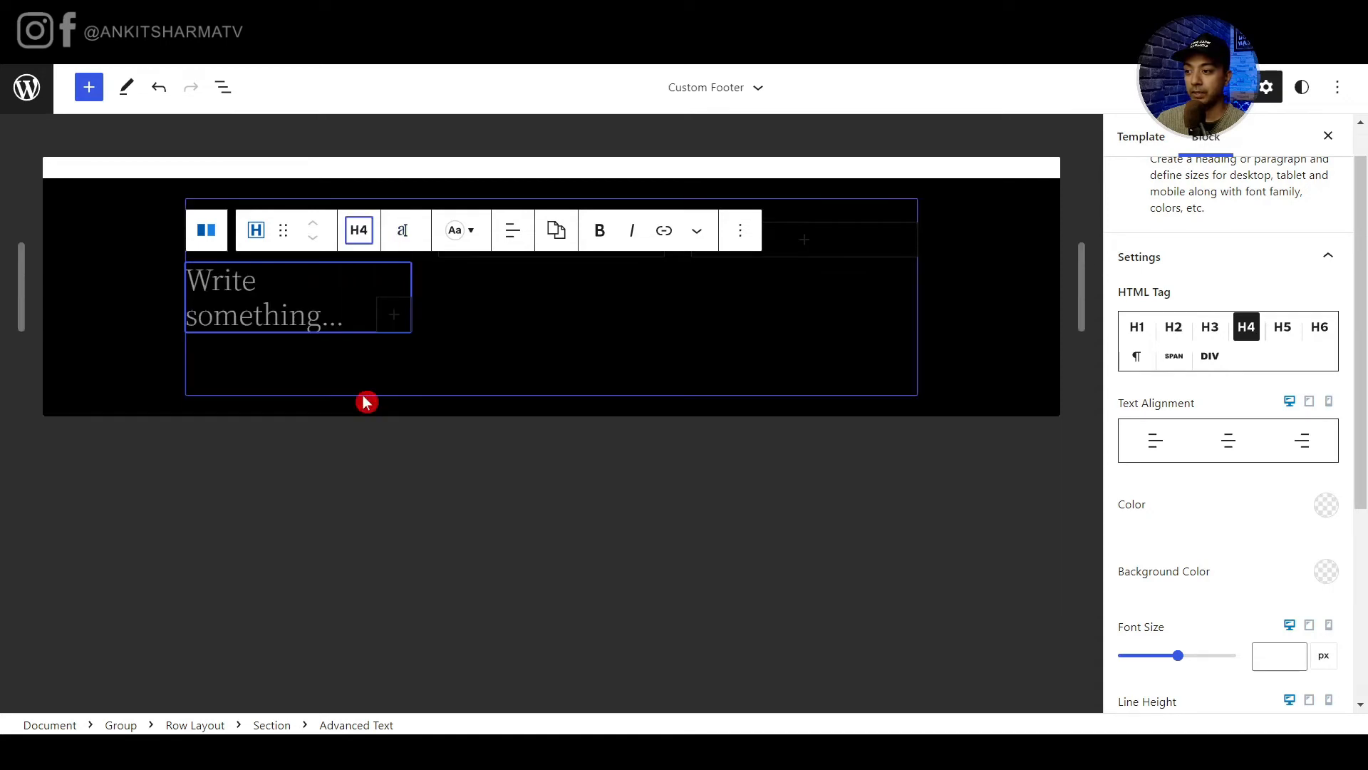
pyautogui.write('About Us')
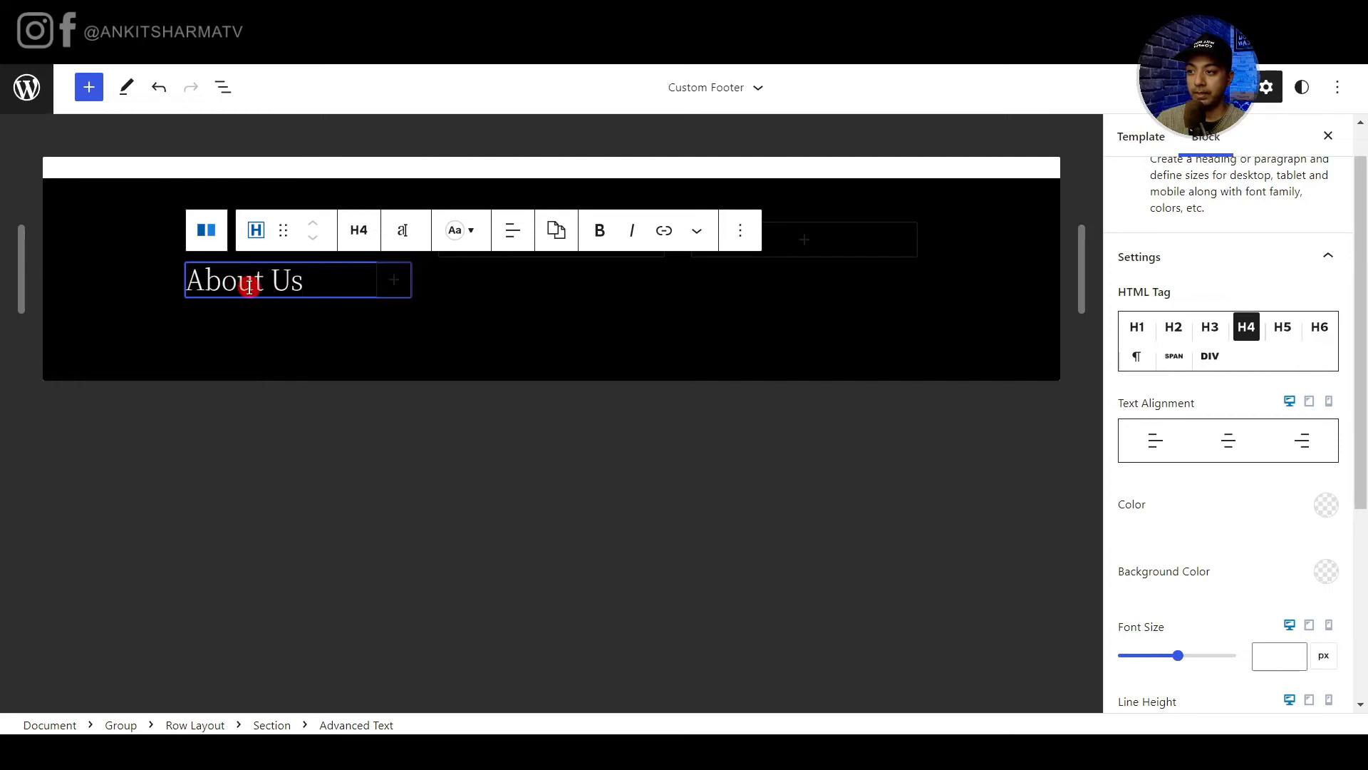
# Set the About Us heading's text color to white and its font size to 20 px.
pyautogui.click(1230, 440)
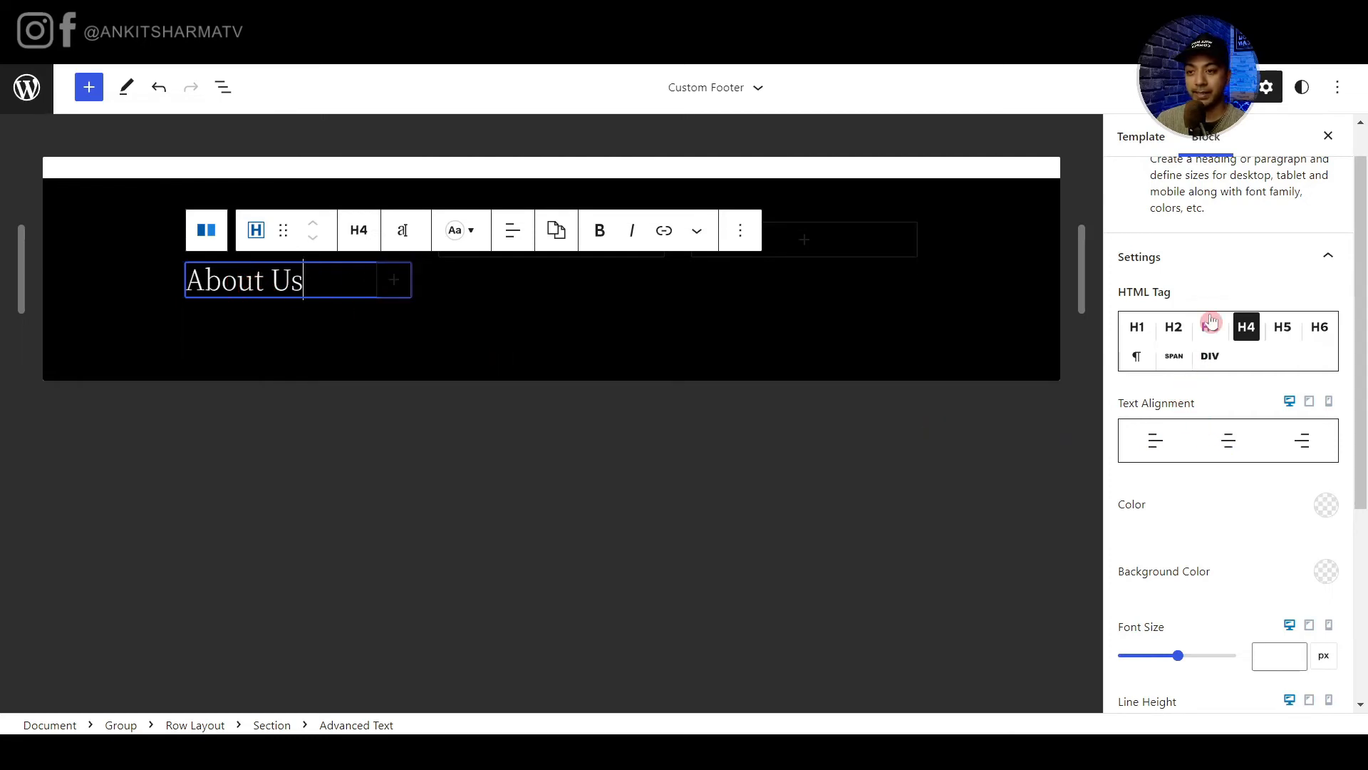
pyautogui.click(1326, 504)
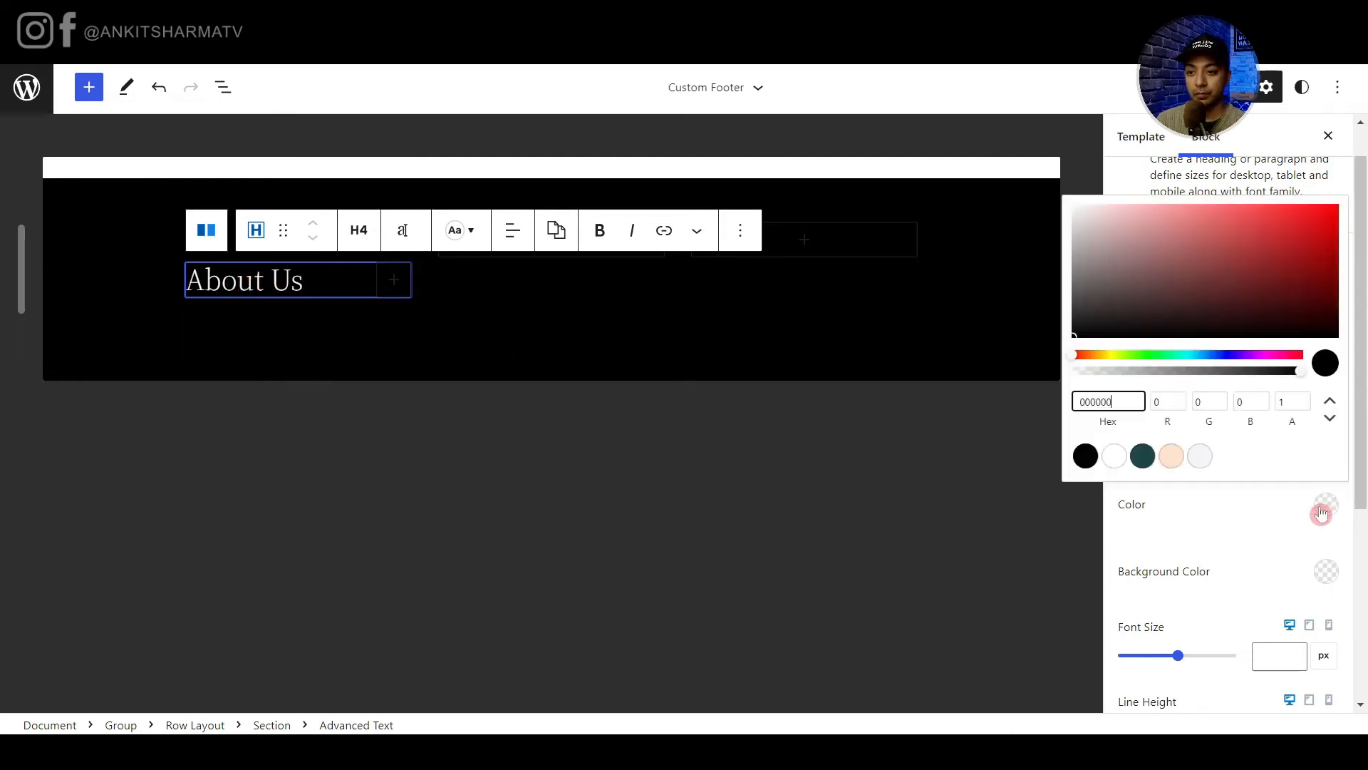
pyautogui.click(1099, 455)
pyautogui.click(1197, 569)
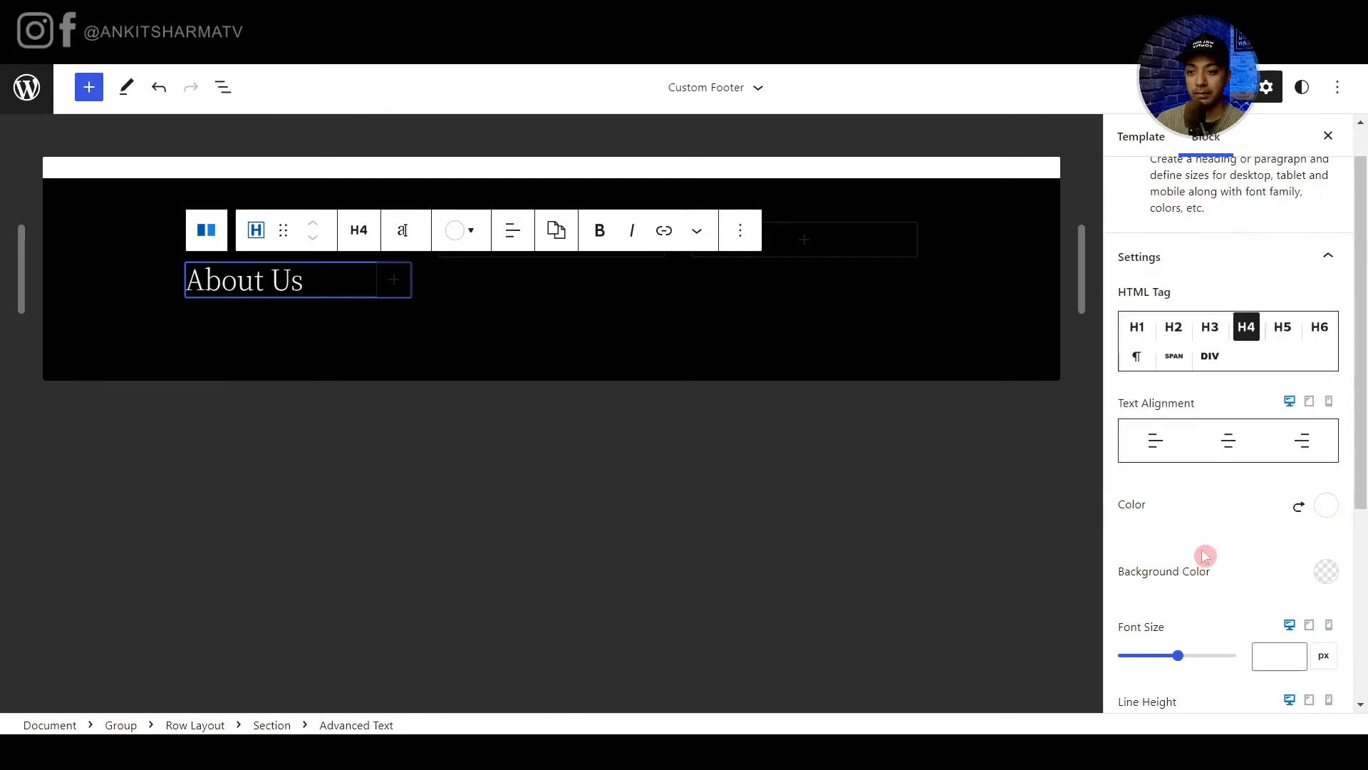
pyautogui.scroll(-3, 1215, 555)
pyautogui.click(1278, 471)
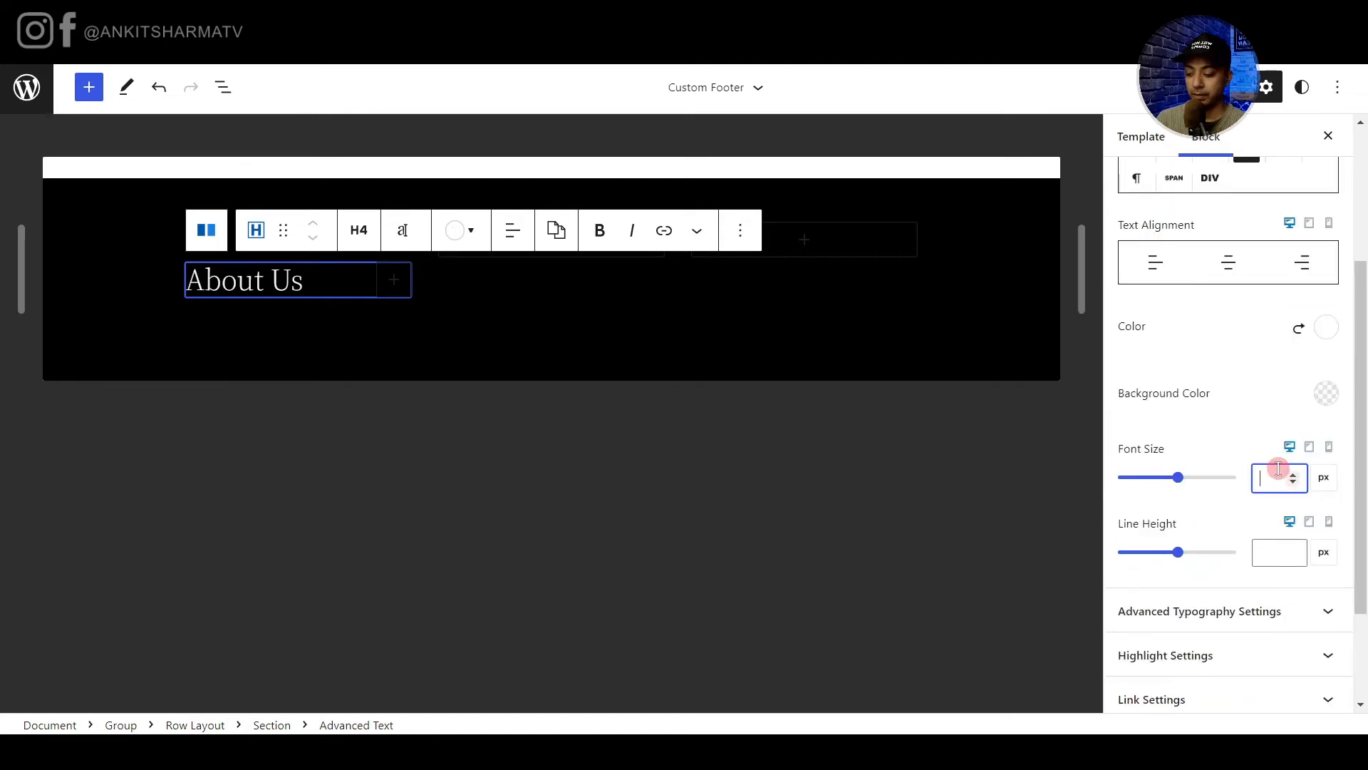
pyautogui.write('20')
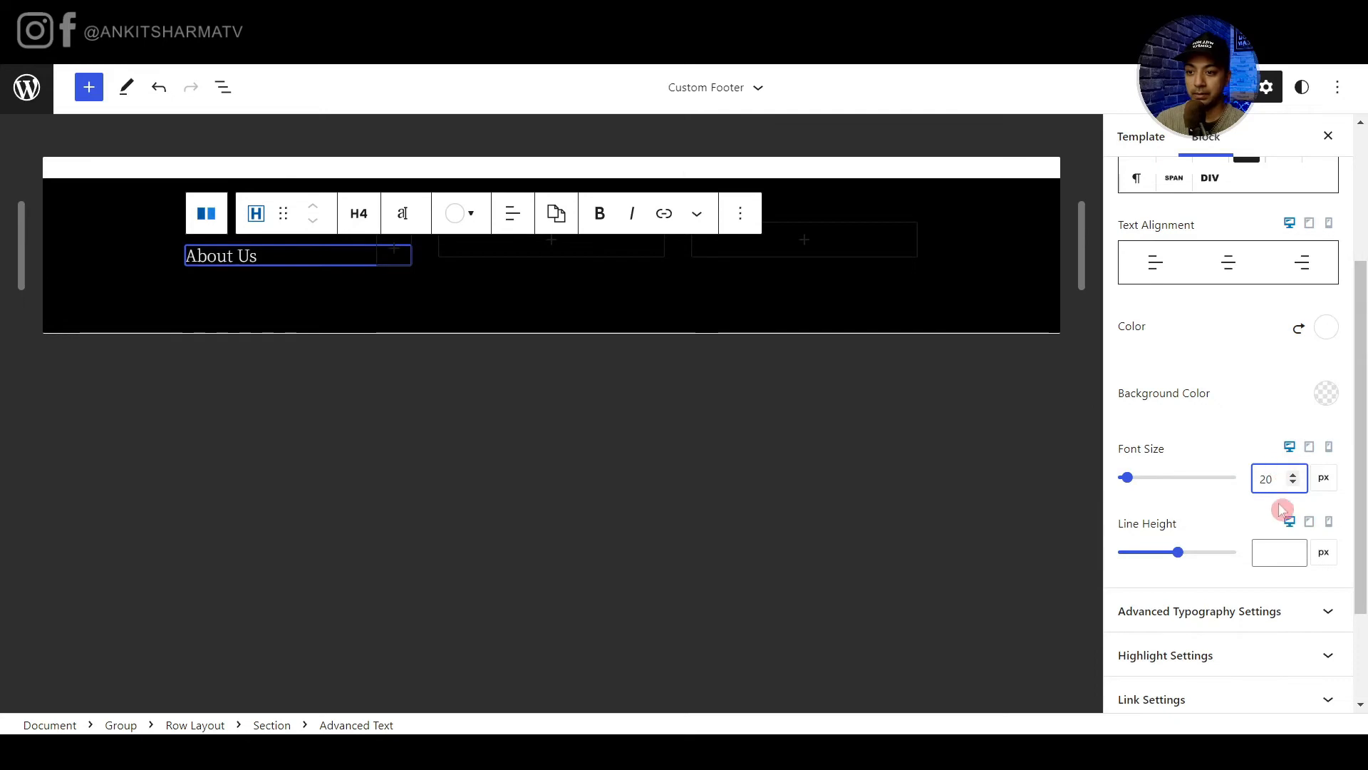
# Set the About Us heading's font family to Arial, Helvetica, sans-serif in its advanced typography settings.
pyautogui.scroll(-2, 1269, 543)
pyautogui.click(1237, 522)
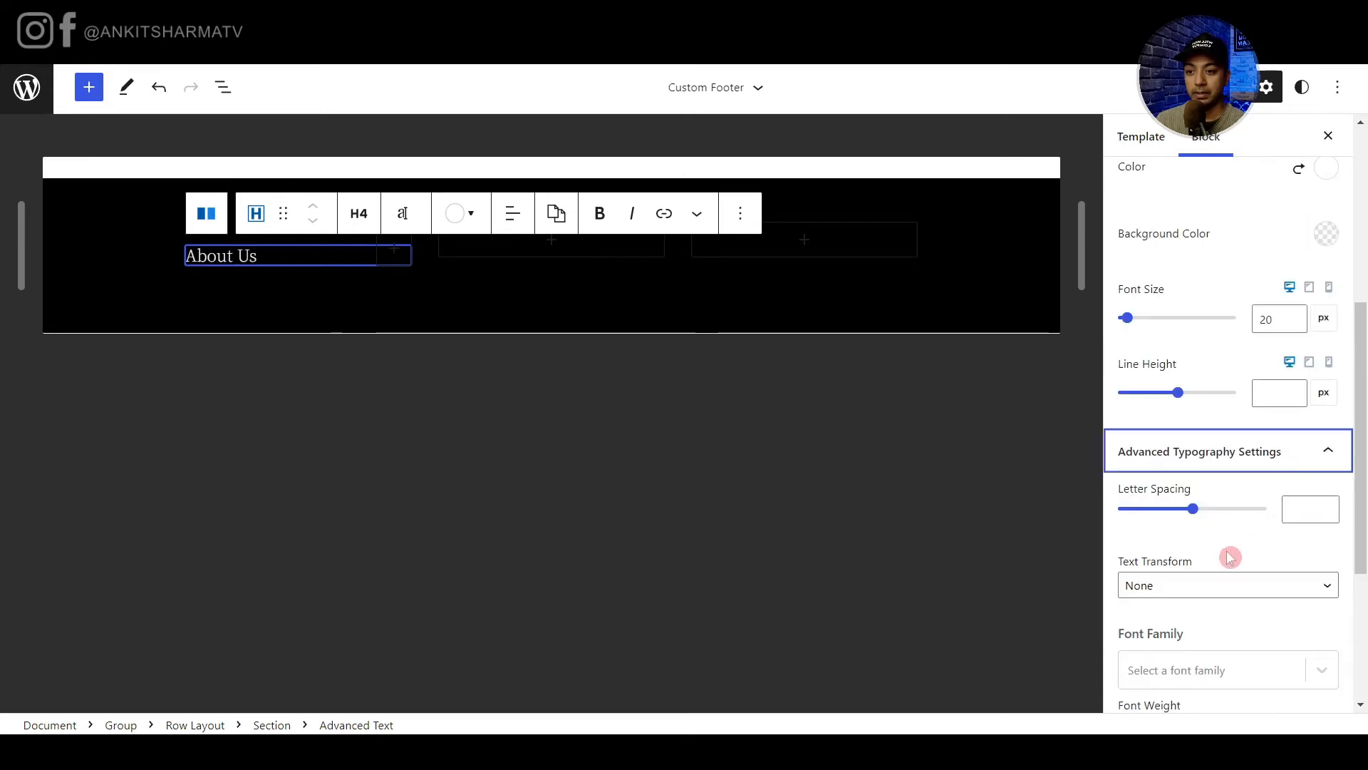
pyautogui.scroll(-2, 1223, 578)
pyautogui.click(1223, 578)
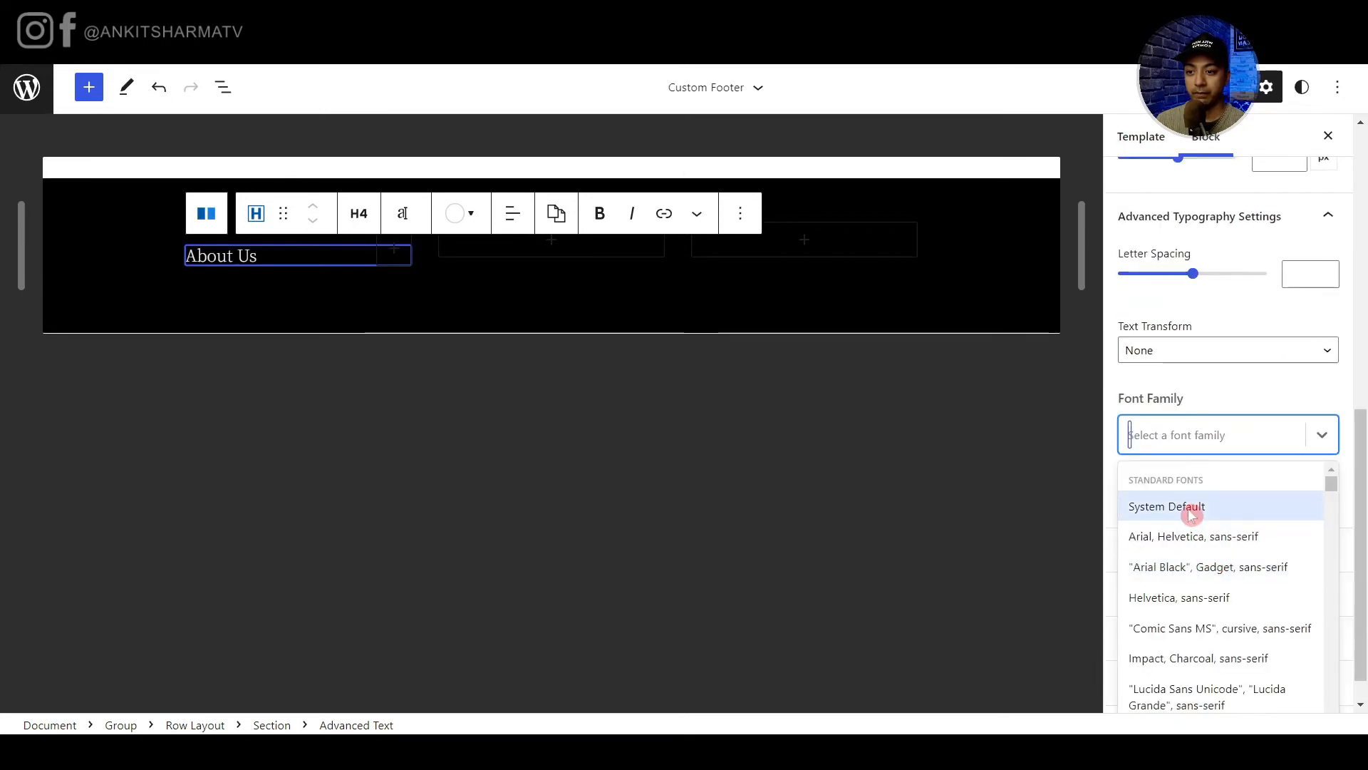
pyautogui.click(1183, 538)
# Insert an Icon List block below the About Us heading with the items Home, About Us and Contact.
pyautogui.click(357, 255)
pyautogui.press('Return')
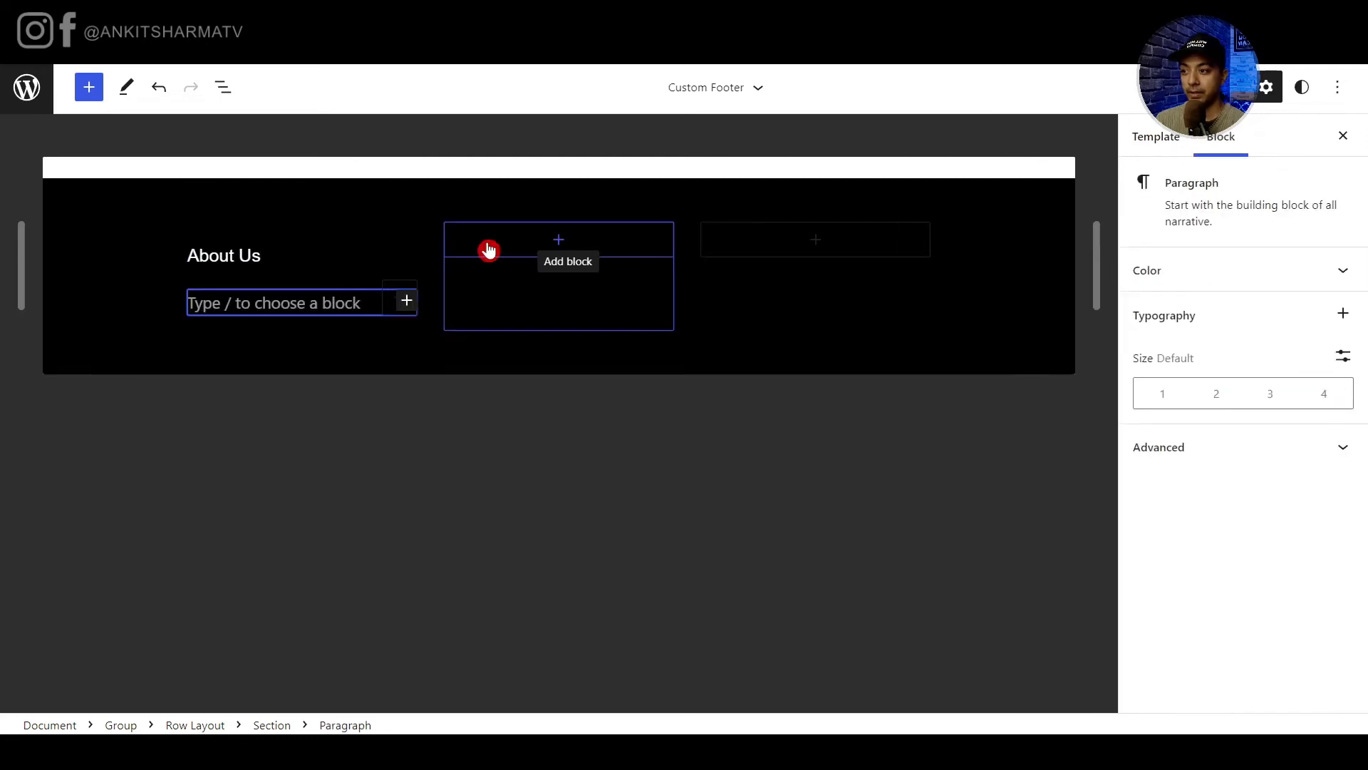
pyautogui.write('ico')
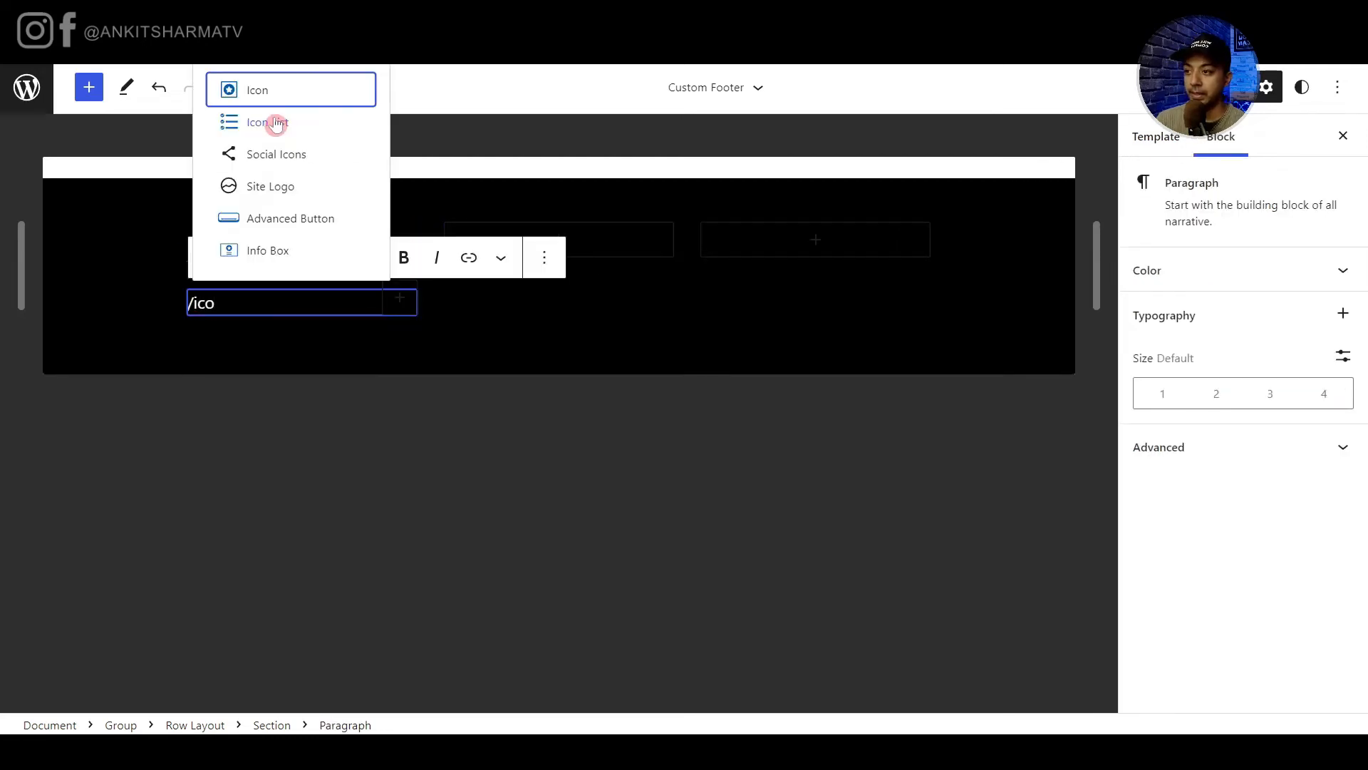
pyautogui.click(276, 124)
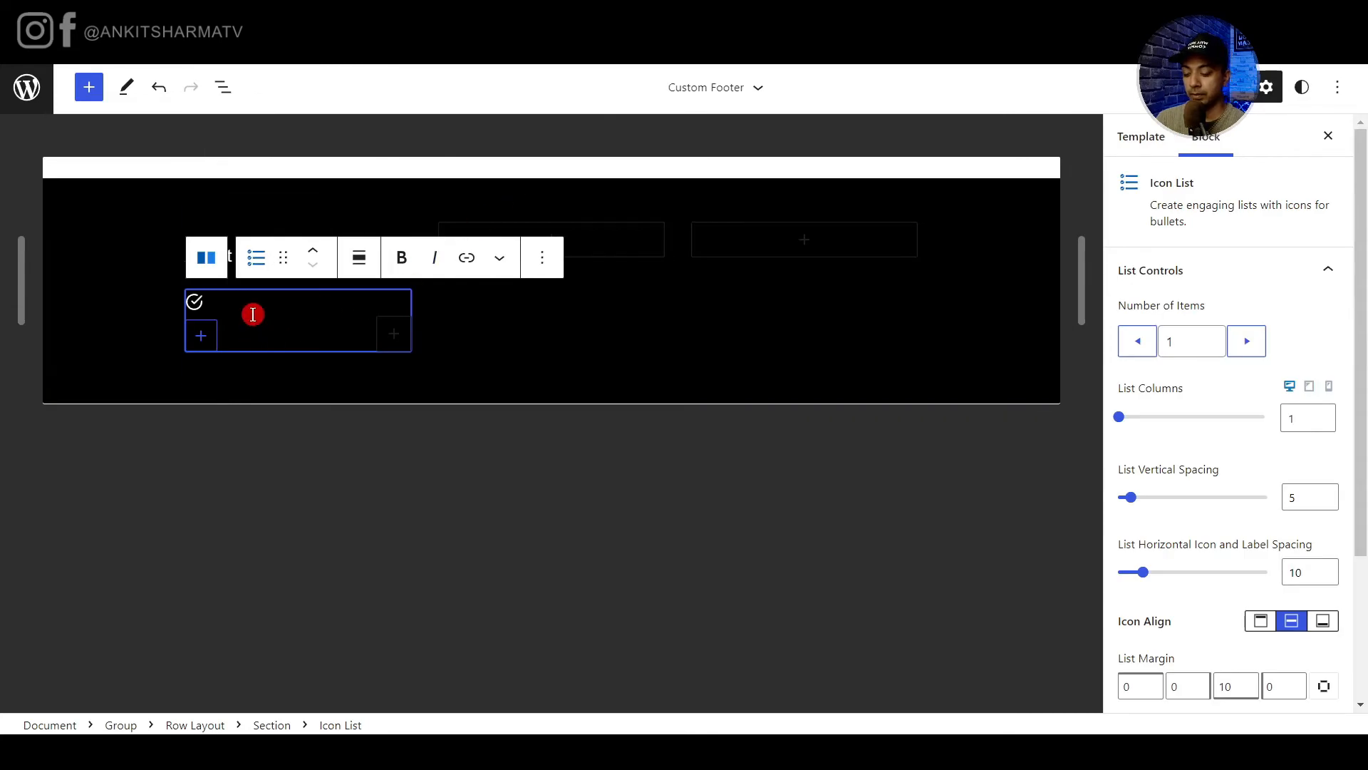
pyautogui.write('Home')
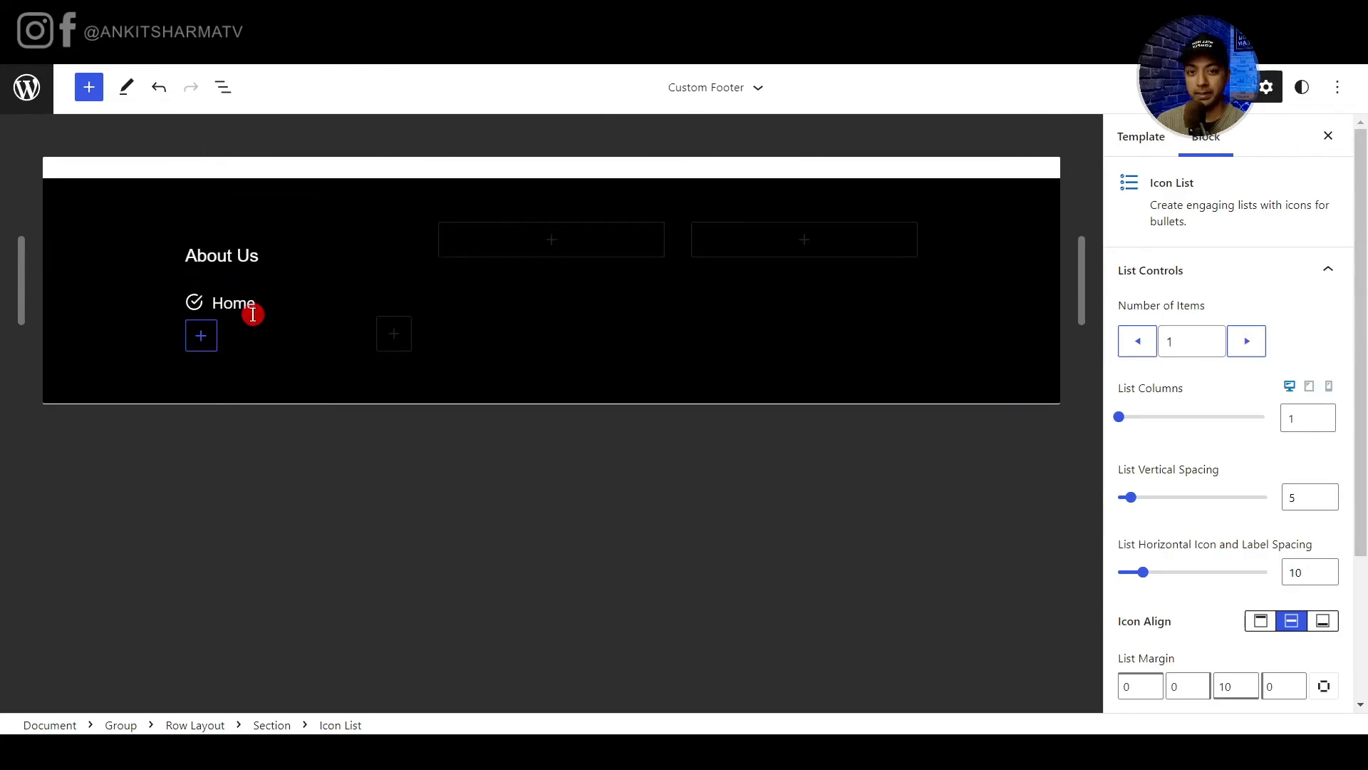
pyautogui.press('Return')
pyautogui.write('About Us')
pyautogui.press('Return')
pyautogui.write('Contact')
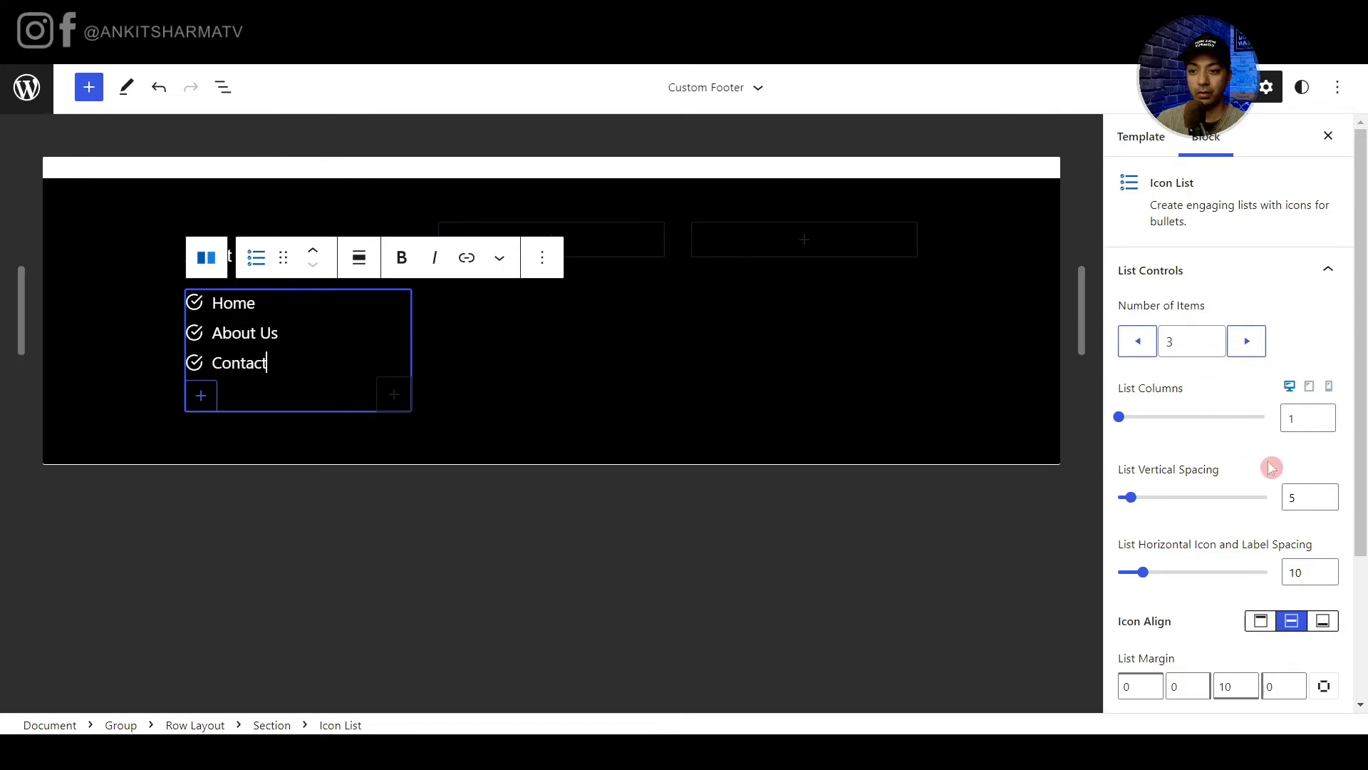
# Make the About Us heading bold and paste a copy of its block into the row's second column.
pyautogui.scroll(-3, 1272, 471)
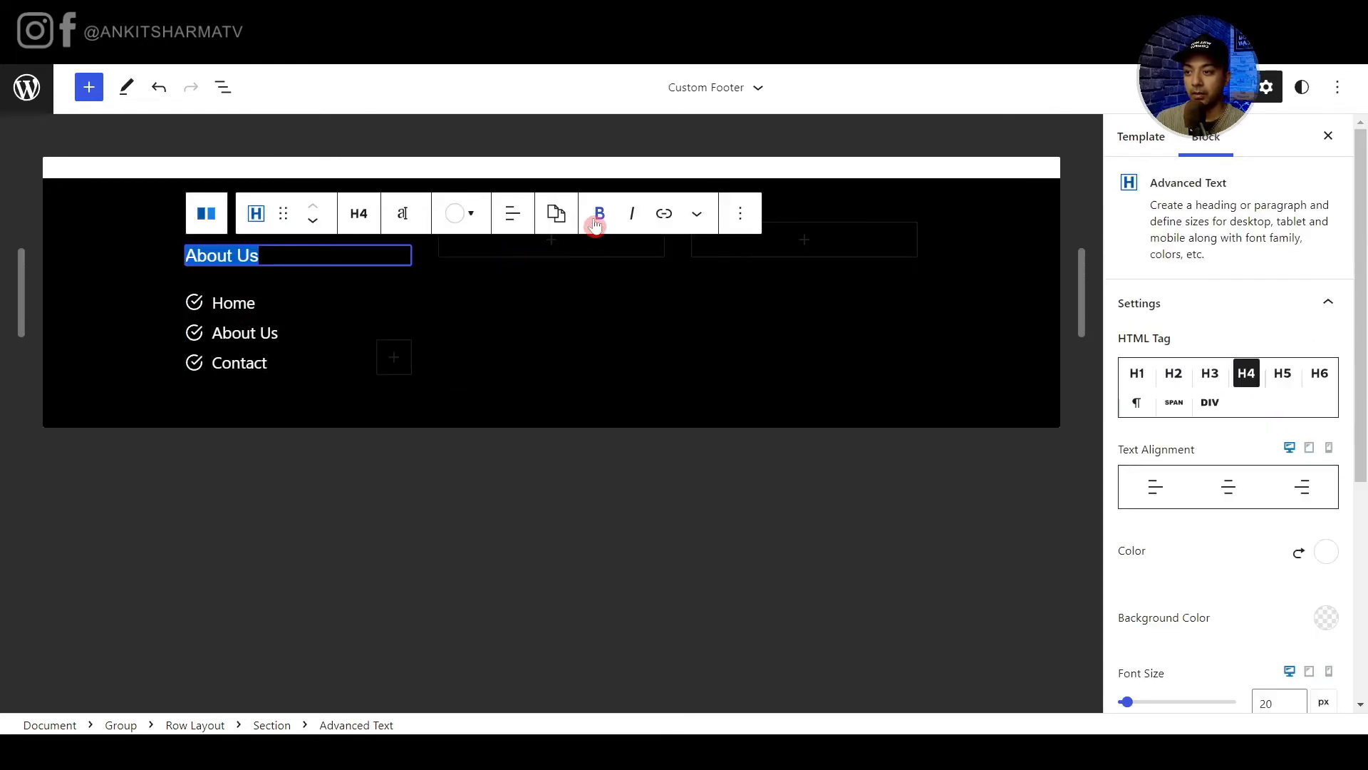
pyautogui.click(598, 219)
pyautogui.click(738, 215)
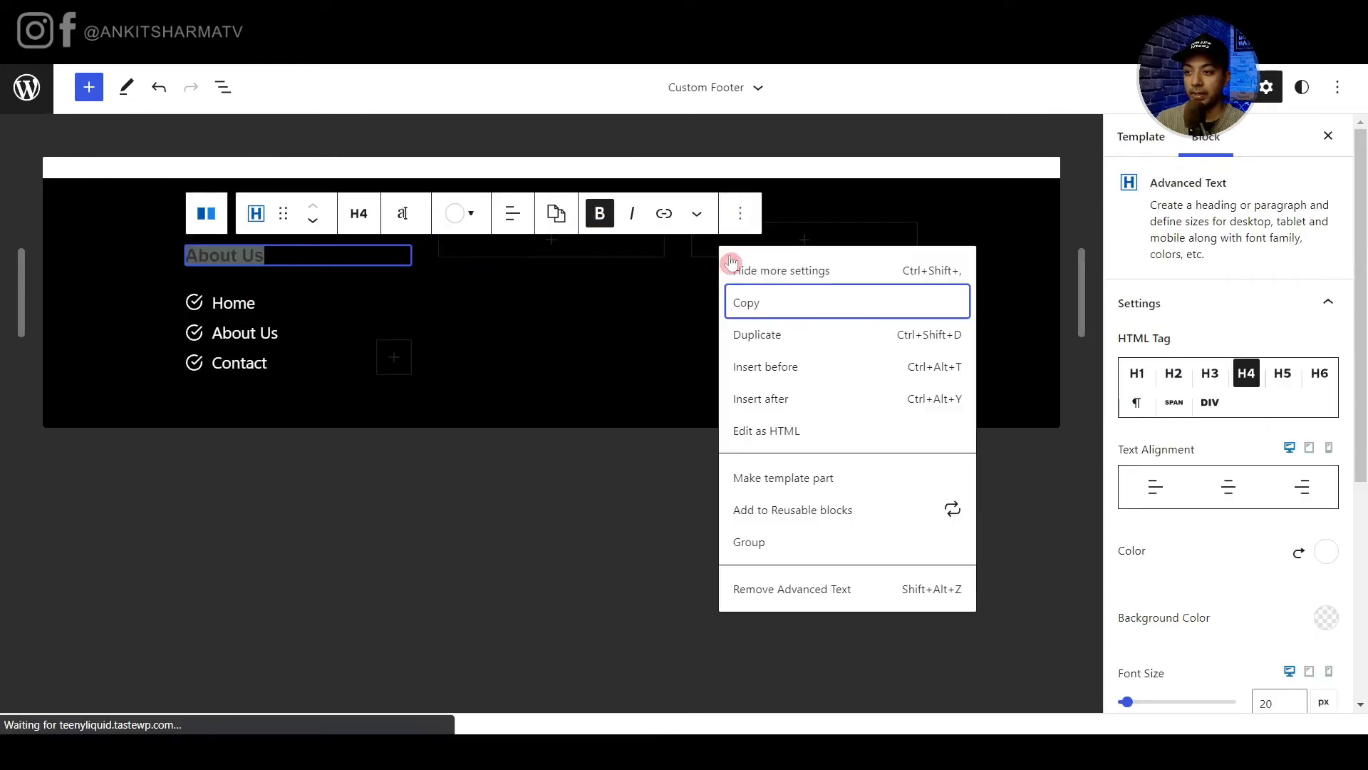
pyautogui.click(746, 310)
pyautogui.click(598, 466)
pyautogui.click(561, 241)
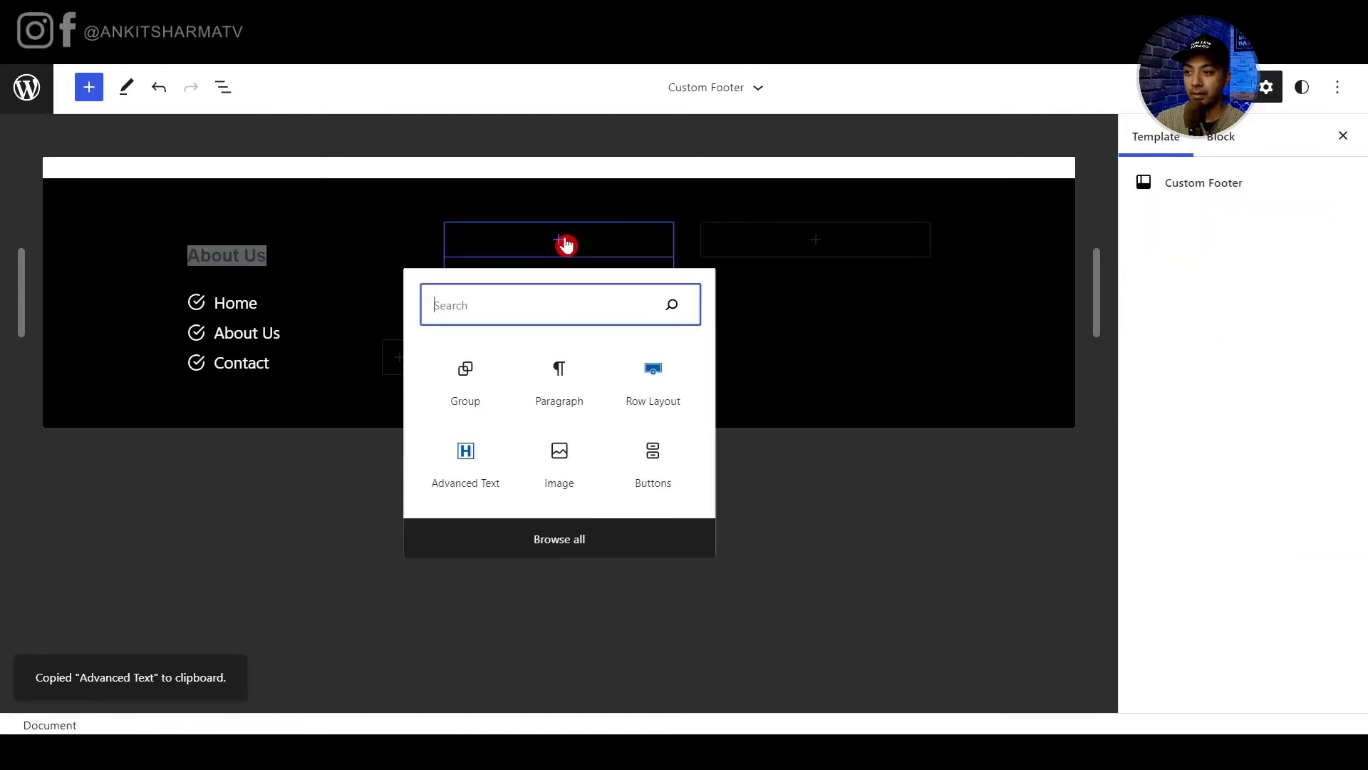
pyautogui.click(559, 369)
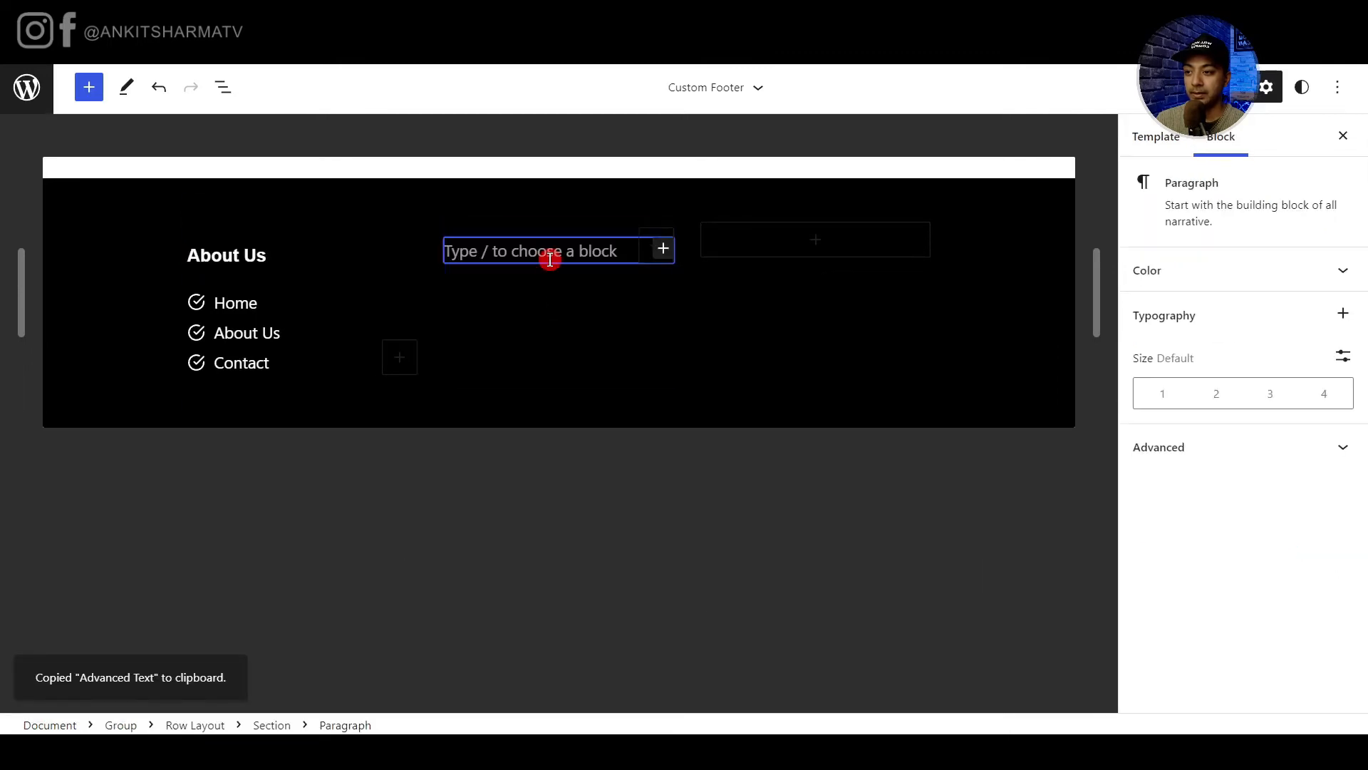
pyautogui.hotkey('ctrl', 'v')
# Change the copied heading in the second column to "Follow Us".
pyautogui.moveTo(494, 255); pyautogui.dragTo(430, 263)
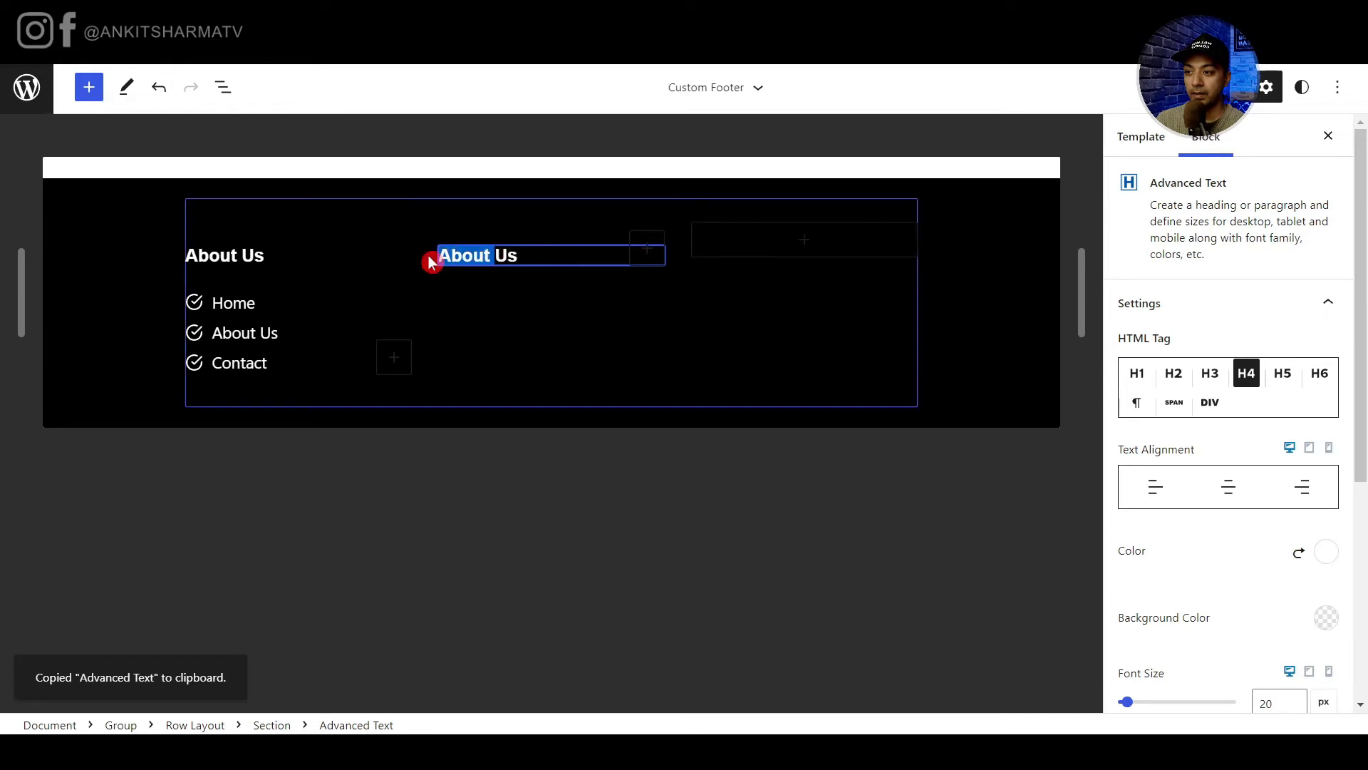
pyautogui.write('Follow')
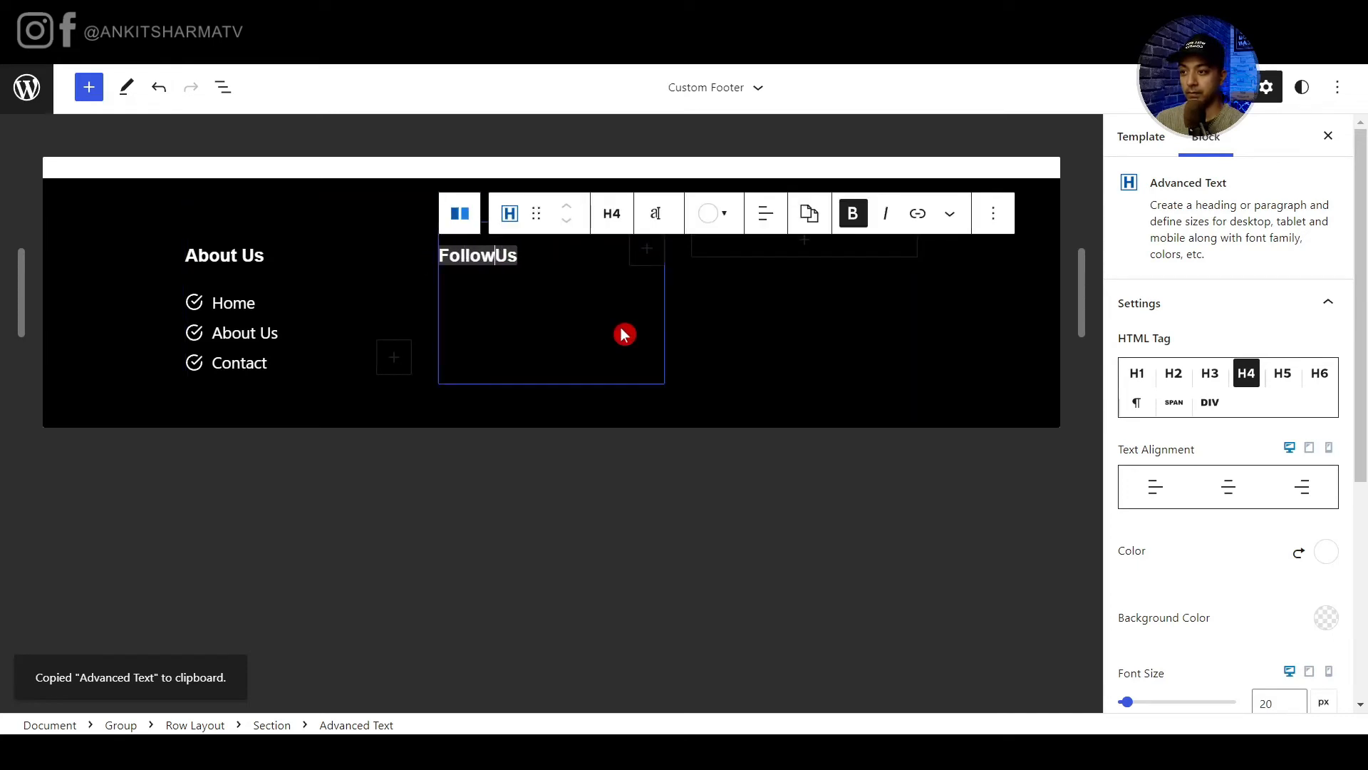
pyautogui.click(551, 256)
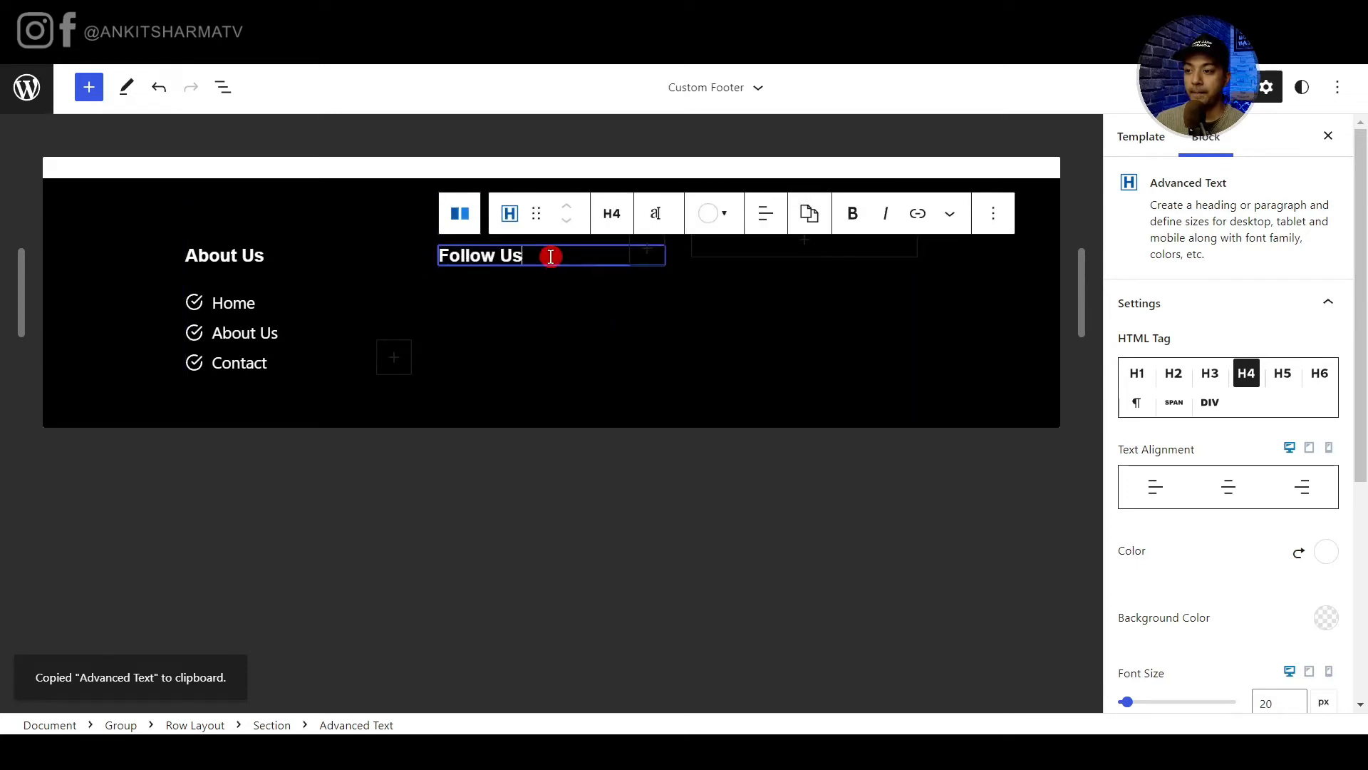
# Insert an Icon block below the Follow Us heading and align it left.
pyautogui.press('Return')
pyautogui.write('/icon')
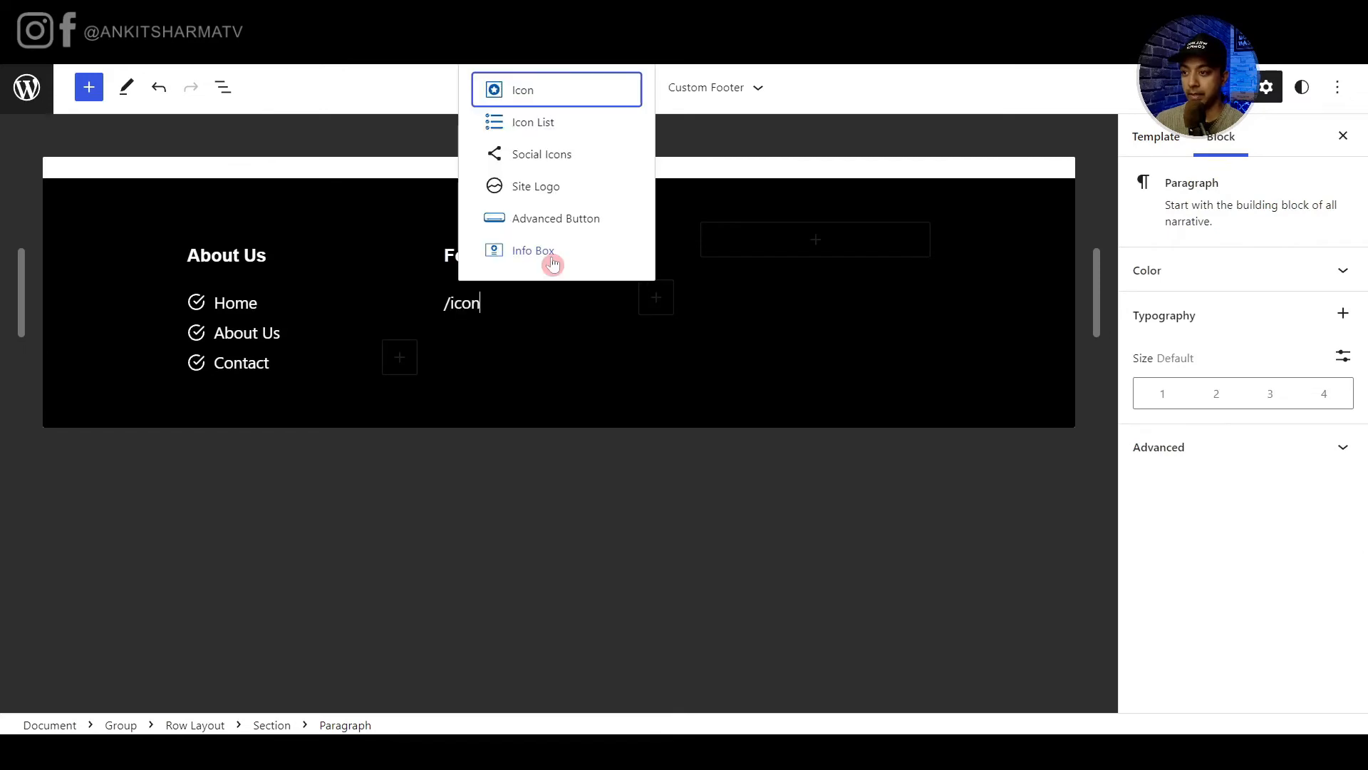
pyautogui.click(540, 93)
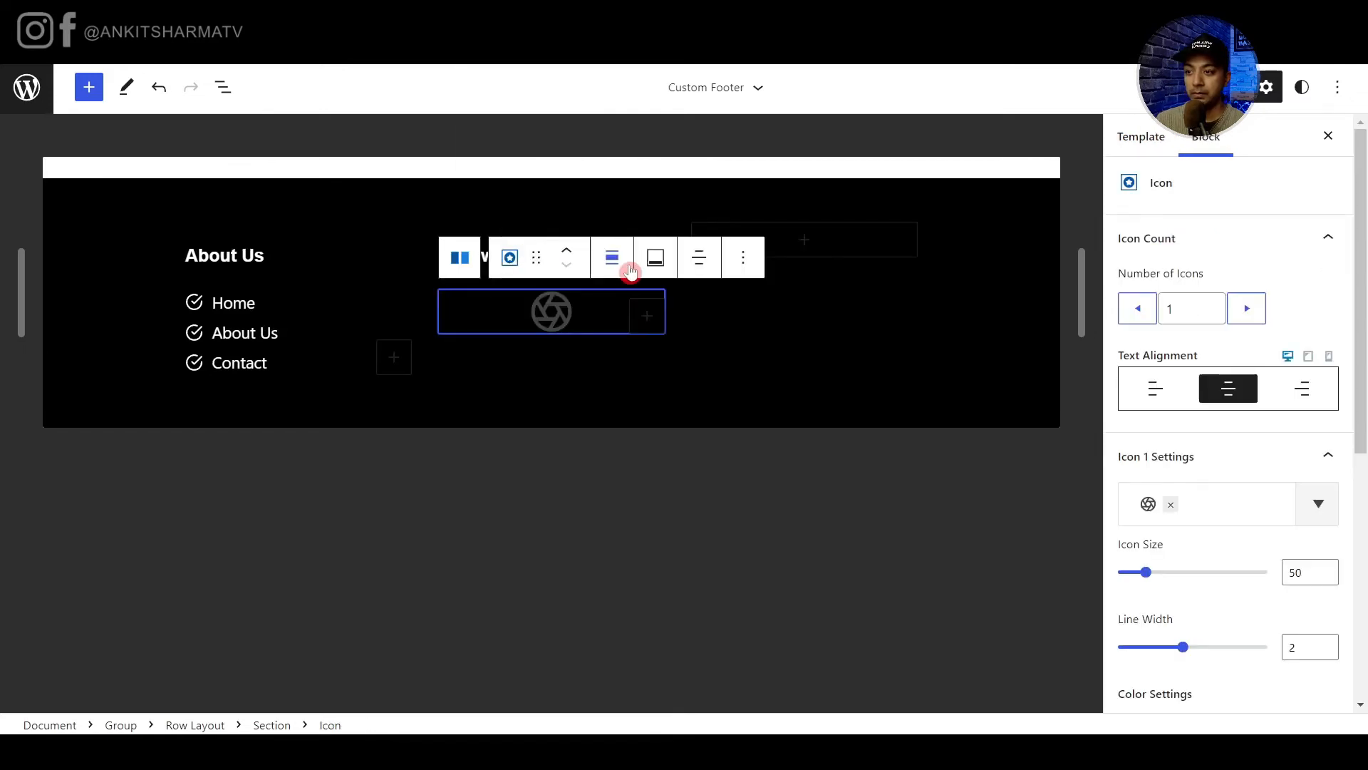
pyautogui.click(688, 269)
pyautogui.click(699, 312)
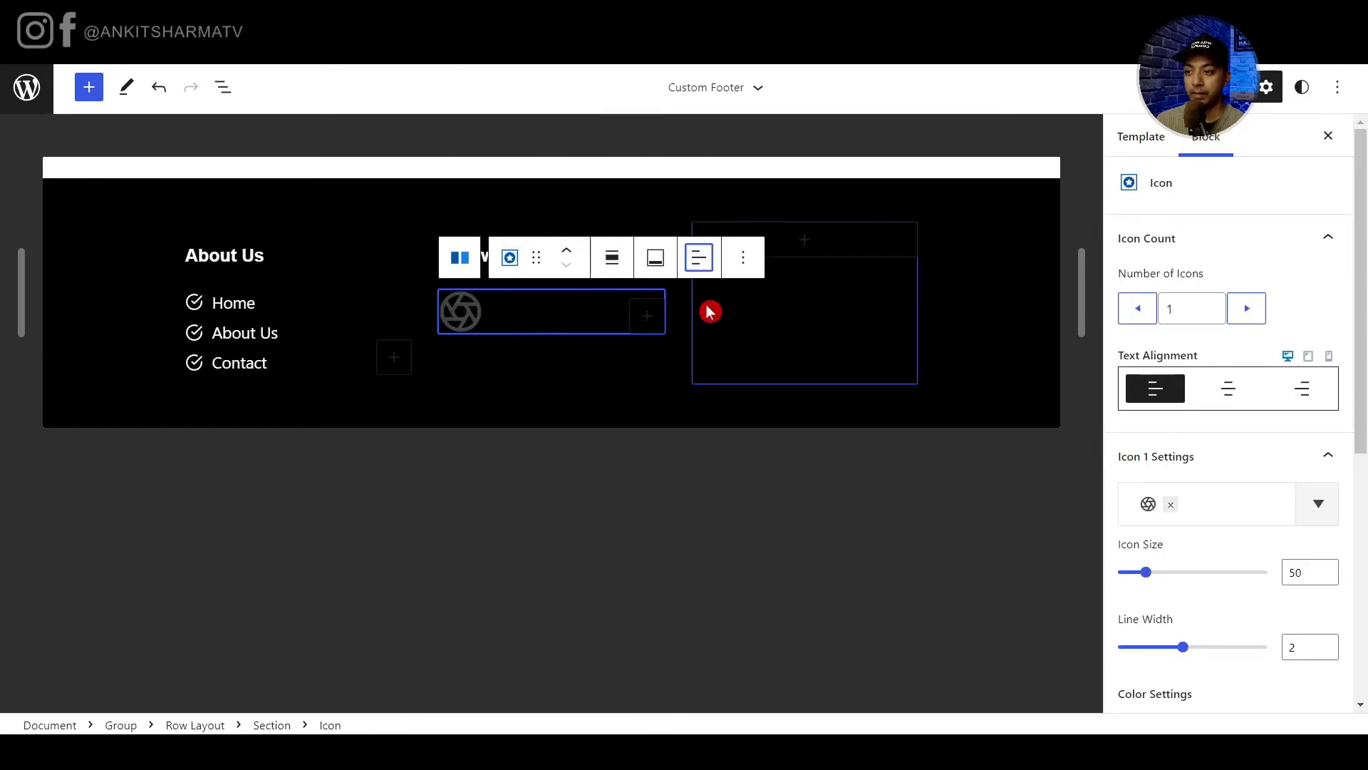
# Replace the default icon under Follow Us with the outlined Facebook icon and set its size to 40.
pyautogui.click(1143, 508)
pyautogui.click(1116, 147)
pyautogui.write('face')
pyautogui.click(1167, 325)
pyautogui.moveTo(1296, 572); pyautogui.dragTo(1280, 581)
pyautogui.write('4')
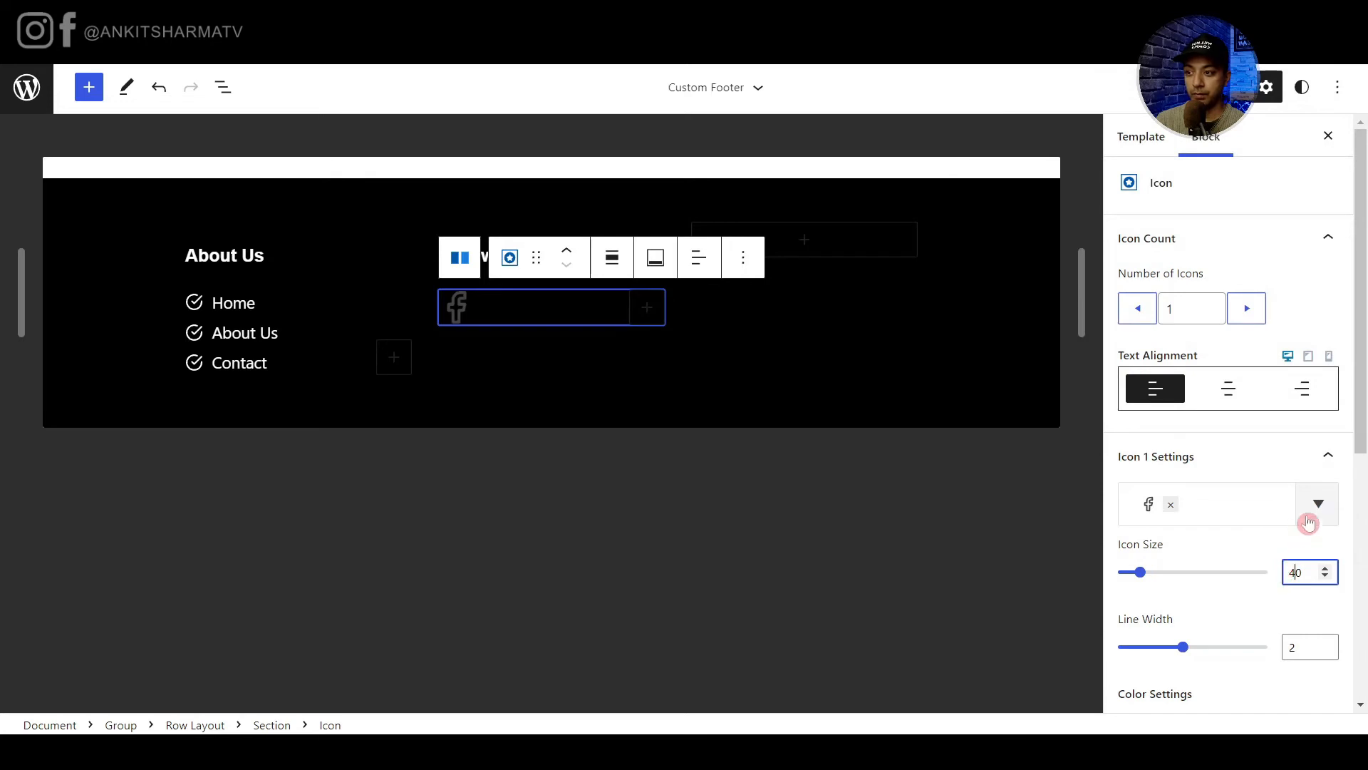
# Set the Facebook icon's color to white and link it to "#".
pyautogui.scroll(-2, 1304, 556)
pyautogui.click(1324, 622)
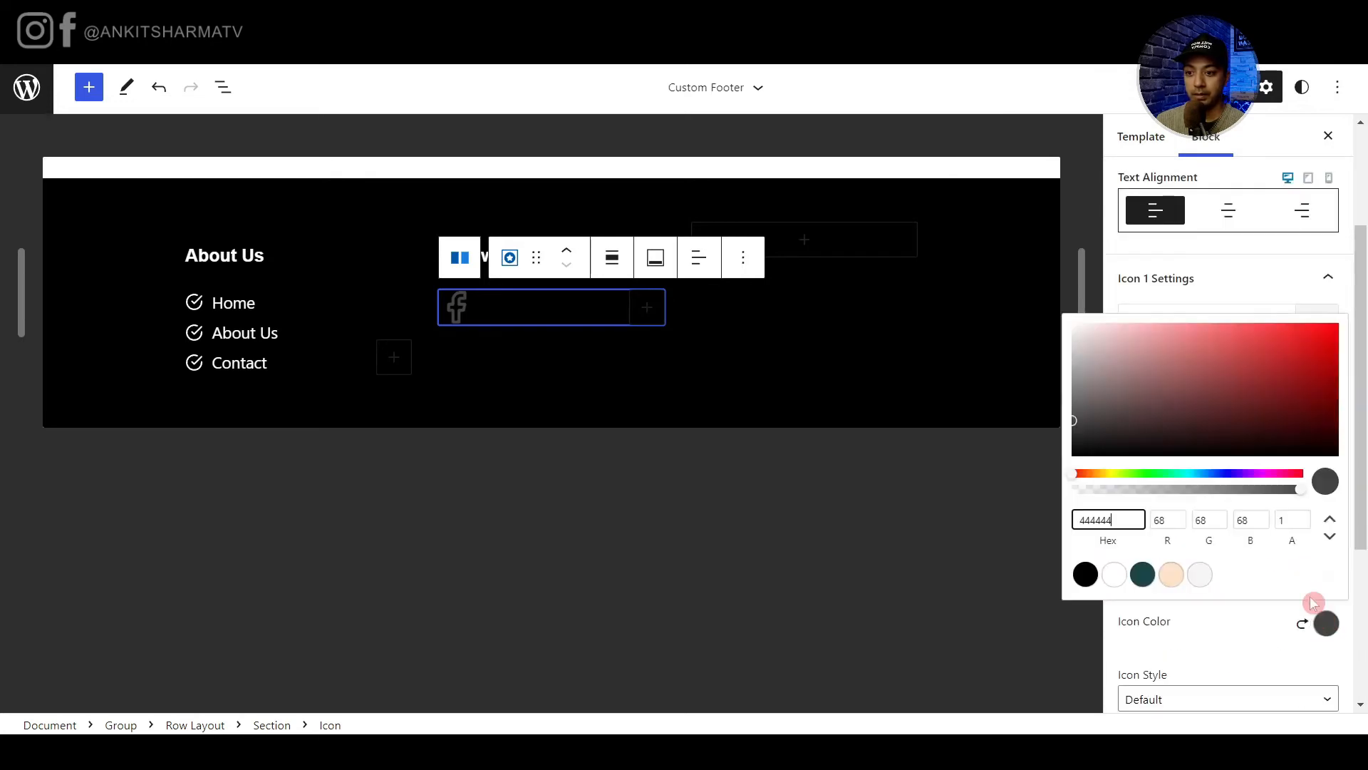
pyautogui.click(1114, 574)
pyautogui.click(1212, 647)
pyautogui.scroll(-4, 1293, 627)
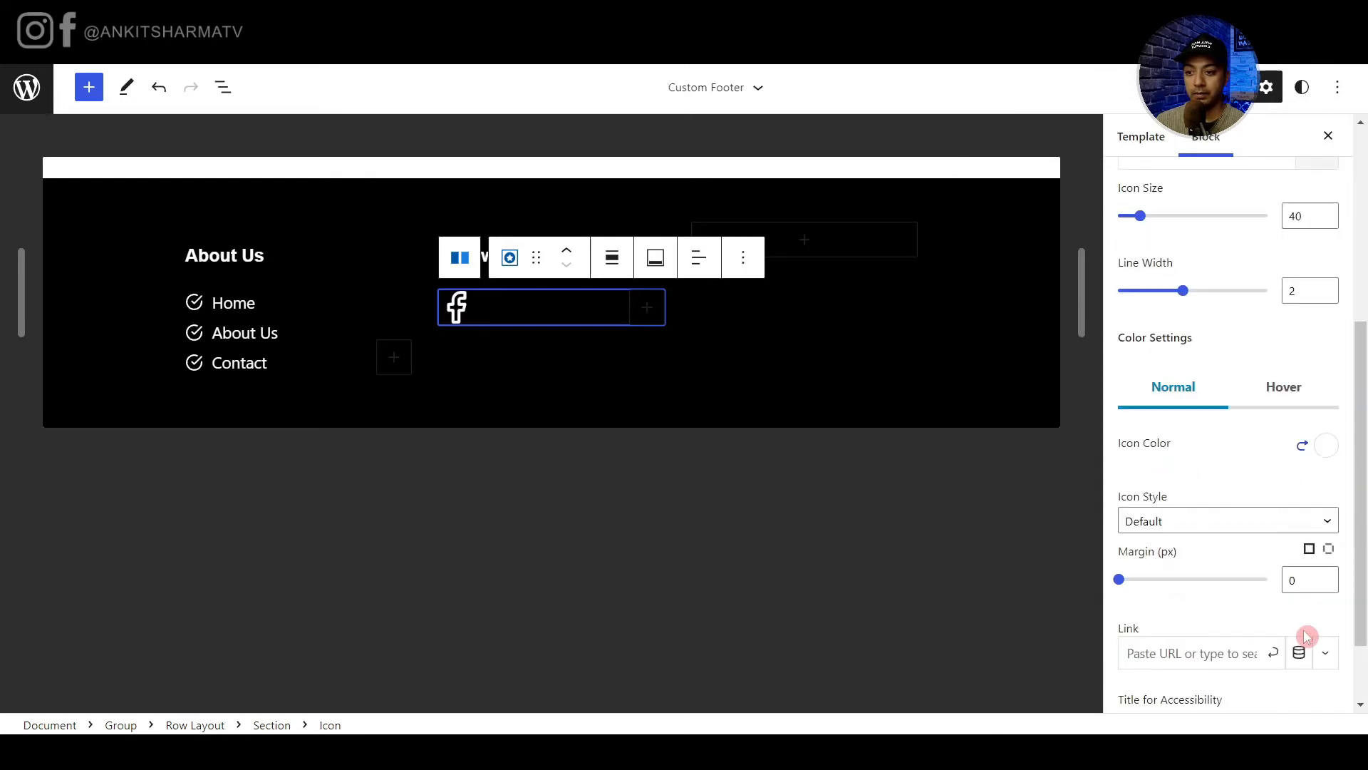
pyautogui.click(1177, 560)
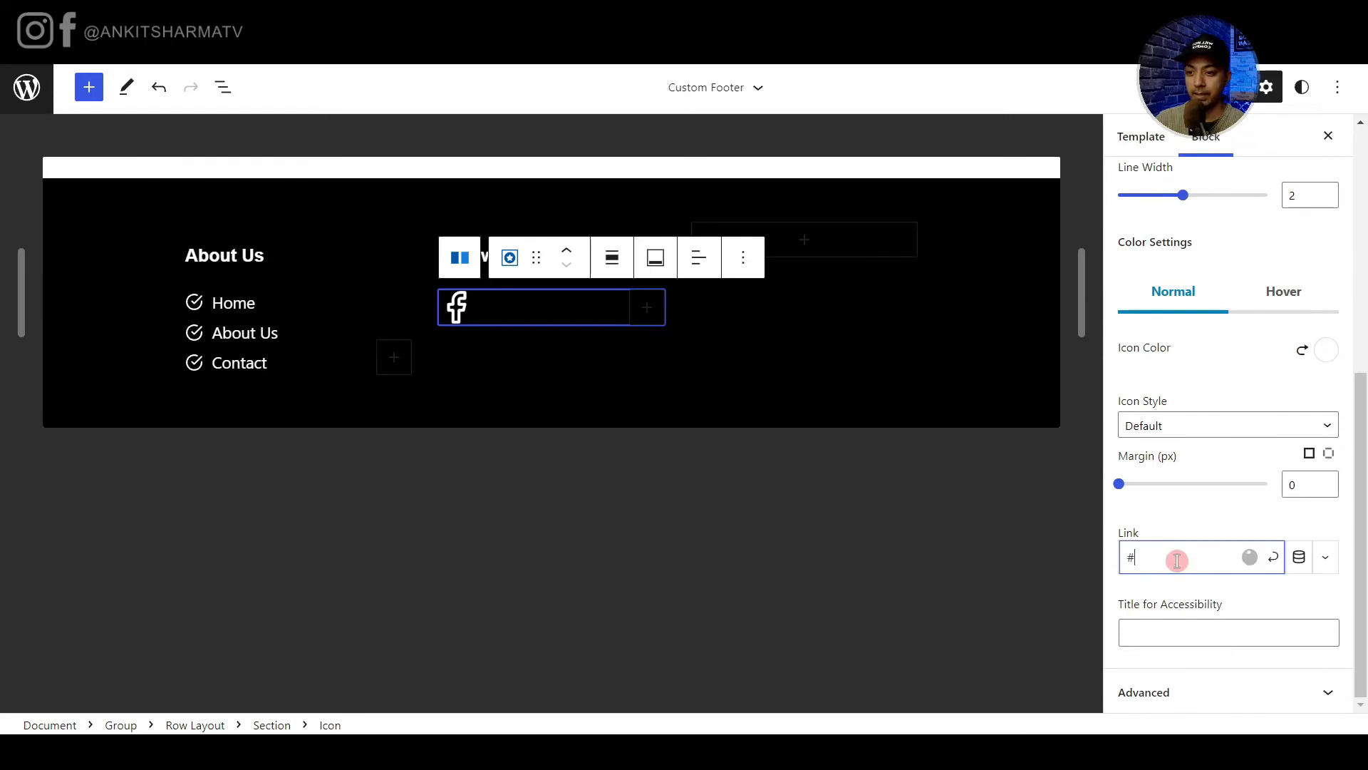
pyautogui.click(1237, 594)
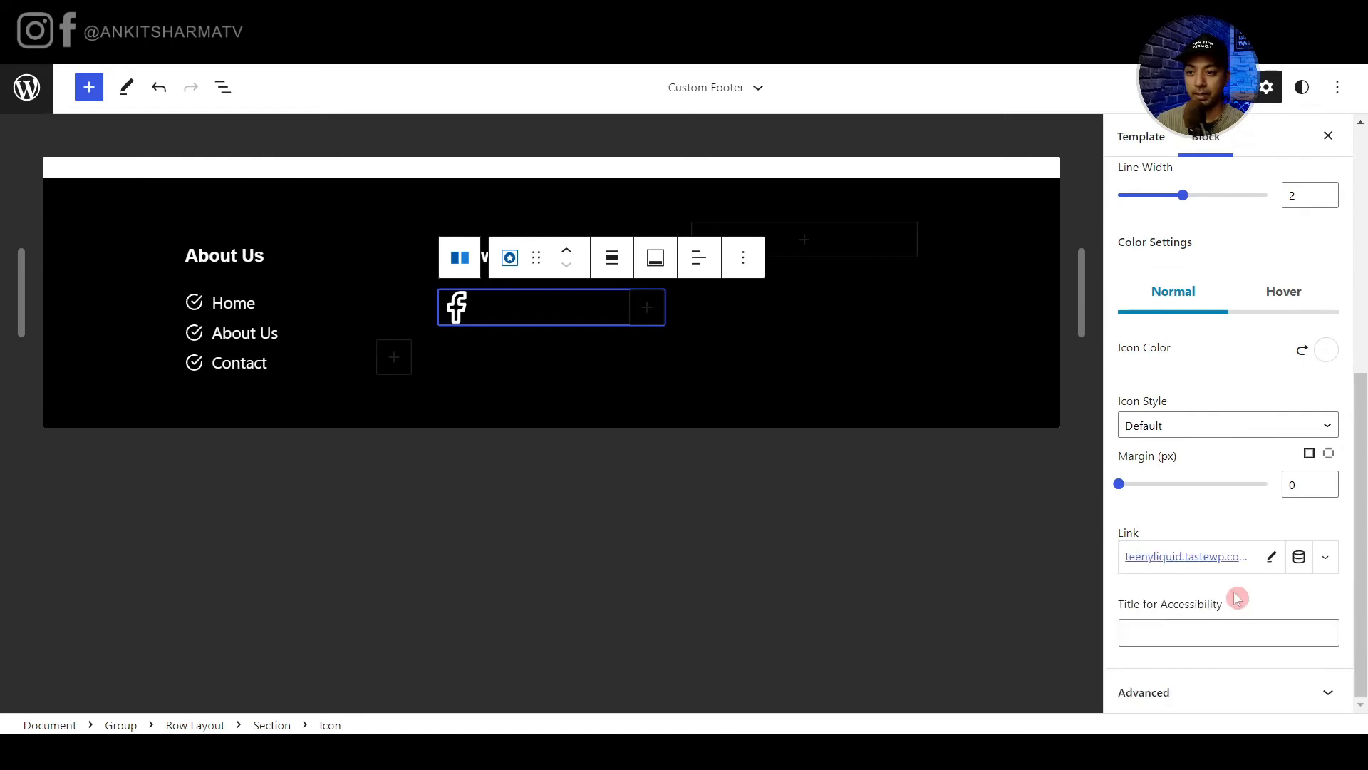
# Give the Facebook icon individual margins of 5 px on its right and left sides.
pyautogui.click(1290, 484)
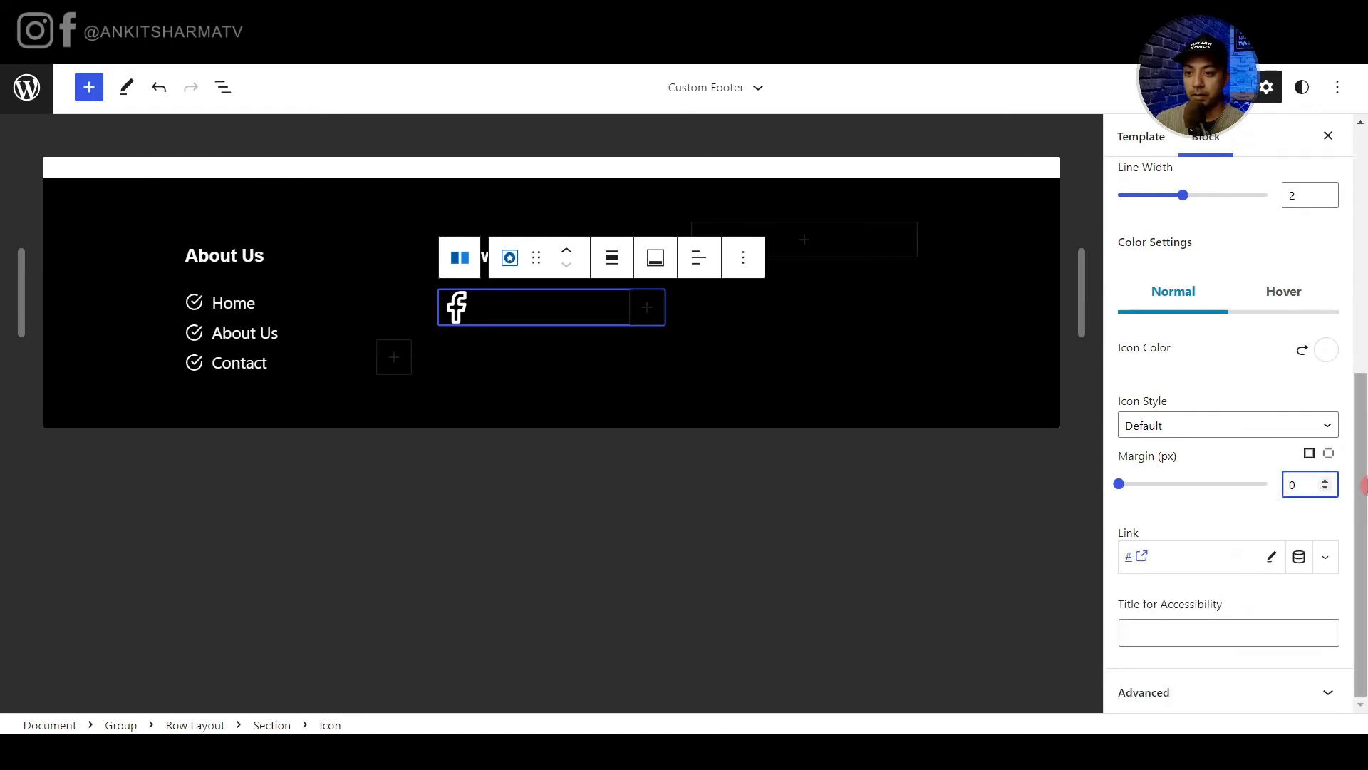
pyautogui.click(1329, 453)
pyautogui.doubleClick(1293, 549)
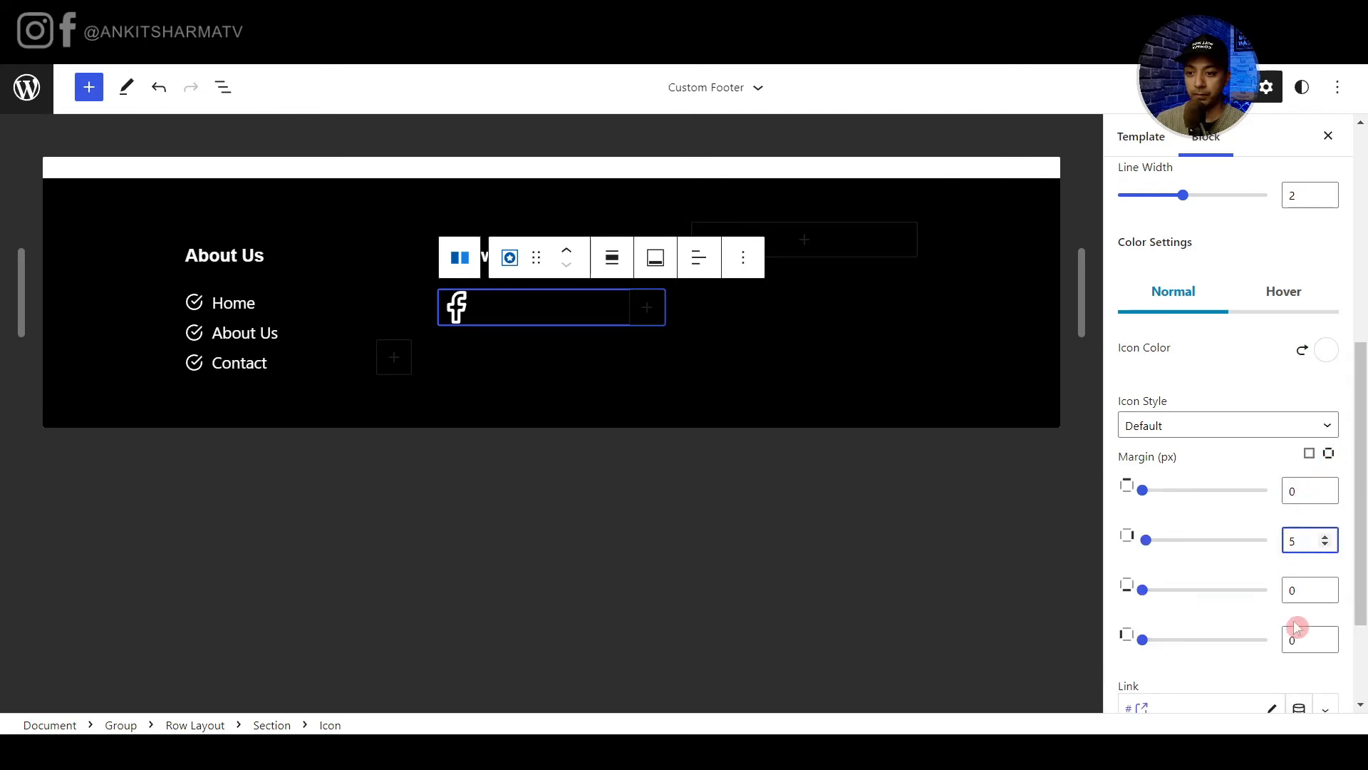
pyautogui.doubleClick(1303, 642)
pyautogui.write('5')
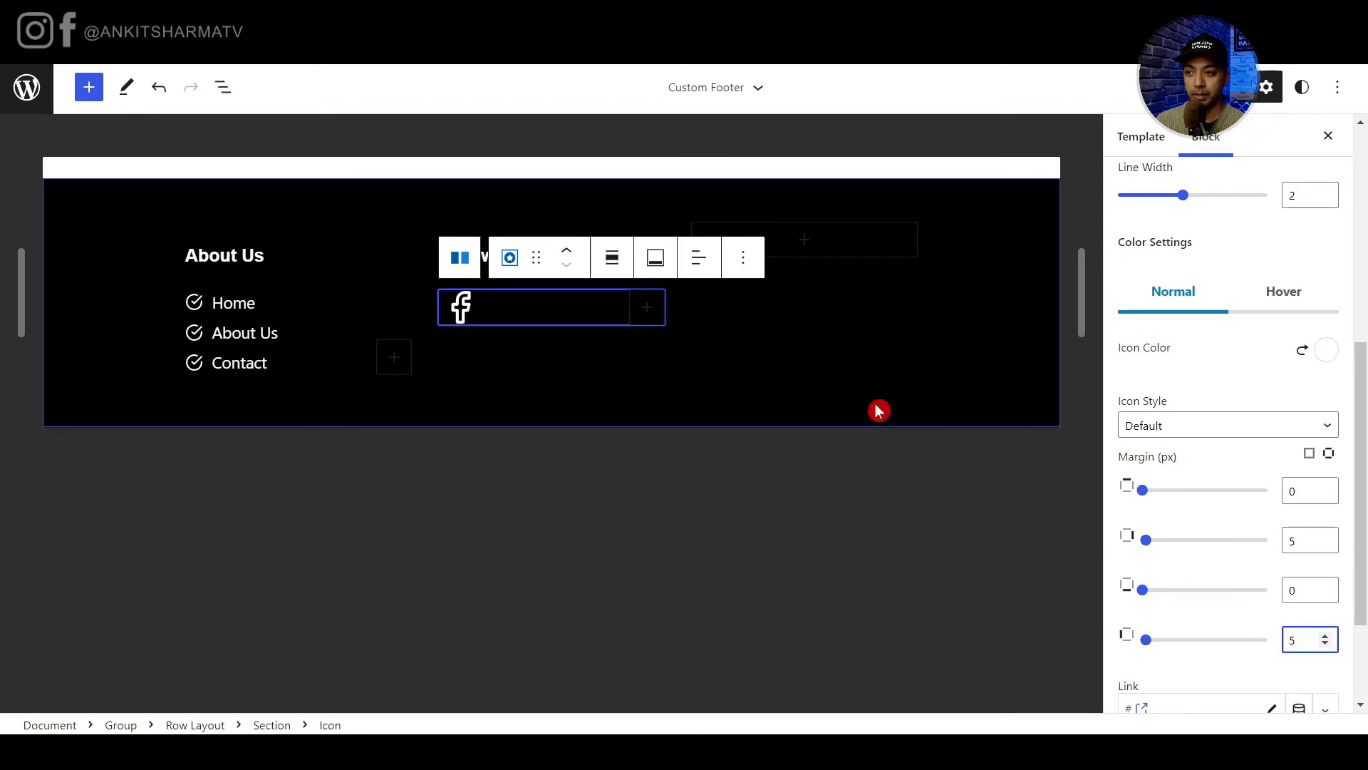
# Increase the number of icons in the Follow Us icon block to 3.
pyautogui.scroll(5, 1173, 381)
pyautogui.scroll(2, 1173, 382)
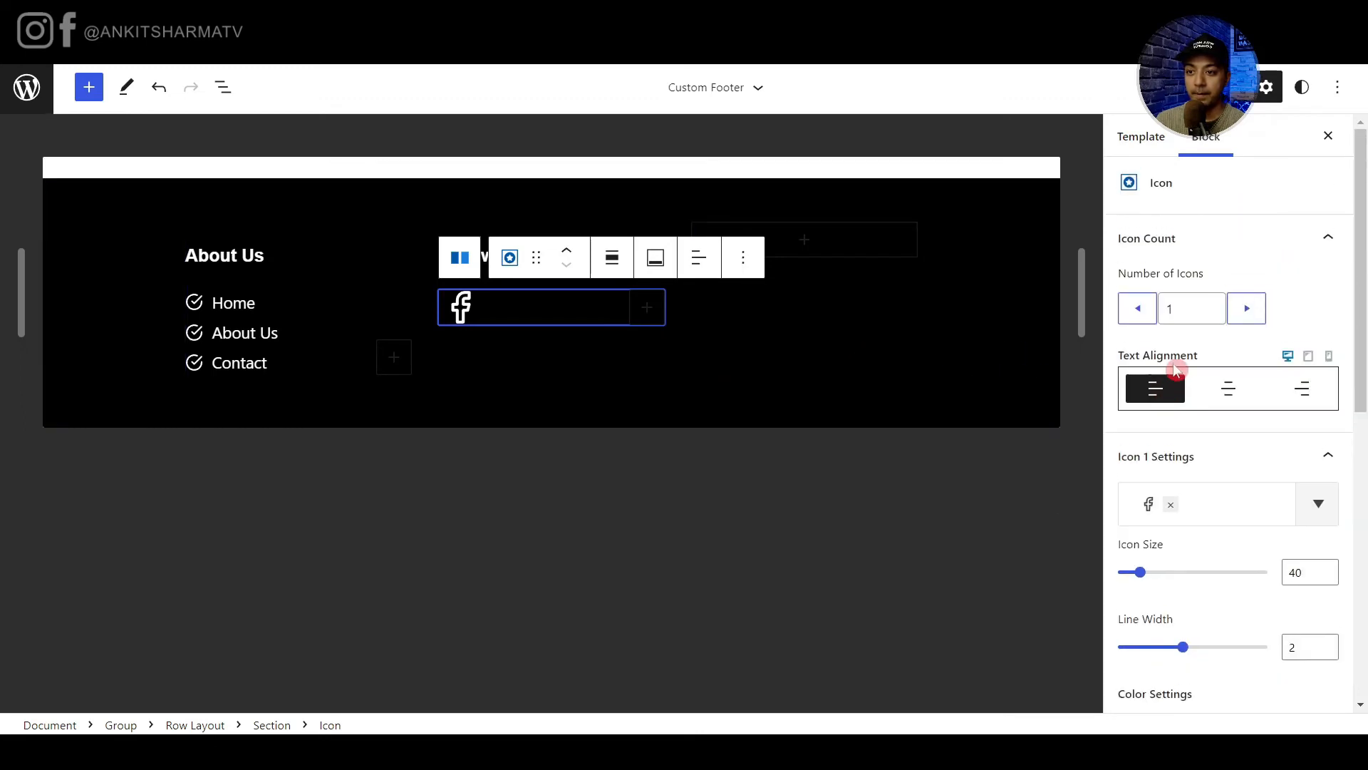
pyautogui.click(1247, 311)
pyautogui.click(1262, 311)
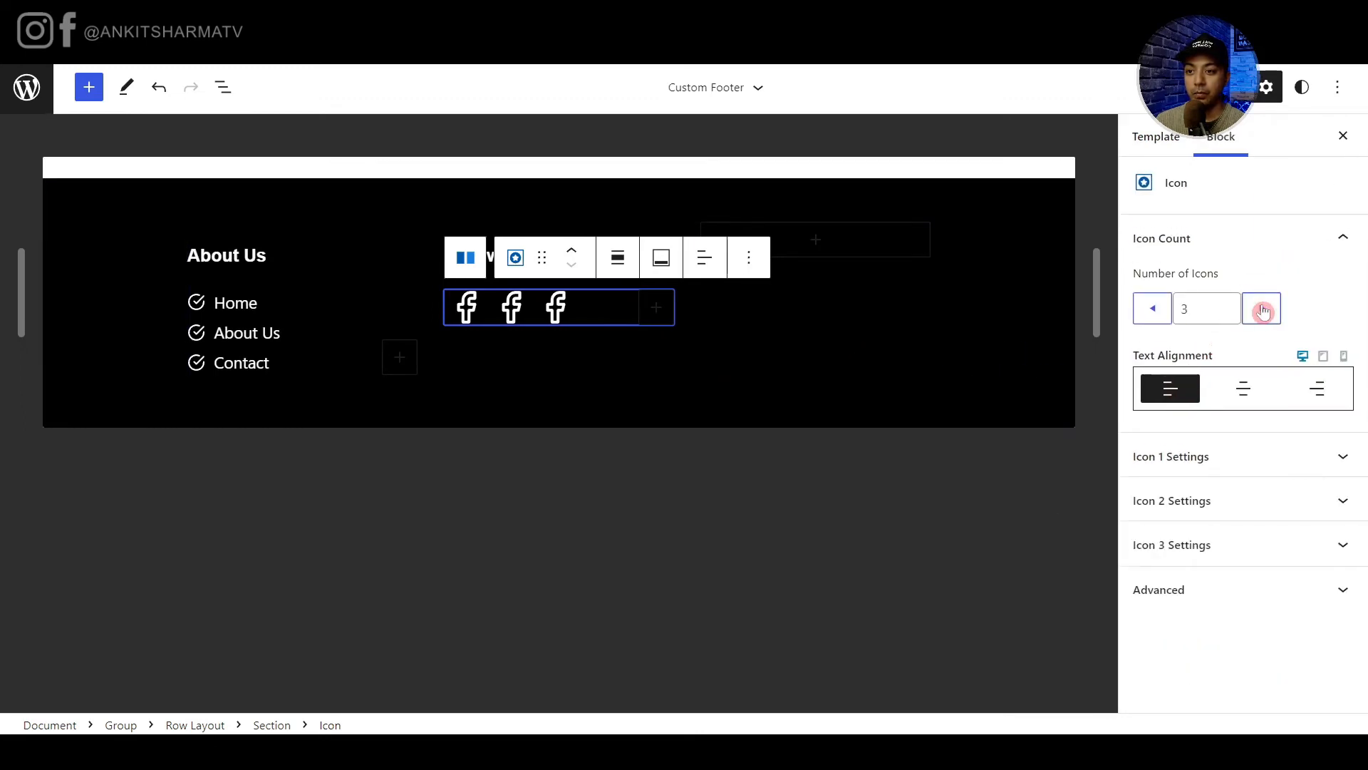
# Replace the second icon under Follow Us with the outlined Instagram icon.
pyautogui.click(1195, 500)
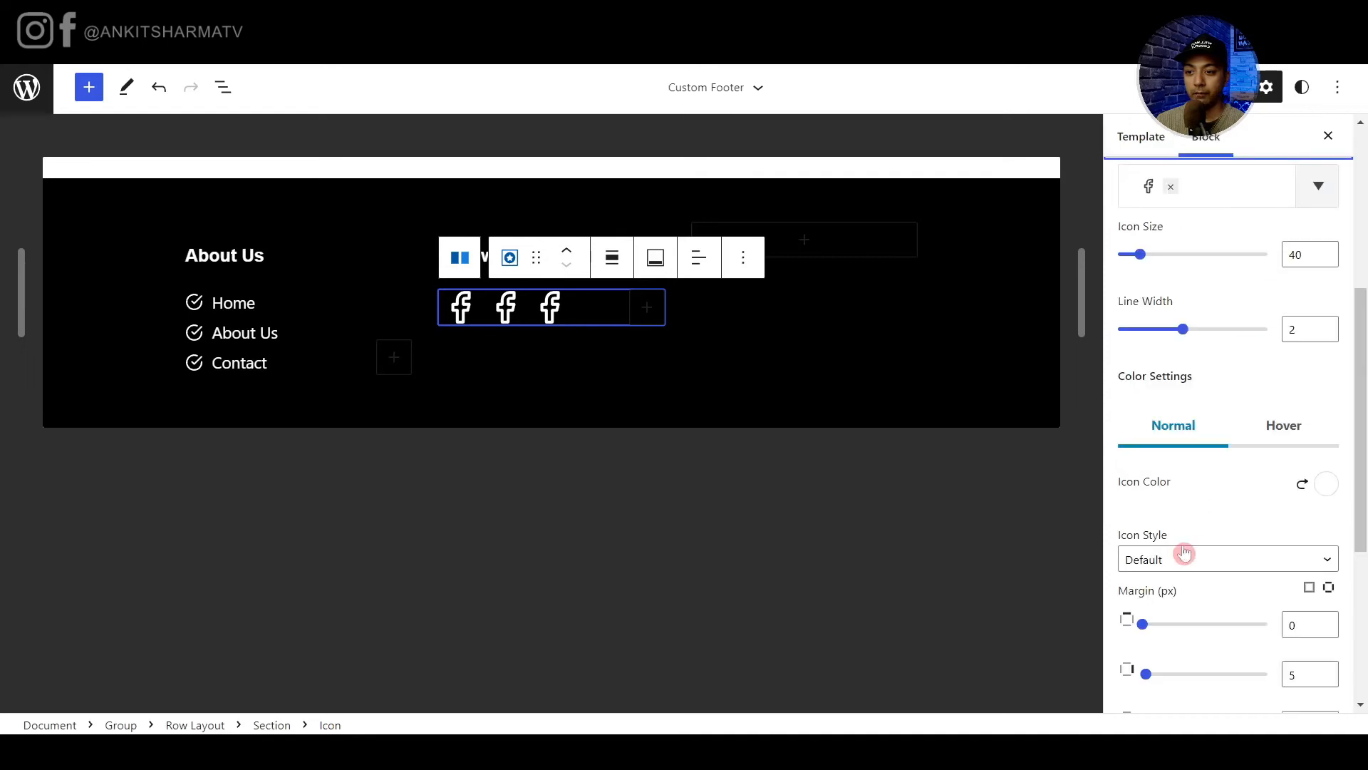
pyautogui.scroll(3, 1182, 287)
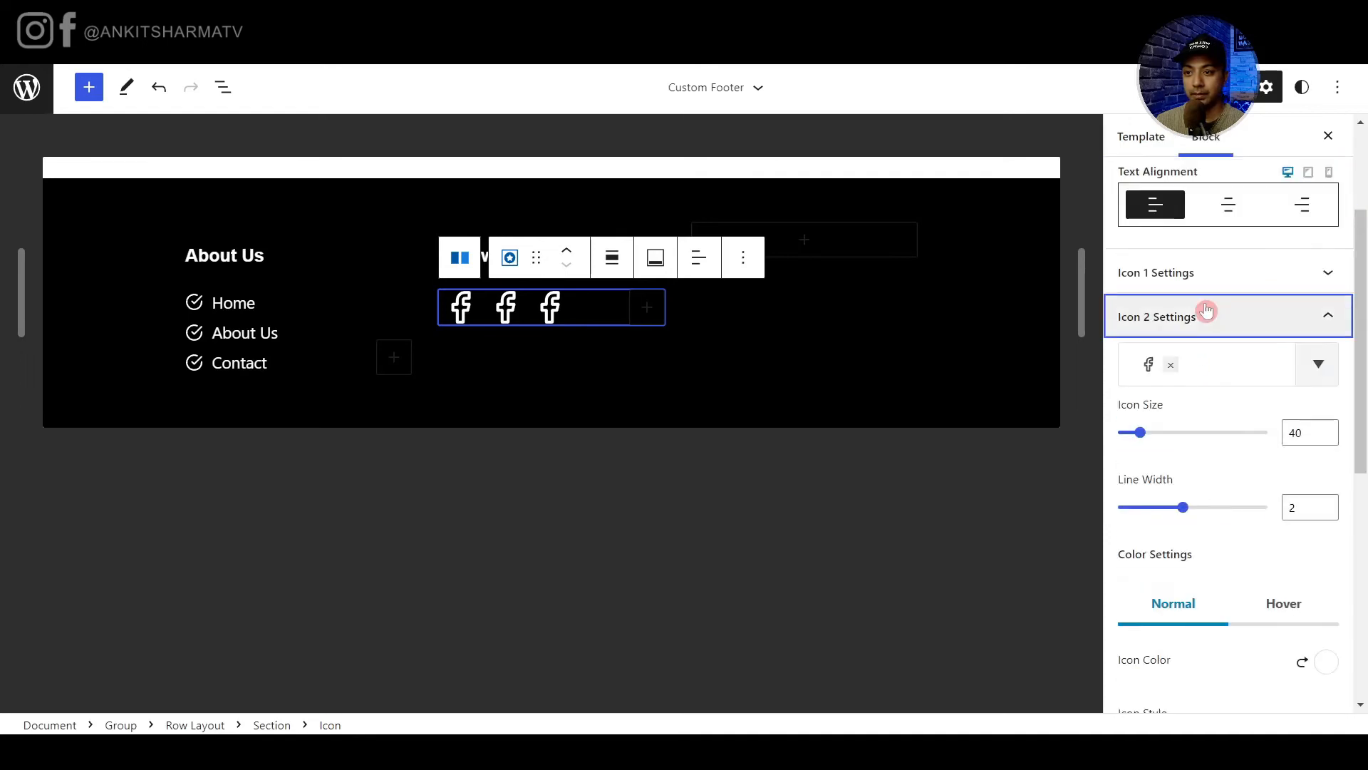
pyautogui.click(1223, 380)
pyautogui.click(1180, 415)
pyautogui.write('inst')
pyautogui.click(1112, 528)
pyautogui.click(1183, 317)
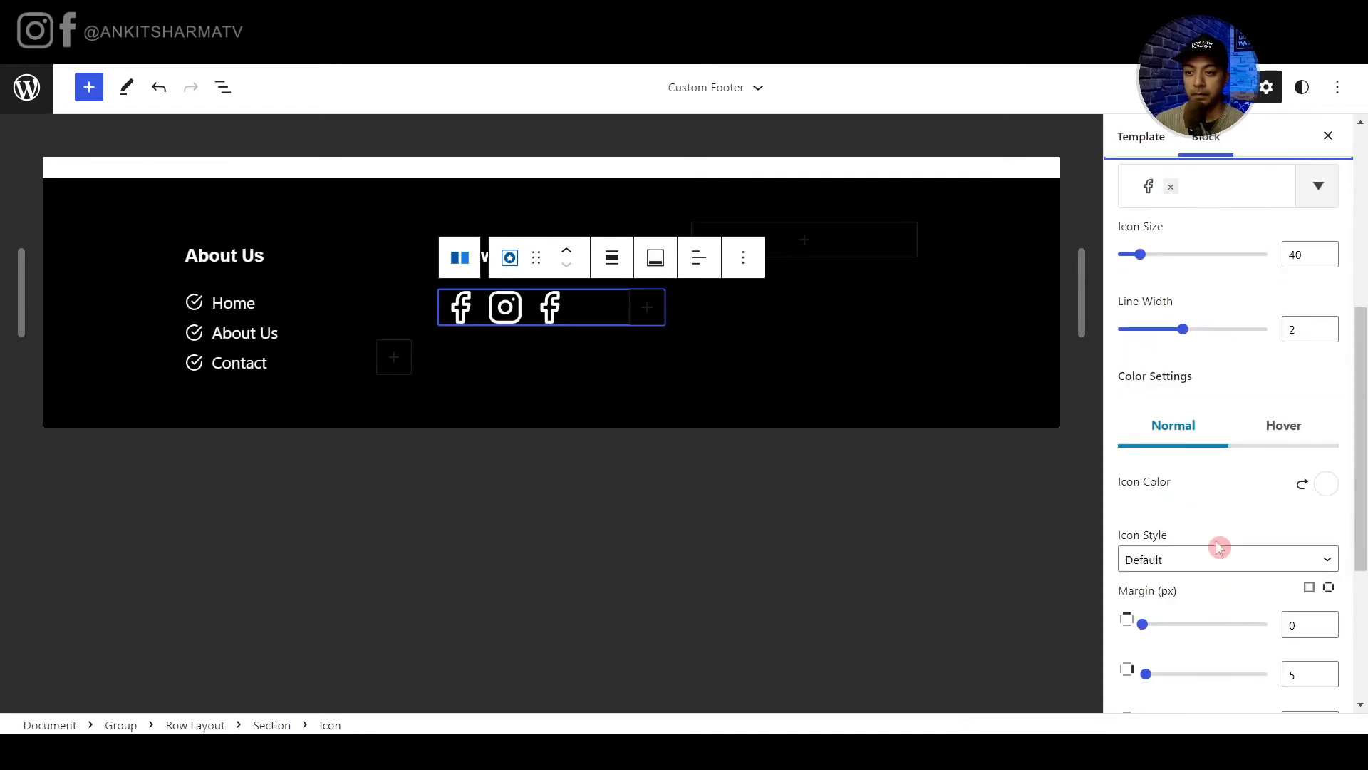
# Replace the third icon under Follow Us with the solid Twitter bird icon.
pyautogui.click(1216, 546)
pyautogui.click(1206, 191)
pyautogui.click(1180, 238)
pyautogui.write('twi')
pyautogui.click(1295, 352)
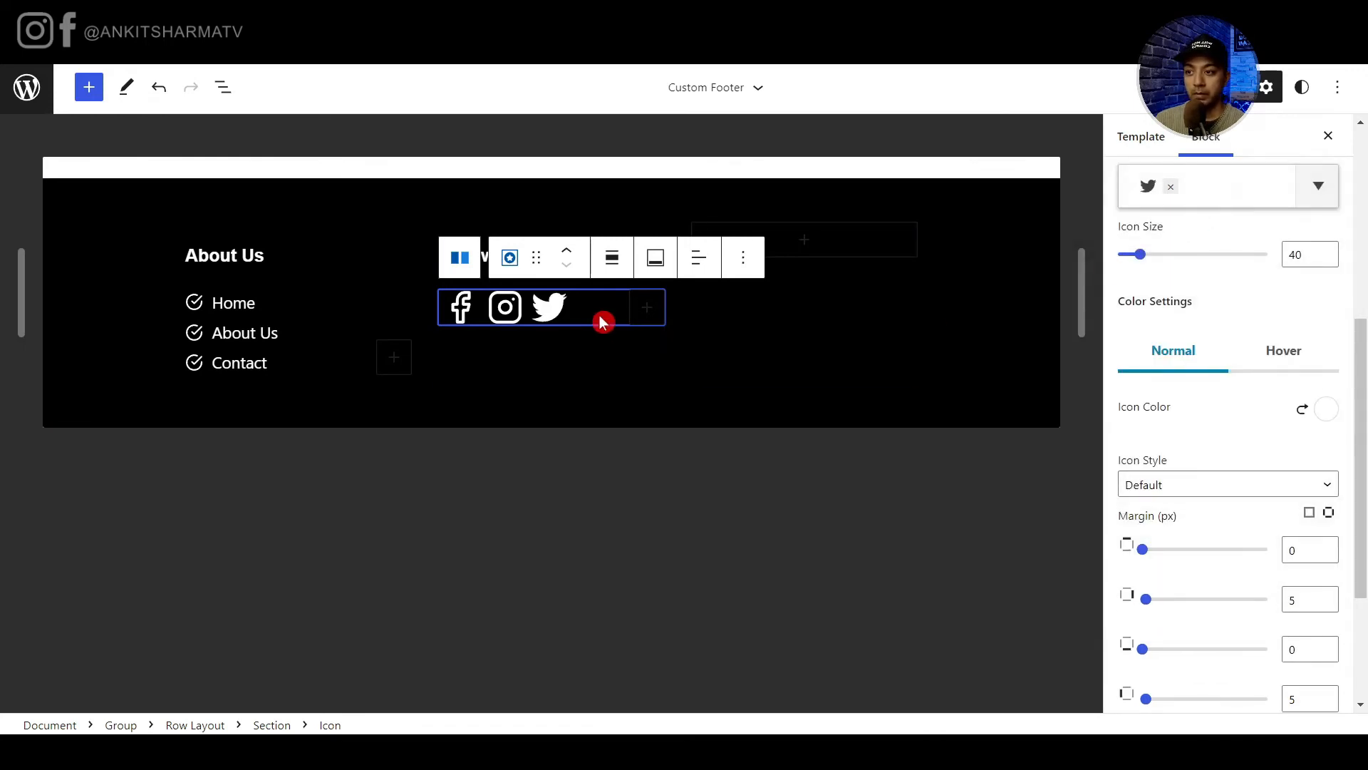
pyautogui.click(630, 539)
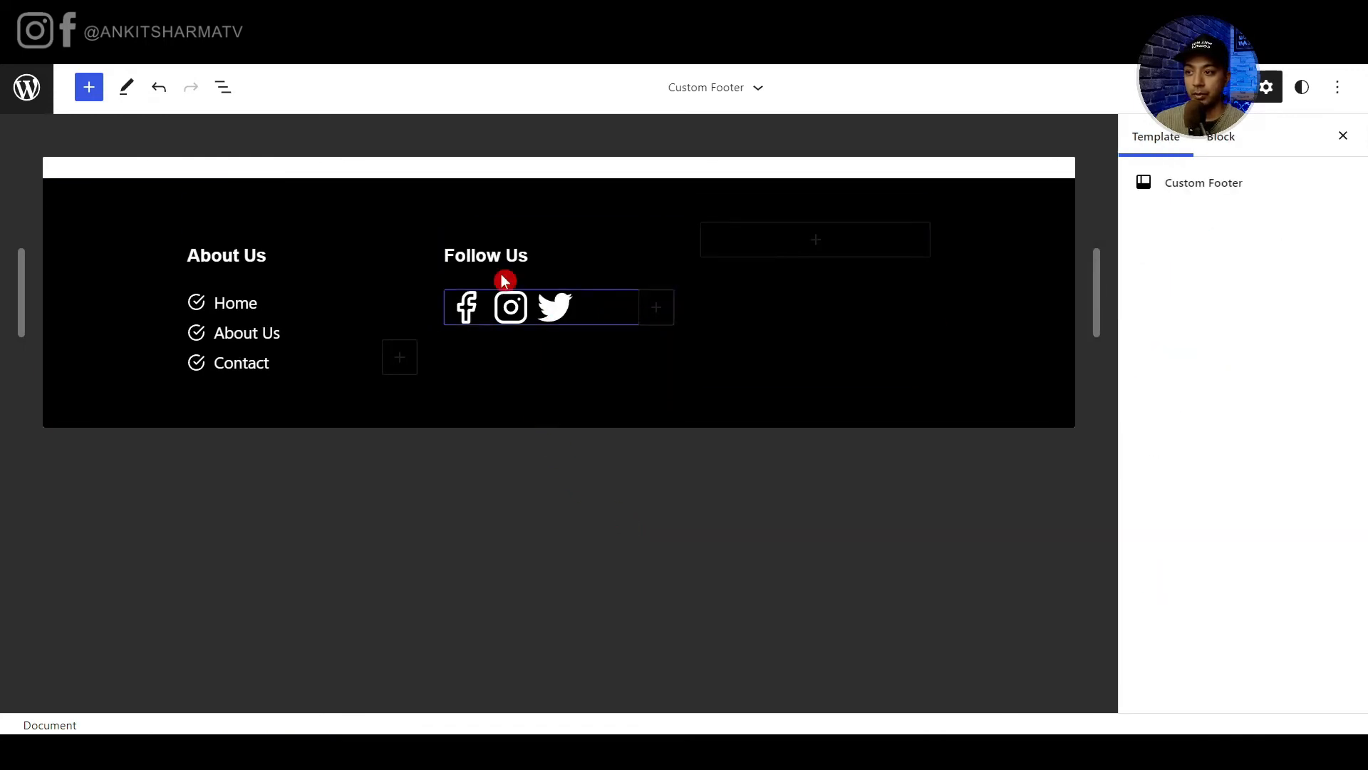
# Copy the Follow Us heading block and paste it into the row's empty third column.
pyautogui.click(558, 256)
pyautogui.click(993, 213)
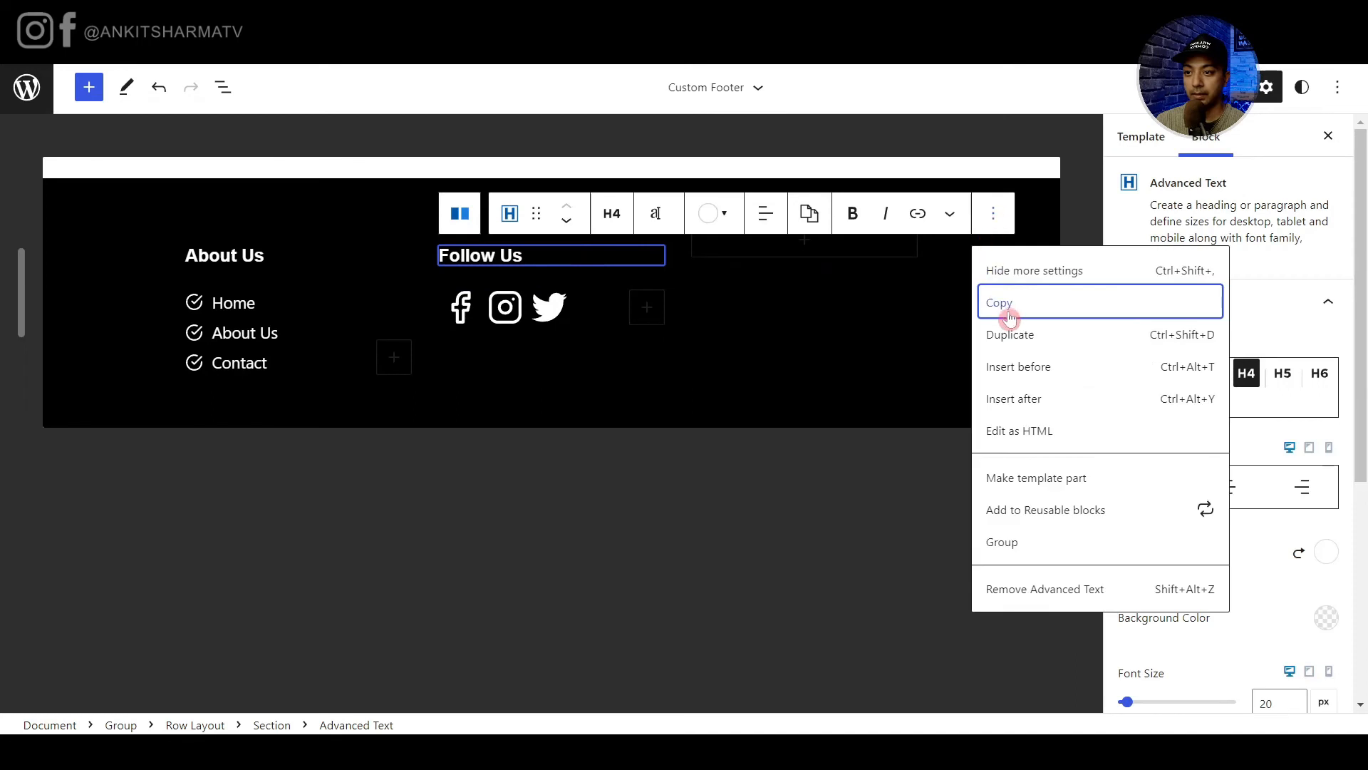
pyautogui.click(1010, 316)
pyautogui.click(877, 267)
pyautogui.hotkey('ctrl', 'v')
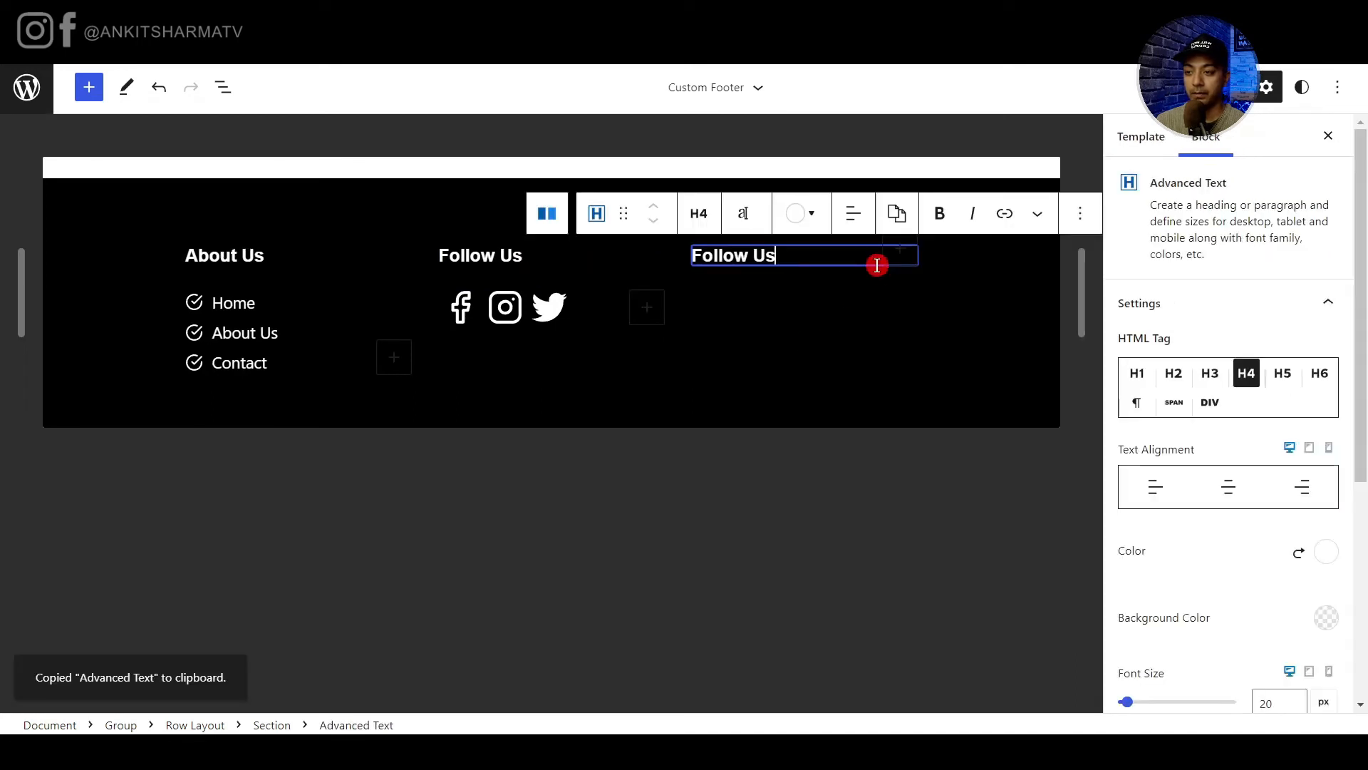
# Change the copied heading in the third column to "Working Hrs".
pyautogui.hotkey('ctrl', 'Left')
pyautogui.hotkey('ctrl', 'shift', 'Left')
pyautogui.write('Working')
pyautogui.hotkey('ctrl', 'shift', 'Right')
pyautogui.write('Hrs')
# Paste the weekly hours (Monday – Closed, Tuesday to Sunday 11.00 – 09.00) as a paragraph below Working Hrs and set its text size to 13.
pyautogui.press('Return')
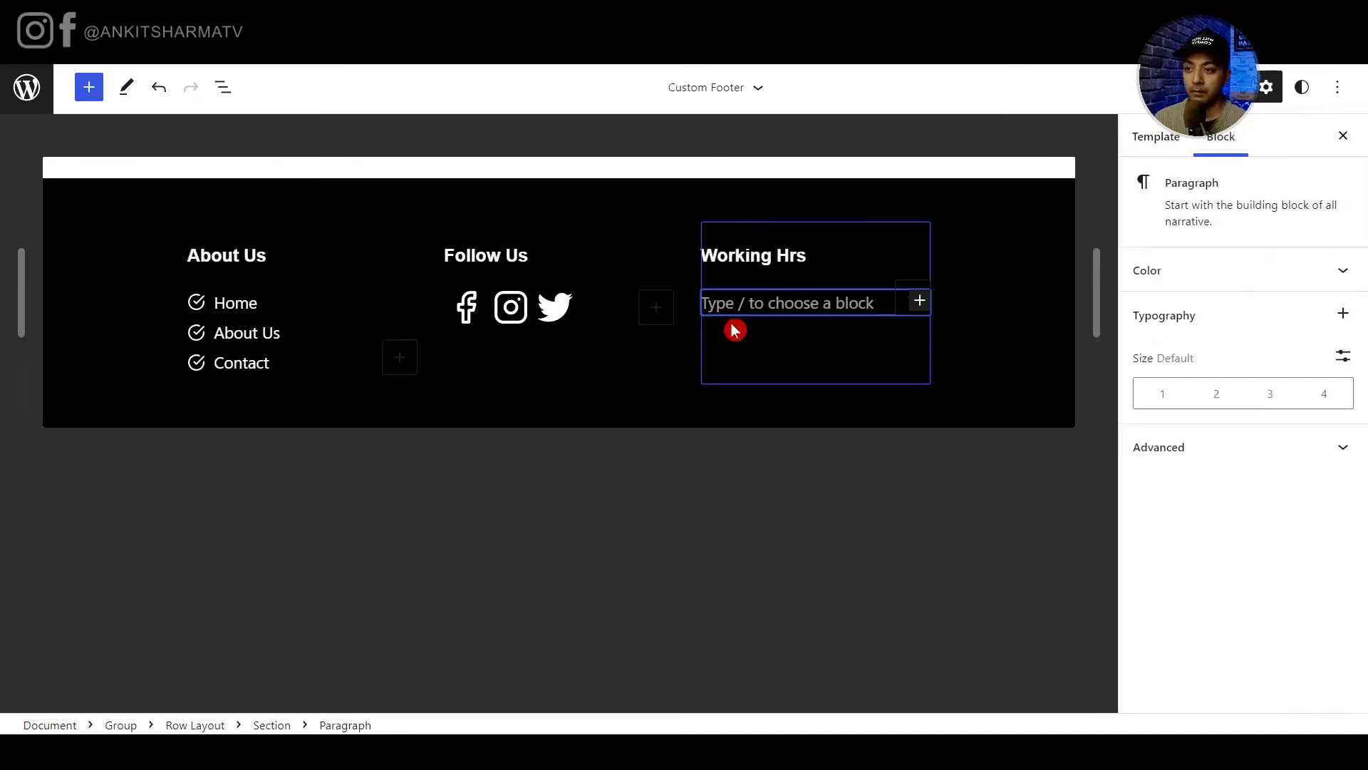
pyautogui.hotkey('ctrl', 'v')
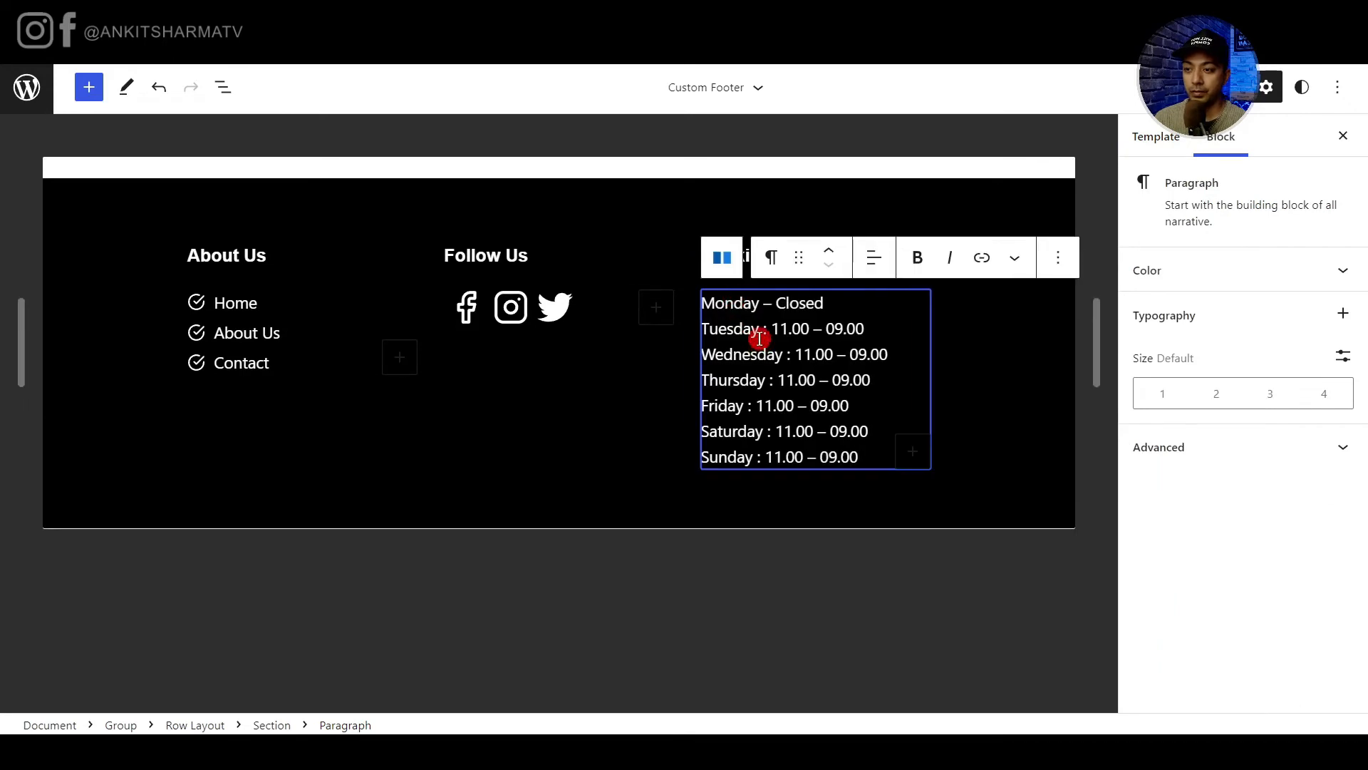
pyautogui.click(1343, 360)
pyautogui.click(1224, 393)
pyautogui.write('13')
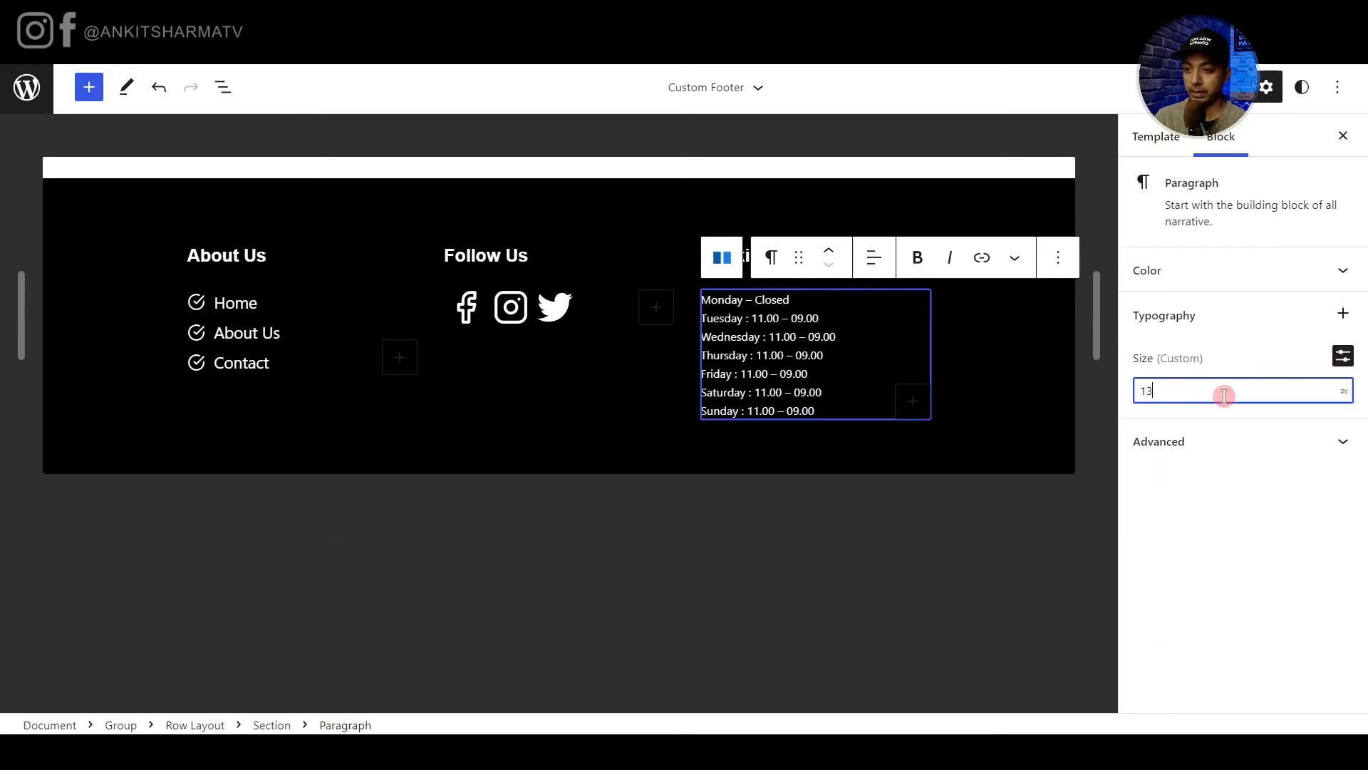
pyautogui.click(1211, 524)
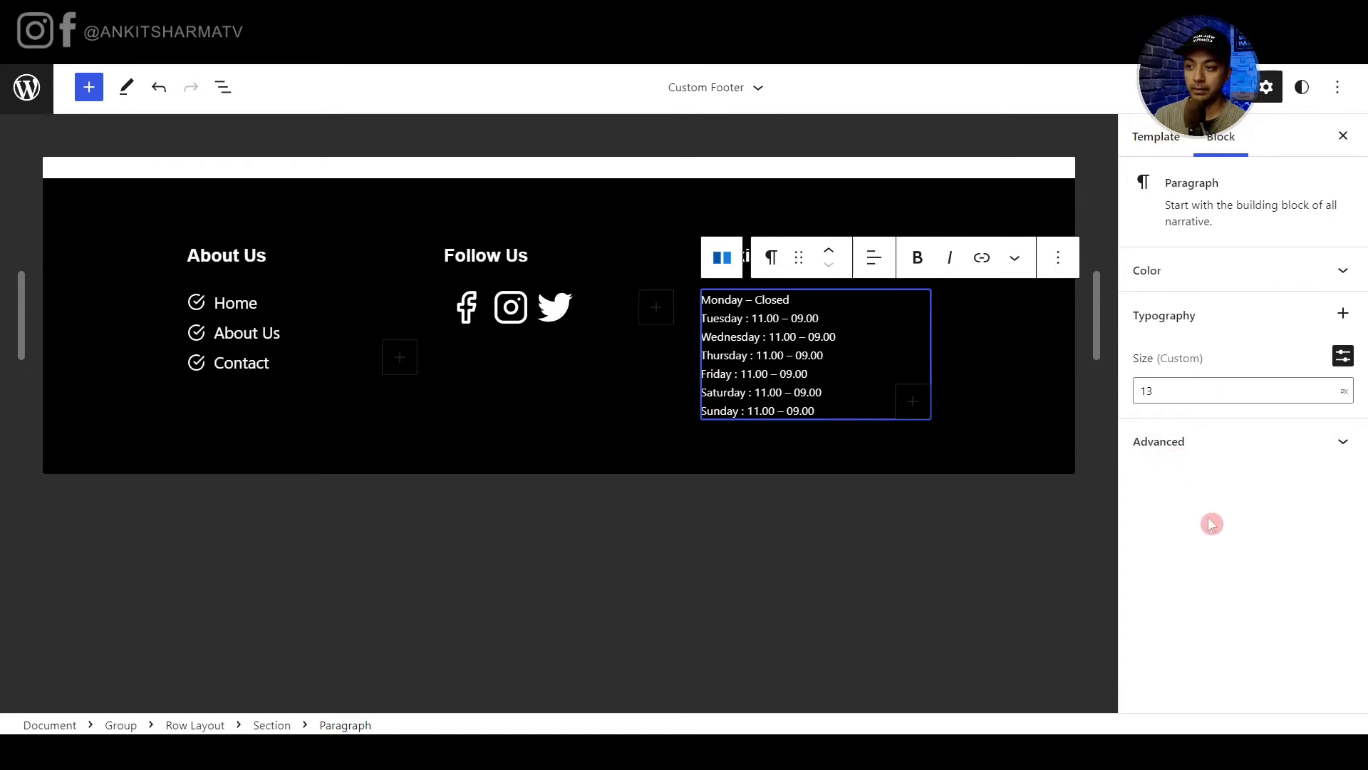
pyautogui.click(877, 557)
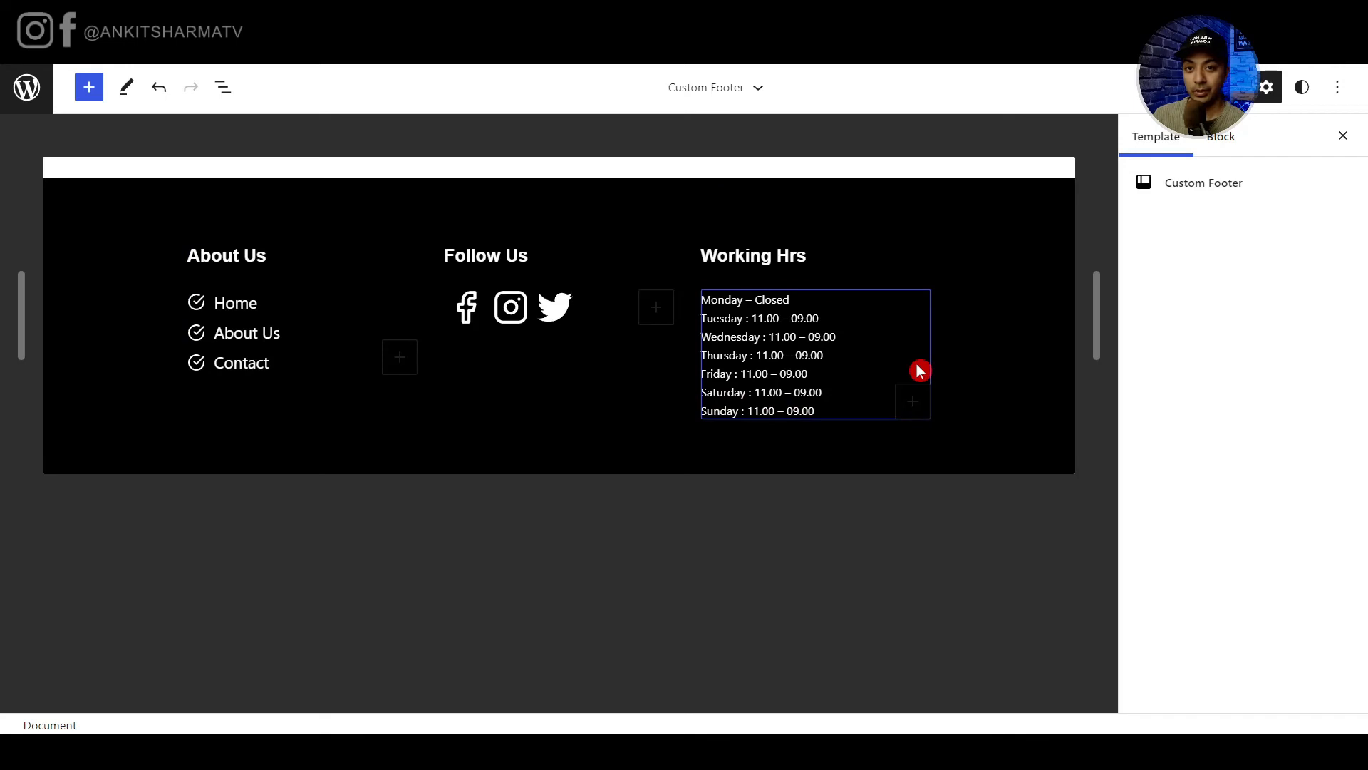
# Save the changes to the Custom Footer template part.
pyautogui.click(1219, 87)
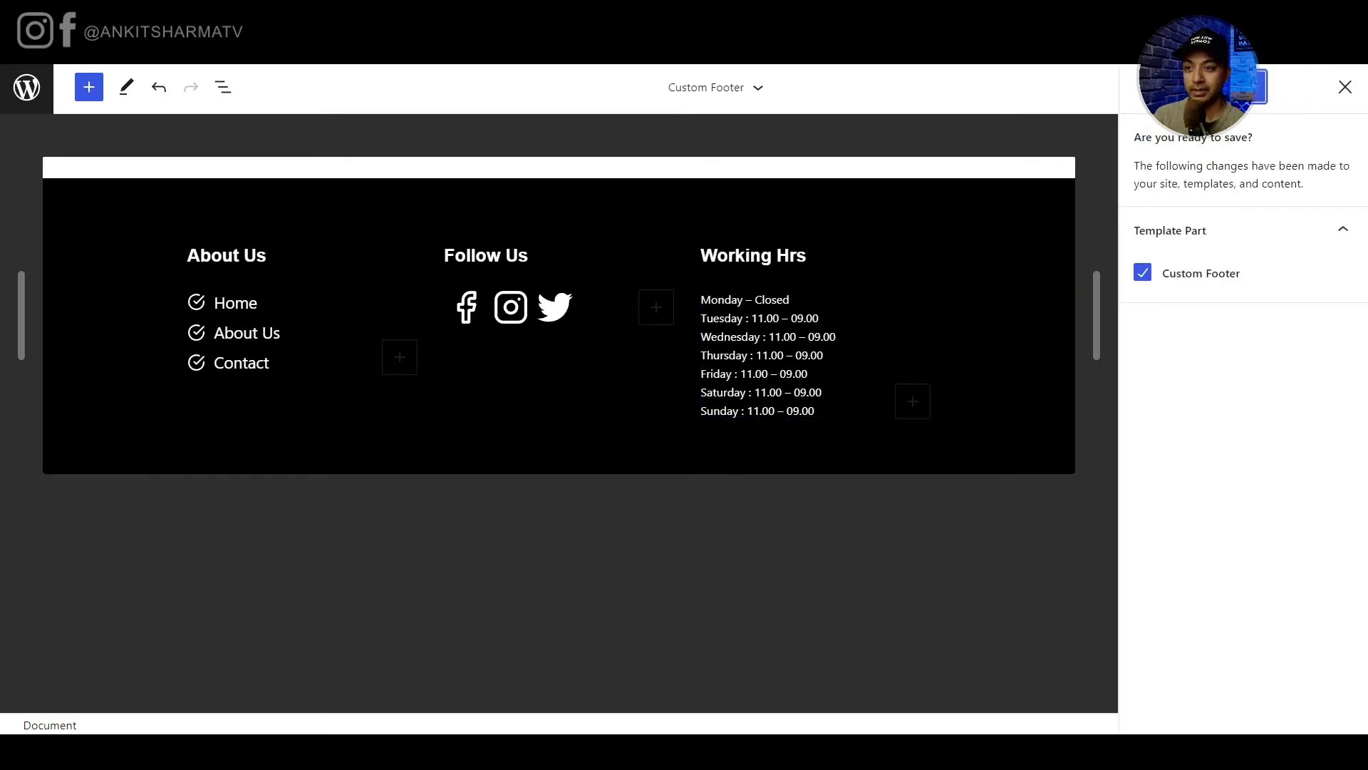
pyautogui.click(1255, 90)
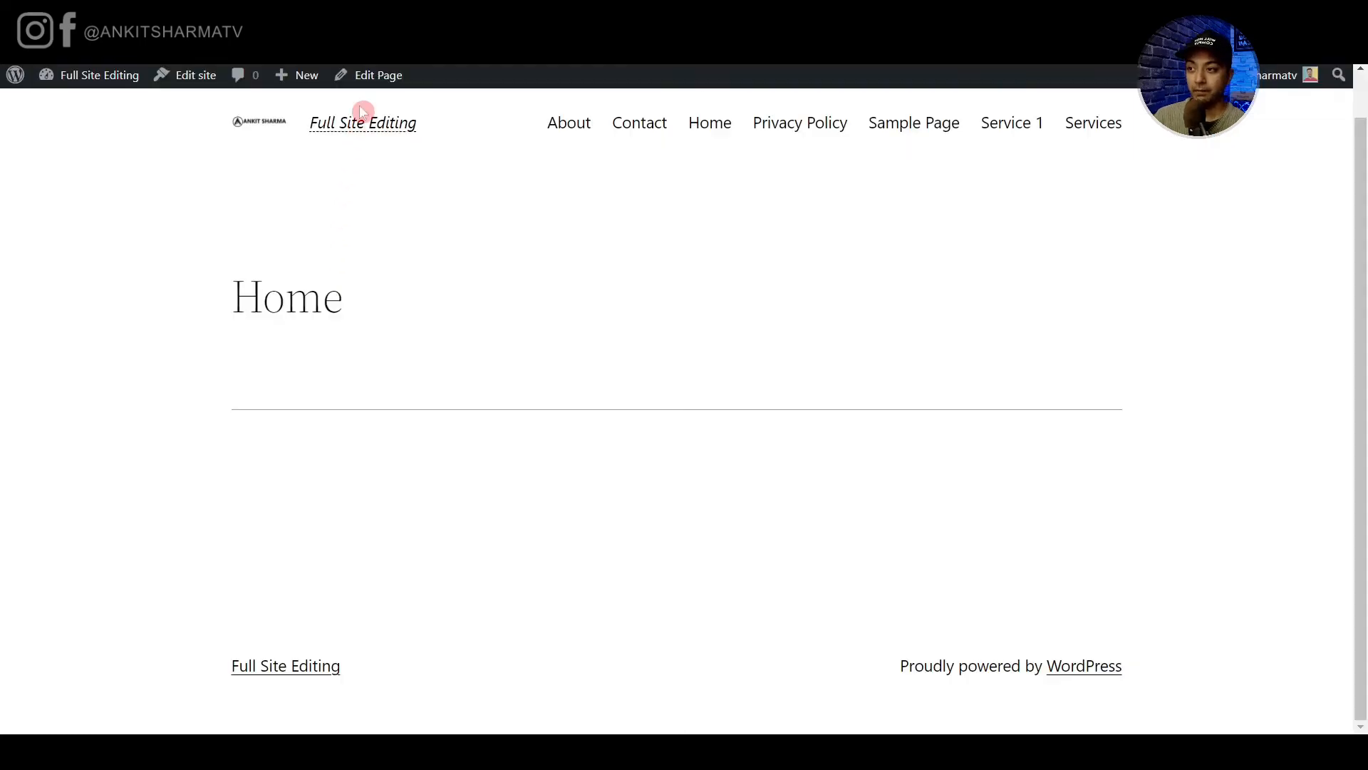
# Open the site's Home page for editing and select its empty paragraph block.
pyautogui.click(383, 78)
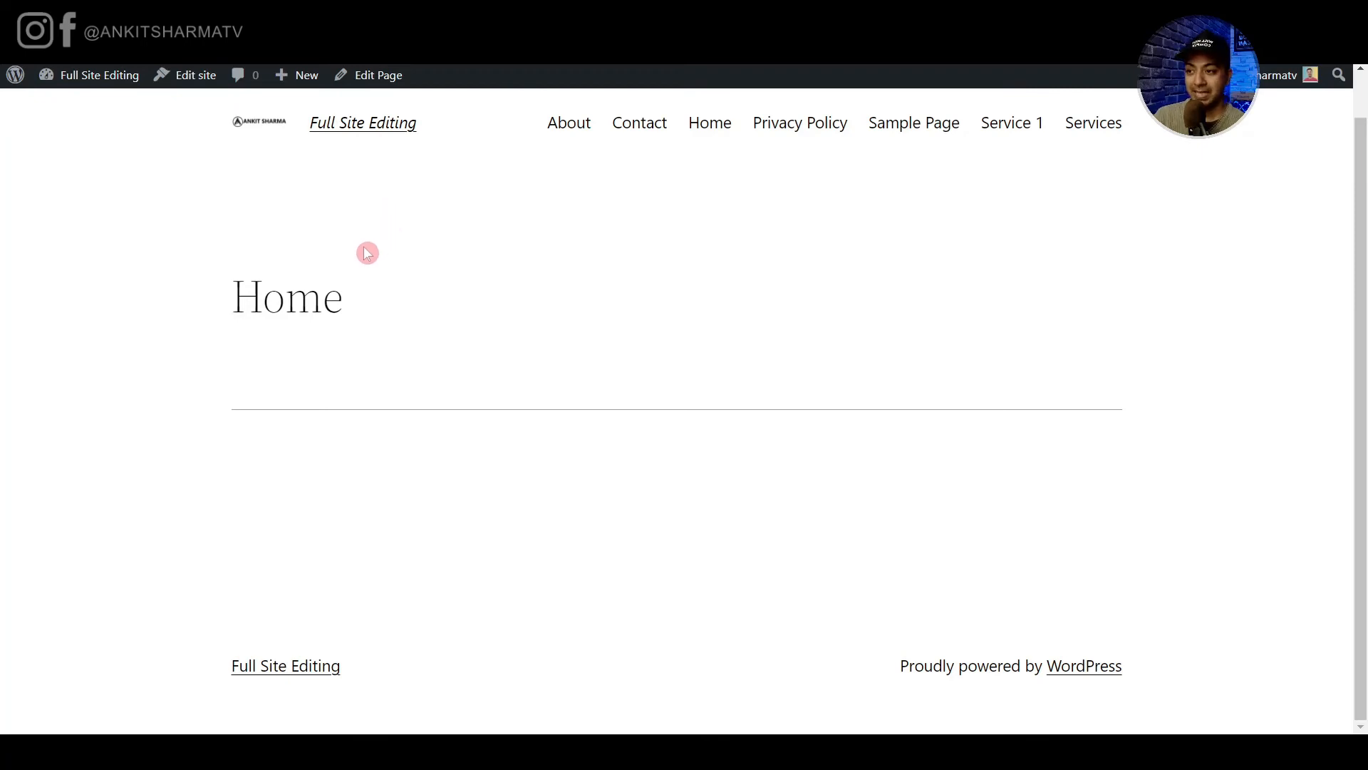
pyautogui.click(385, 84)
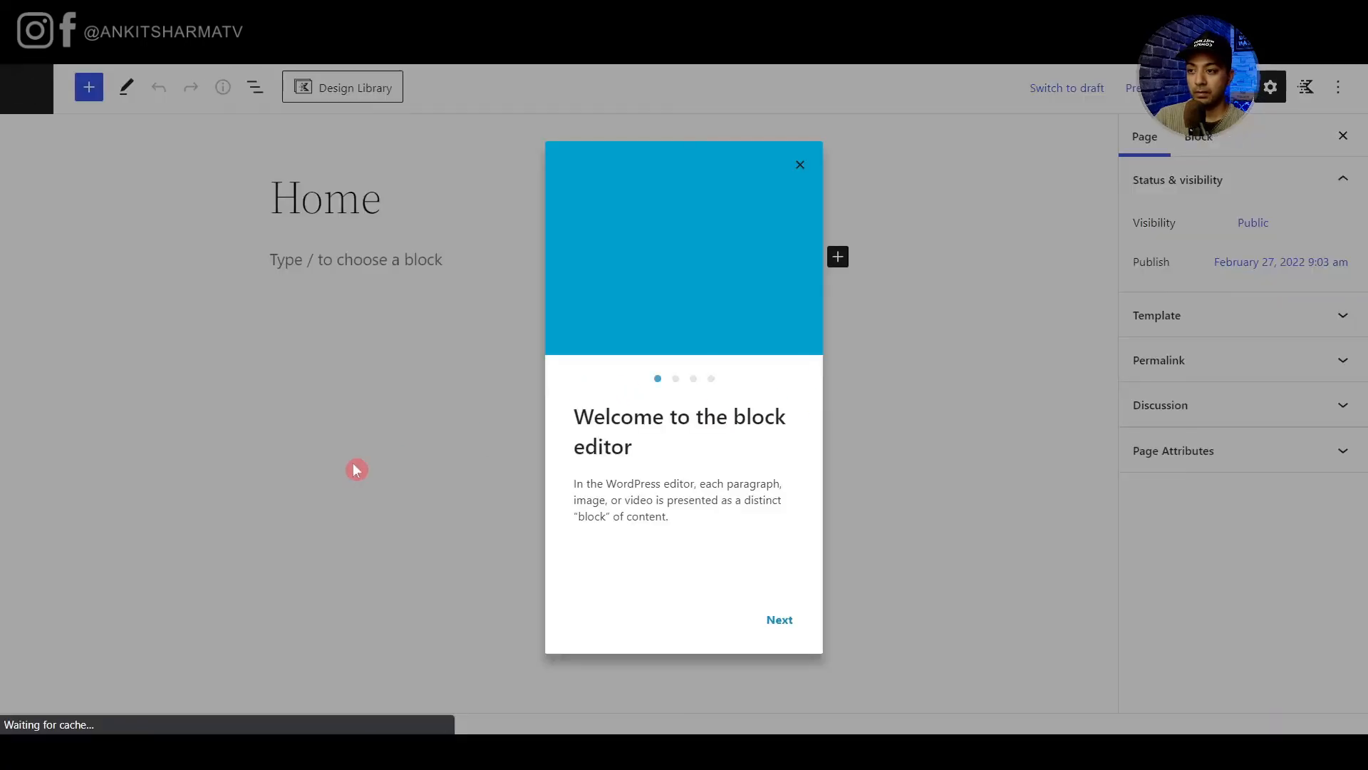
pyautogui.click(469, 263)
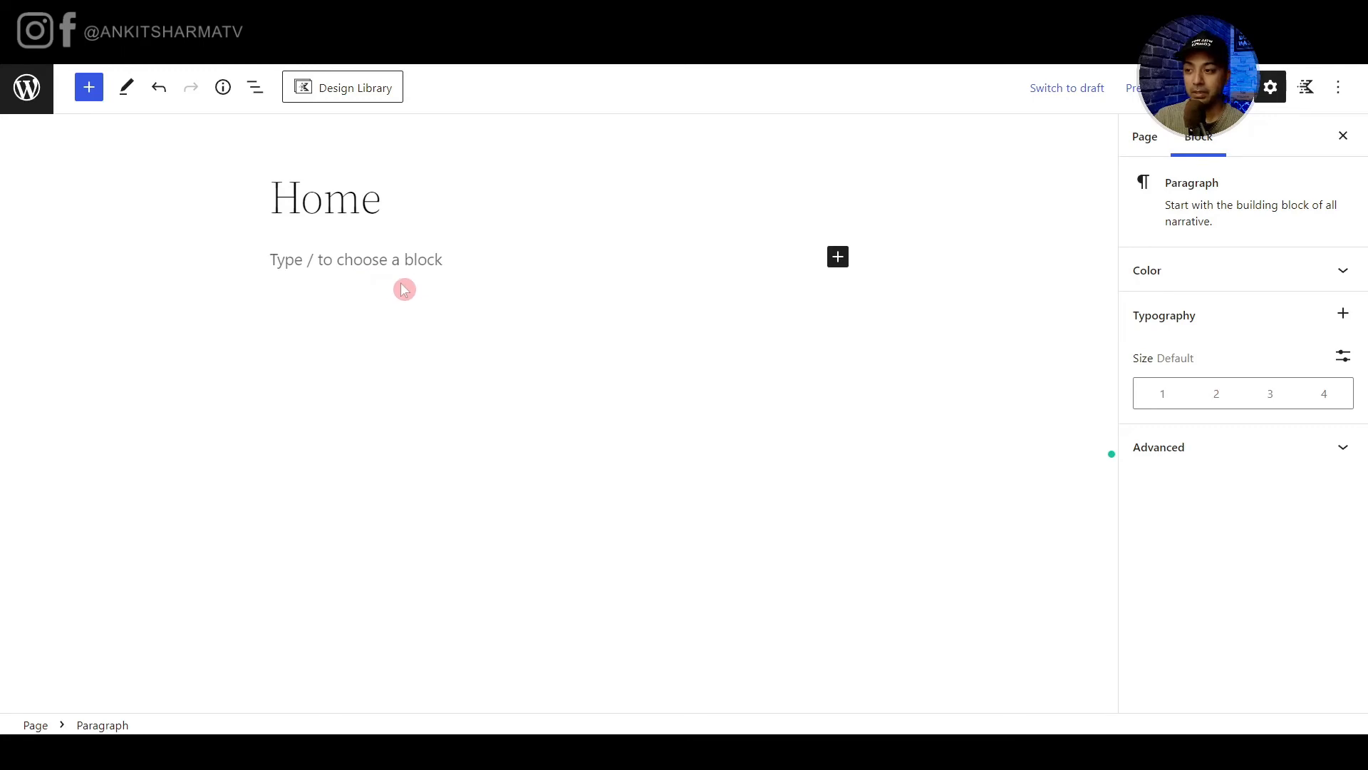
# Check the template choices for the Home page and create a new custom template named "Custom Home Page".
pyautogui.click(1147, 148)
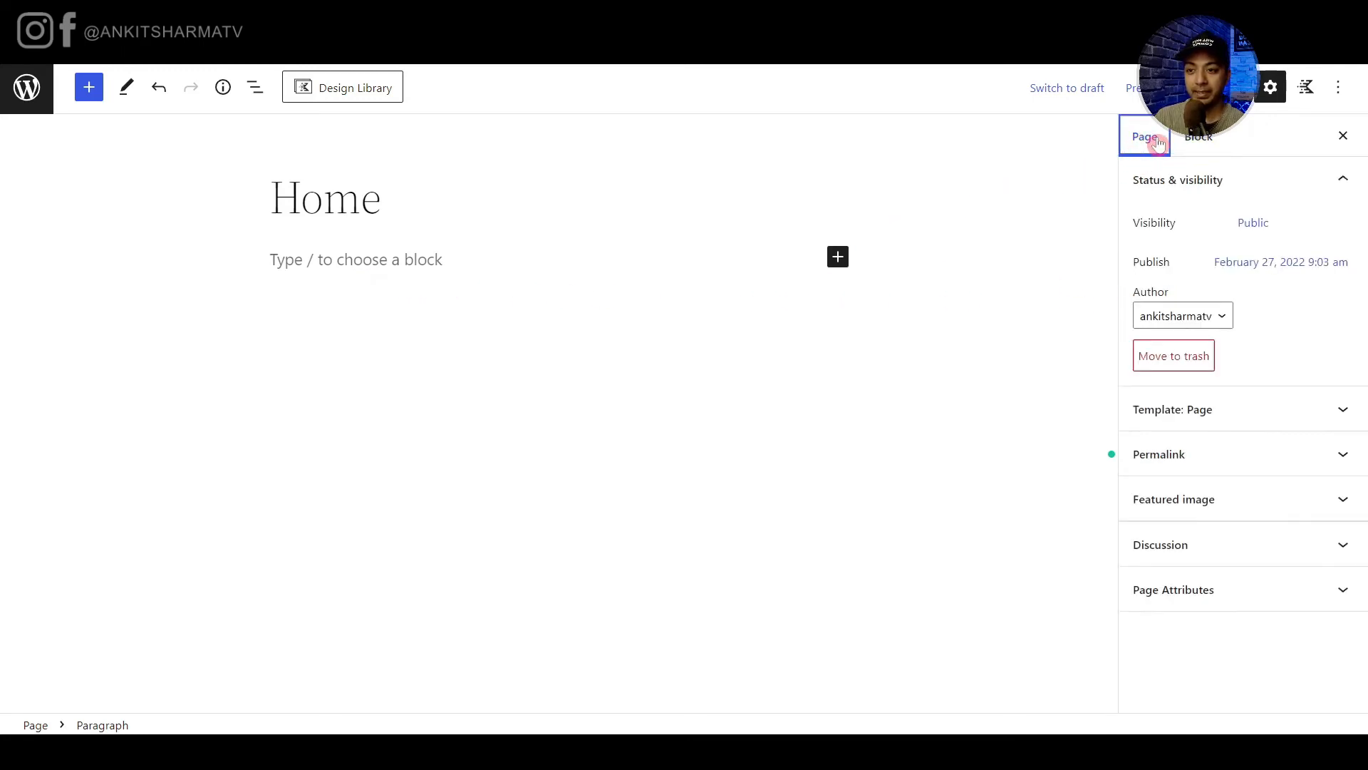
pyautogui.click(1256, 421)
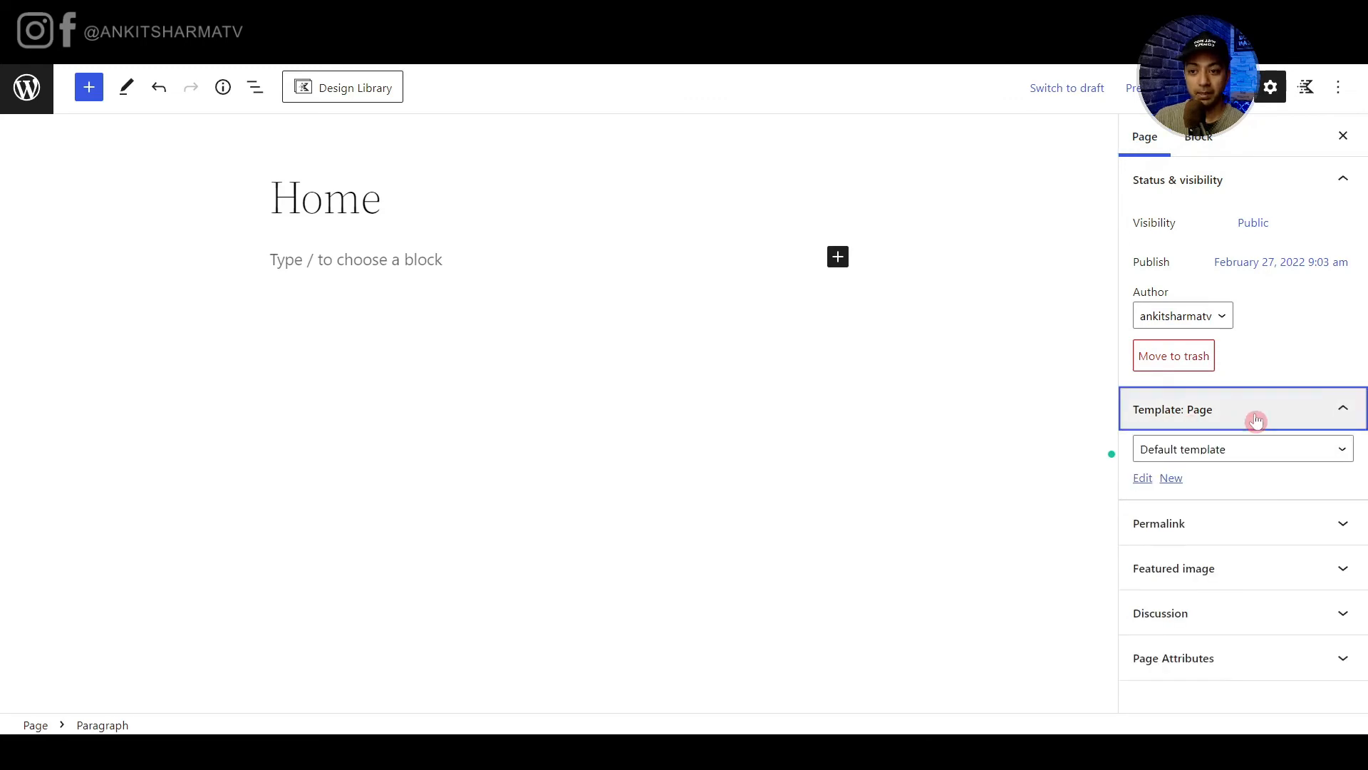
pyautogui.click(1265, 458)
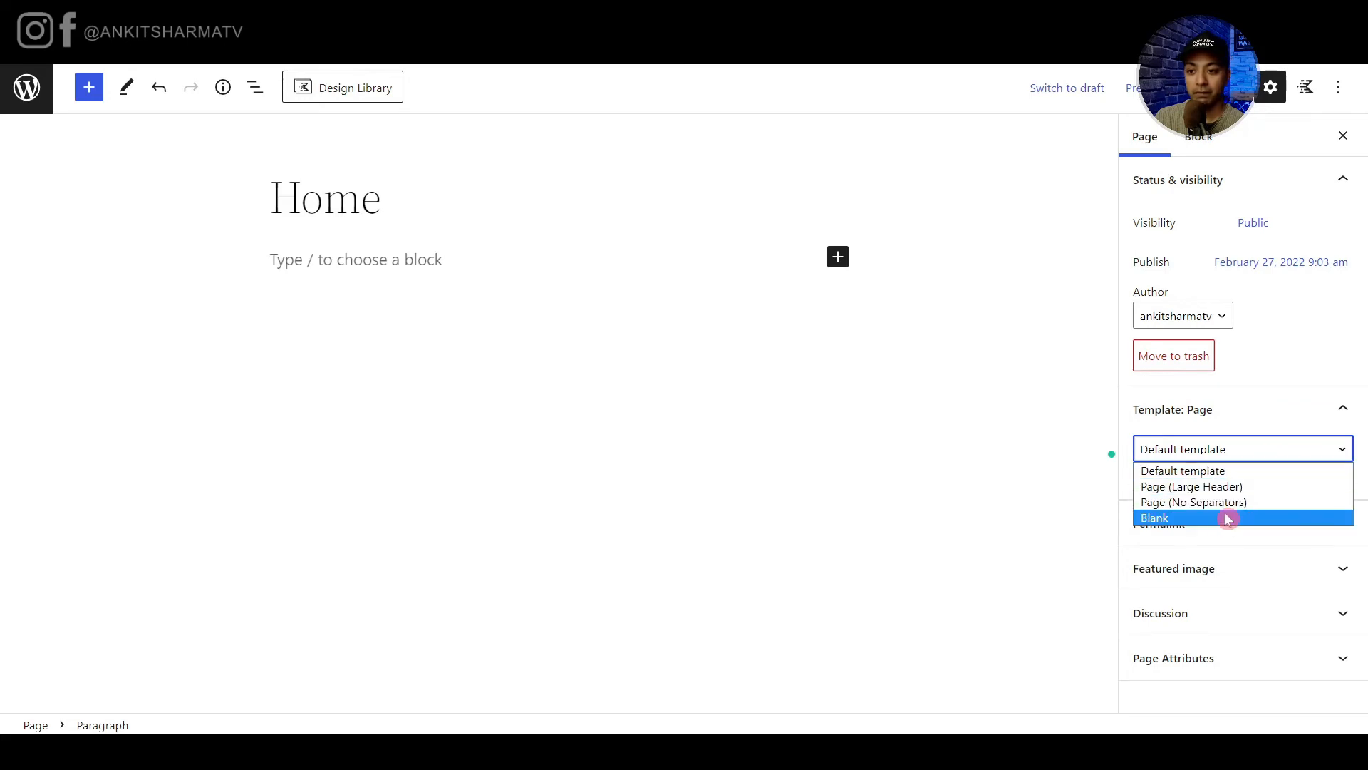
pyautogui.click(1250, 419)
pyautogui.click(1252, 417)
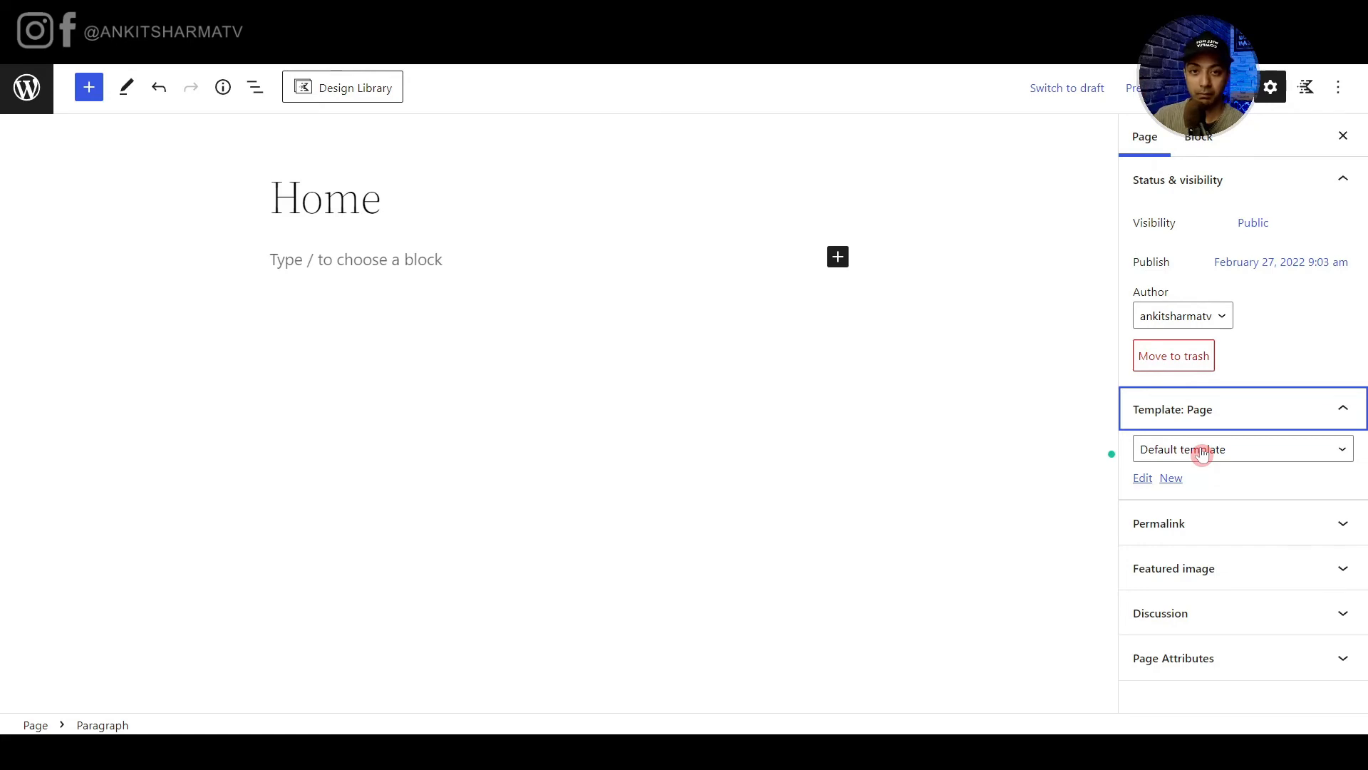
pyautogui.click(1171, 477)
pyautogui.write('Custom Home Page')
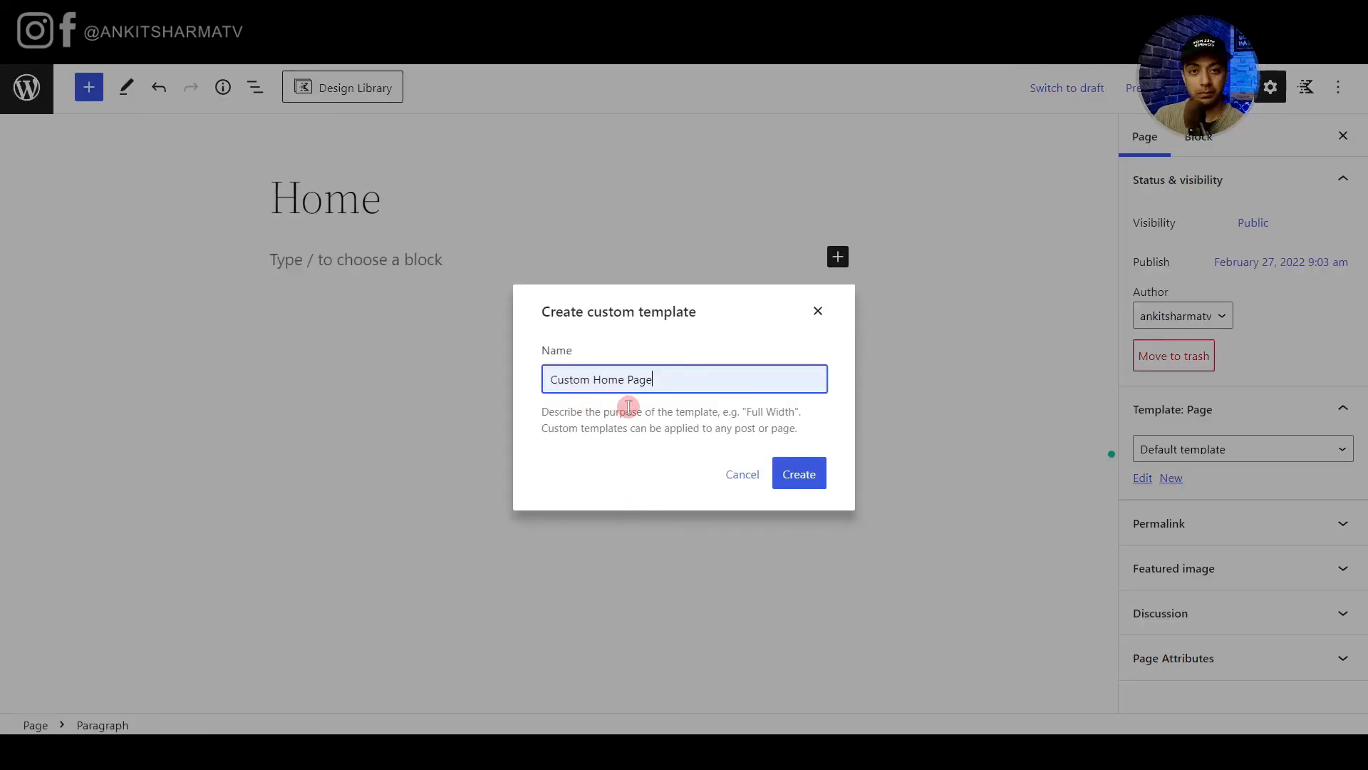
pyautogui.click(799, 474)
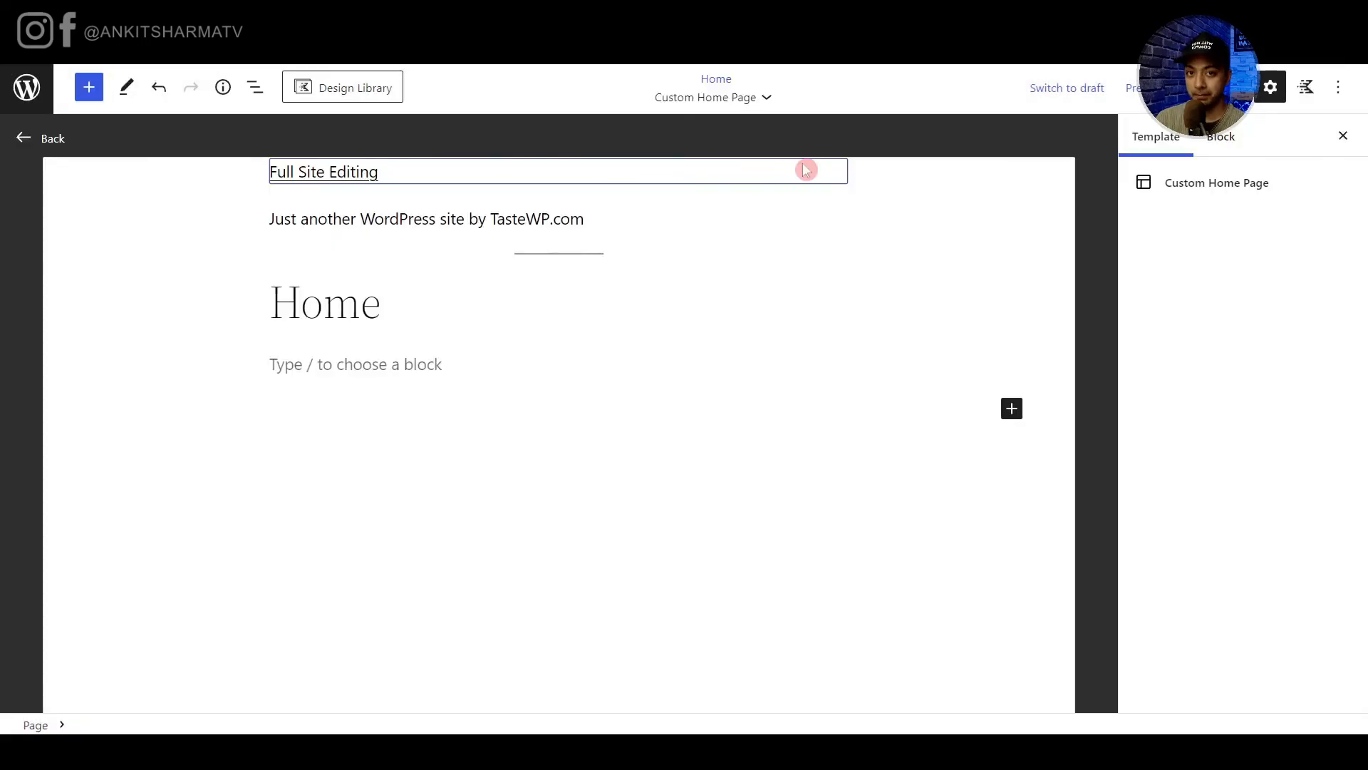
# Show the template's block list and delete the group containing the Site Title and Site Tagline.
pyautogui.click(257, 90)
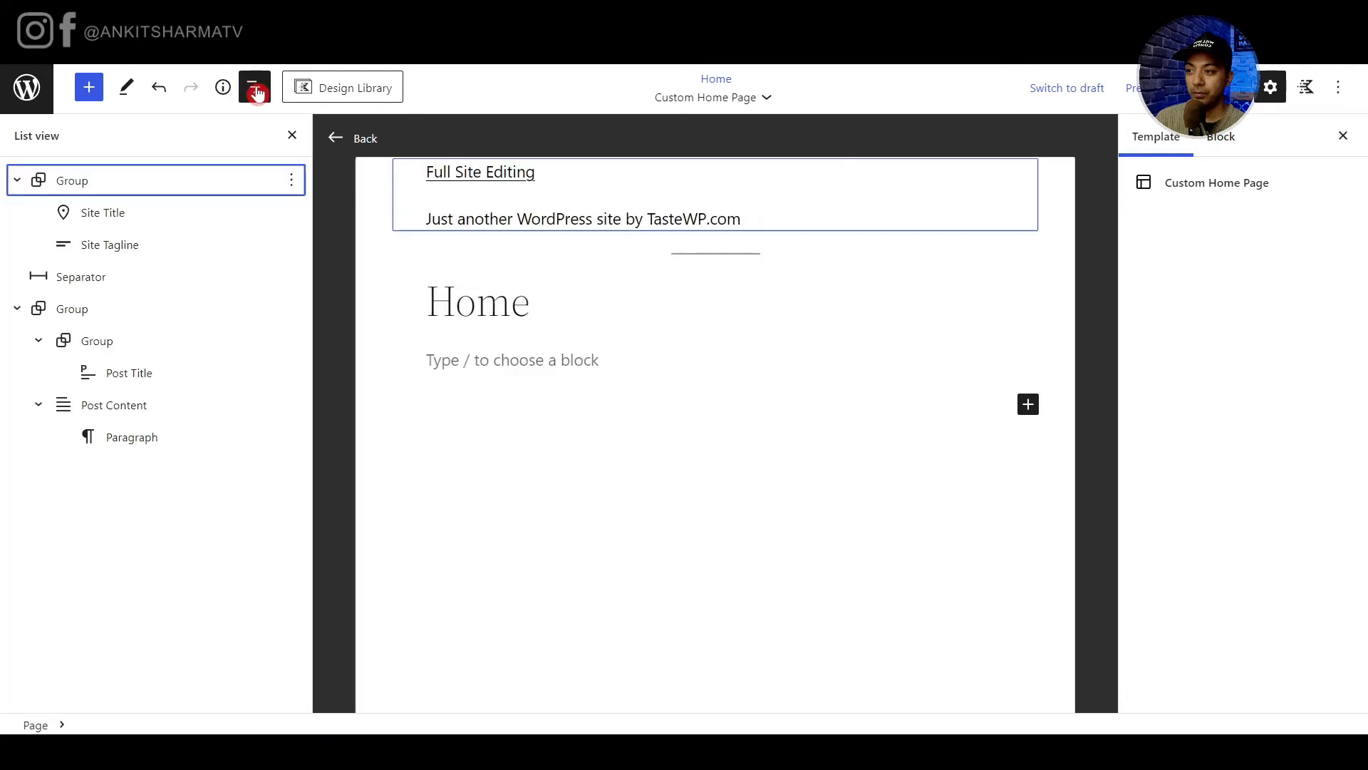
pyautogui.click(110, 187)
pyautogui.click(114, 212)
pyautogui.click(127, 245)
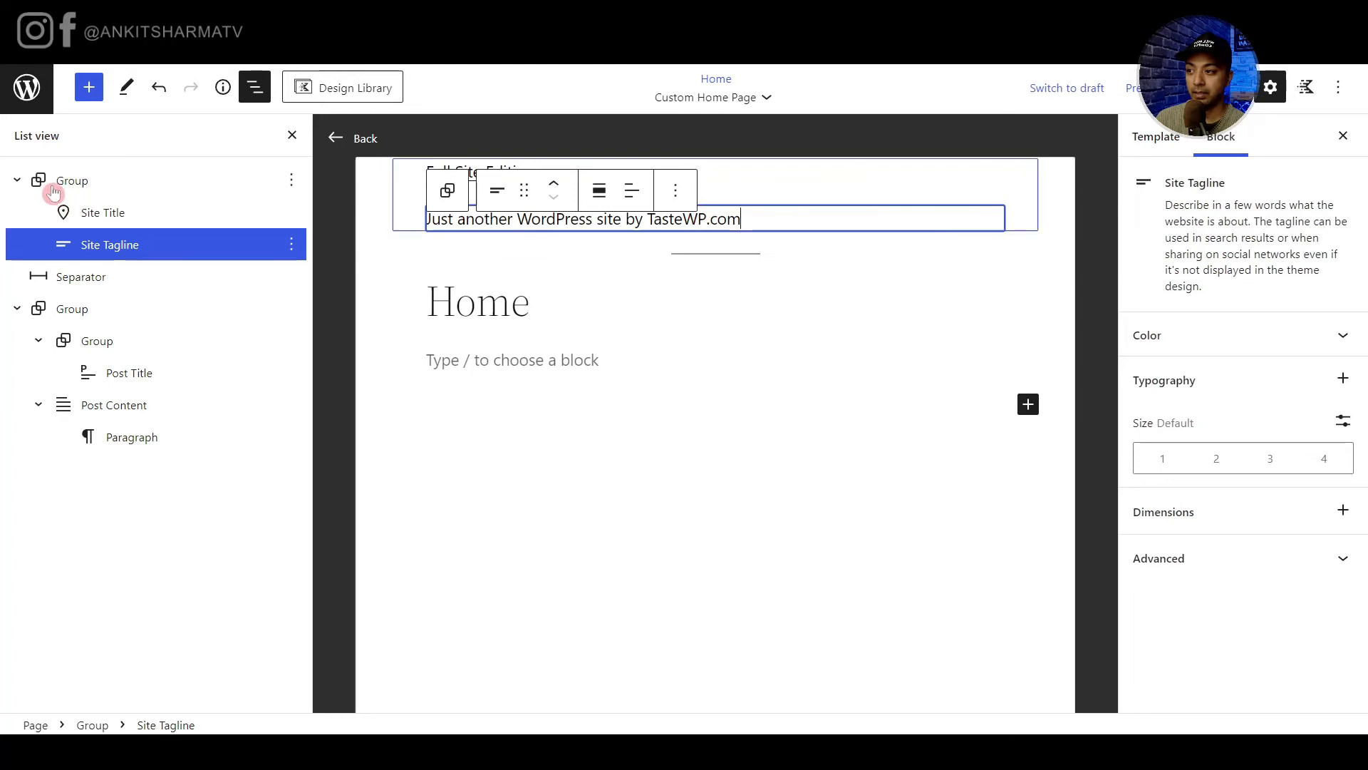
pyautogui.click(153, 185)
pyautogui.press('Delete')
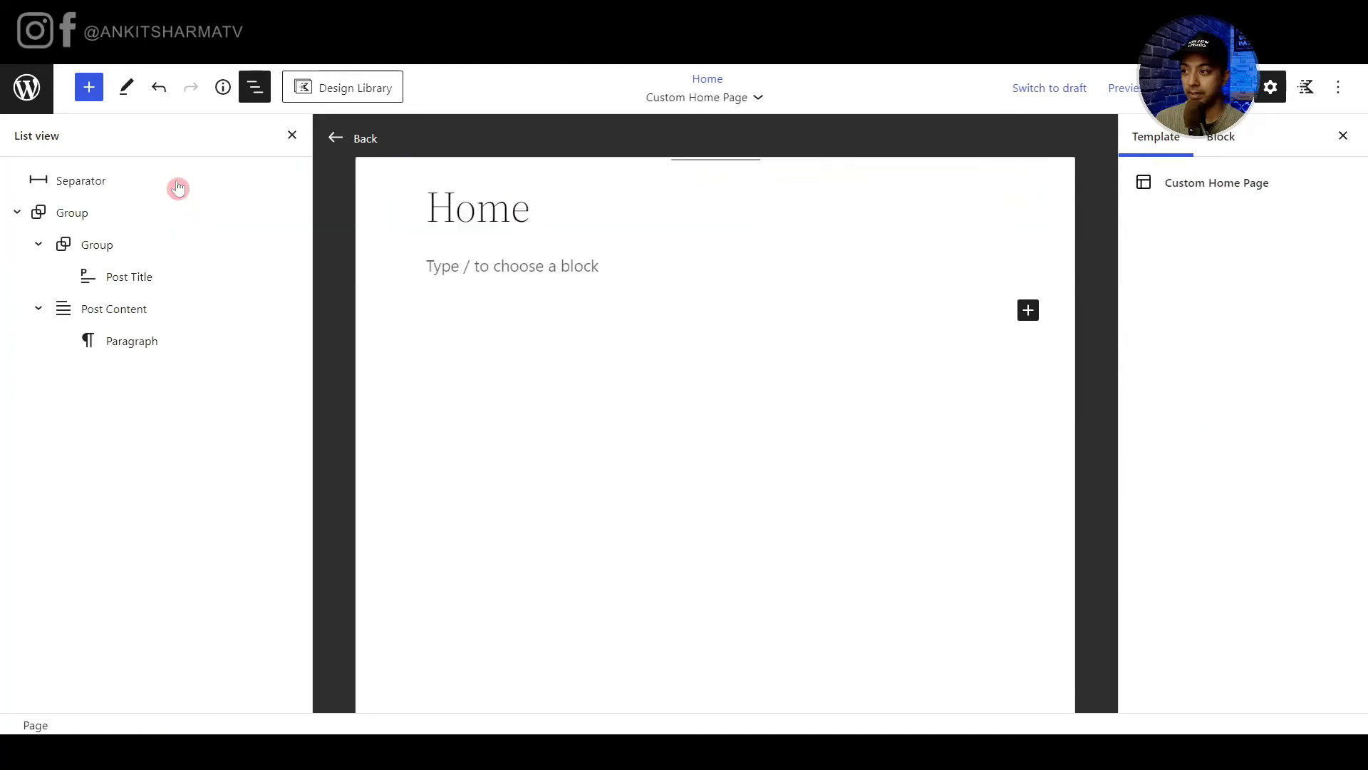
# Delete the Separator from the Custom Home Page template and collapse the remaining Group in the block list.
pyautogui.click(99, 179)
pyautogui.press('Delete')
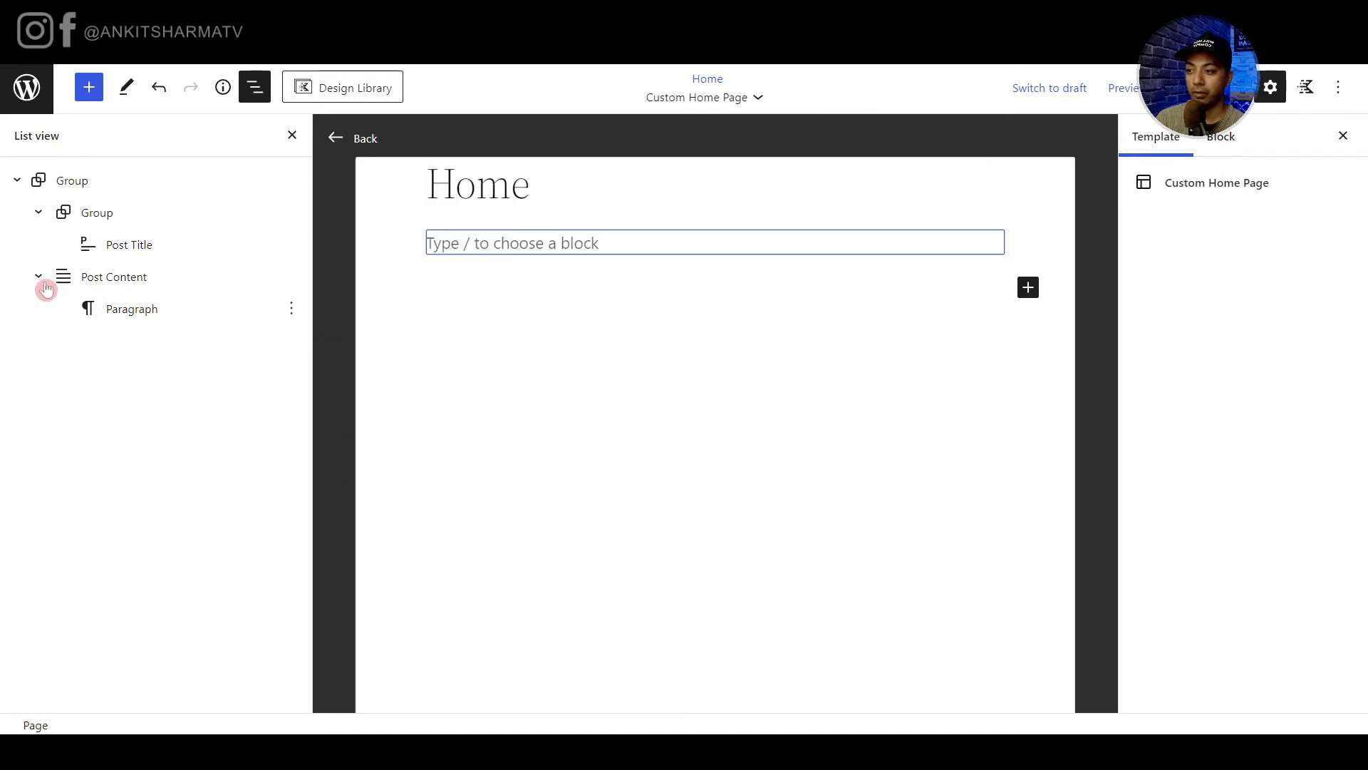
pyautogui.click(17, 181)
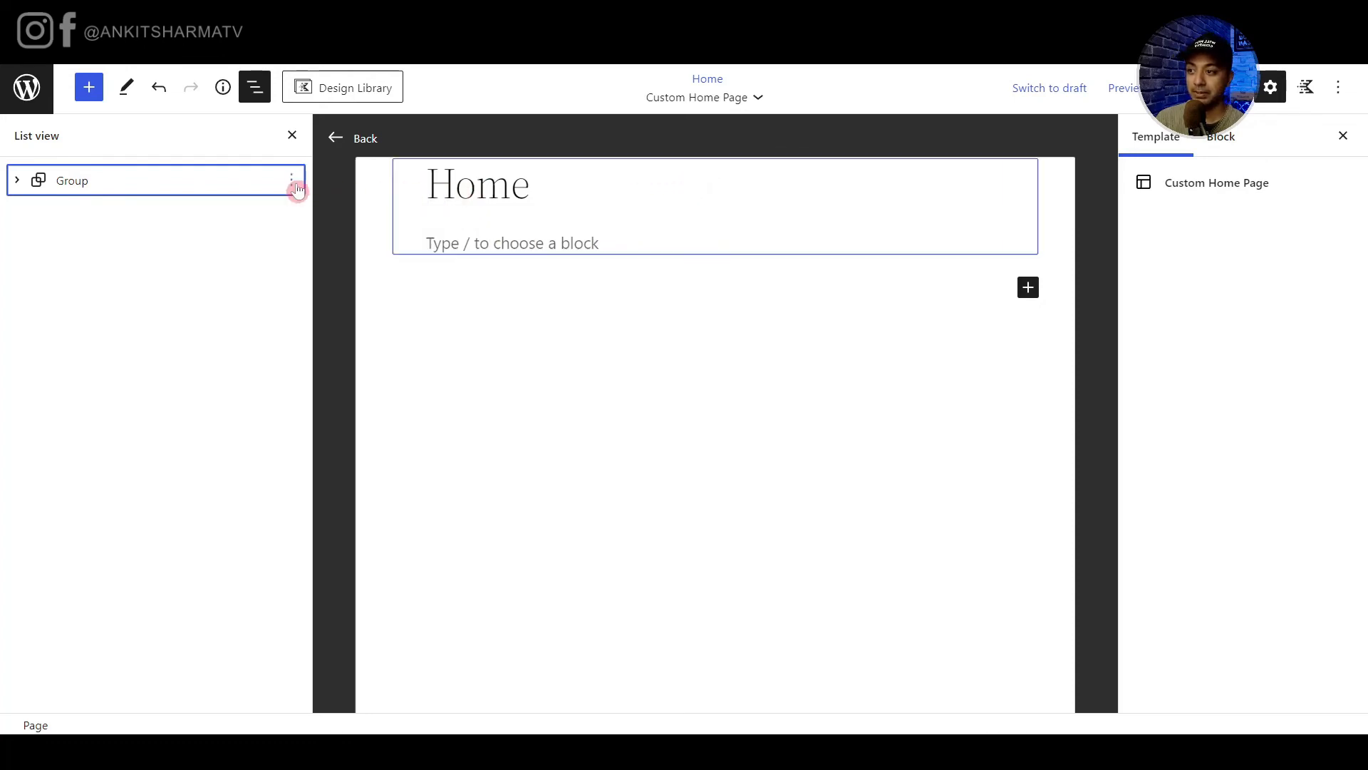
# Insert a Header block before the Group and fill it with the existing Custom Header template part.
pyautogui.click(292, 183)
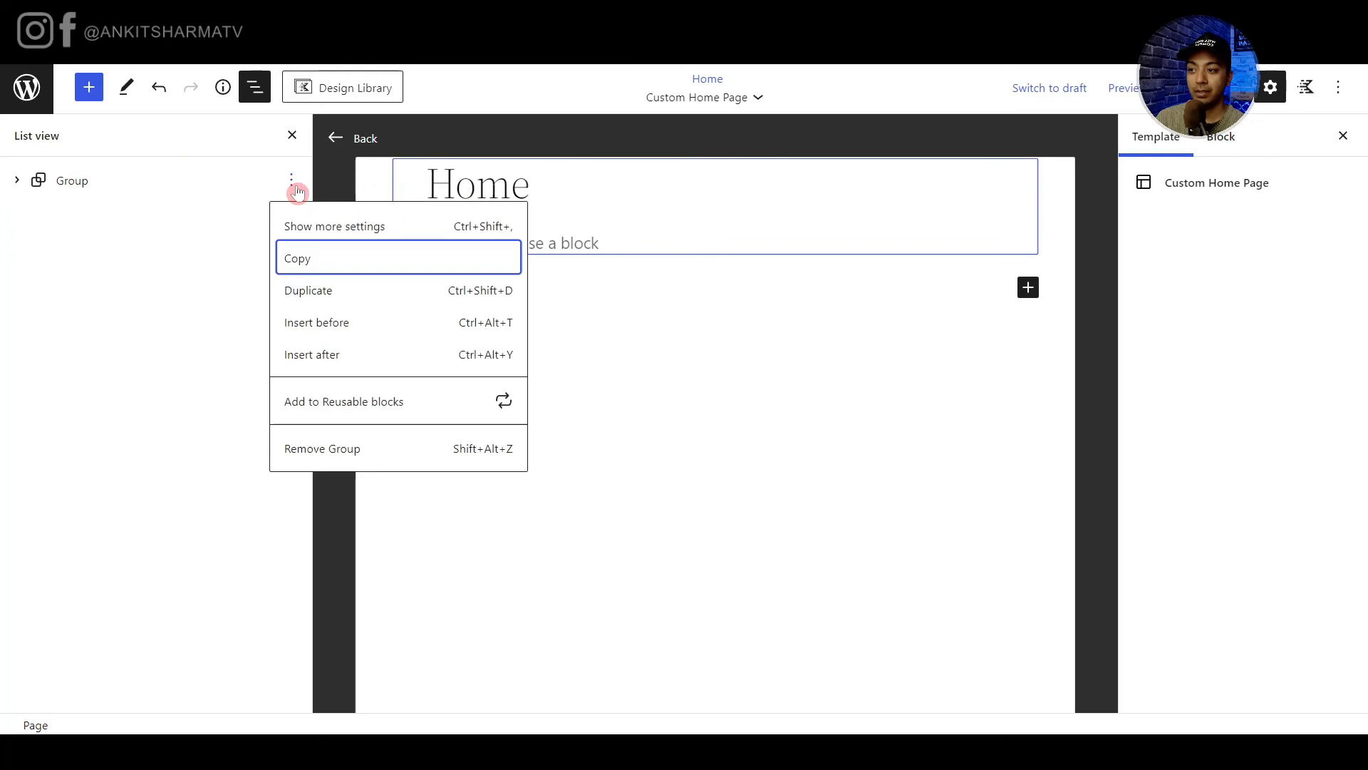
pyautogui.click(307, 329)
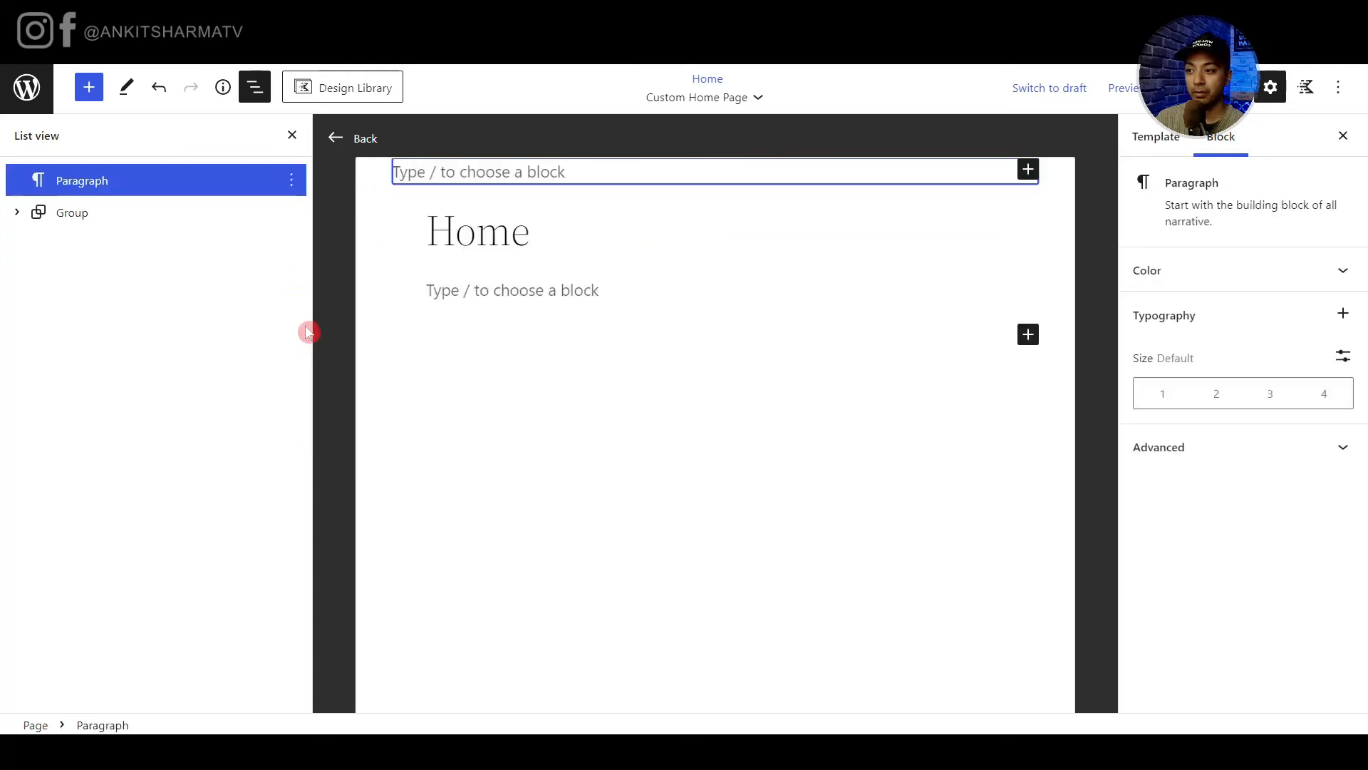
pyautogui.write('/header')
pyautogui.click(464, 225)
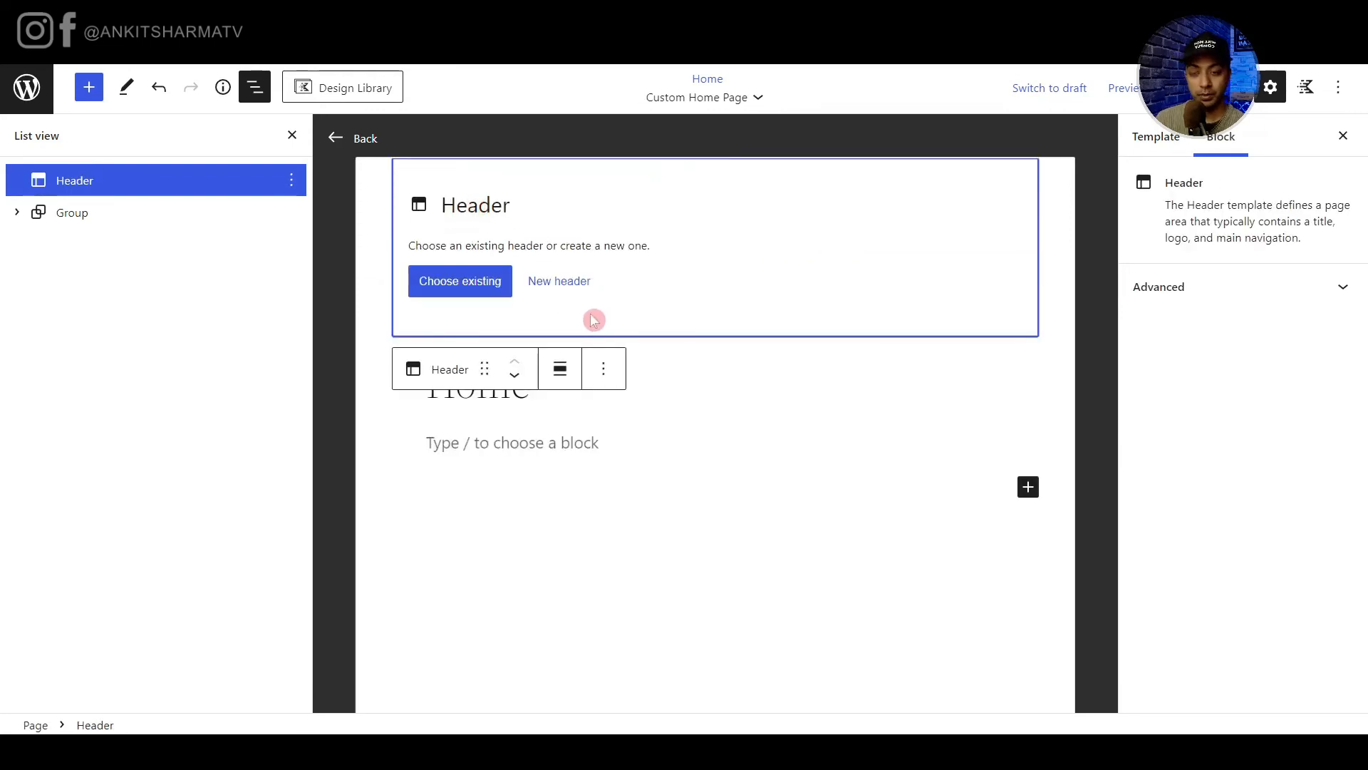
pyautogui.click(443, 290)
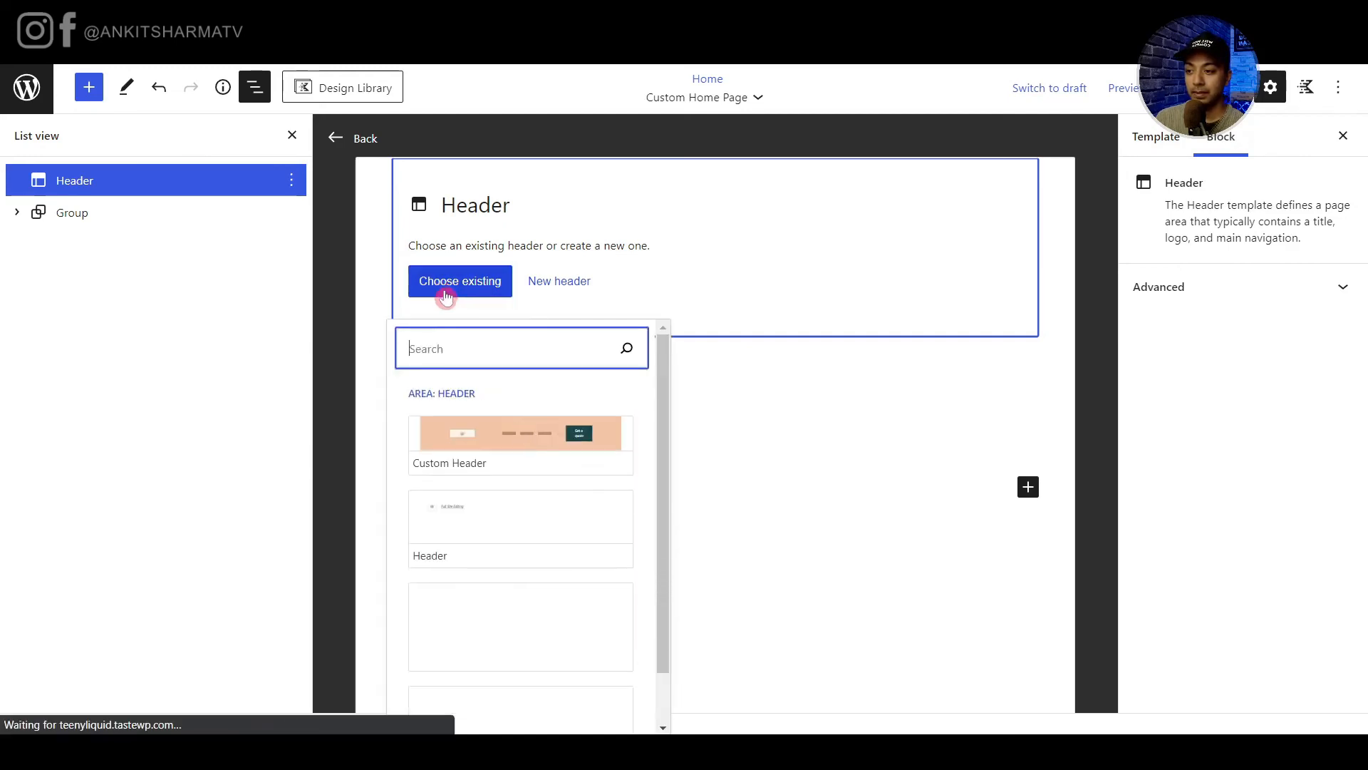
pyautogui.click(463, 450)
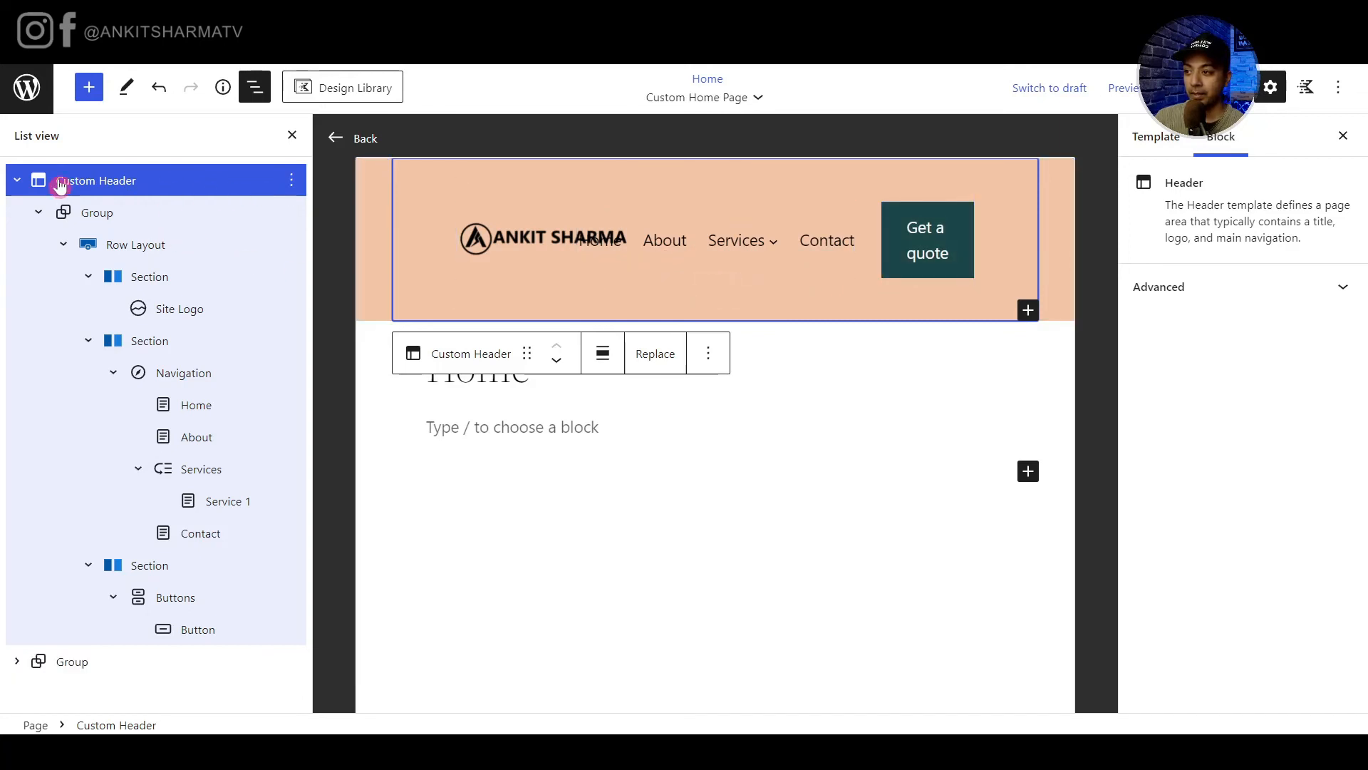
pyautogui.click(16, 183)
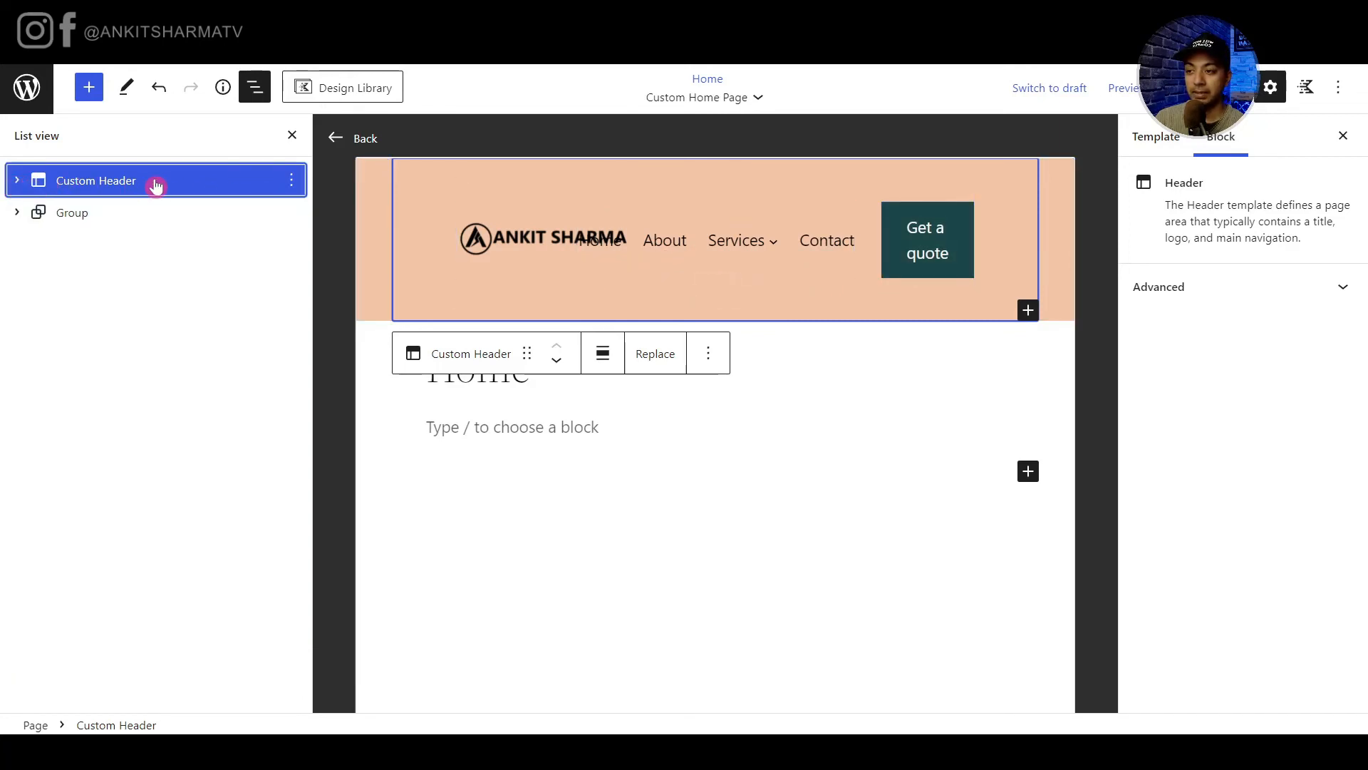
# Insert a Footer block after the Group and fill it with the existing Custom Footer template part.
pyautogui.click(109, 218)
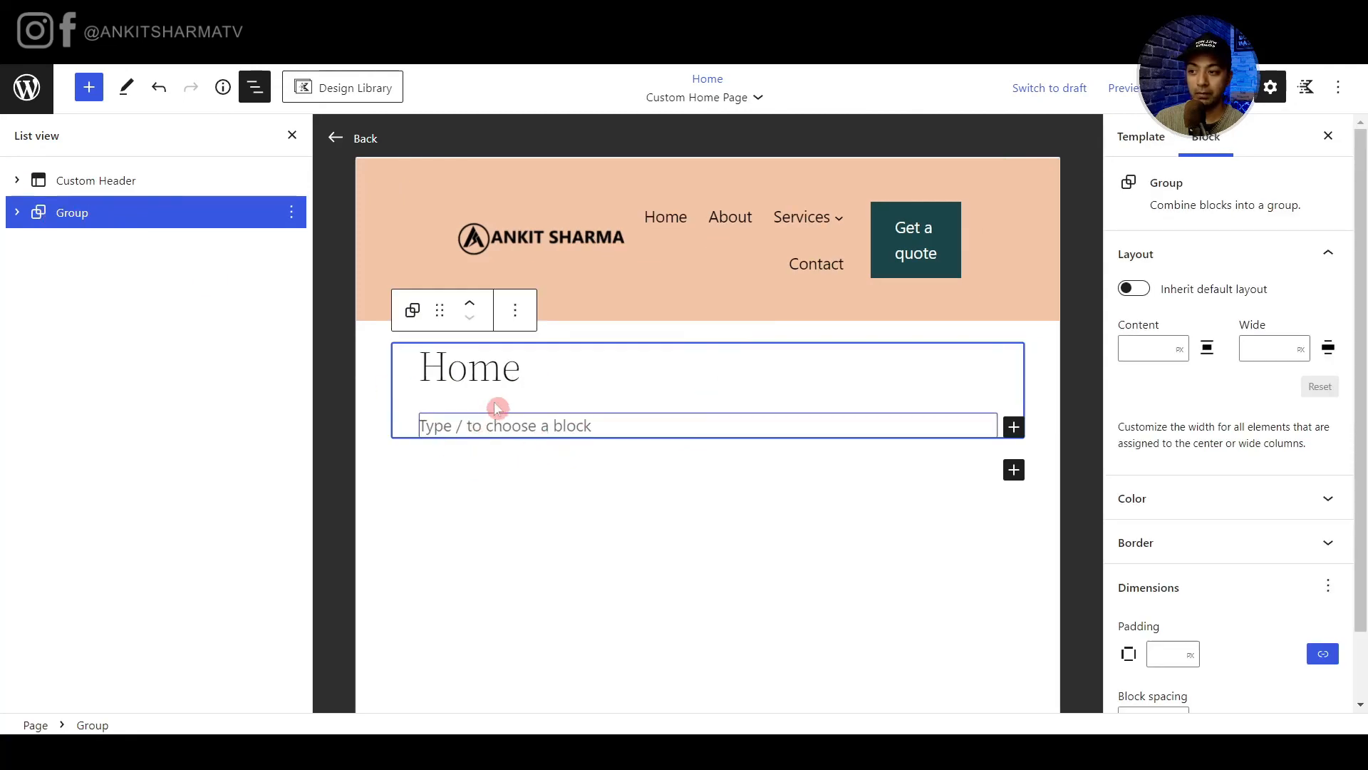
pyautogui.click(291, 214)
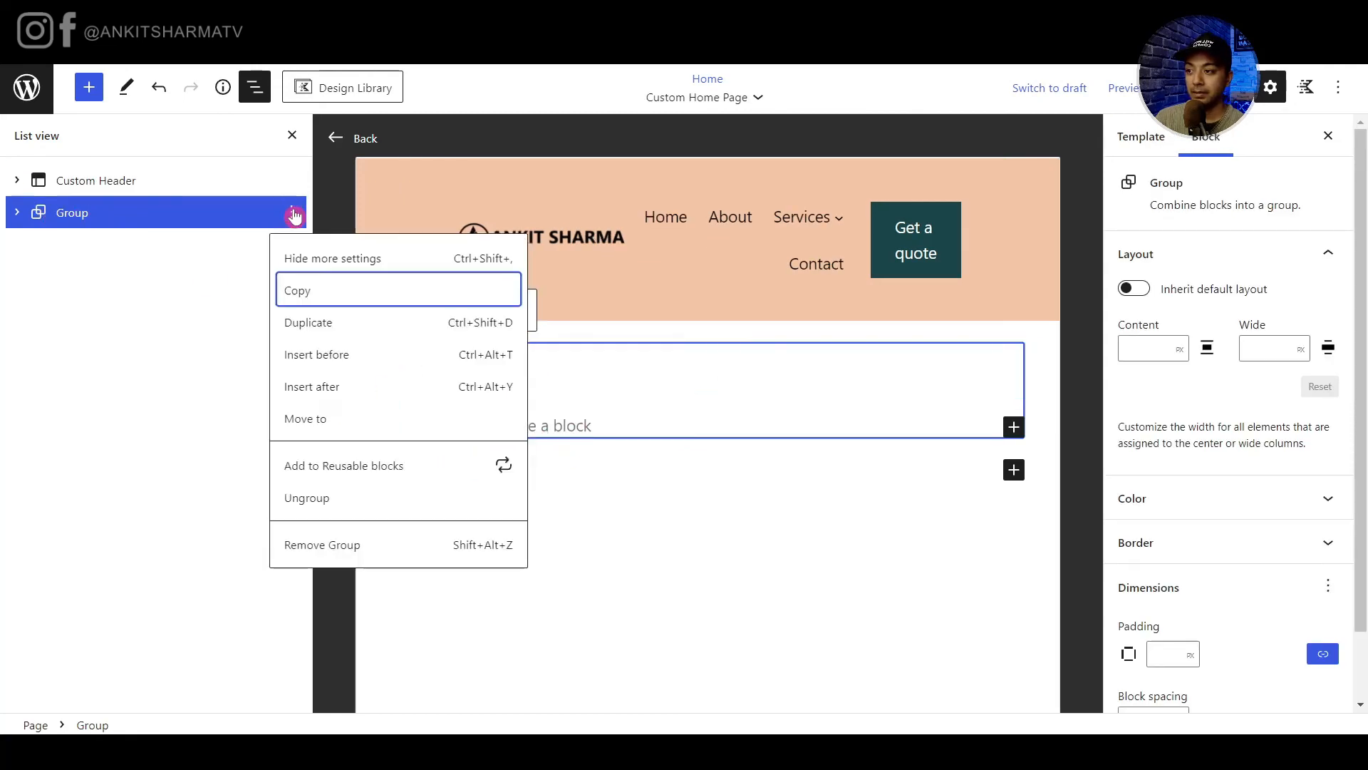
pyautogui.click(303, 388)
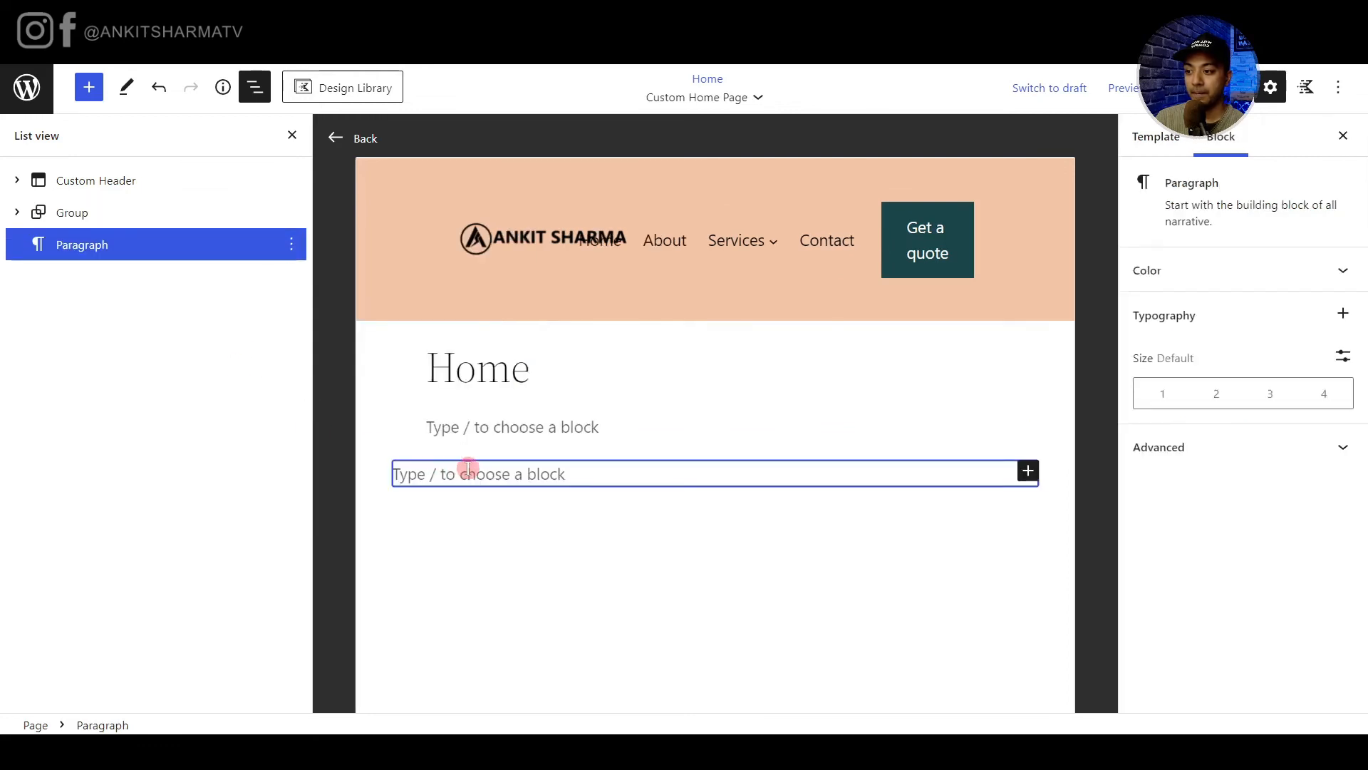
pyautogui.write('/footer')
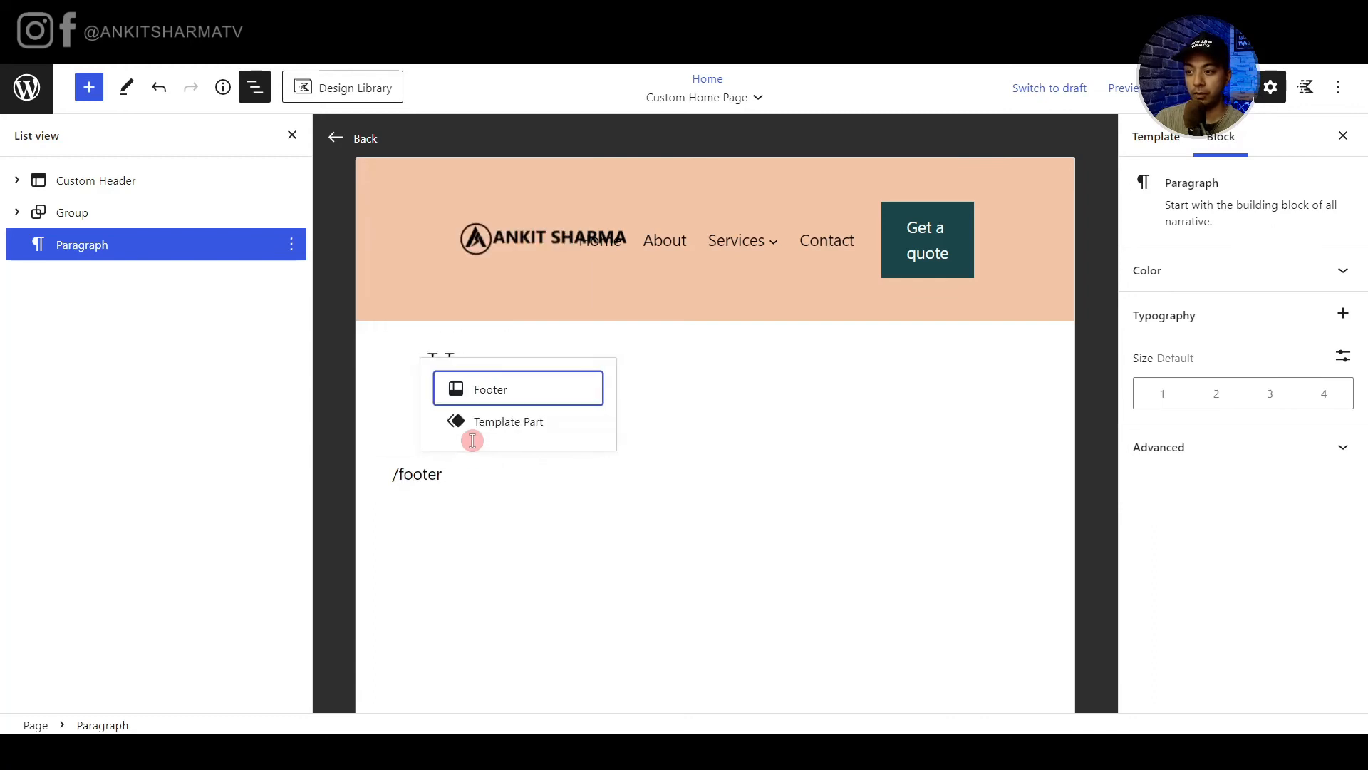
pyautogui.click(511, 390)
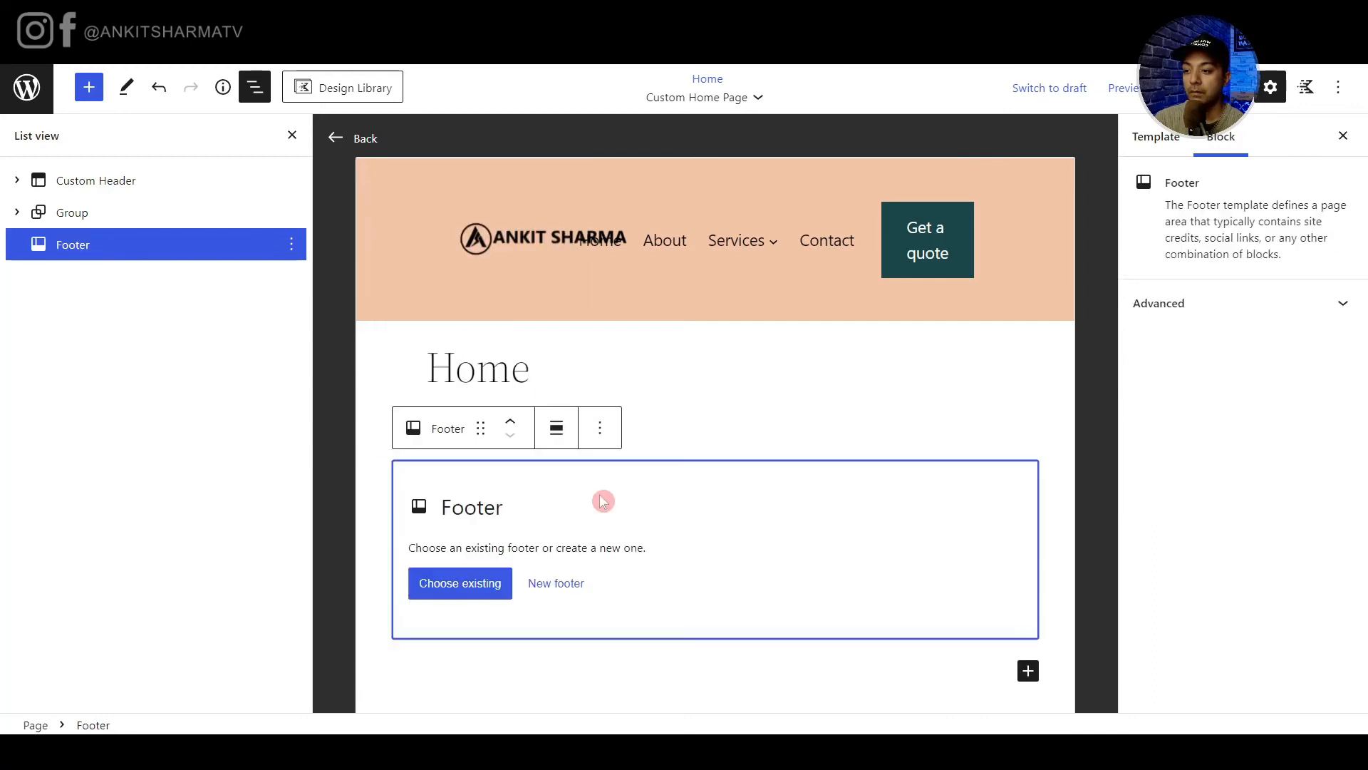
pyautogui.click(463, 592)
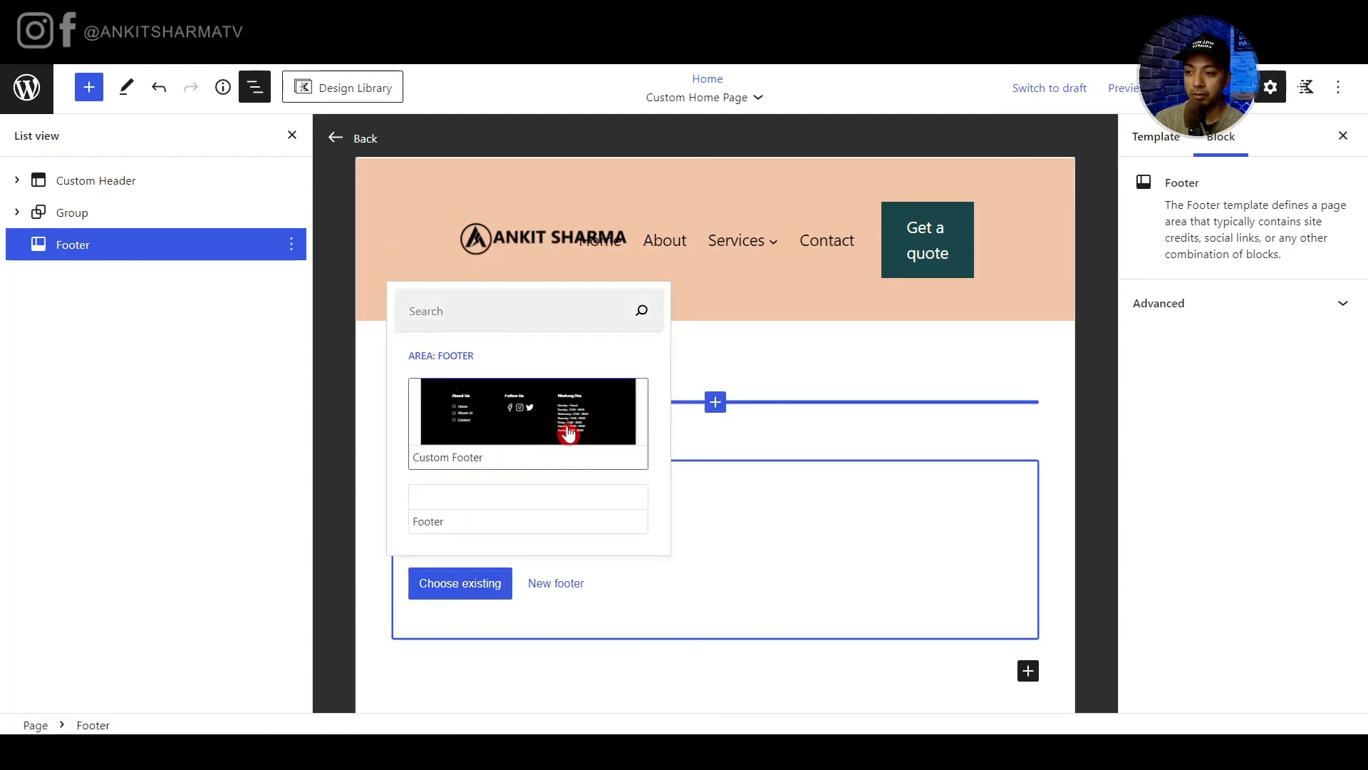
pyautogui.click(567, 432)
pyautogui.click(18, 245)
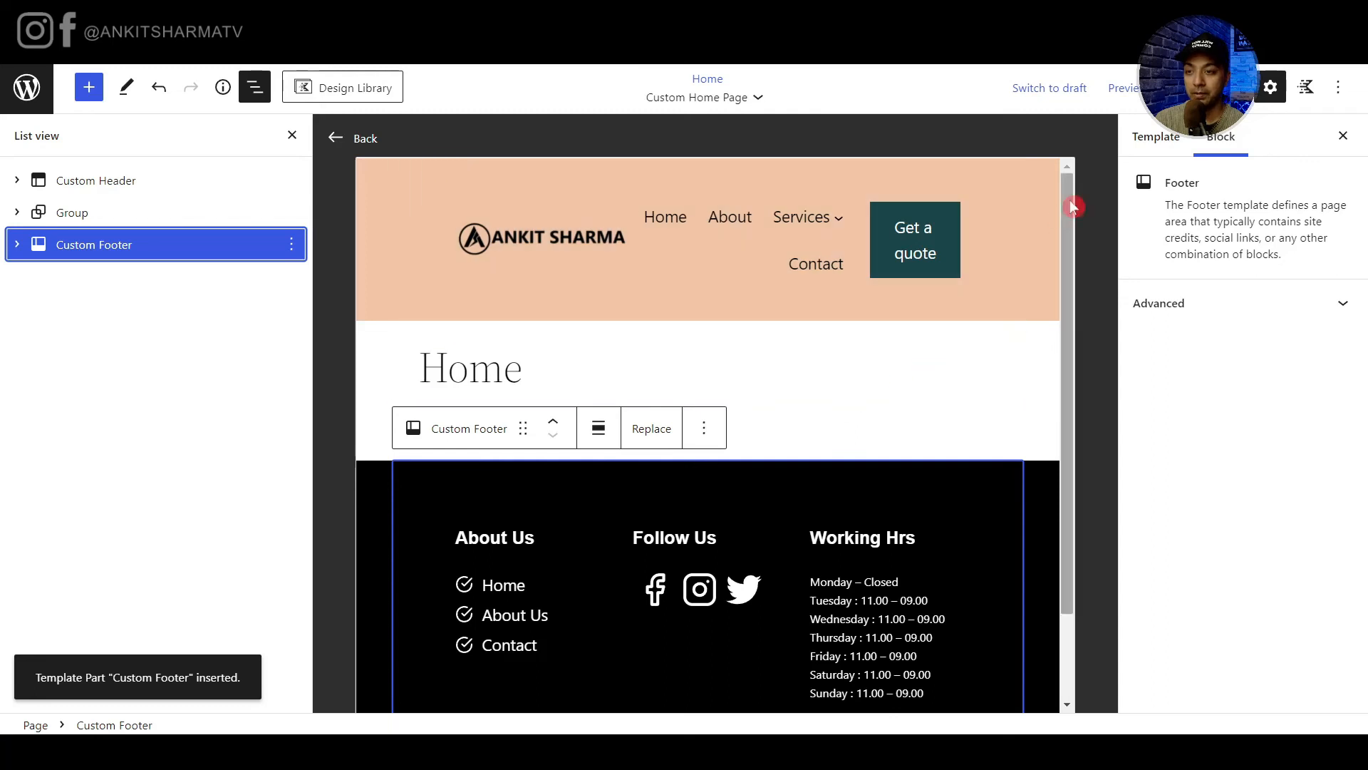
# Save the Custom Home Page template together with the Home page and open the published page in a new tab.
pyautogui.click(1218, 87)
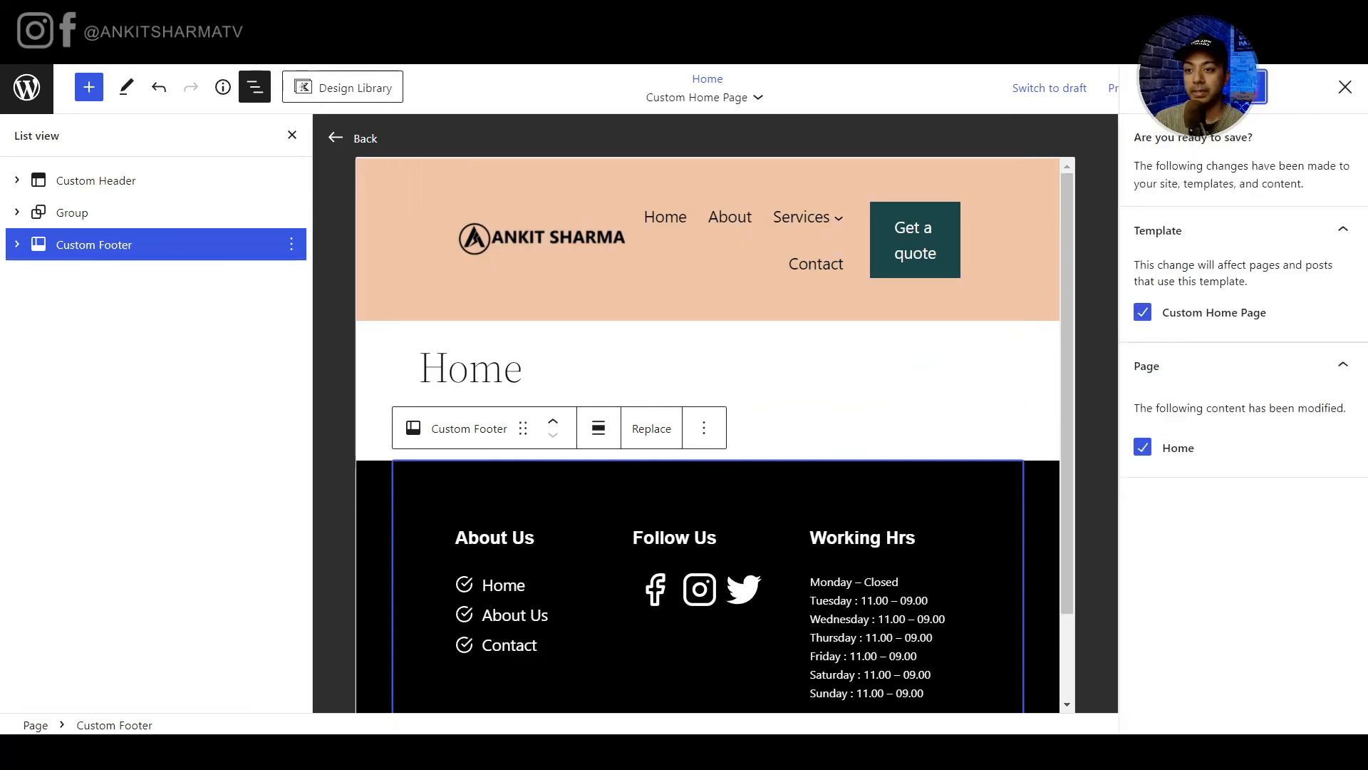
pyautogui.click(1243, 87)
pyautogui.rightClick(175, 679)
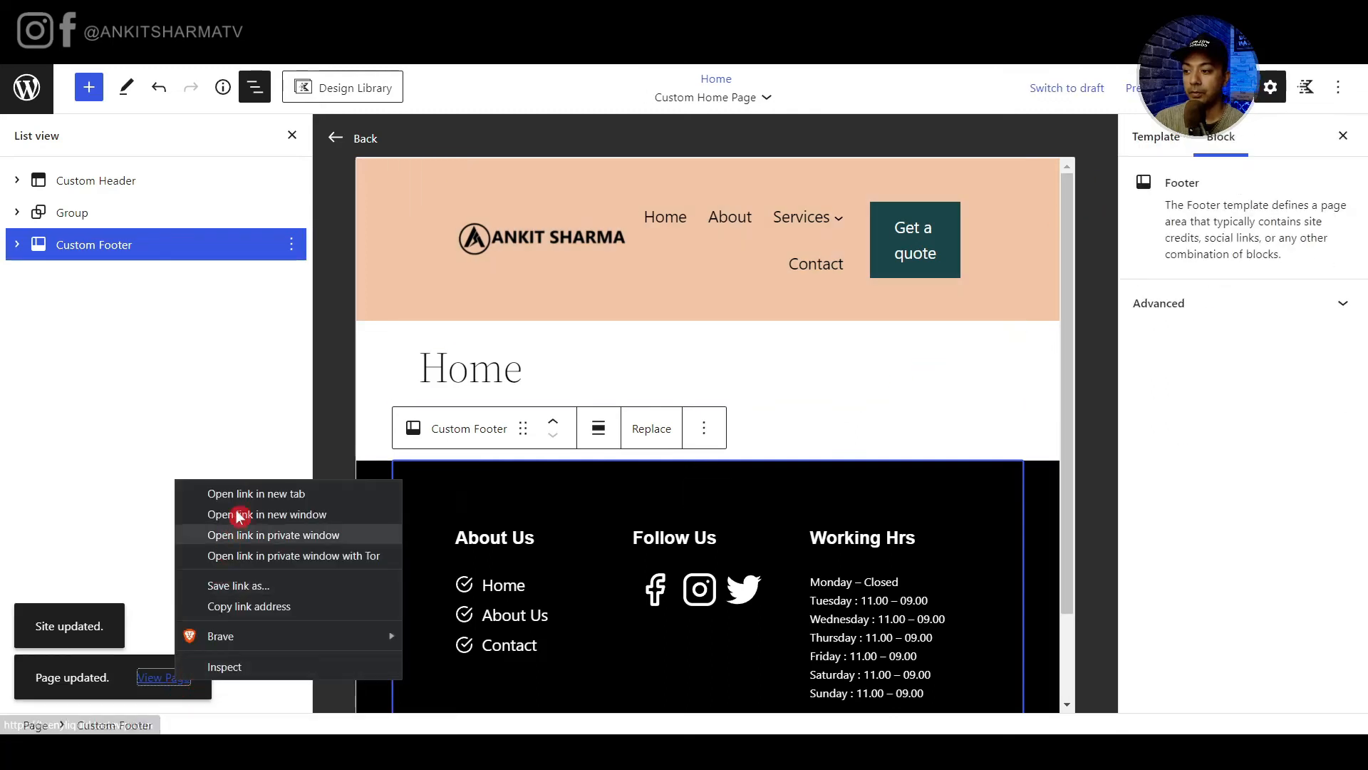
pyautogui.click(242, 494)
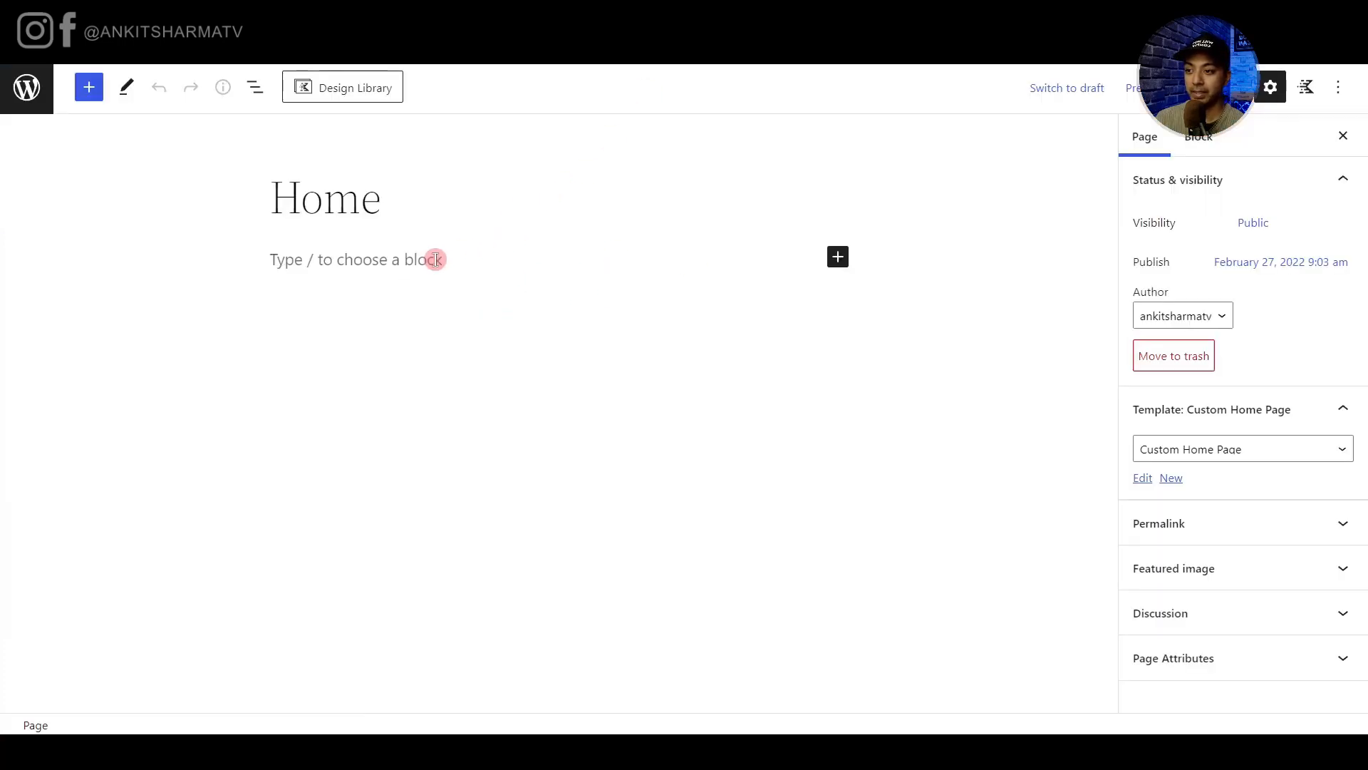
# Fill the Home page with five identical placeholder paragraphs beginning "Sed ut pers piciatis unde omnis iste natus error".
pyautogui.click(410, 260)
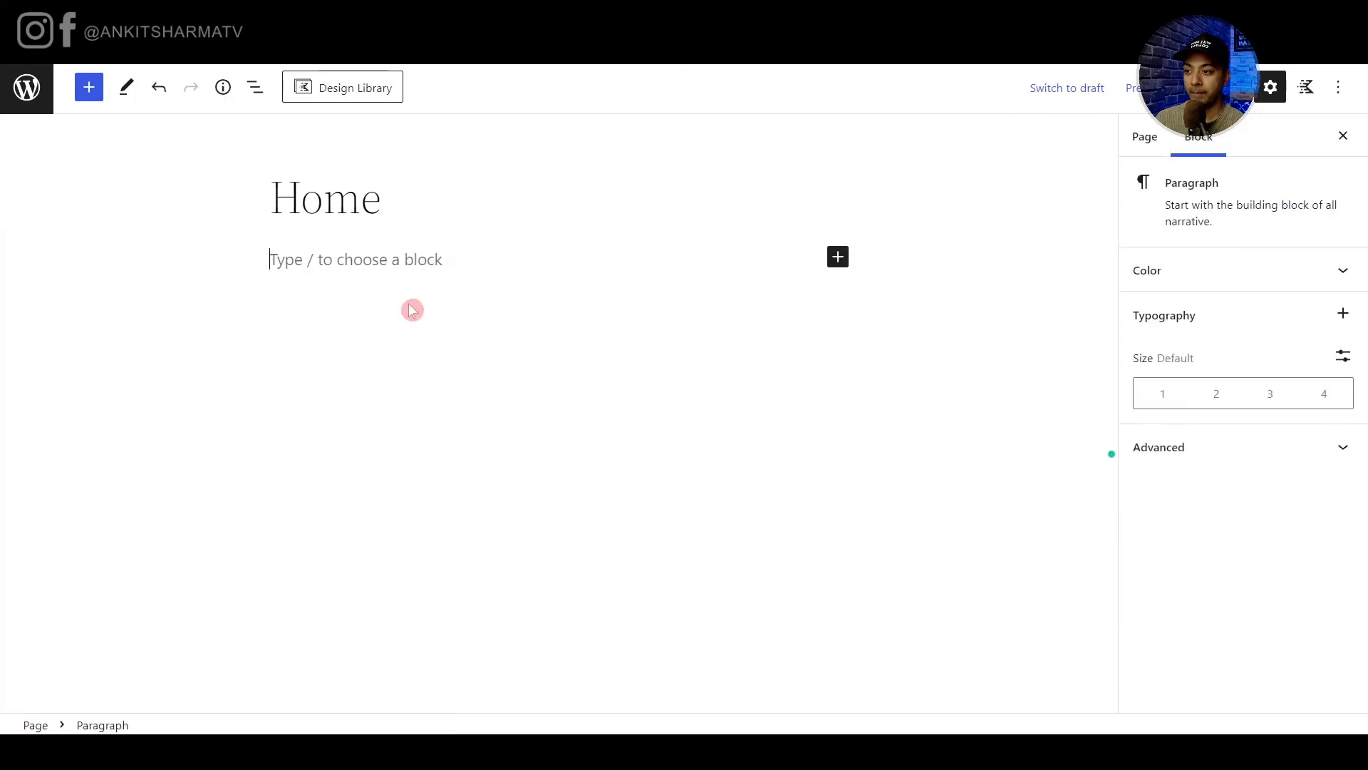
pyautogui.write('Sed ut pers piciatis unde omnis iste natus error sit volup tatem accus antium dolore mque laudan tium, totam rem aperiam, eaque ipsa quae ab illo inventore.')
pyautogui.press('Return')
pyautogui.write('Sed ut pers piciatis unde omnis iste natus error sit volup tatem accus antium dolore mque laudan tium, totam rem aperiam, eaque ipsa quae ab illo inventore.')
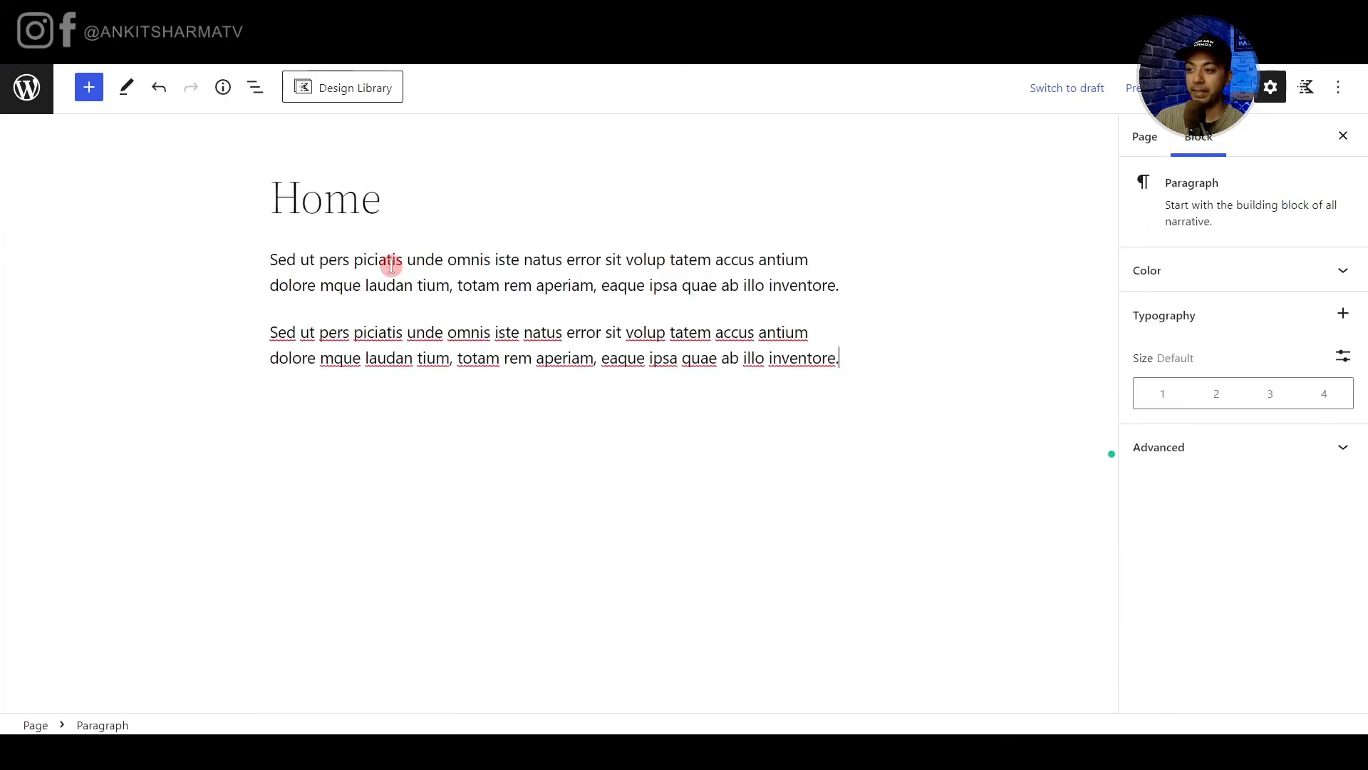
pyautogui.press('Return')
pyautogui.write('Sed ut pers piciatis unde omnis iste natus error sit volup tatem accus antium dolore mque laudan tium, totam rem aperiam, eaque ipsa quae ab illo inventore.')
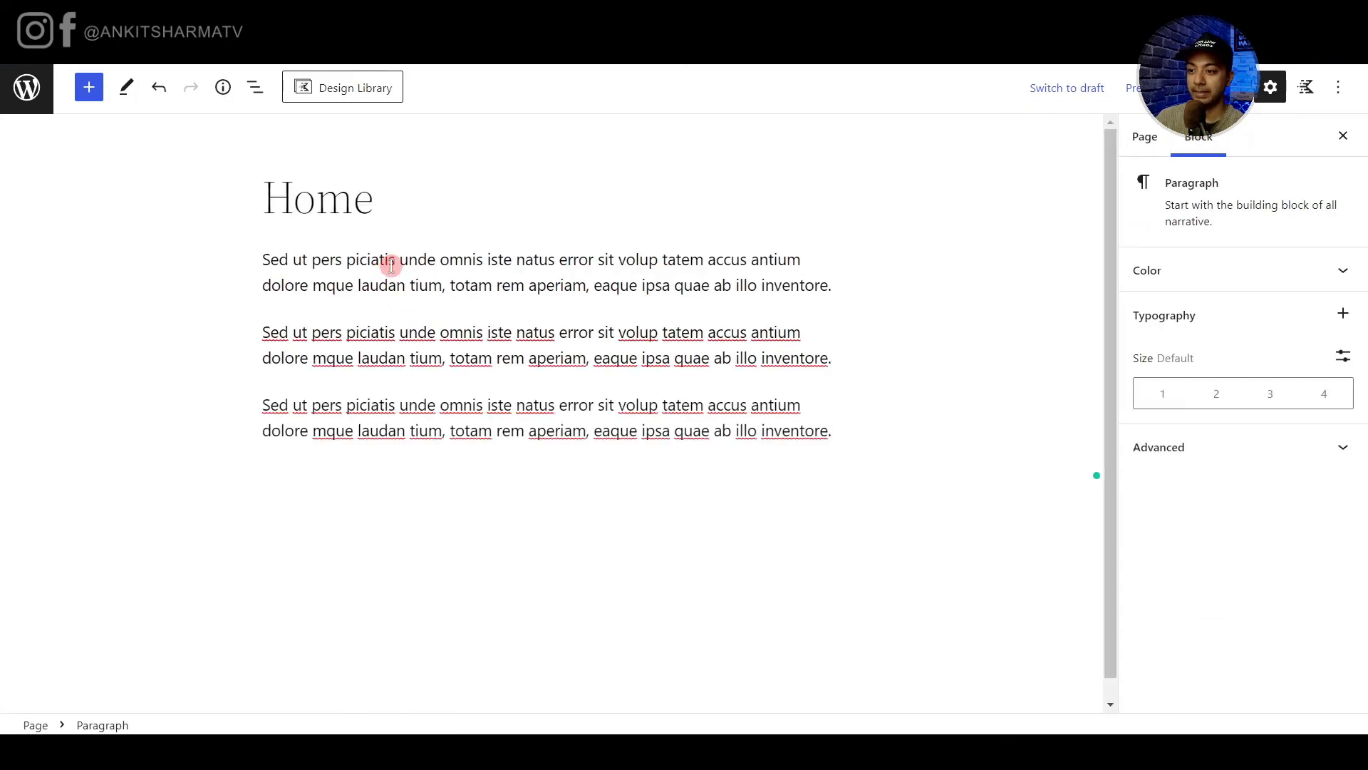
pyautogui.press('Return')
pyautogui.write('Sed ut pers piciatis unde omnis iste natus error sit volup tatem accus antium dolore mque laudan tium, totam rem aperiam, eaque ipsa quae ab illo inventore.')
pyautogui.press('Return')
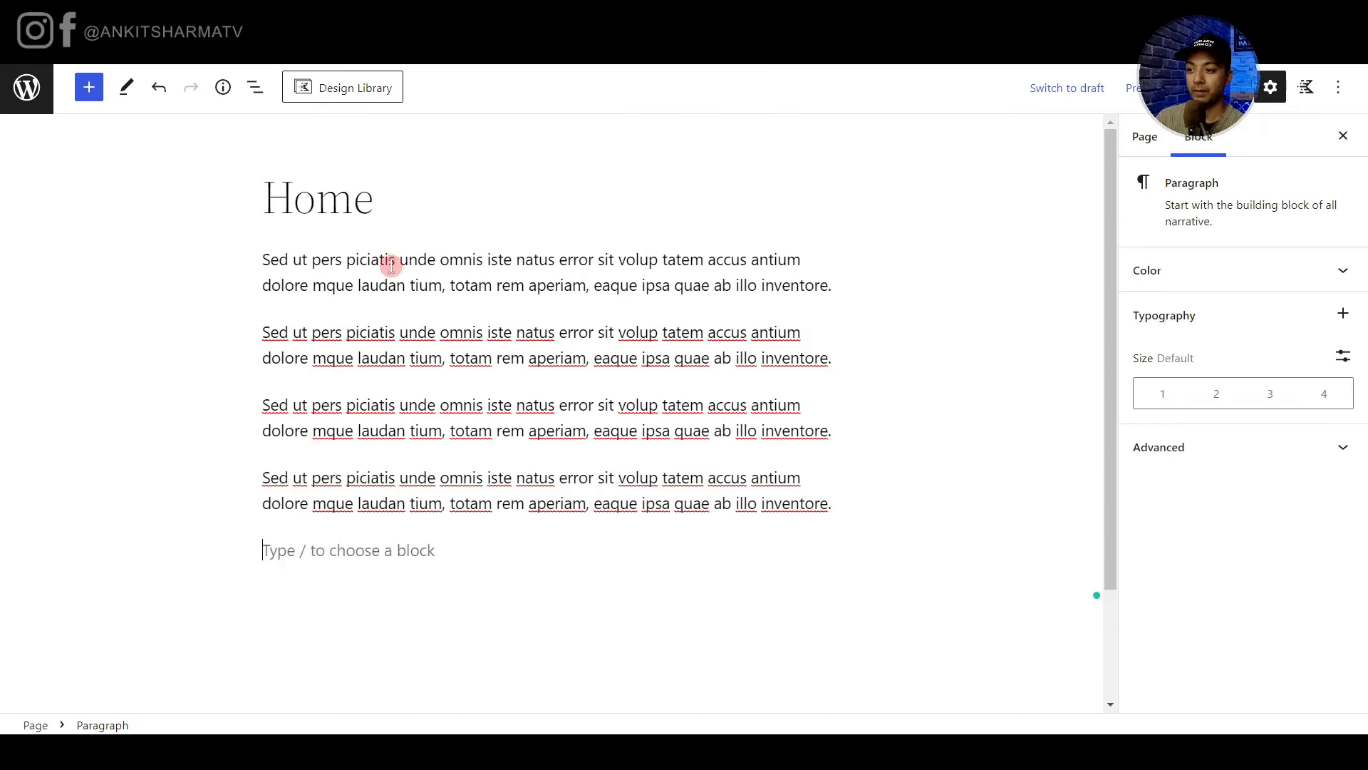
pyautogui.write('Sed ut pers piciatis unde omnis iste natus error sit volup tatem accus antium dolore mque laudan tium, totam rem aperiam, eaque ipsa quae ab illo inventore.')
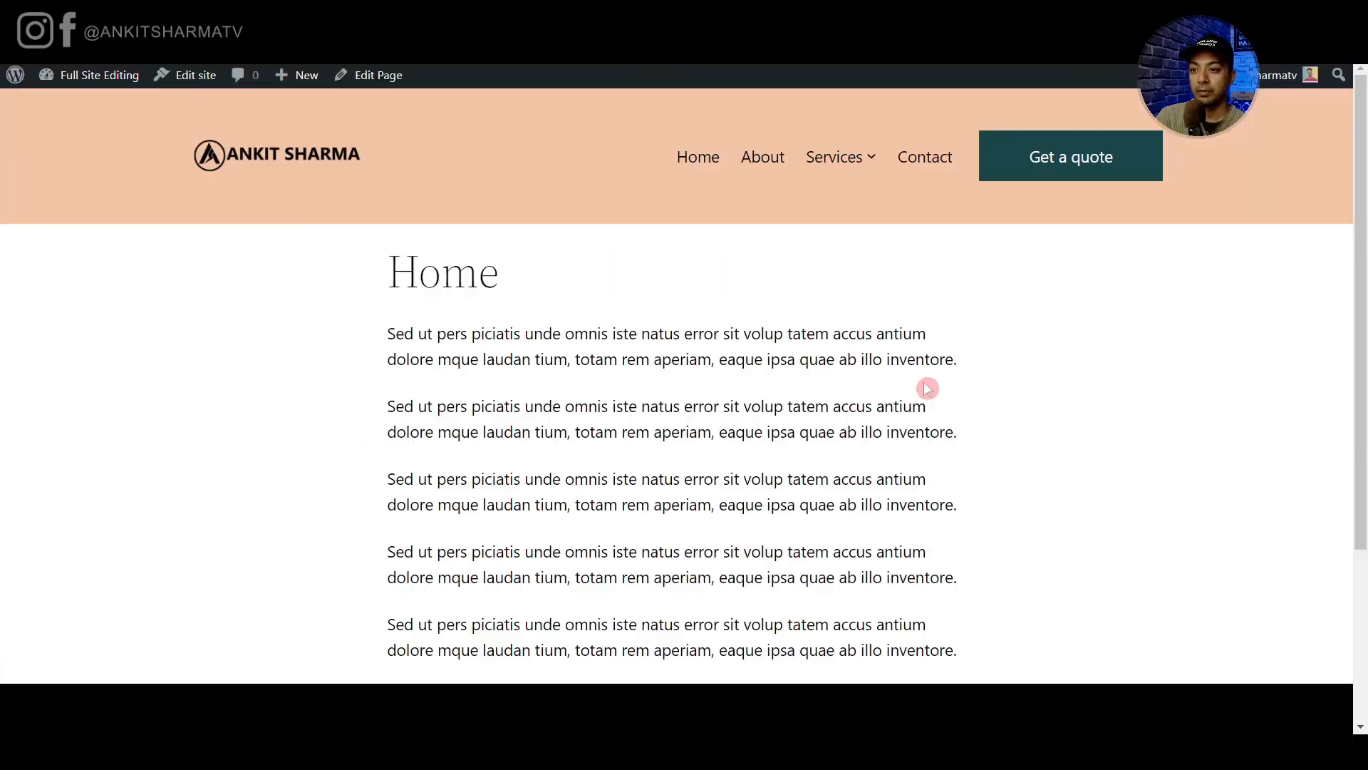
# Review the published Home page from header to footer and show the page settings in its editor.
pyautogui.scroll(-3, 1142, 190)
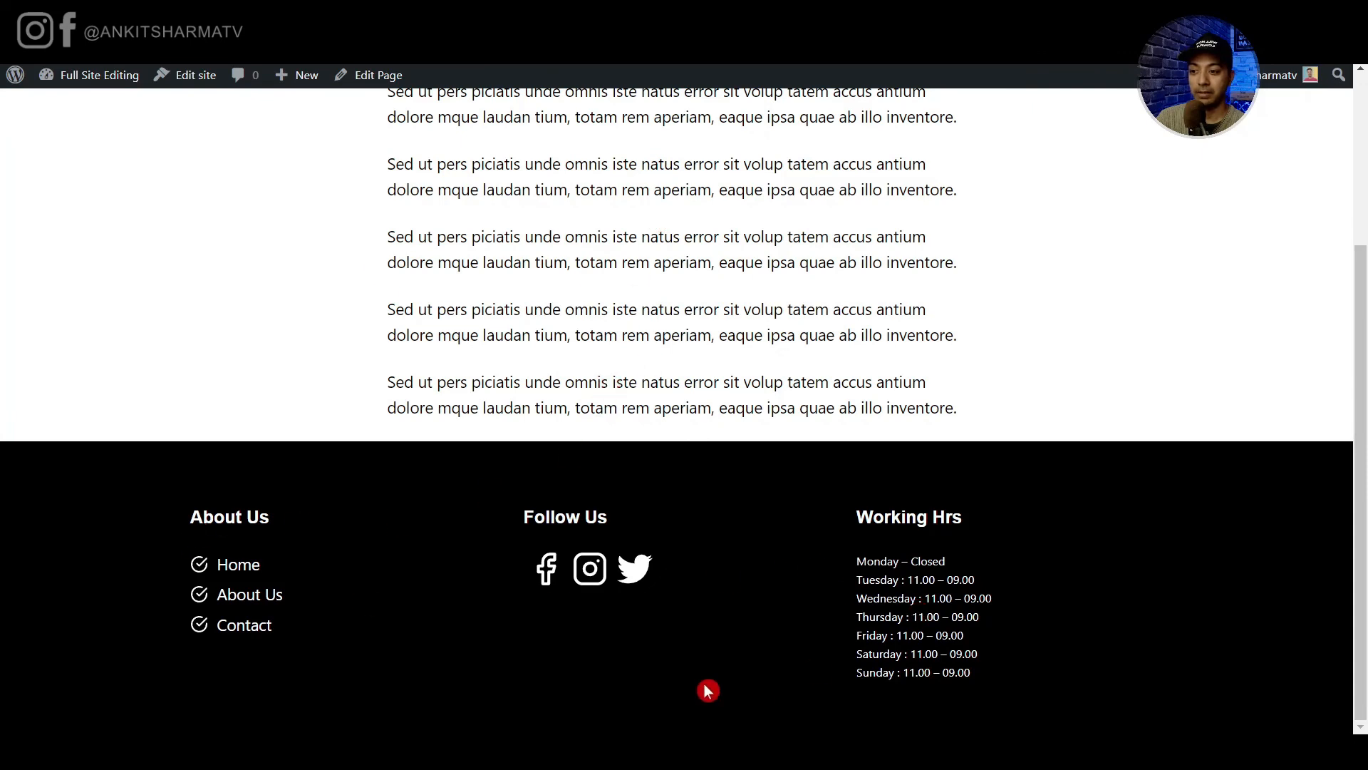
pyautogui.scroll(3, 428, 595)
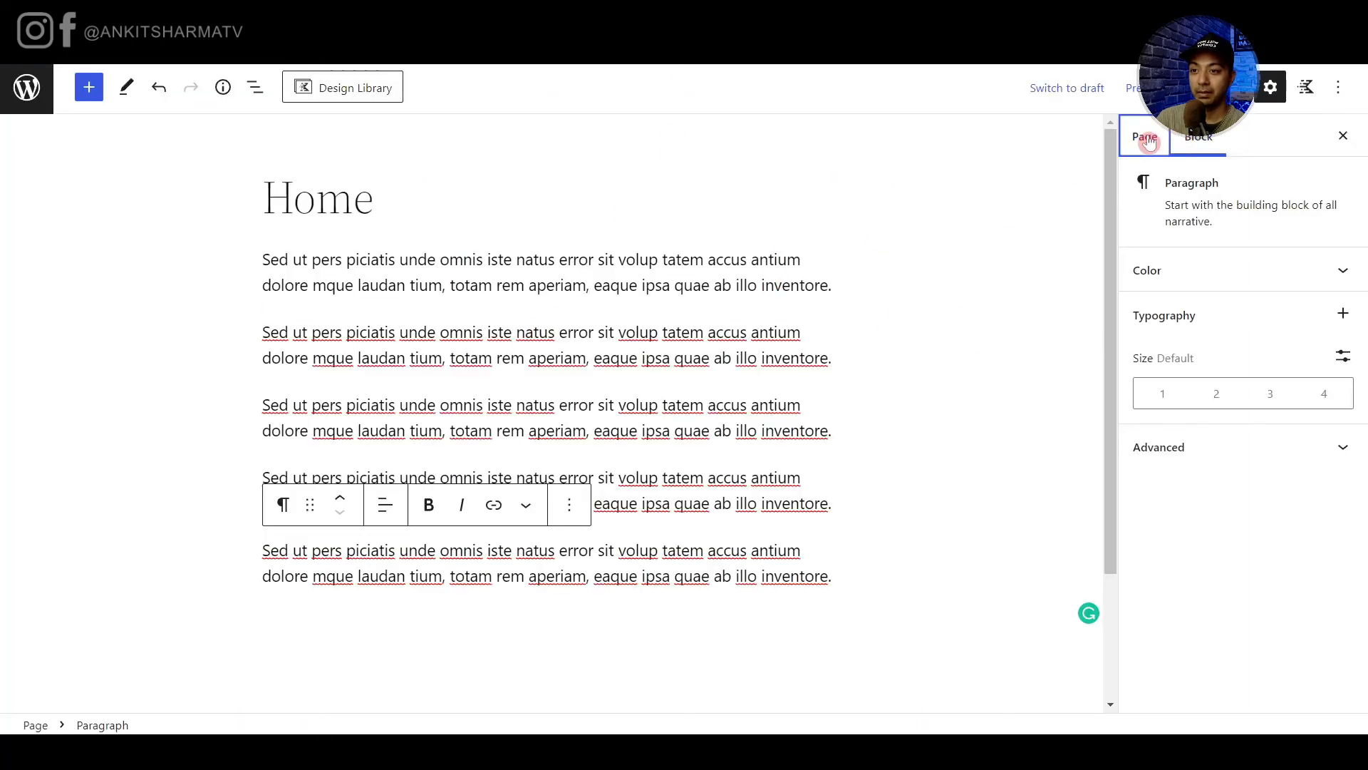
pyautogui.click(1144, 136)
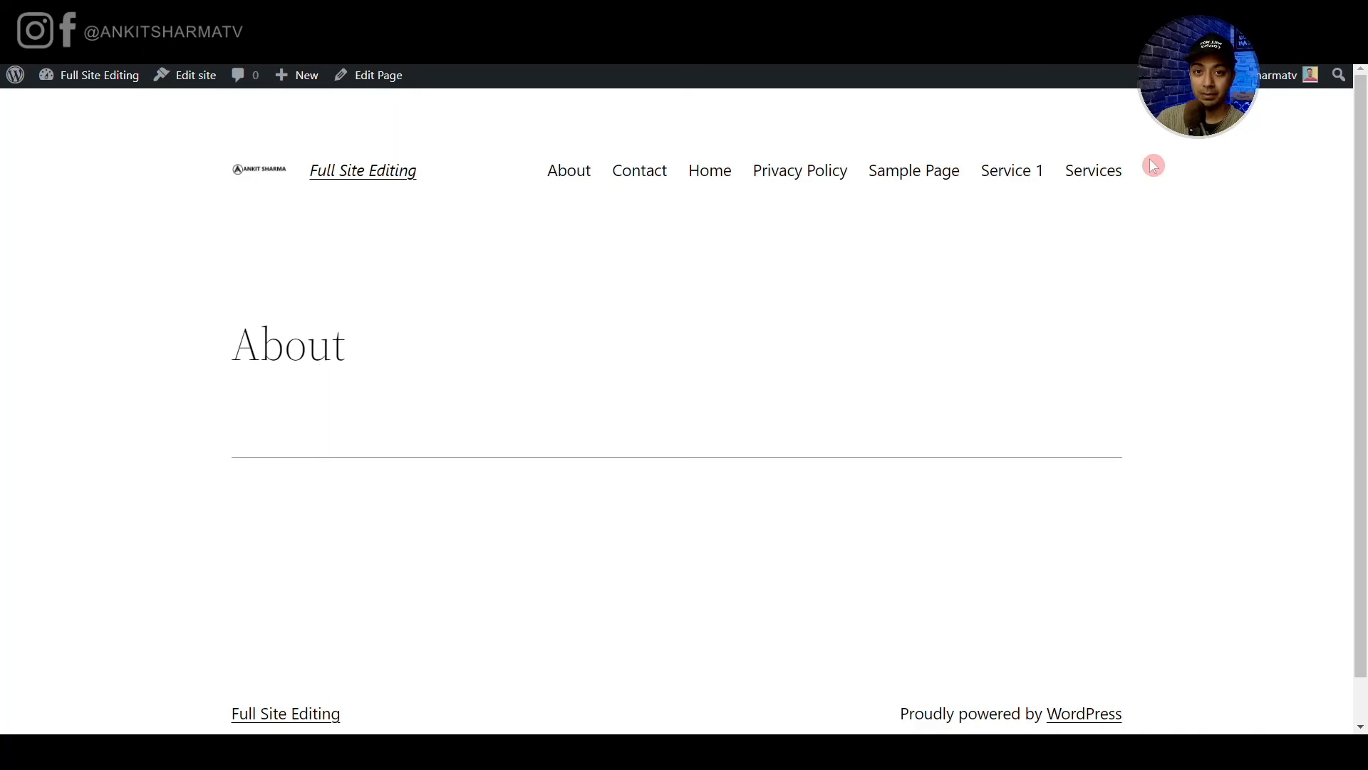
# Open the About page for editing, assign it the Custom Home Page template, update it and view the published page.
pyautogui.click(365, 75)
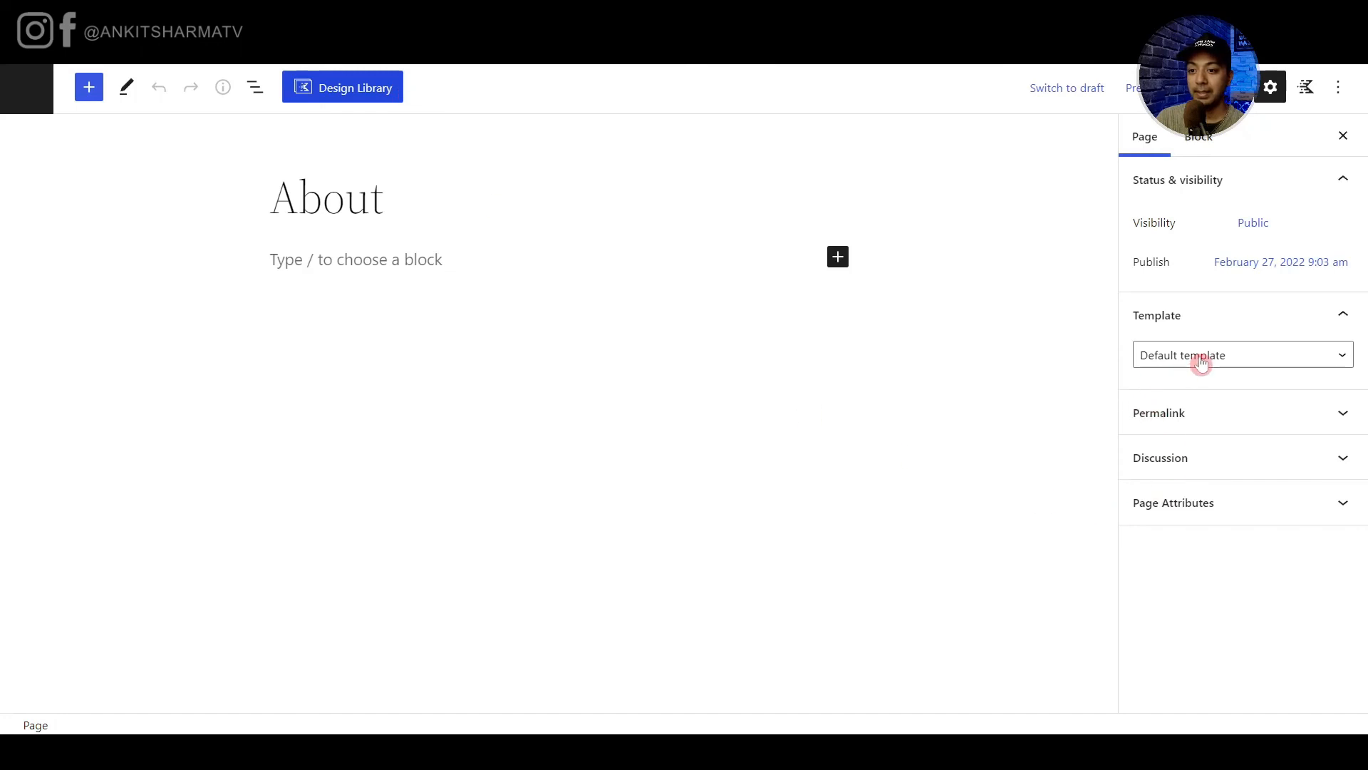
pyautogui.click(1304, 356)
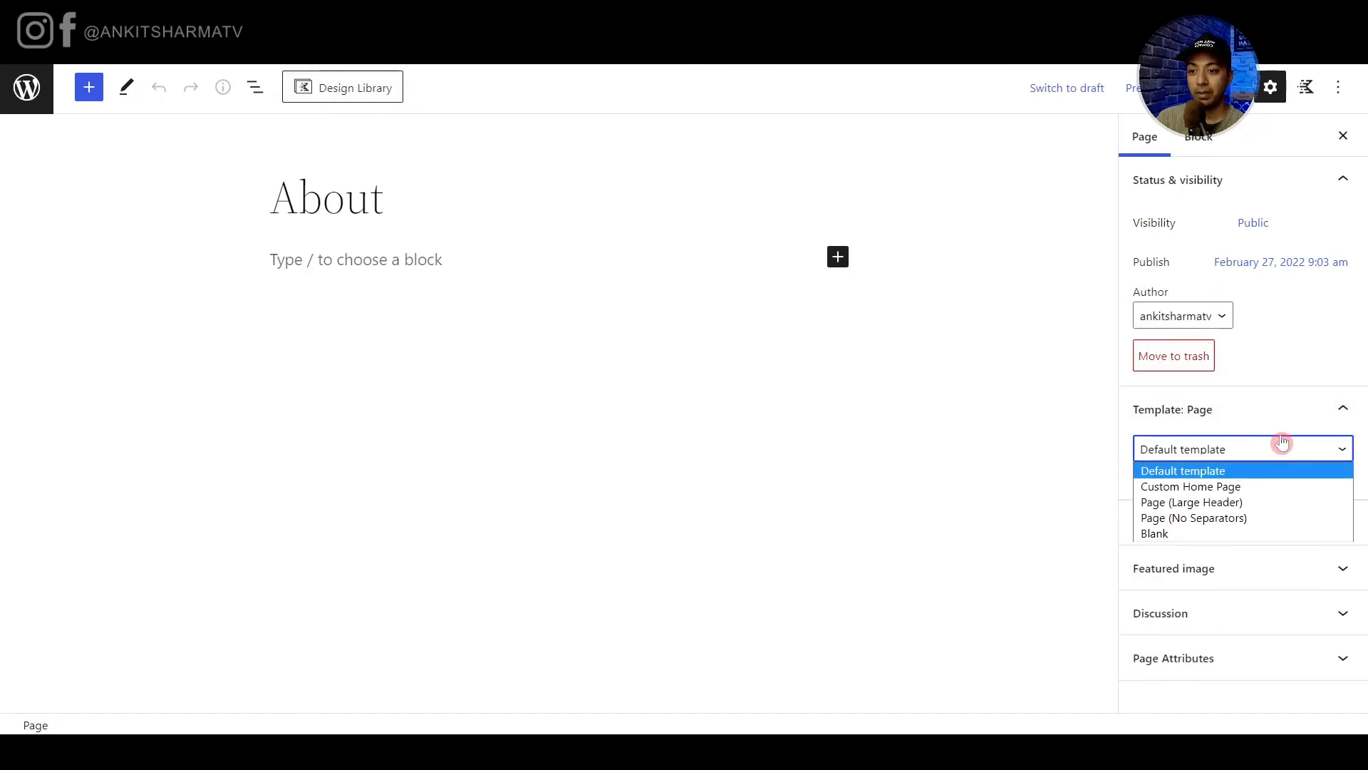
pyautogui.click(1188, 487)
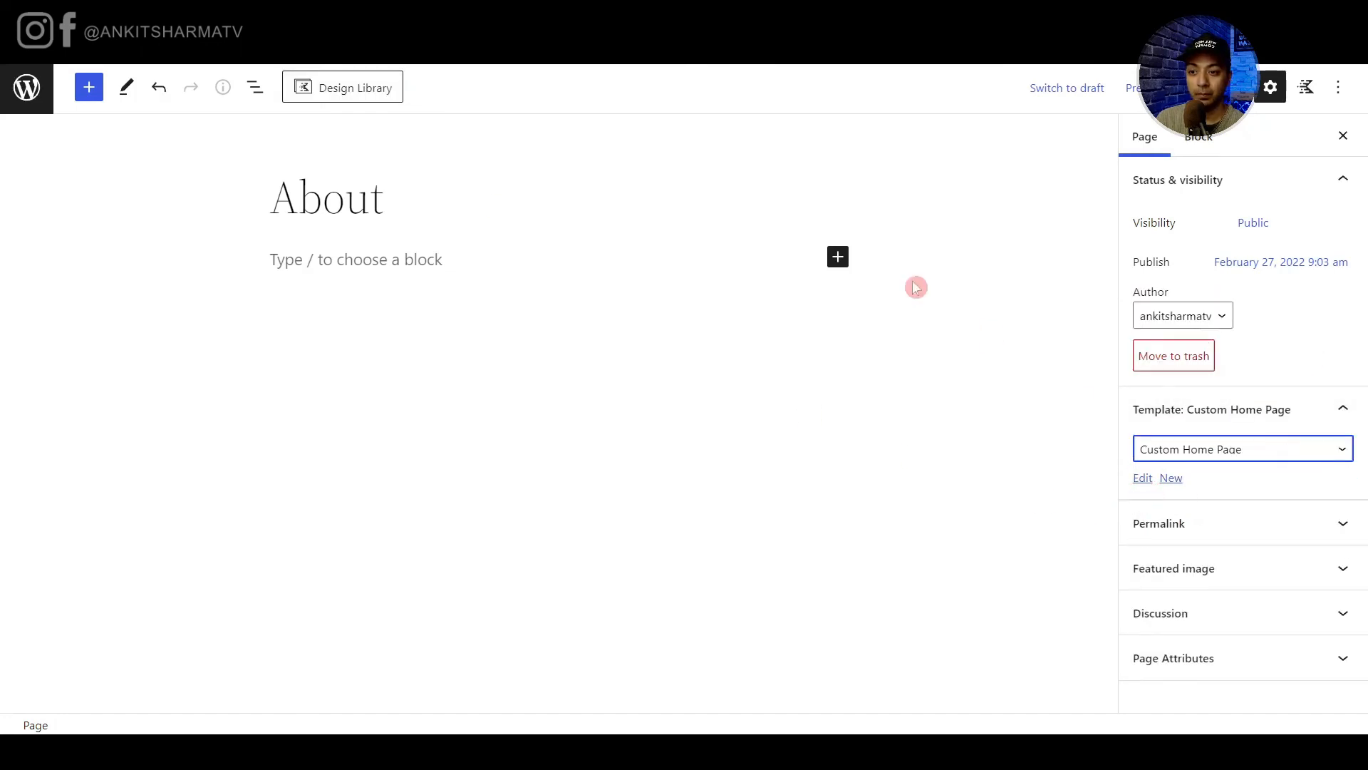
pyautogui.click(1206, 88)
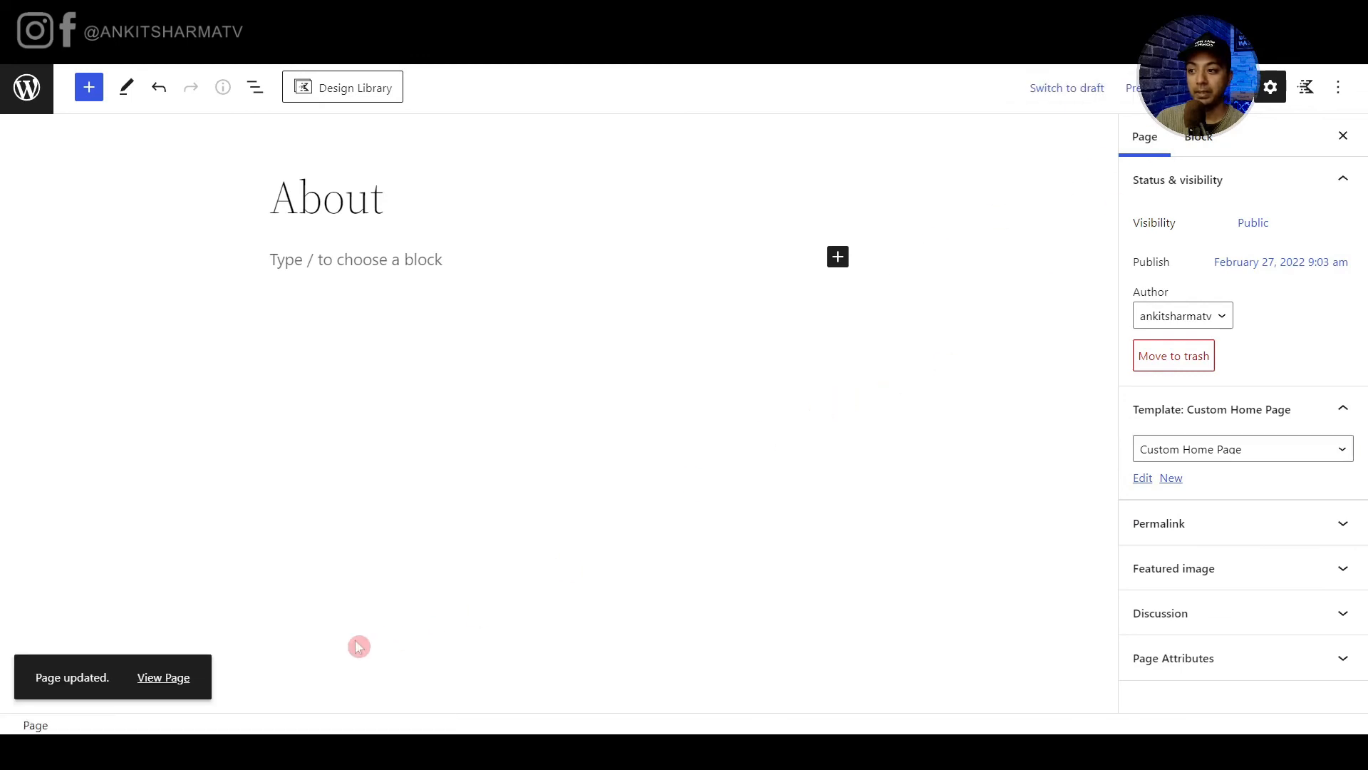
pyautogui.click(163, 677)
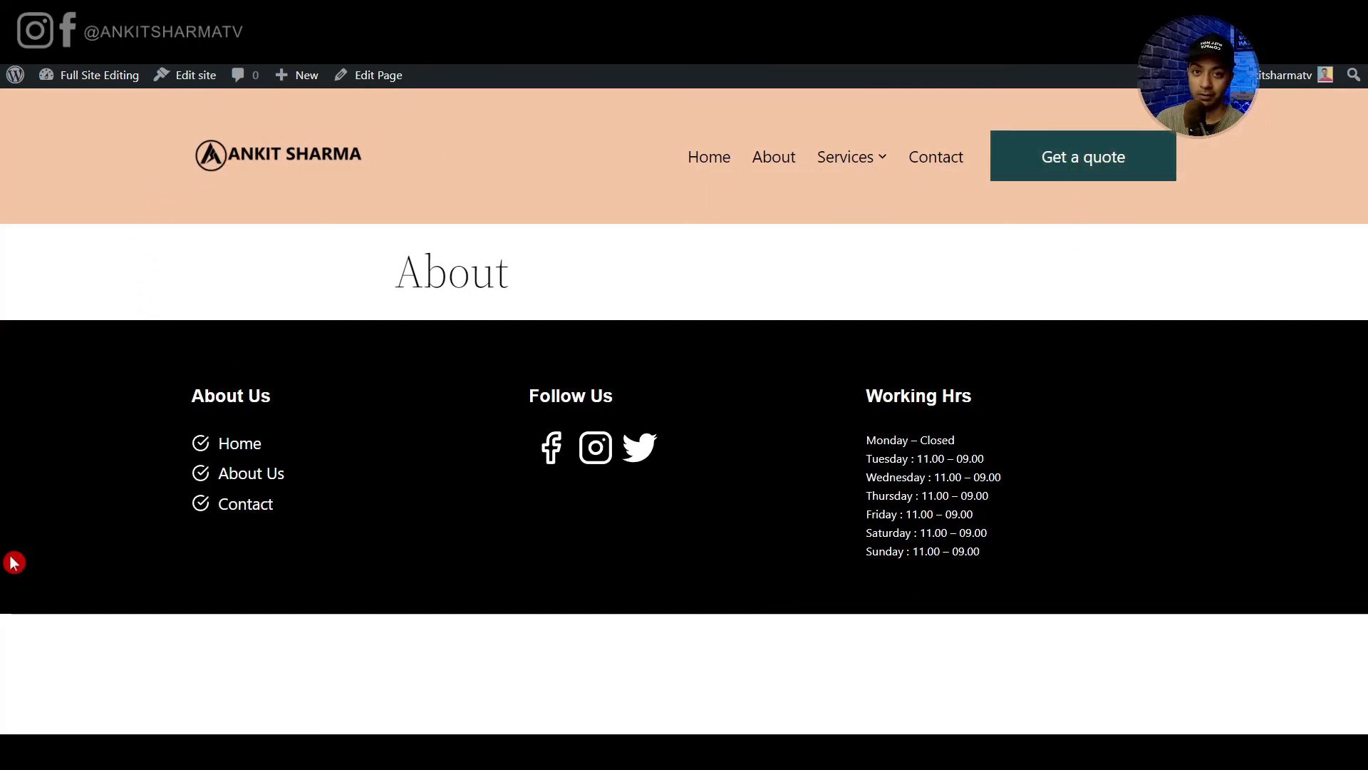
# Visit the Services and Home pages through the site navigation and check Home's mobile menu at phone width.
pyautogui.moveTo(846, 163)
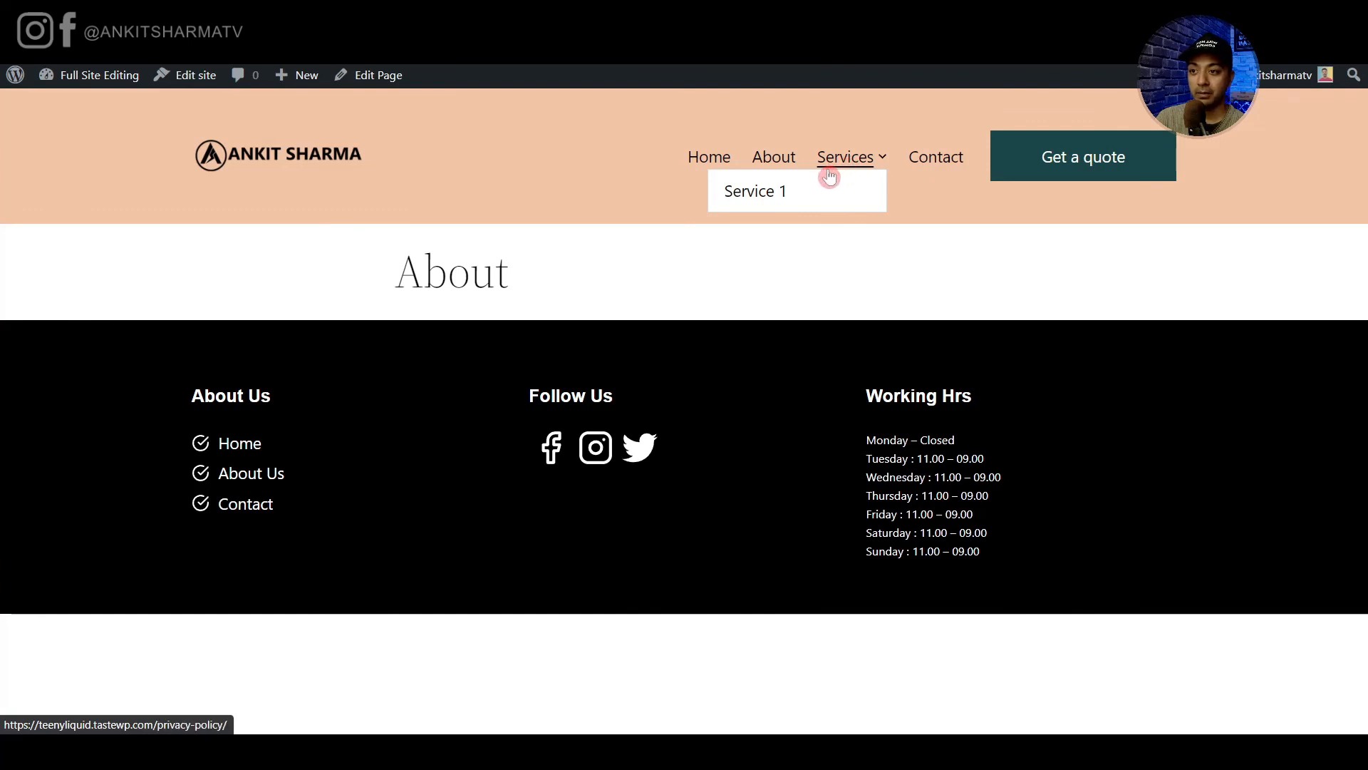
pyautogui.click(824, 166)
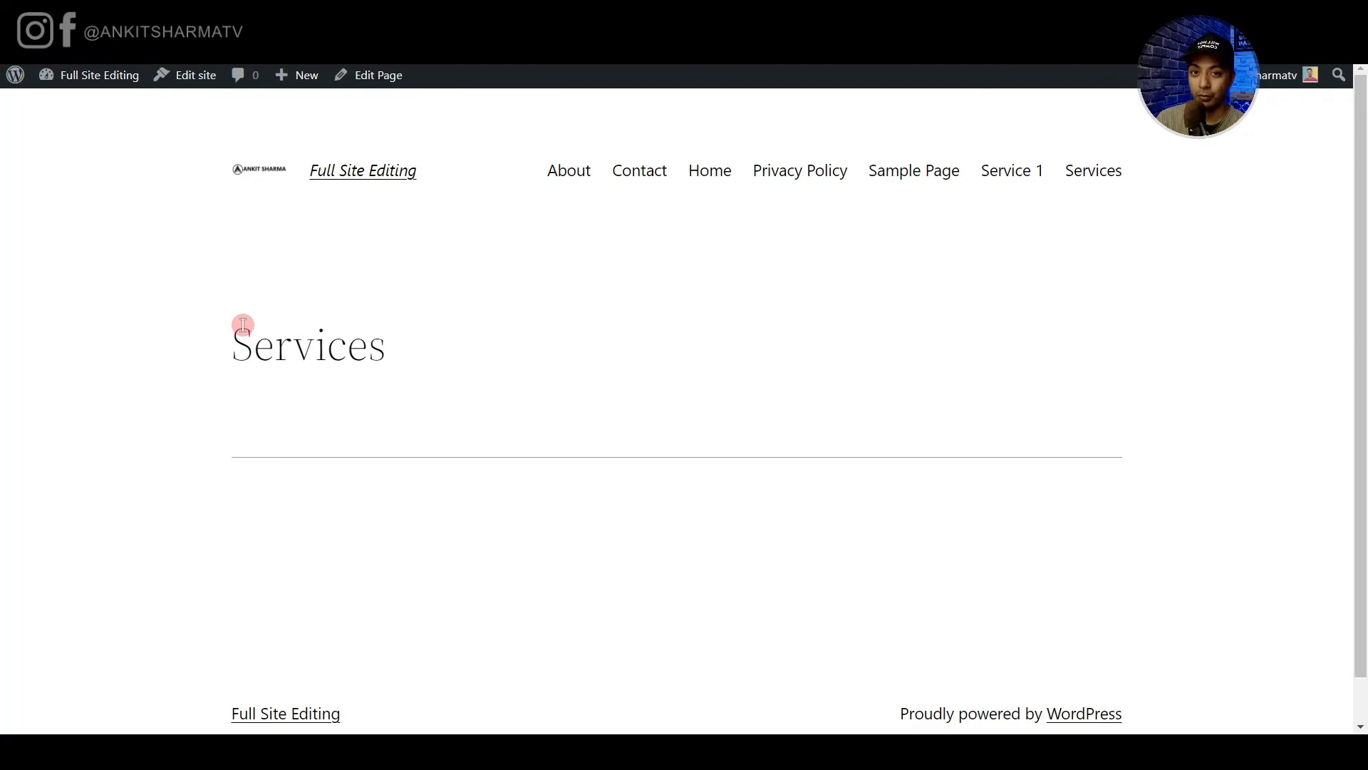
pyautogui.click(704, 171)
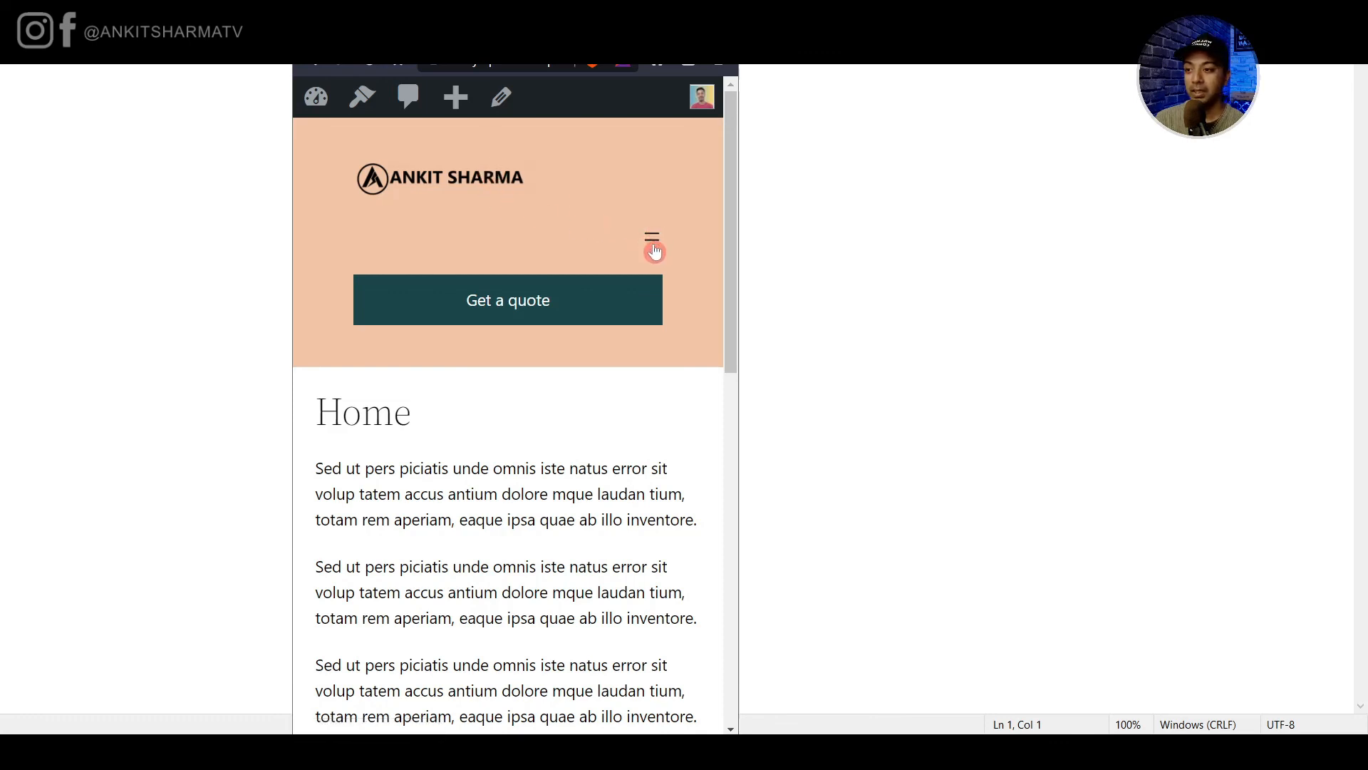
pyautogui.click(650, 239)
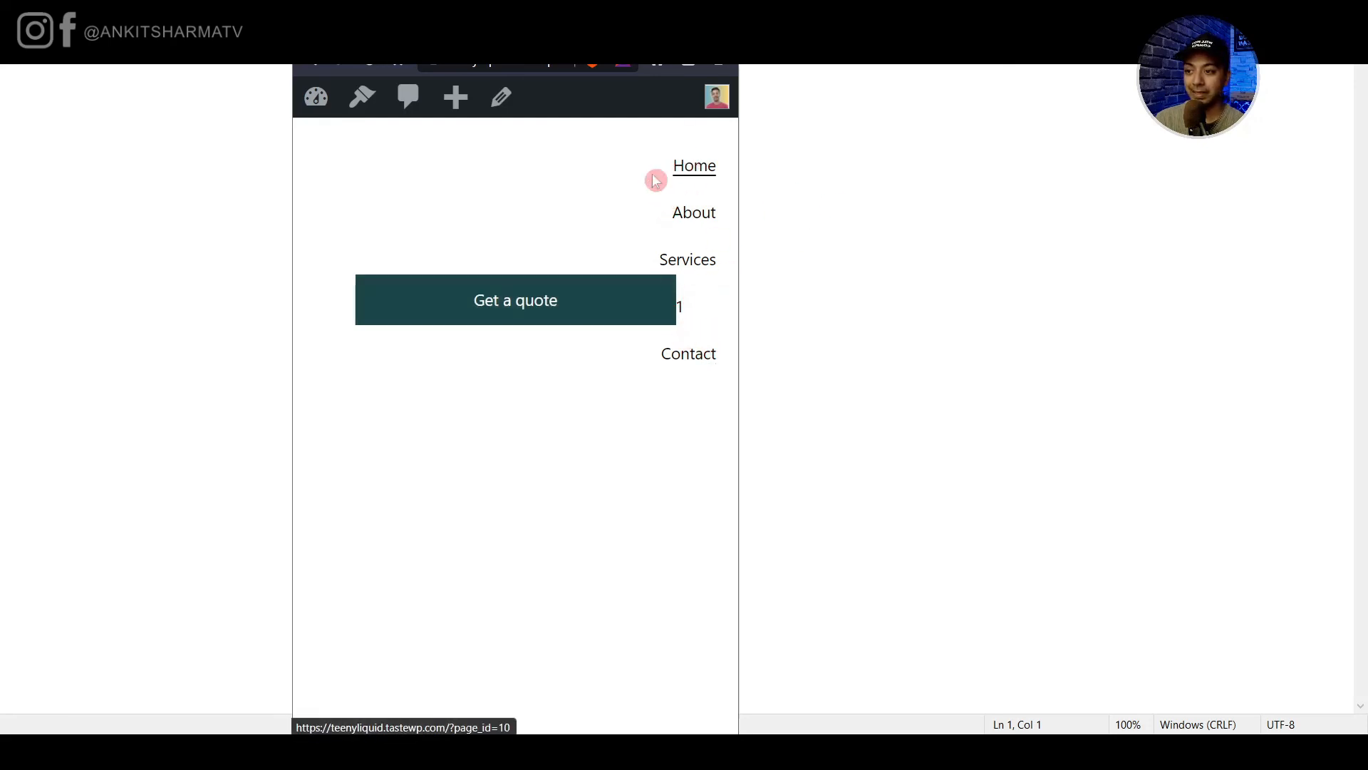
pyautogui.click(370, 62)
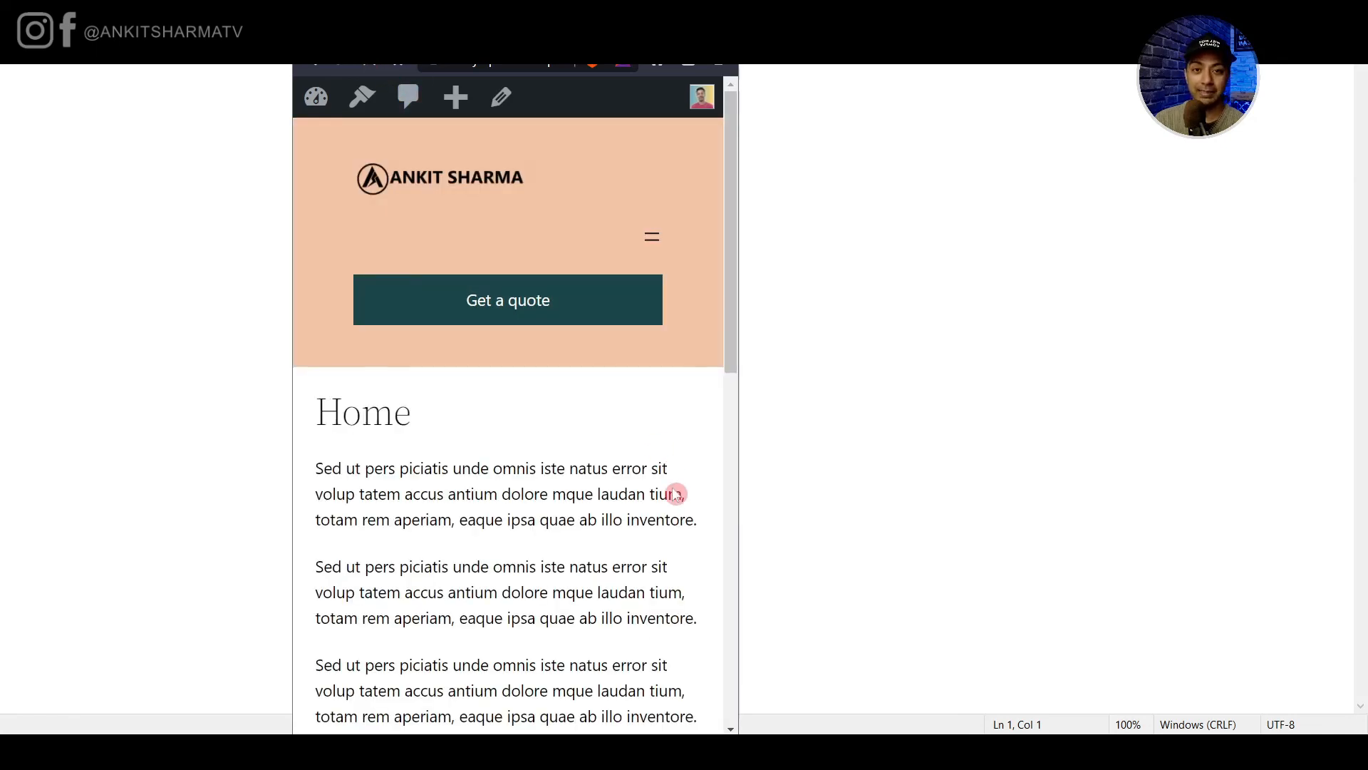